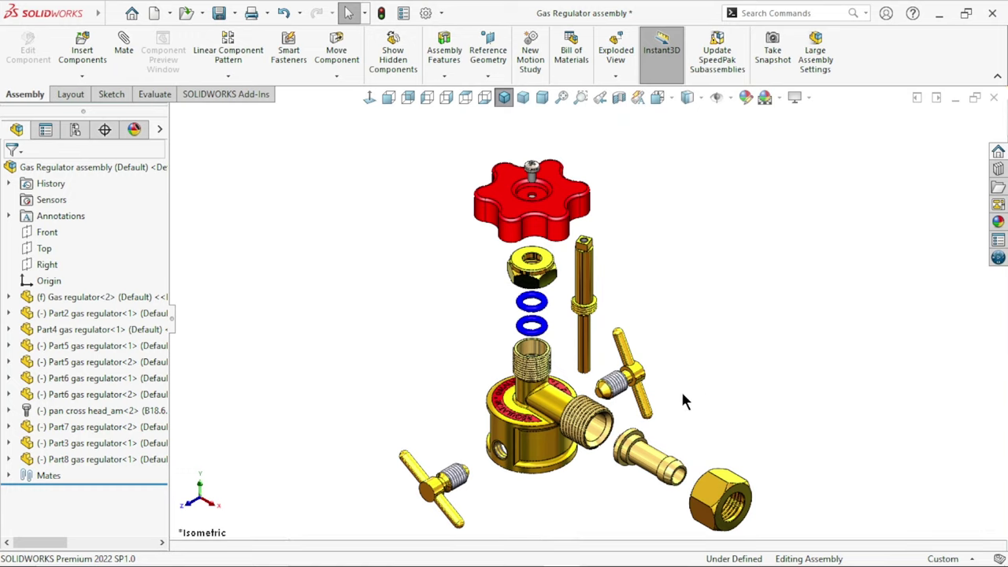
# - Collapse the exploded gas regulator from the top assembly node so its parts reassemble
pyautogui.moveTo(699, 368); pyautogui.dragTo(542, 223, button='middle')
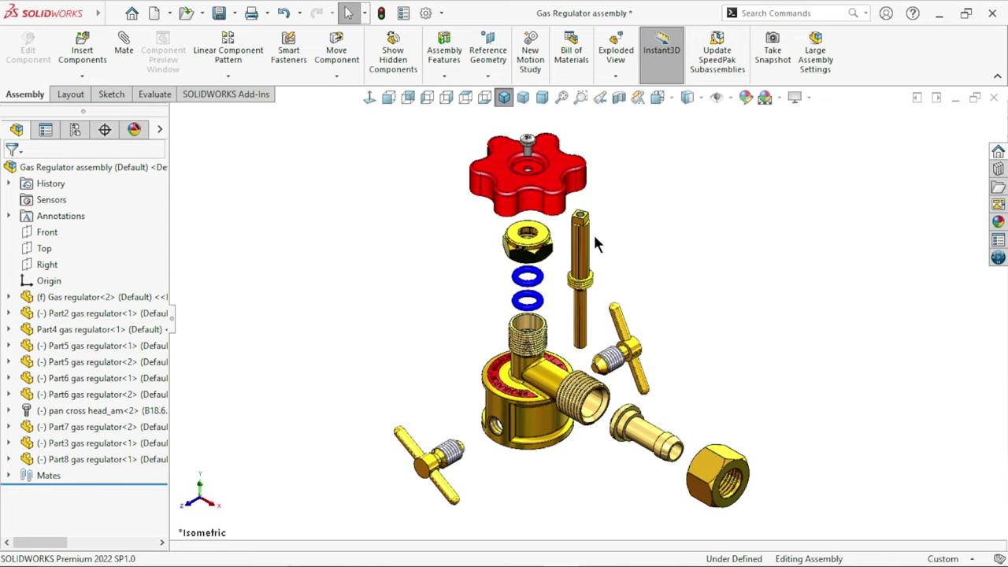
pyautogui.rightClick(107, 167)
pyautogui.click(158, 226)
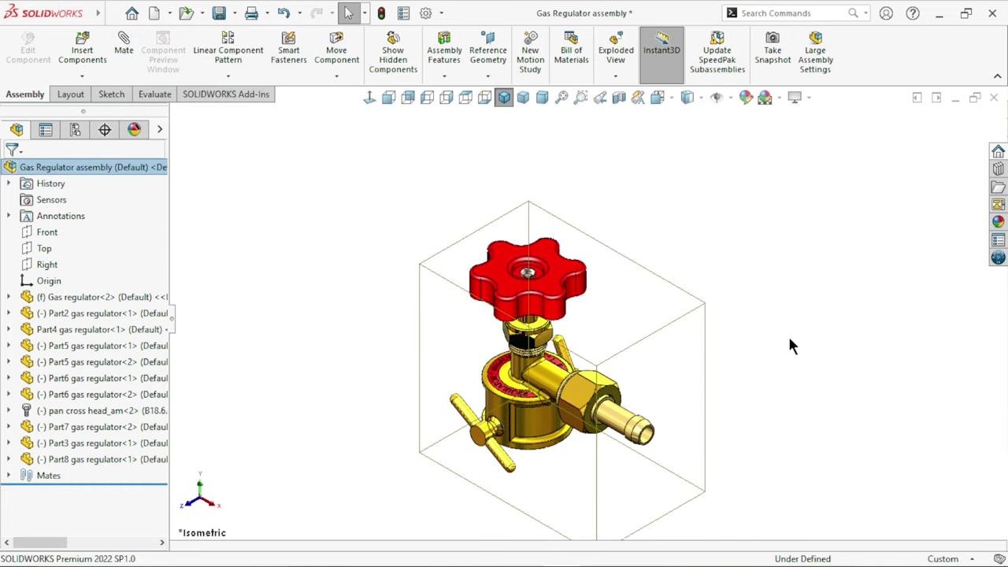
pyautogui.click(789, 345)
pyautogui.moveTo(580, 427); pyautogui.dragTo(619, 307, button='middle')
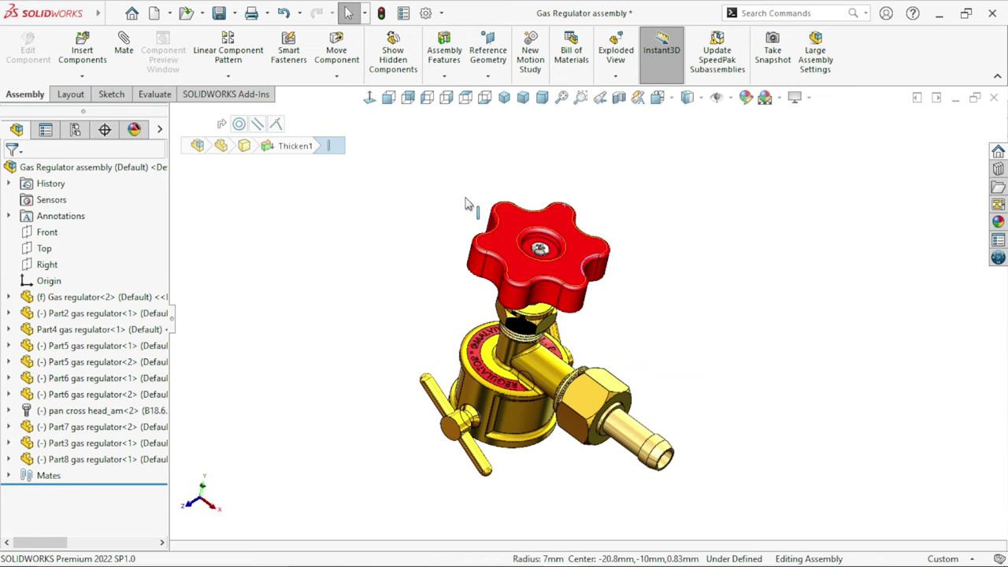
# - Spin the red handwheel around its axis and orbit to confirm it turns on the body
pyautogui.moveTo(465, 203)
pyautogui.mouseDown()
pyautogui.moveTo(507, 288)
pyautogui.moveTo(466, 314)
pyautogui.moveTo(622, 301)
pyautogui.mouseUp()
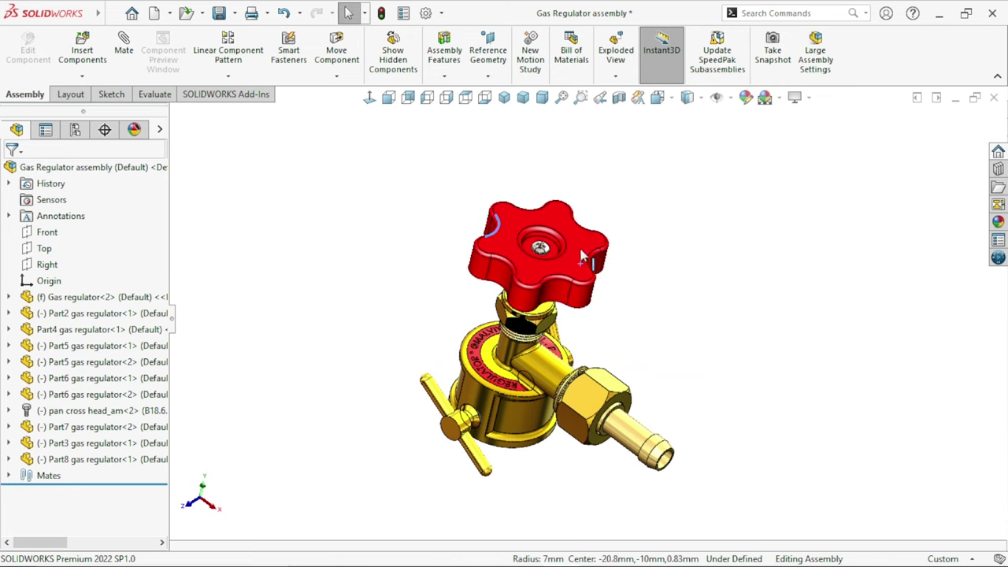
pyautogui.moveTo(622, 302); pyautogui.dragTo(564, 313, button='middle')
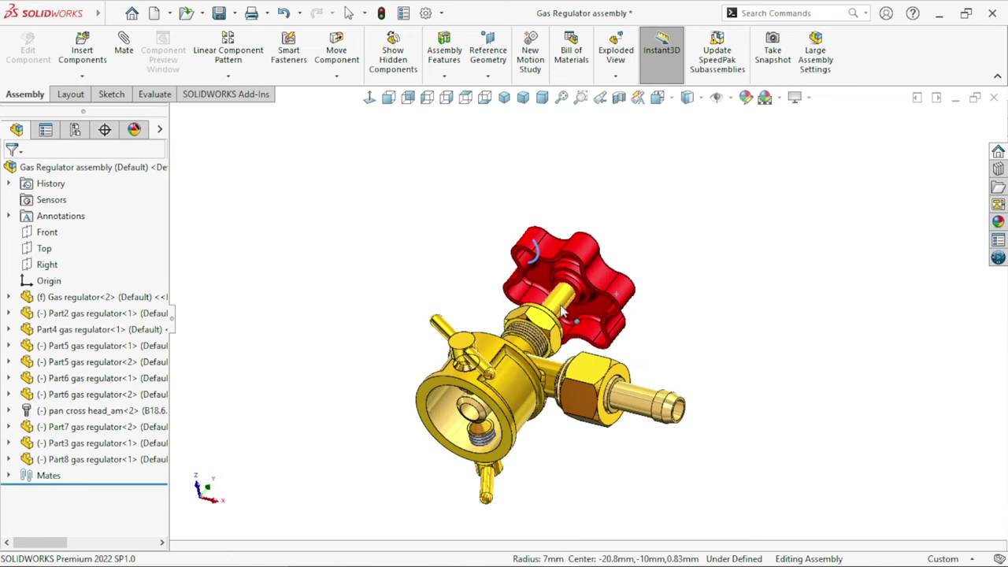
pyautogui.click(578, 248)
pyautogui.moveTo(579, 249)
pyautogui.mouseDown()
pyautogui.moveTo(480, 295)
pyautogui.moveTo(614, 236)
pyautogui.moveTo(642, 387)
pyautogui.moveTo(439, 299)
pyautogui.moveTo(659, 306)
pyautogui.moveTo(476, 245)
pyautogui.mouseUp()
pyautogui.click(469, 422)
pyautogui.moveTo(528, 439)
pyautogui.mouseDown(button='middle')
pyautogui.moveTo(542, 358)
pyautogui.moveTo(748, 423)
pyautogui.mouseUp(button='middle')
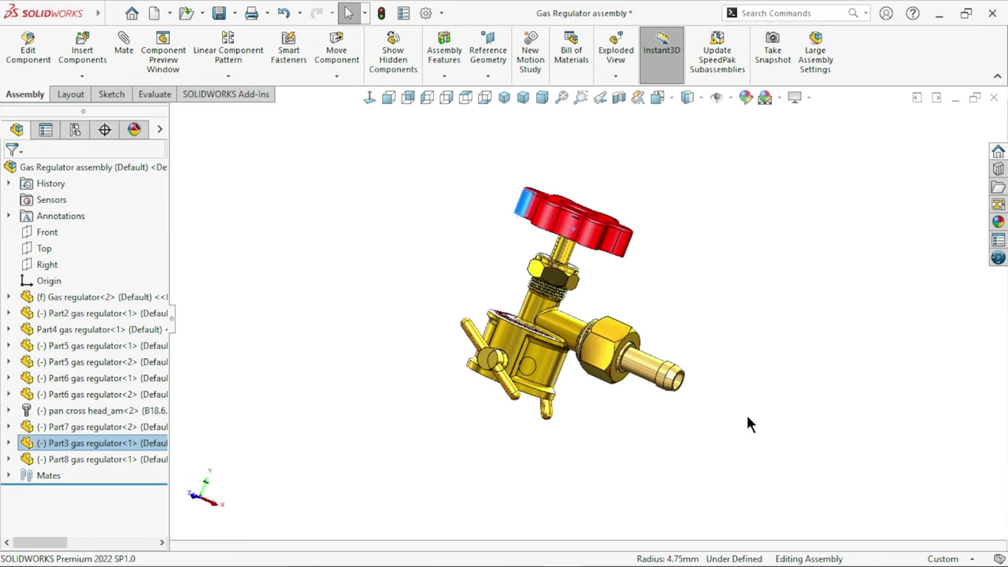
pyautogui.moveTo(646, 417)
pyautogui.mouseDown(button='middle')
pyautogui.moveTo(594, 459)
pyautogui.moveTo(635, 421)
pyautogui.mouseUp(button='middle')
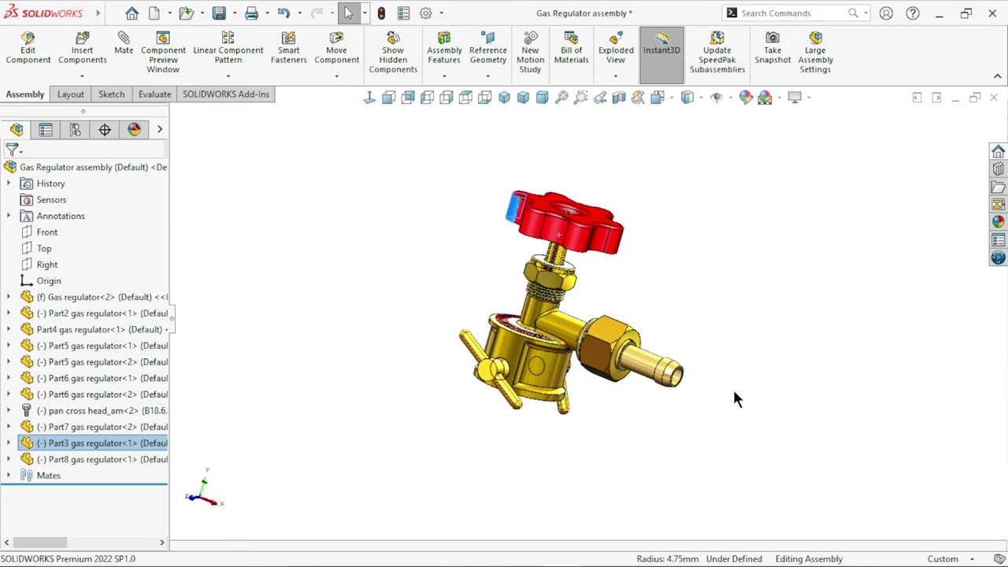
pyautogui.click(721, 426)
pyautogui.moveTo(721, 426)
pyautogui.mouseDown(button='middle')
pyautogui.moveTo(642, 380)
pyautogui.moveTo(613, 331)
pyautogui.moveTo(696, 265)
pyautogui.moveTo(707, 347)
pyautogui.mouseUp(button='middle')
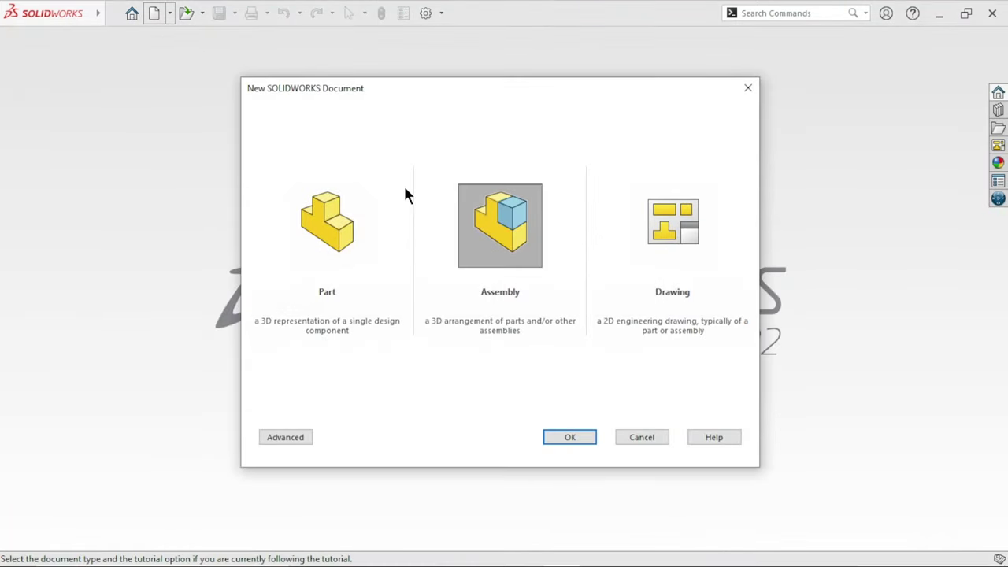
# - Create a new assembly and load Part1 from the Gas Regulator folder
pyautogui.click(500, 236)
pyautogui.click(558, 437)
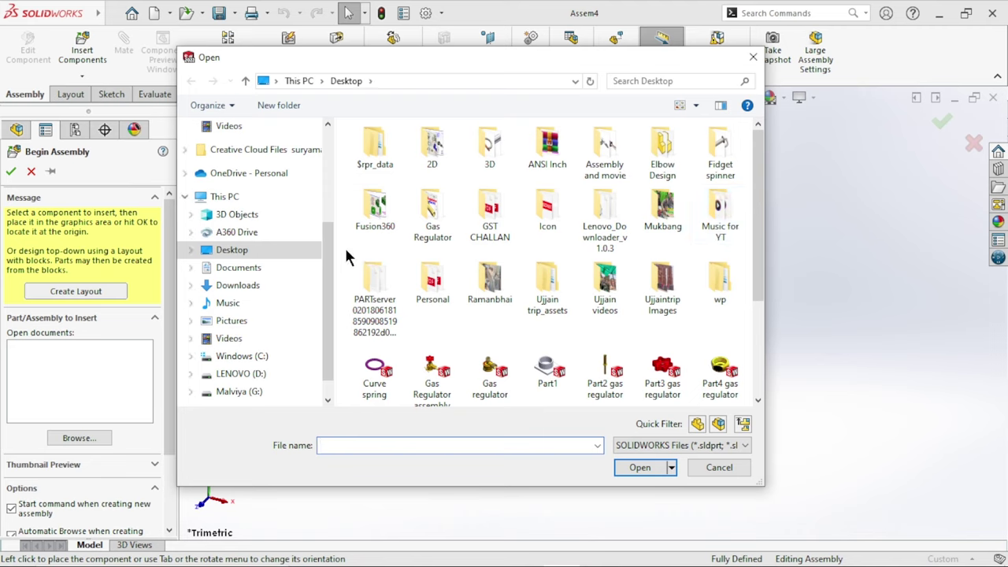
pyautogui.scroll(3, 328, 260)
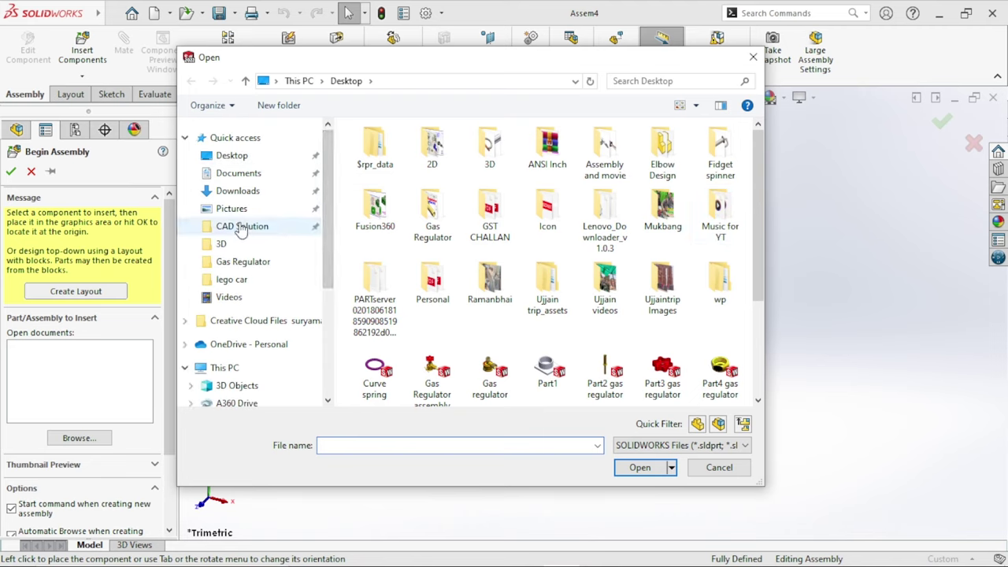
pyautogui.click(244, 265)
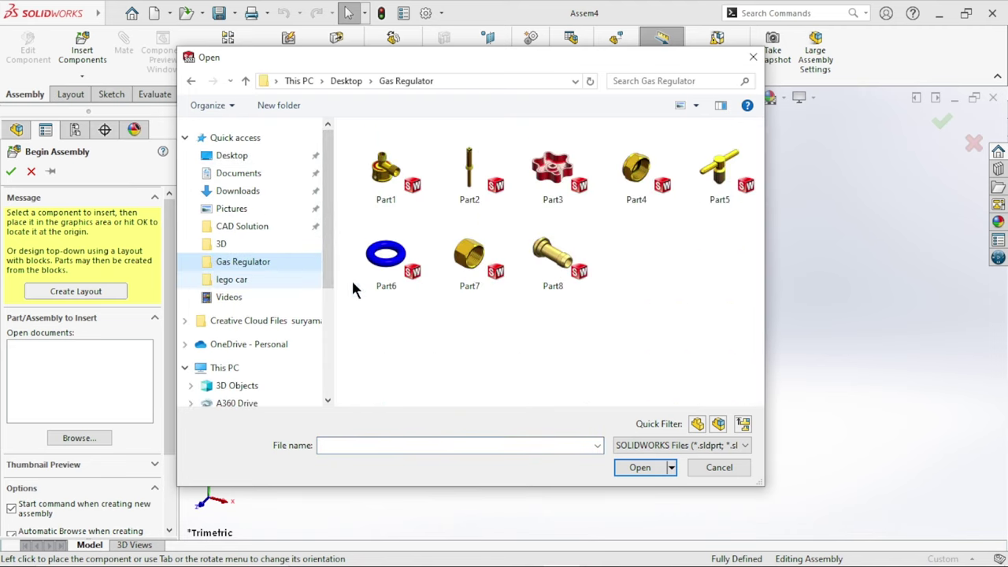
pyautogui.click(395, 178)
pyautogui.click(627, 468)
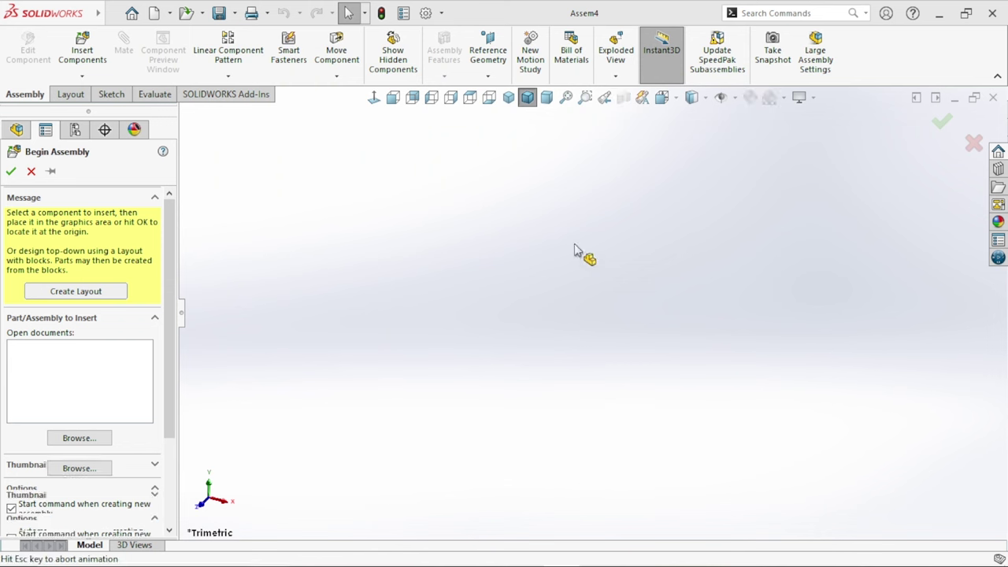
# - Place the Part1 regulator body in the view as the first fixed component
pyautogui.click(734, 96)
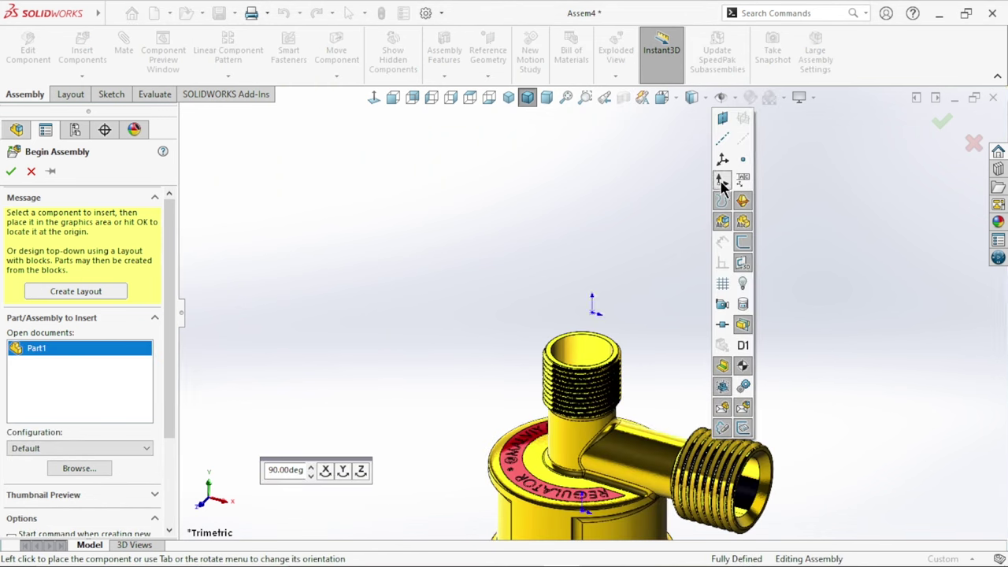
pyautogui.click(592, 318)
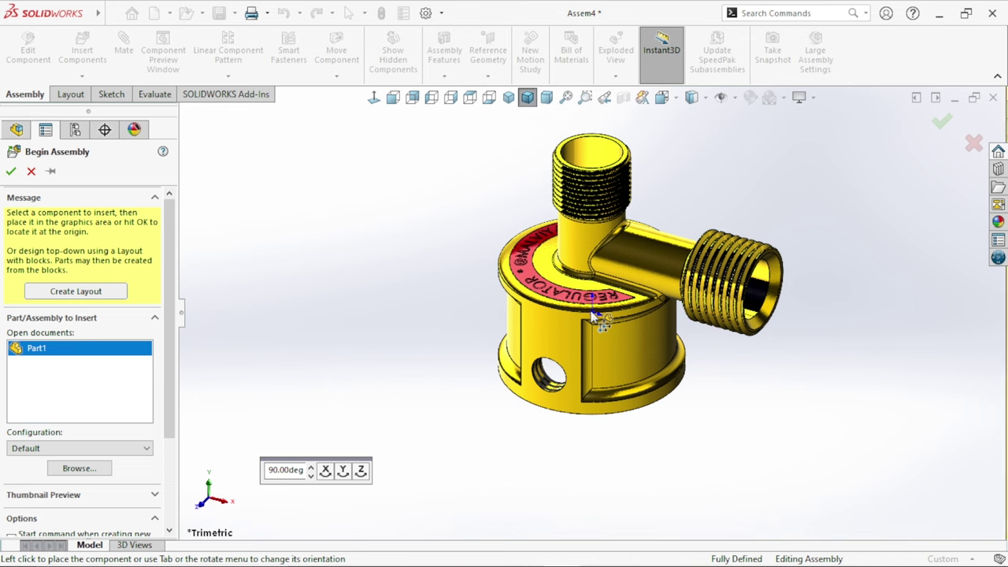
pyautogui.click(593, 316)
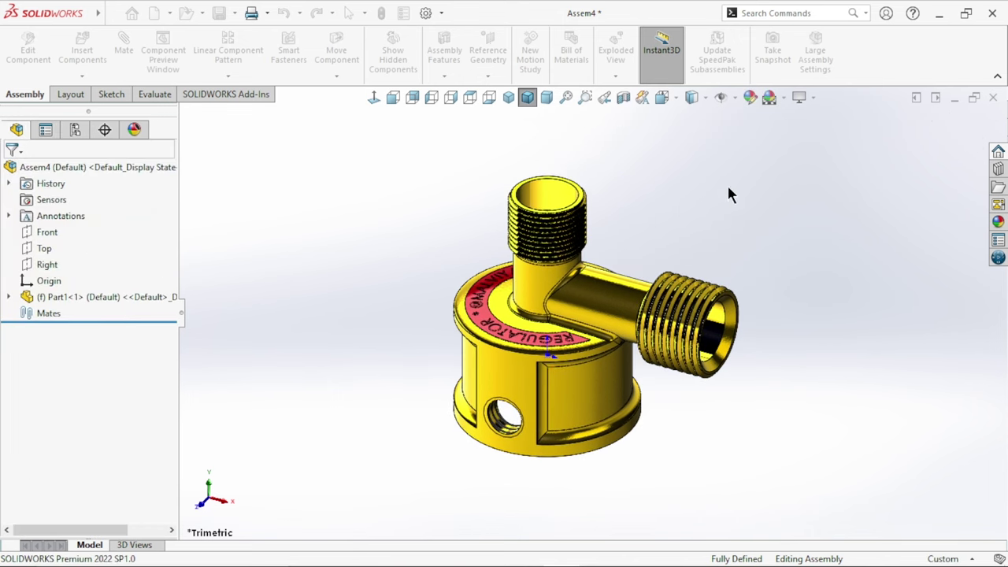
# - Hide the origin markers and set the scene background to Plain White
pyautogui.click(736, 98)
pyautogui.click(722, 181)
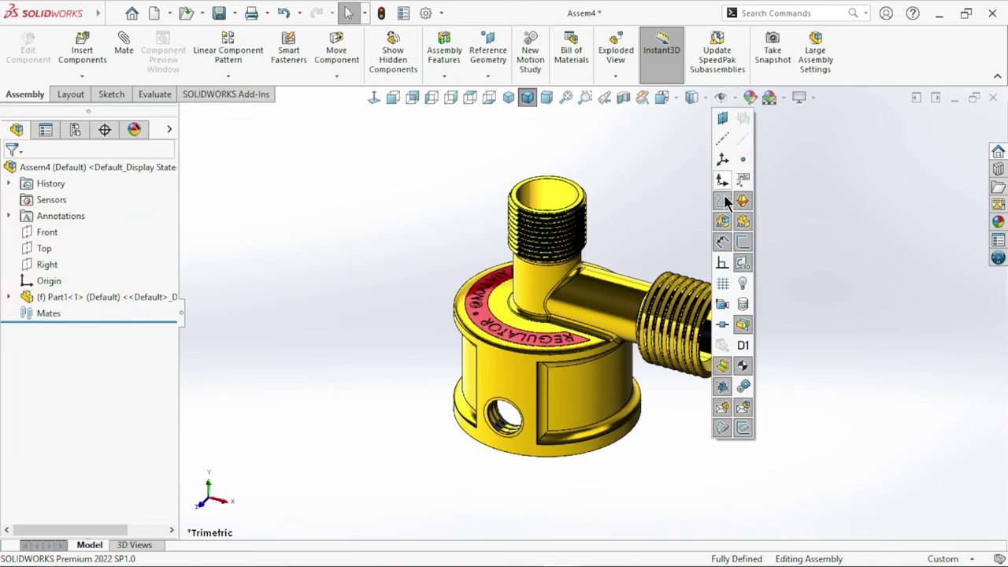
pyautogui.click(786, 97)
pyautogui.click(788, 132)
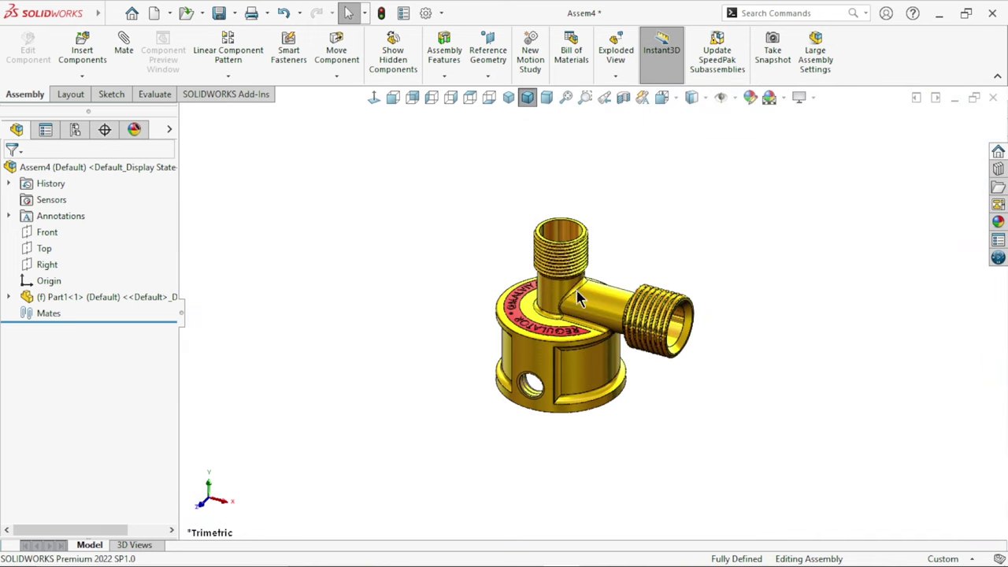
pyautogui.scroll(-2, 575, 293)
pyautogui.scroll(2, 719, 374)
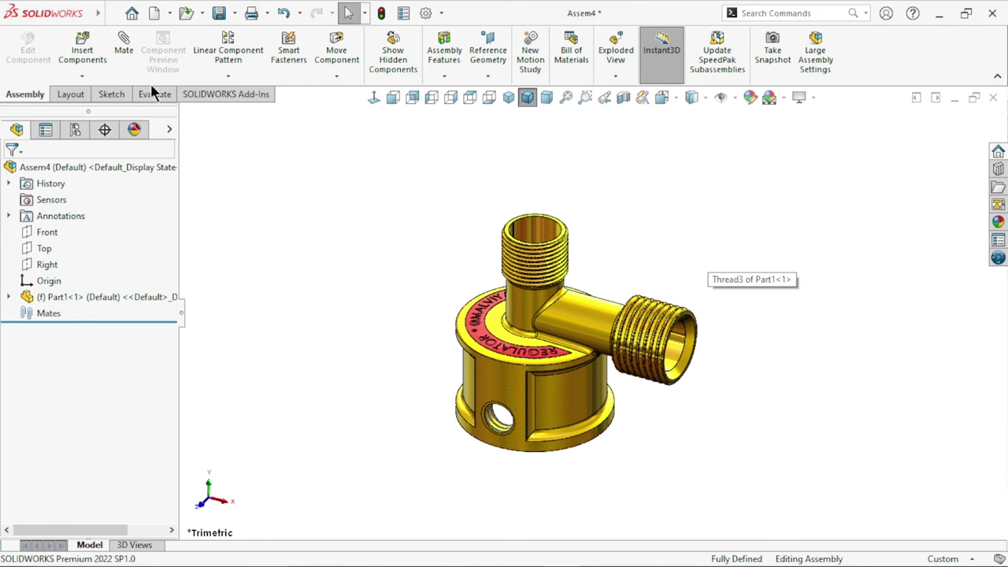
# - Insert Part2, the threaded stem, and drop it beside the body
pyautogui.click(82, 51)
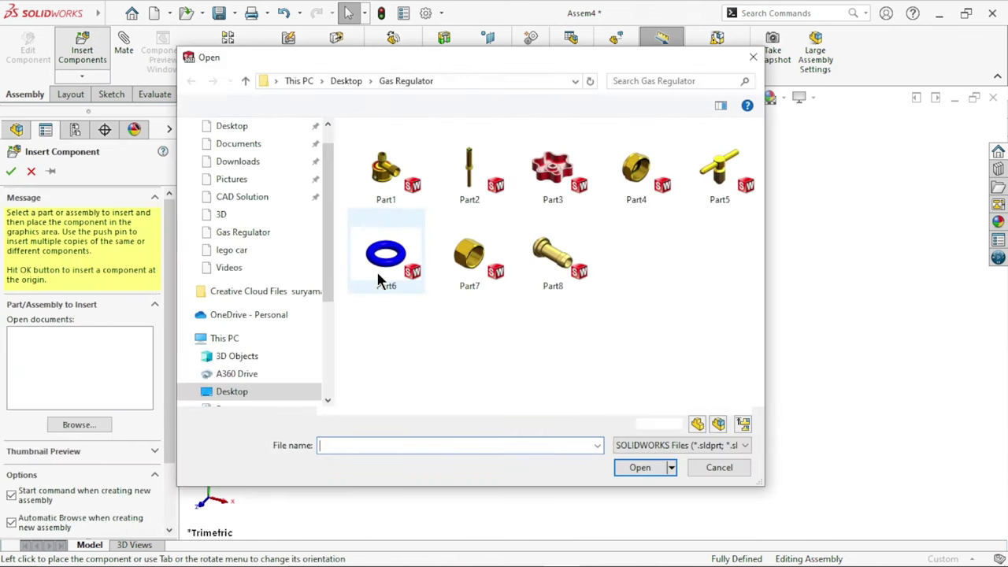
pyautogui.click(469, 167)
pyautogui.click(630, 466)
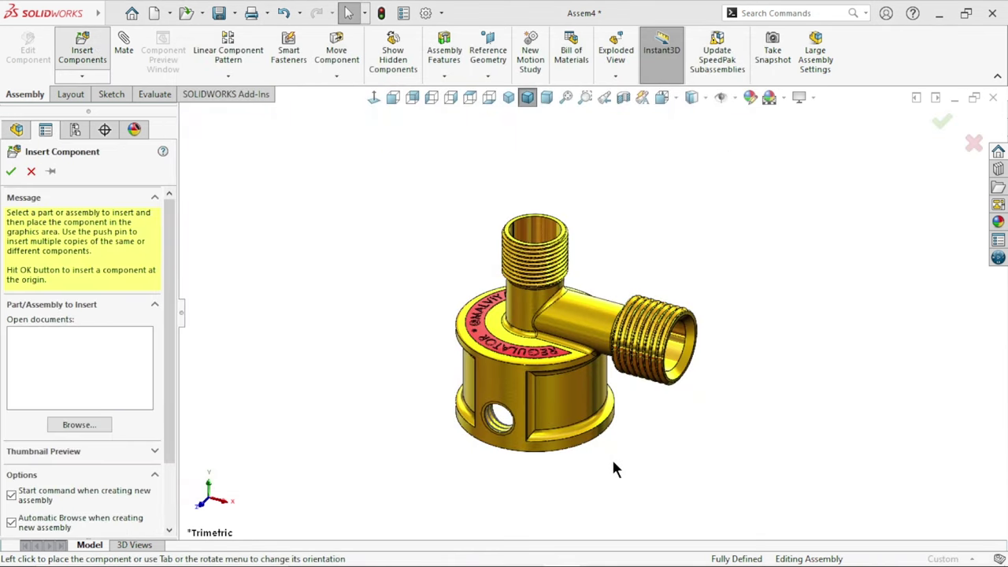
pyautogui.scroll(-2, 535, 221)
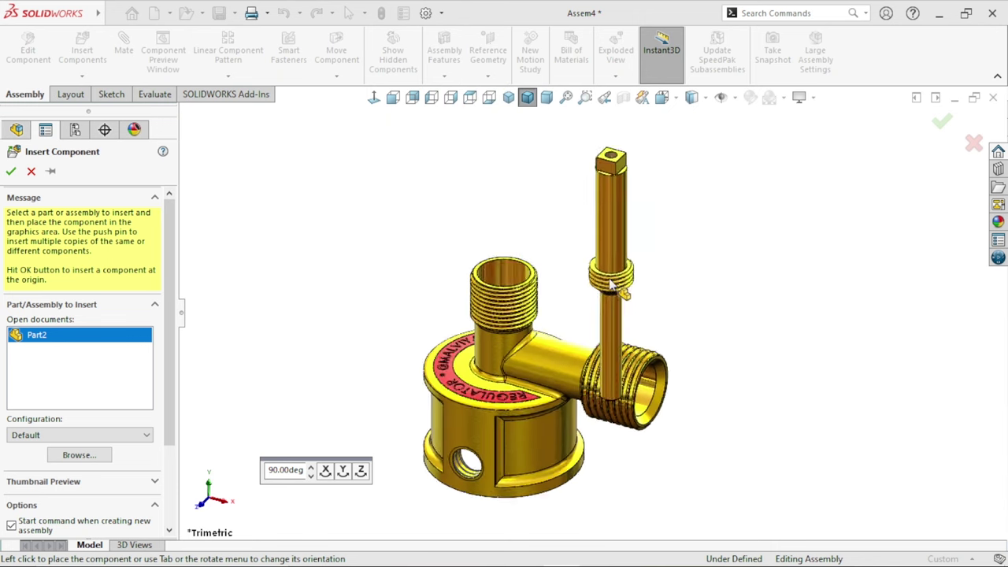
pyautogui.click(561, 234)
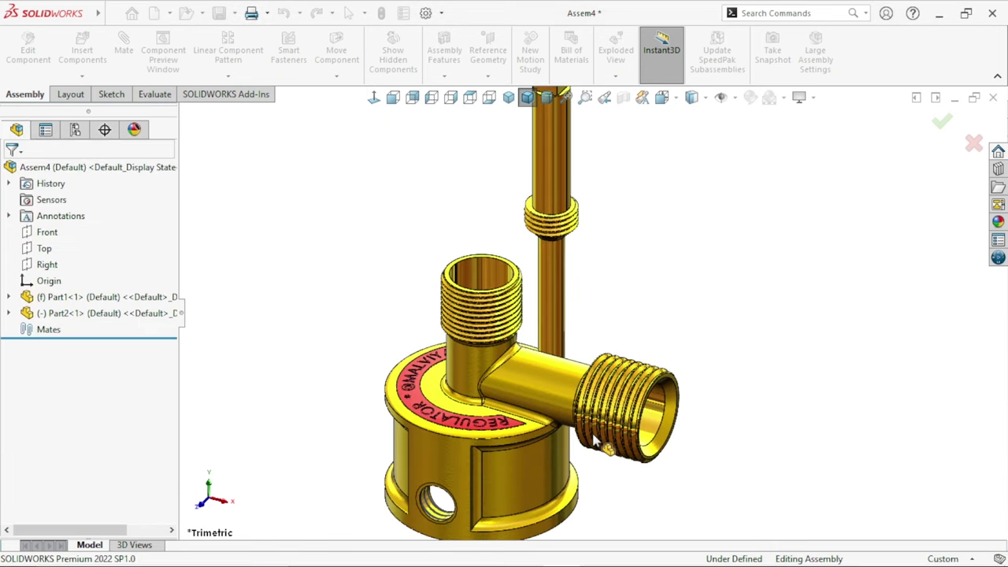
pyautogui.scroll(2, 638, 315)
pyautogui.scroll(-2, 621, 279)
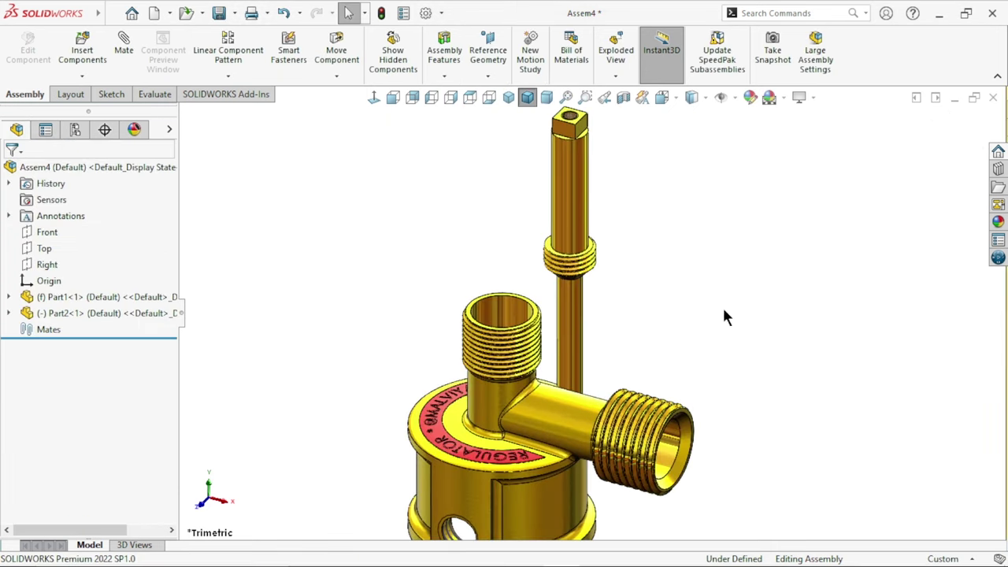
# - Mate the stem's cylindrical face concentric with the upper threaded fitting's bore
pyautogui.click(385, 13)
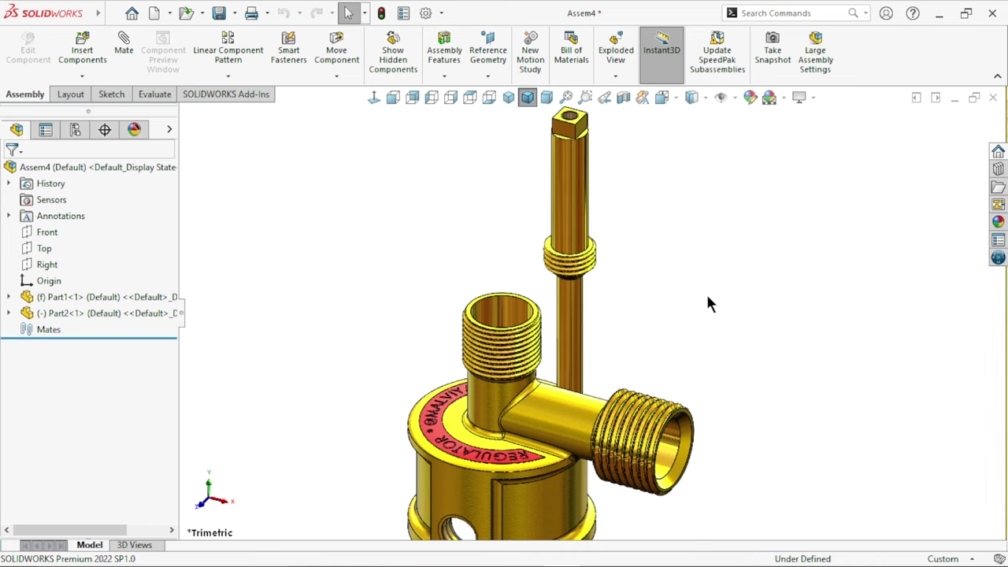
pyautogui.click(585, 197)
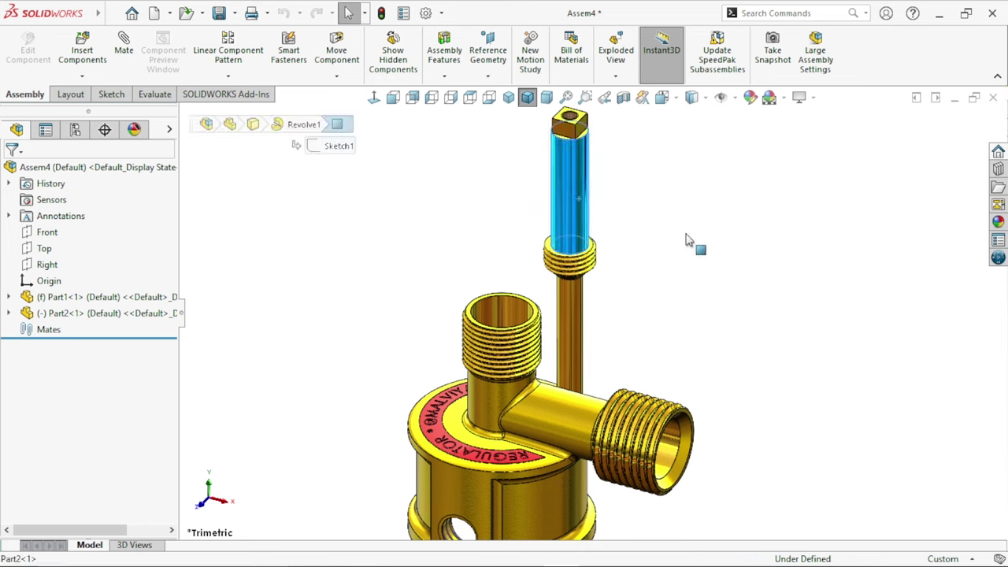
pyautogui.keyDown('ctrl'); pyautogui.click(508, 312); pyautogui.keyUp('ctrl')
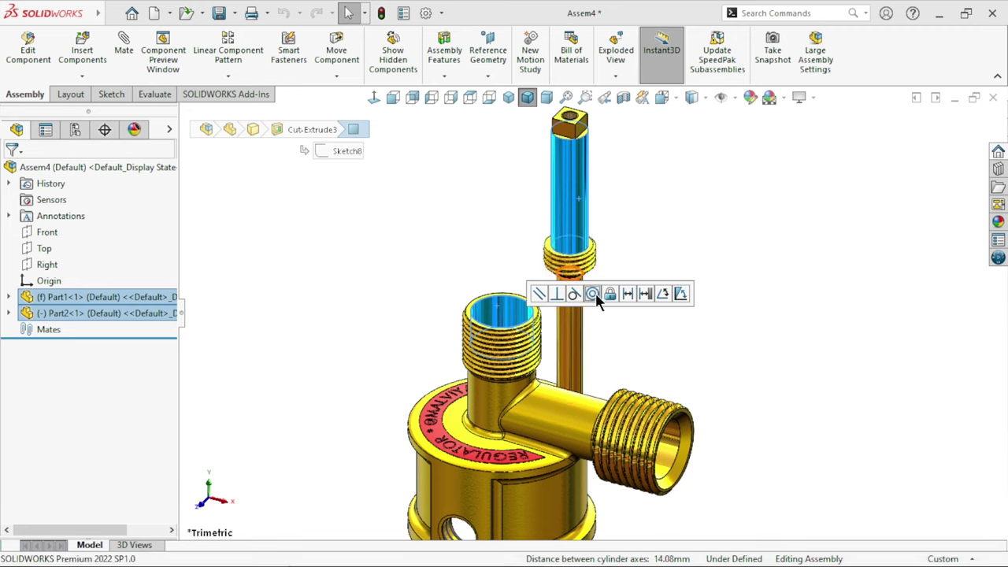
pyautogui.click(595, 293)
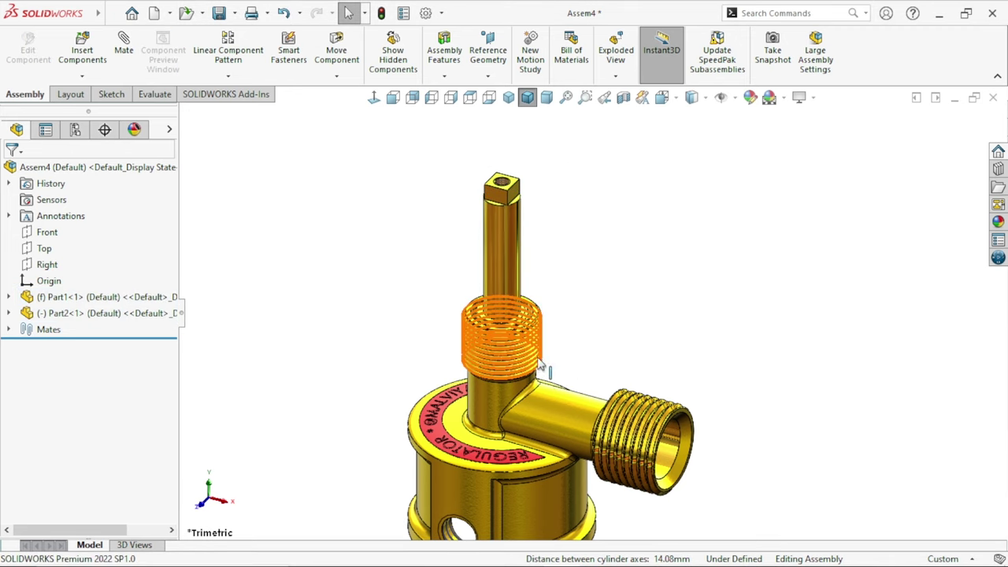
pyautogui.scroll(4, 577, 283)
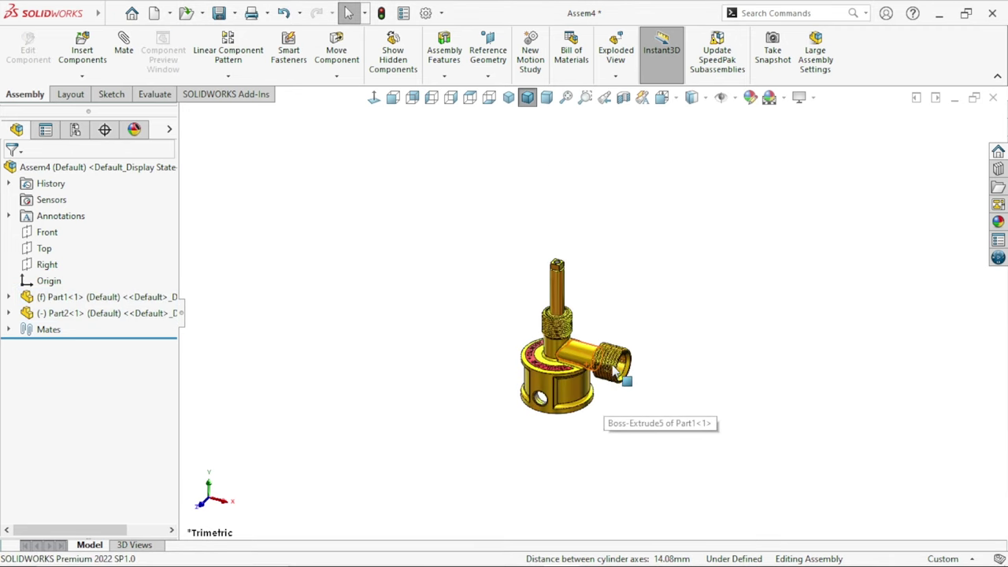
pyautogui.click(604, 97)
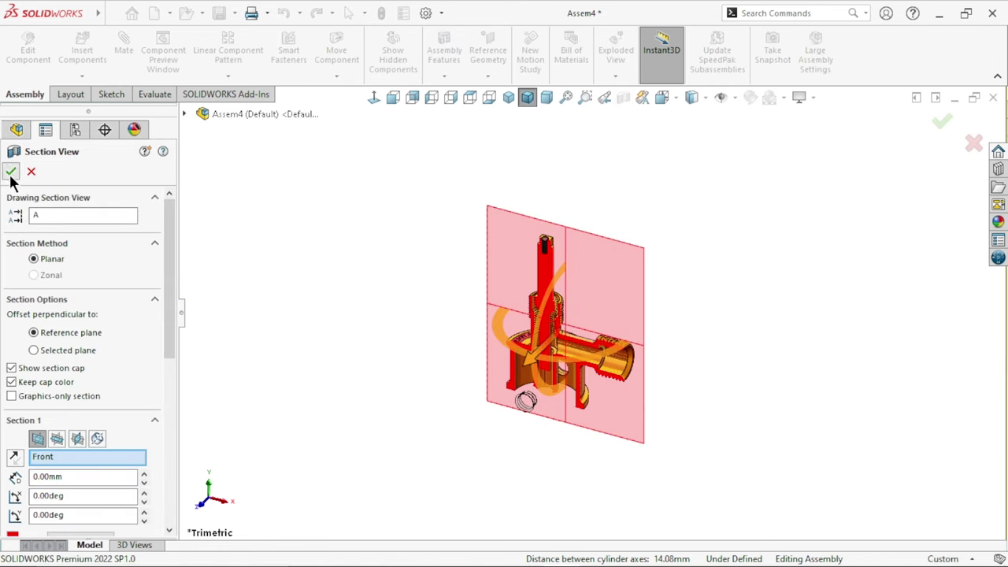
# - Accept the Front-plane section, view it Normal To, and drag the spindle down into the bore
pyautogui.click(11, 173)
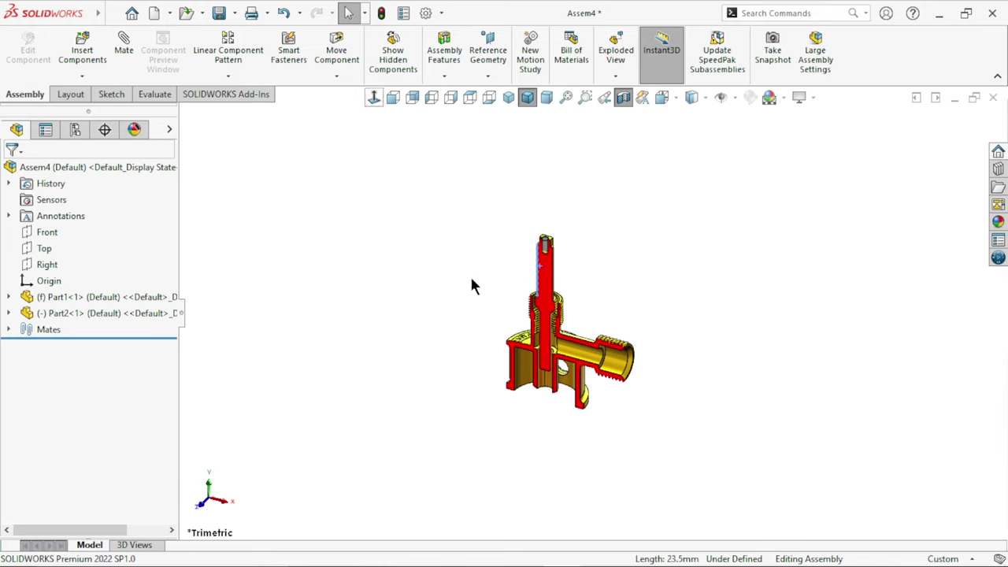
pyautogui.click(545, 311)
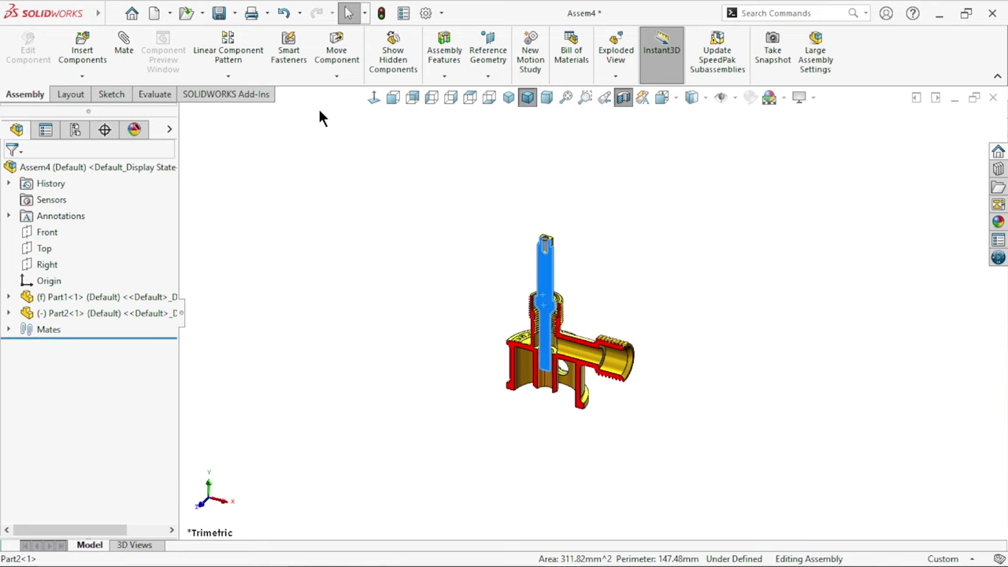
pyautogui.click(373, 97)
pyautogui.scroll(-4, 562, 285)
pyautogui.click(742, 276)
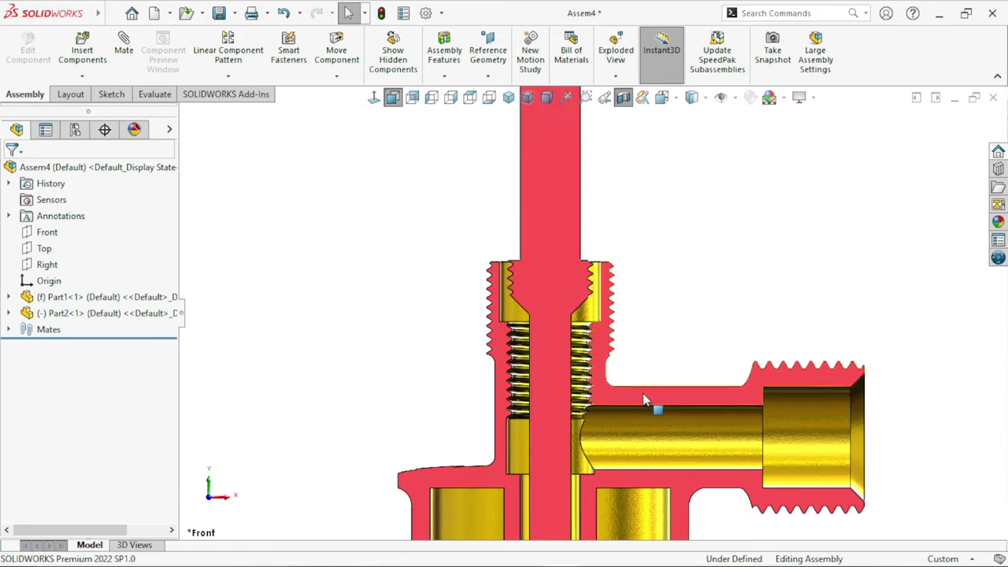
pyautogui.scroll(3, 607, 338)
pyautogui.moveTo(544, 259); pyautogui.dragTo(563, 392)
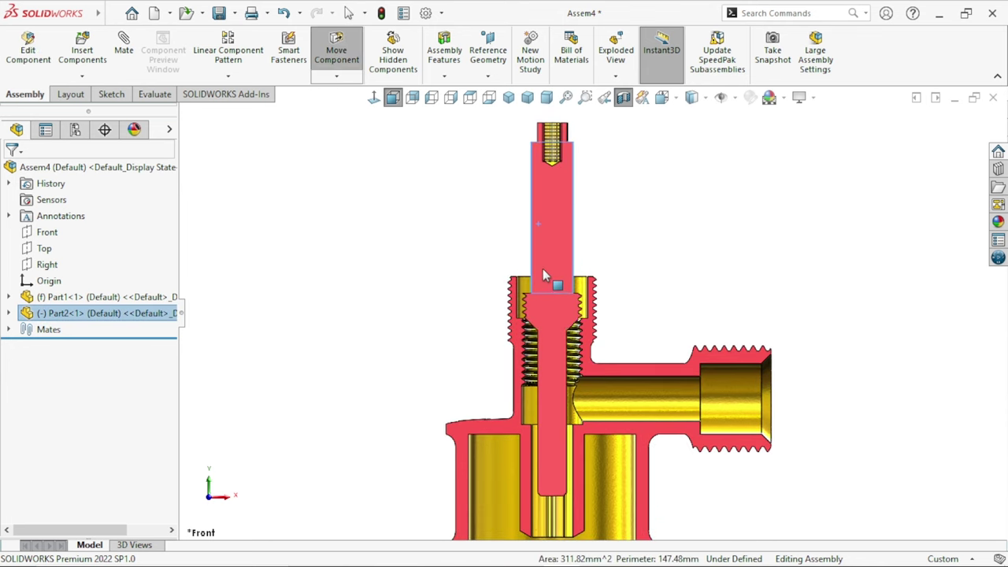
# - Reposition the spindle and zoom in to check its threads engage the body
pyautogui.scroll(-2, 564, 391)
pyautogui.scroll(-2, 543, 394)
pyautogui.press('Escape')
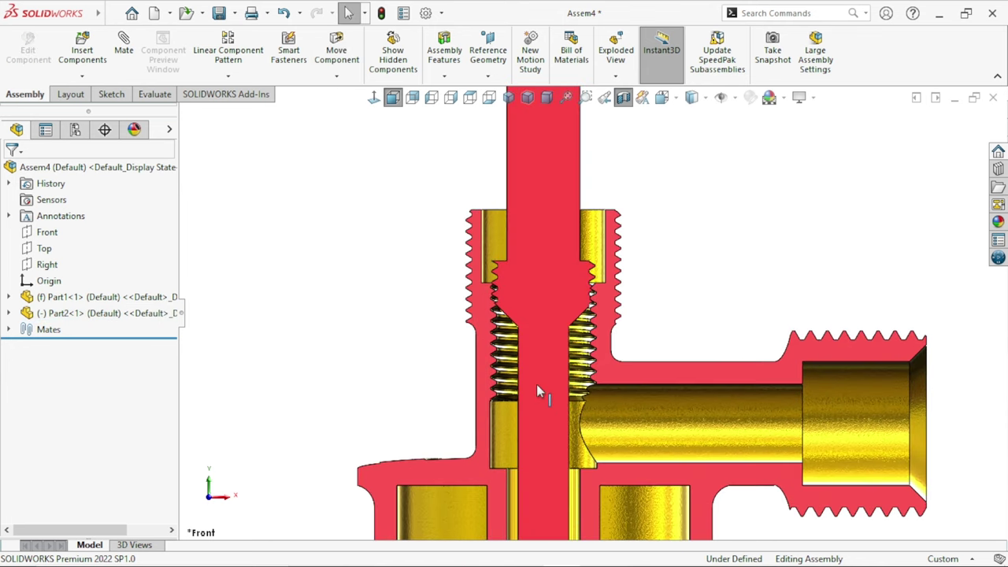
pyautogui.scroll(4, 541, 394)
pyautogui.scroll(-4, 617, 315)
pyautogui.scroll(-2, 616, 315)
pyautogui.scroll(-2, 747, 279)
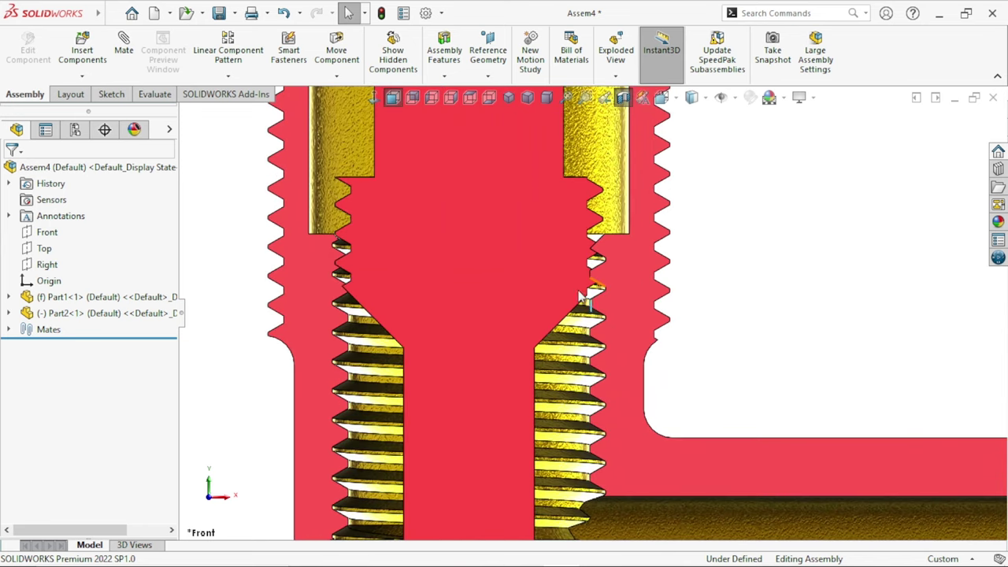
pyautogui.click(435, 309)
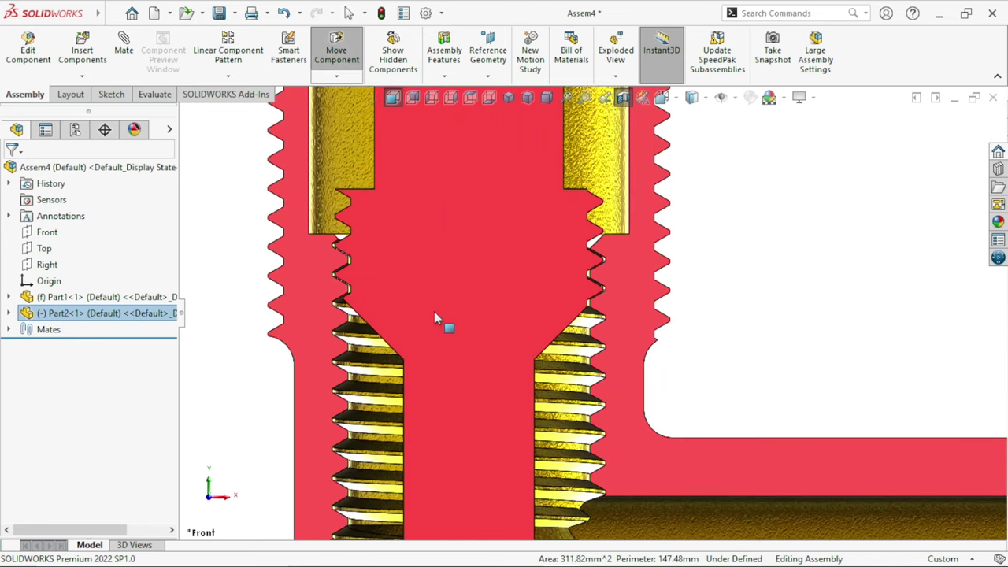
pyautogui.click(434, 312)
pyautogui.scroll(-5, 397, 313)
pyautogui.scroll(1, 564, 310)
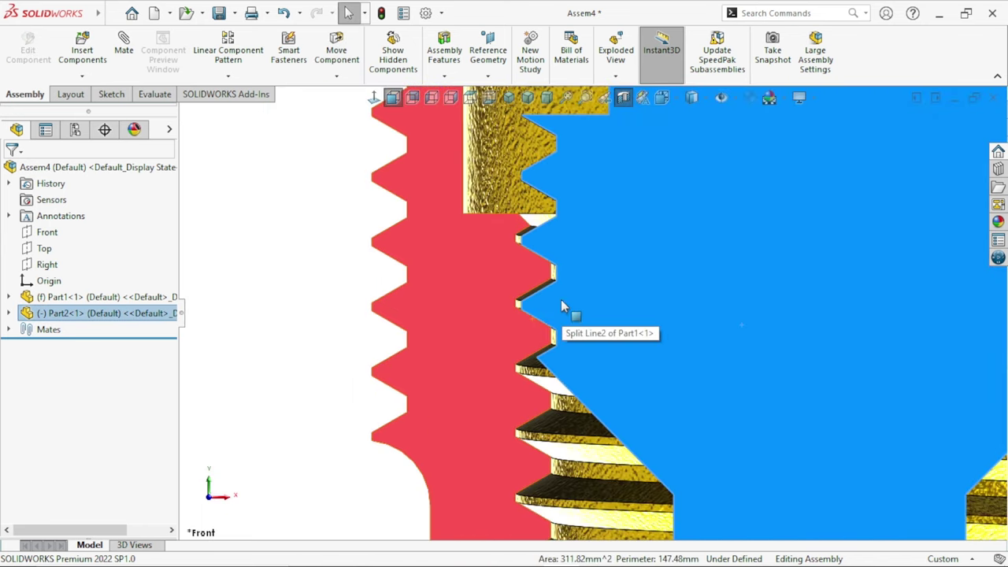
pyautogui.press('Escape')
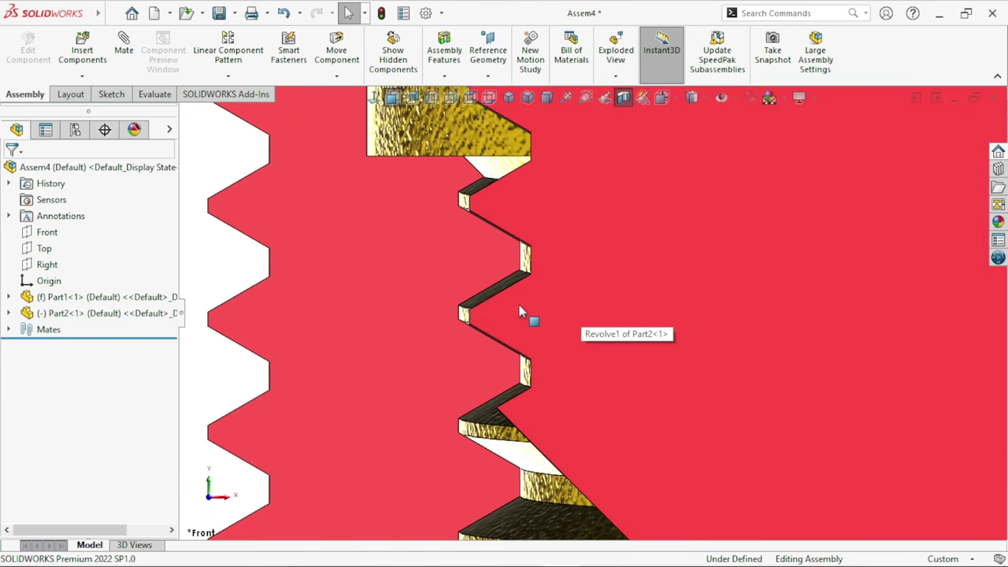
pyautogui.moveTo(499, 298); pyautogui.dragTo(512, 221)
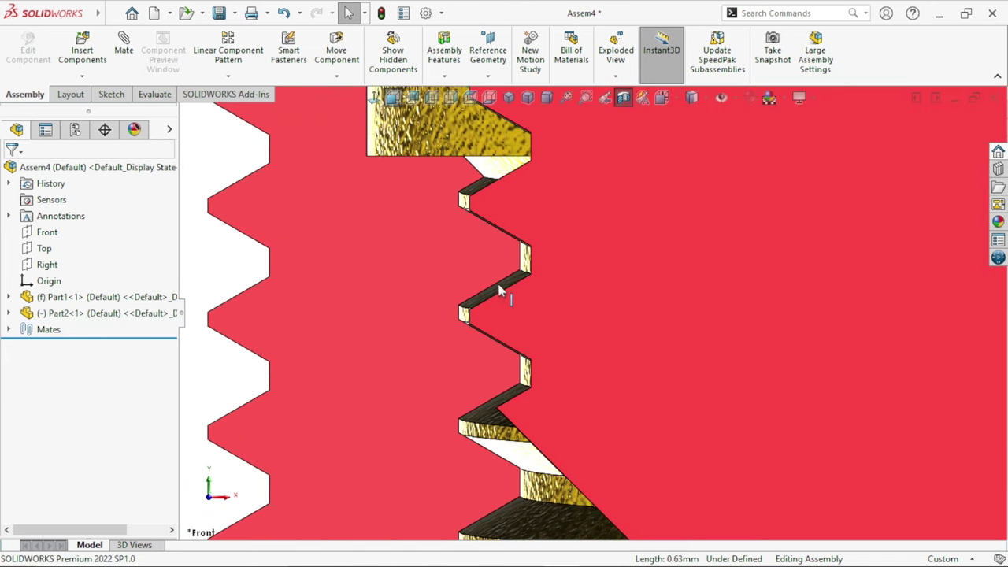
pyautogui.click(542, 212)
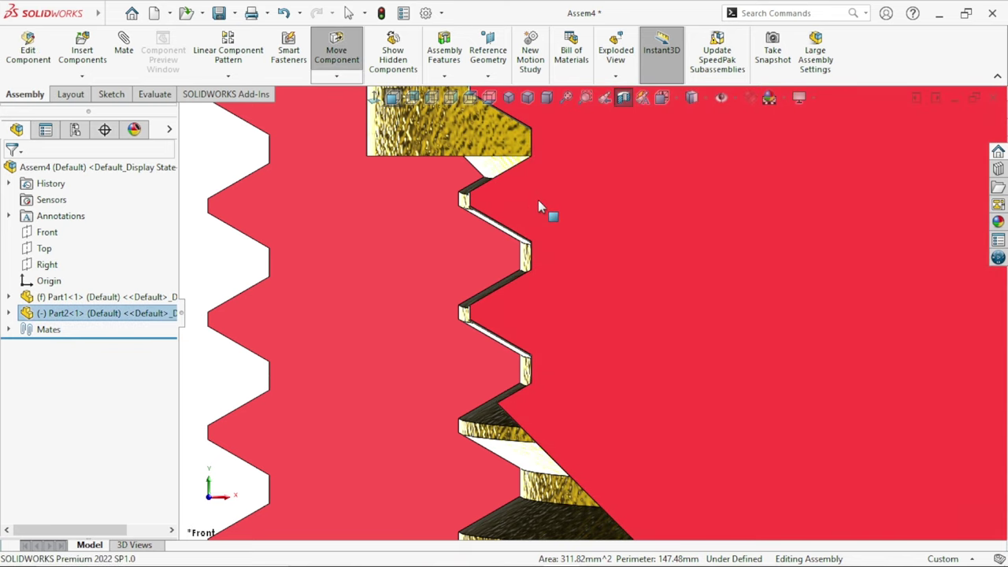
# - Expand Part2 > Revolve1 and select Sketch1 to display its lines
pyautogui.scroll(-2, 538, 200)
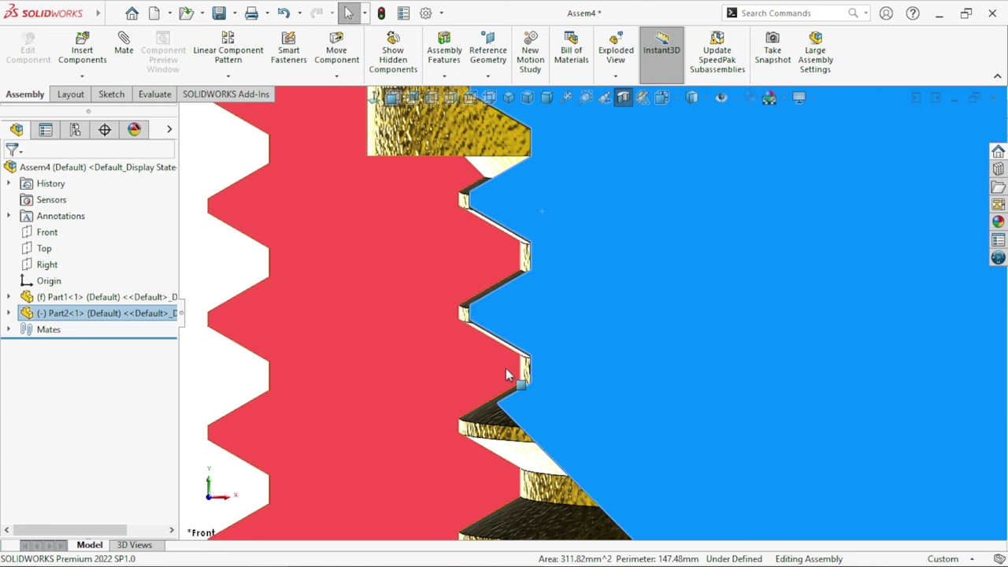
pyautogui.scroll(-3, 551, 369)
pyautogui.scroll(-3, 597, 373)
pyautogui.scroll(-3, 728, 351)
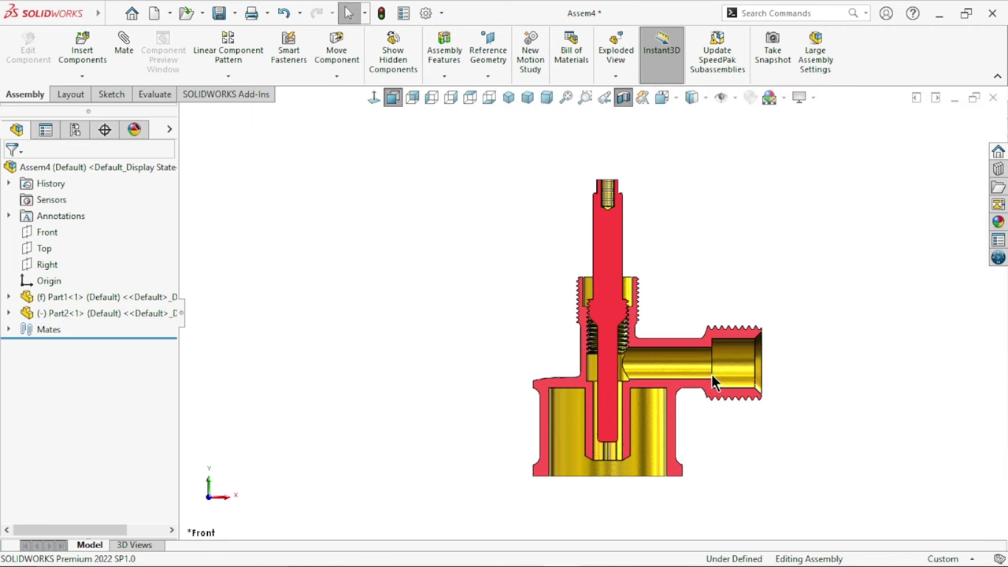
pyautogui.scroll(3, 646, 335)
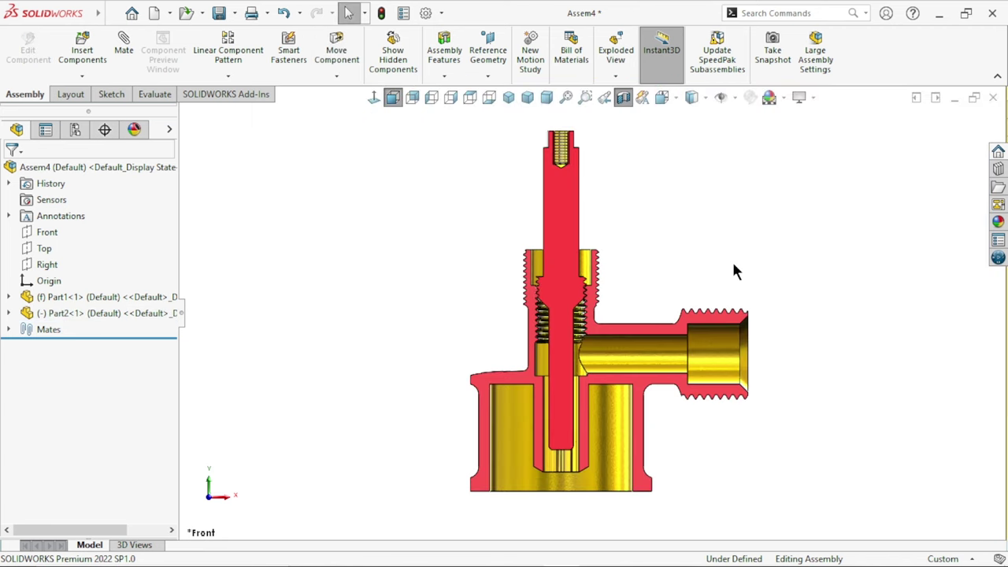
pyautogui.click(9, 313)
pyautogui.click(25, 426)
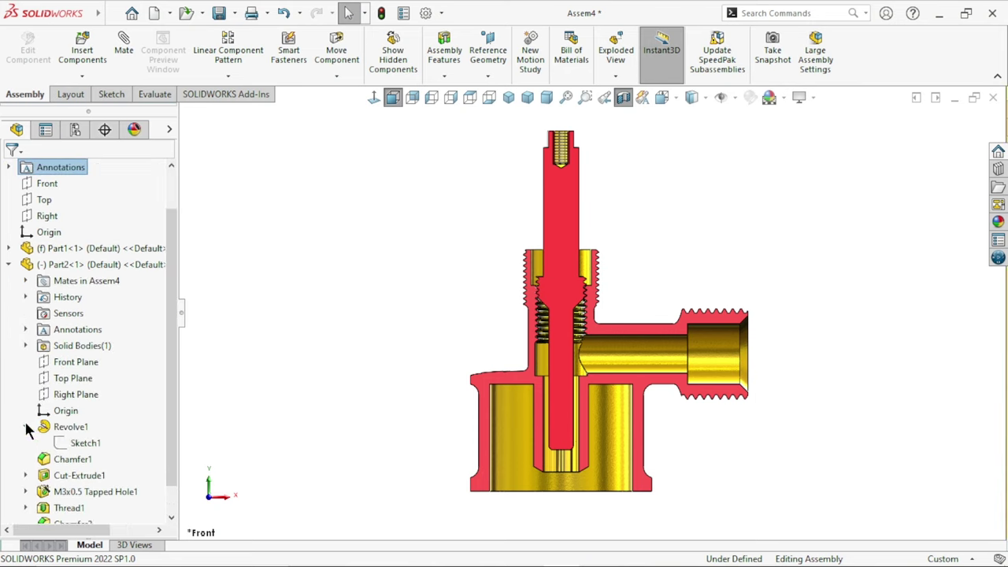
pyautogui.click(67, 445)
pyautogui.click(307, 422)
pyautogui.press('f')
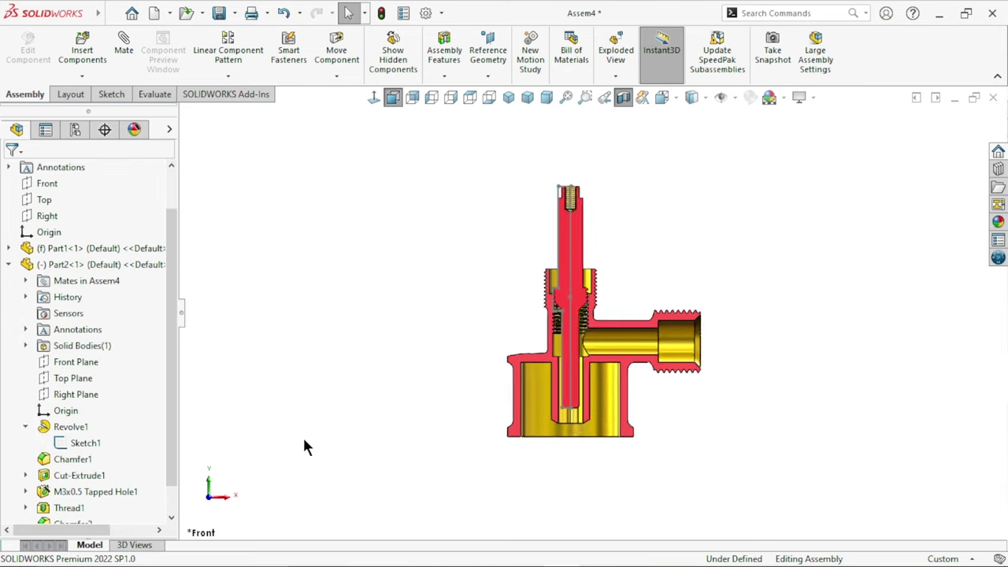
pyautogui.scroll(-1, 589, 325)
pyautogui.scroll(-1, 598, 319)
pyautogui.scroll(-2, 630, 307)
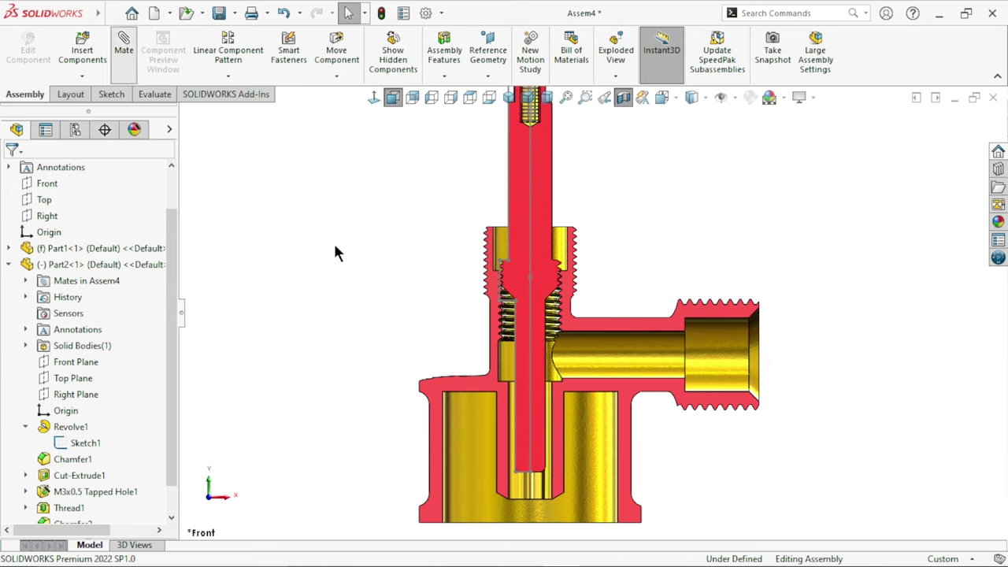
# - Start a Screw mate from the Mechanical mates and pick the body's thread face
pyautogui.press('m')
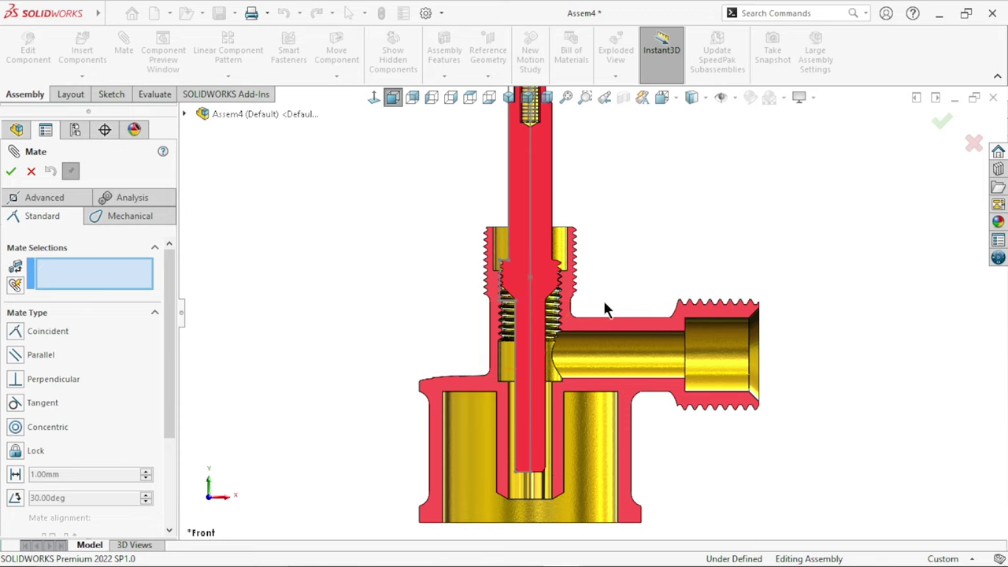
pyautogui.click(96, 213)
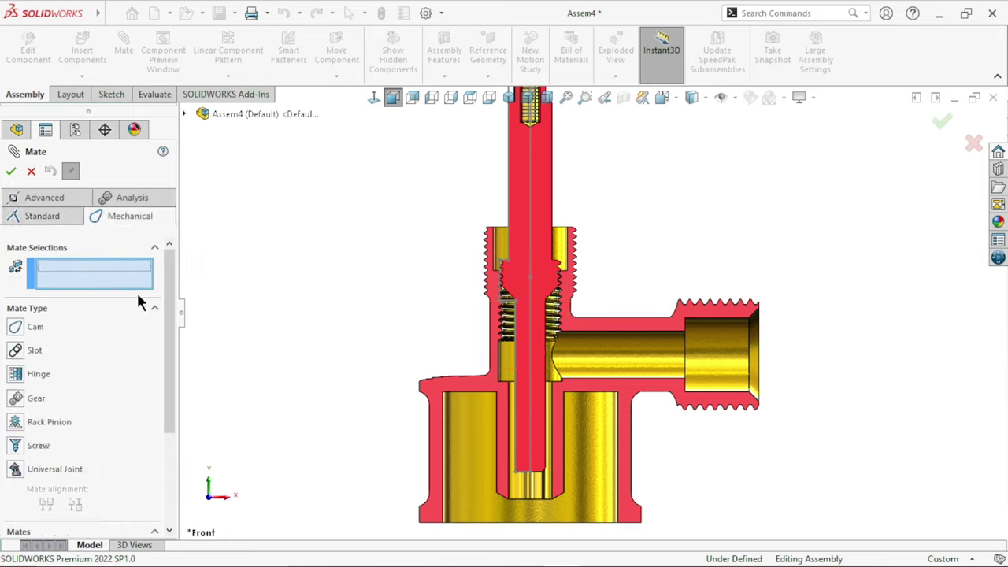
pyautogui.click(15, 446)
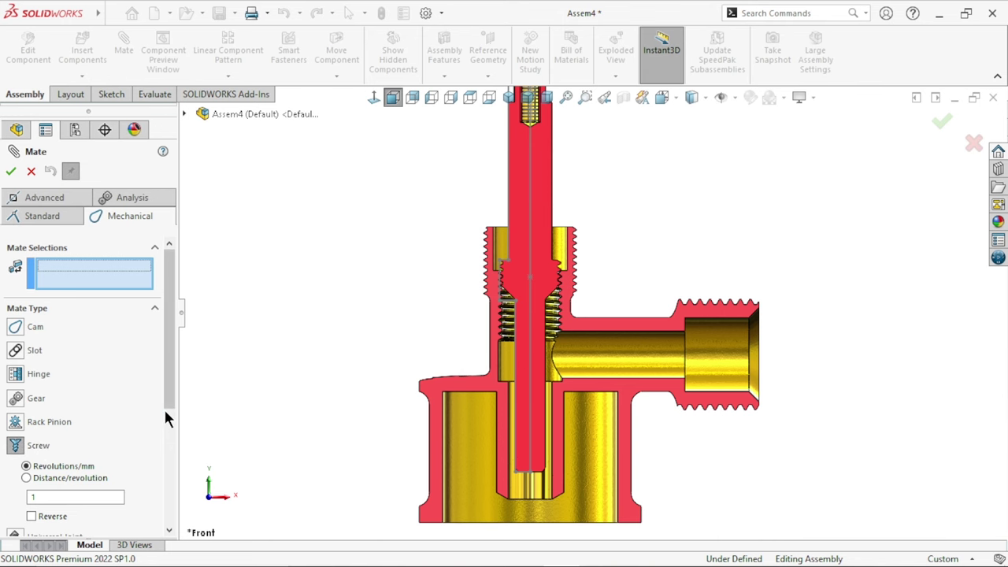
pyautogui.scroll(-3, 551, 326)
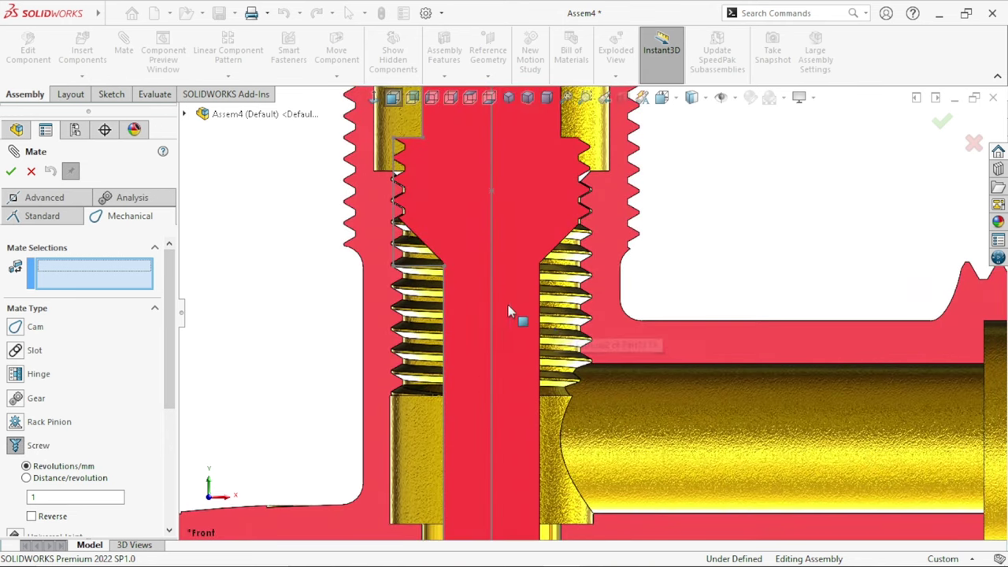
pyautogui.scroll(-2, 472, 330)
pyautogui.click(382, 298)
pyautogui.scroll(1, 433, 402)
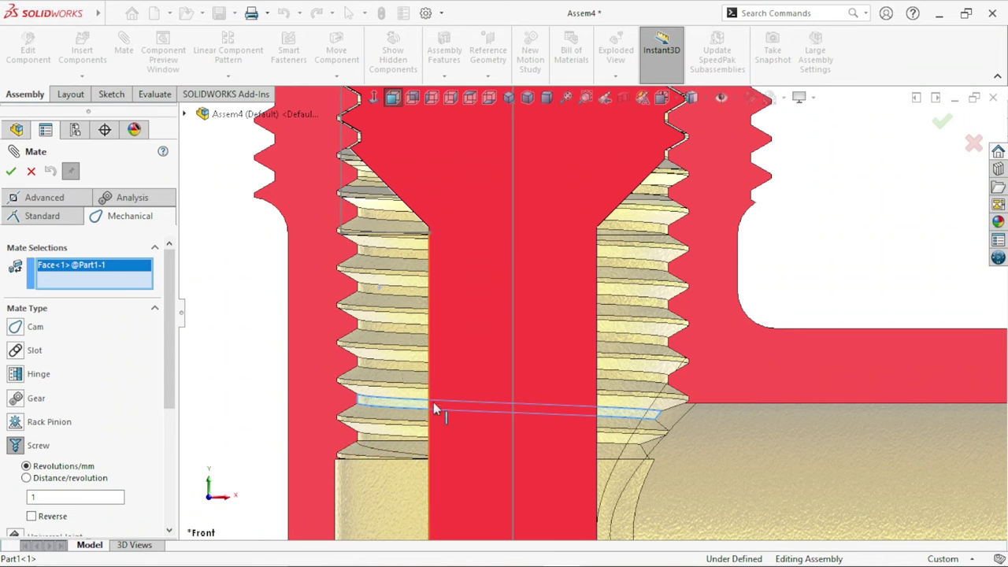
pyautogui.scroll(2, 496, 394)
pyautogui.scroll(3, 551, 426)
pyautogui.scroll(3, 569, 446)
pyautogui.scroll(-2, 583, 394)
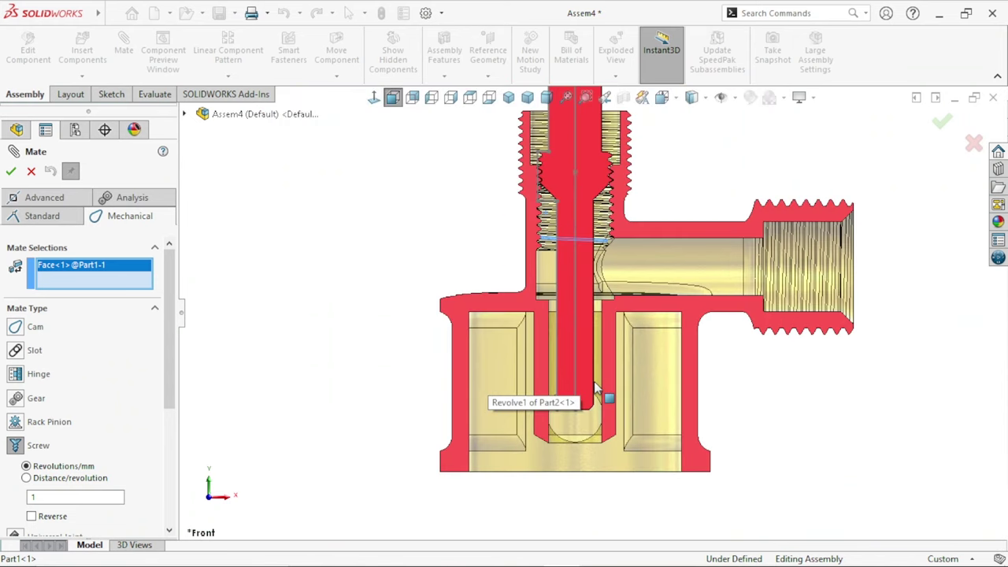
# - Use Sketch1's Line9 axis as second reference, reverse at 1 revolution/mm, and confirm
pyautogui.click(575, 320)
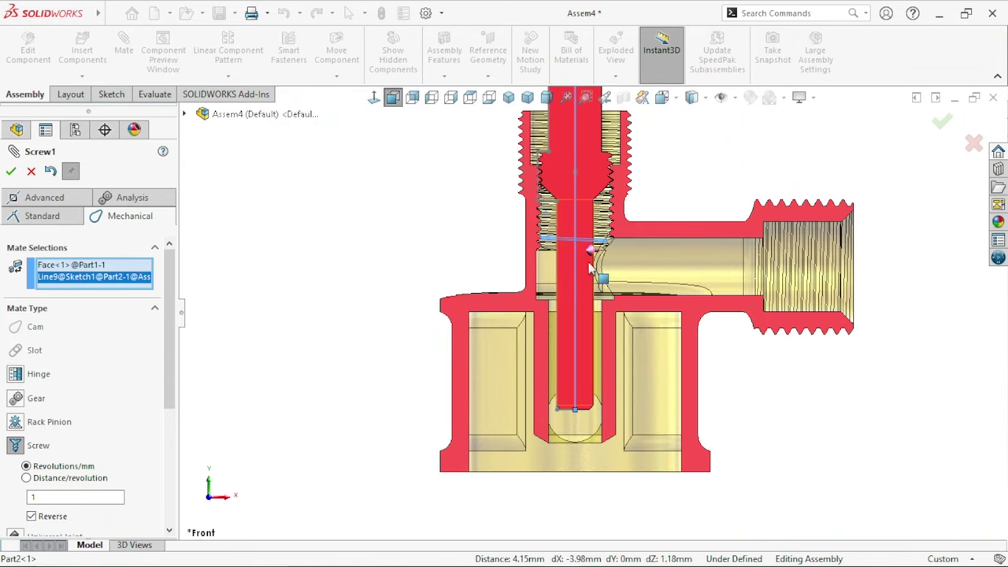
pyautogui.scroll(3, 518, 416)
pyautogui.moveTo(518, 415)
pyautogui.mouseDown(button='middle')
pyautogui.moveTo(600, 376)
pyautogui.moveTo(626, 386)
pyautogui.mouseUp(button='middle')
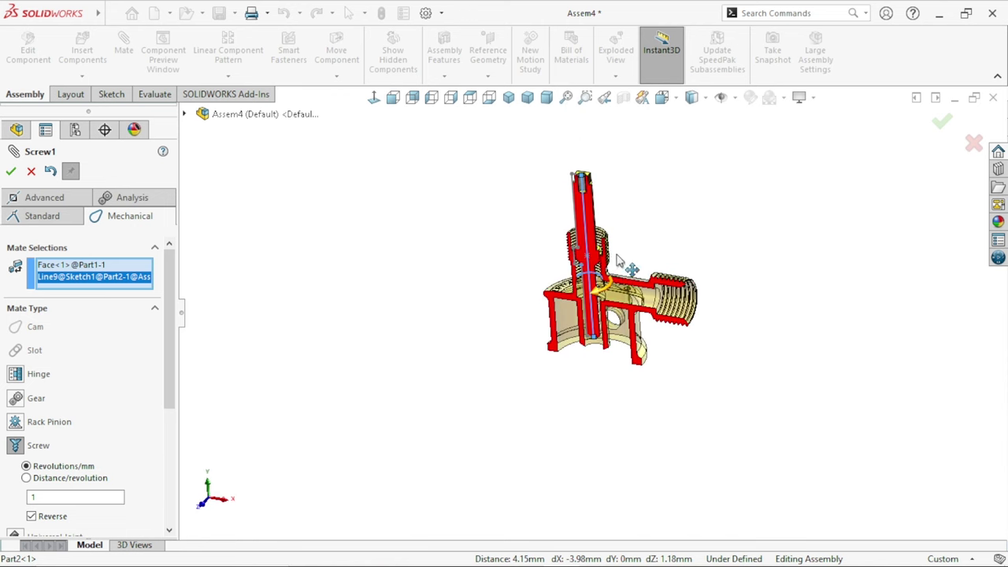
pyautogui.scroll(-3, 626, 386)
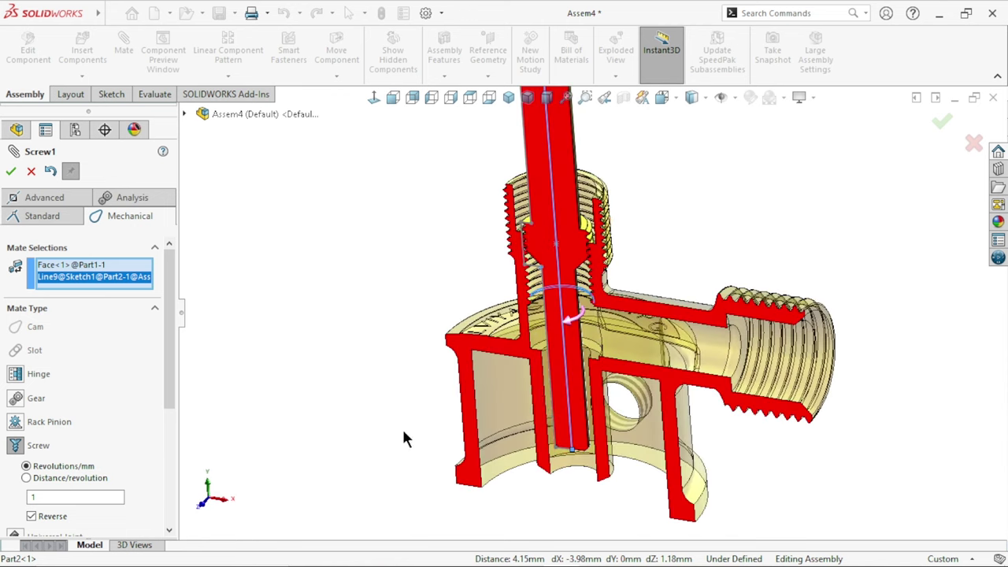
pyautogui.moveTo(169, 378); pyautogui.dragTo(173, 439)
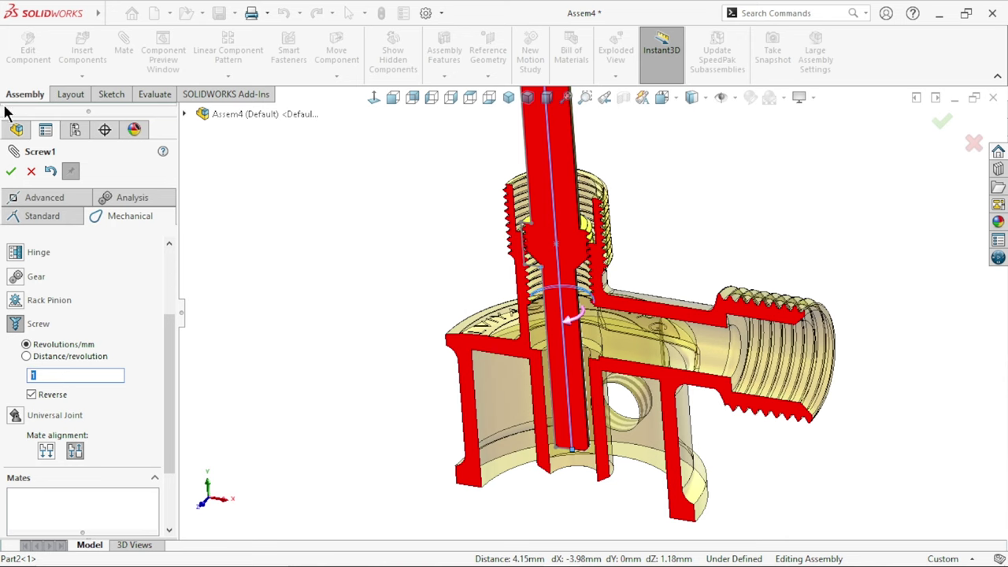
pyautogui.click(11, 171)
pyautogui.scroll(3, 373, 402)
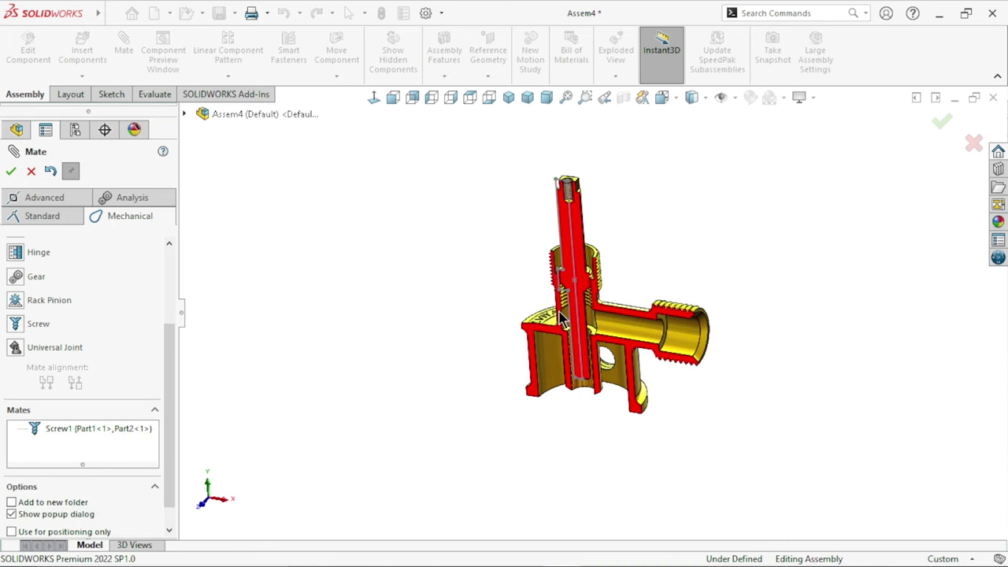
# - Drag the stem lower so it seats inside the regulator body
pyautogui.press('Escape')
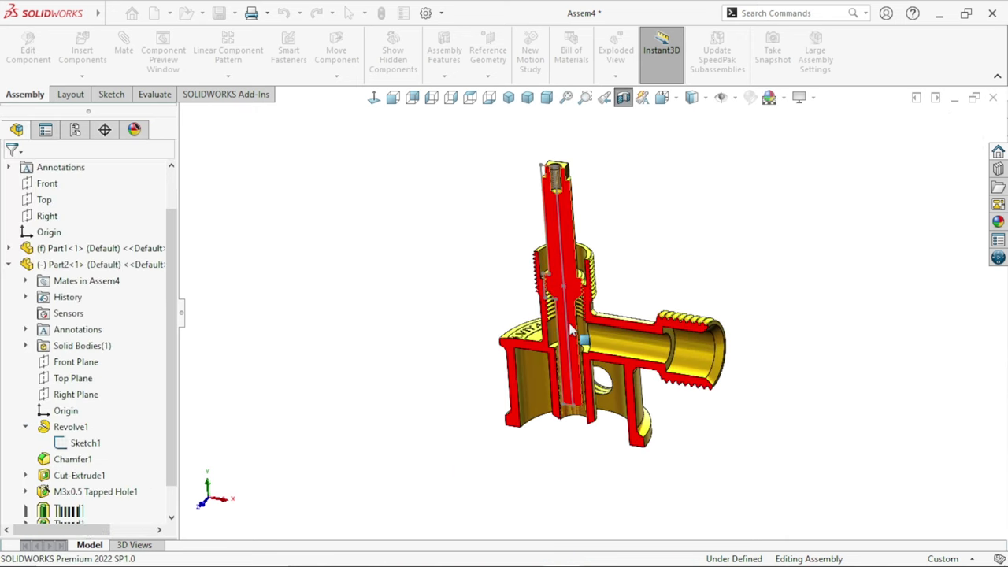
pyautogui.click(569, 329)
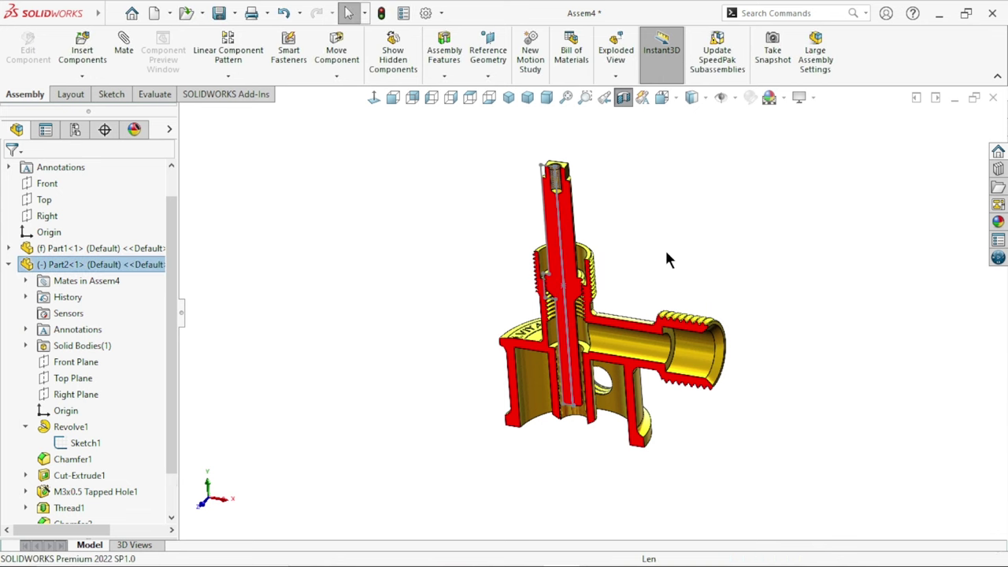
pyautogui.click(691, 252)
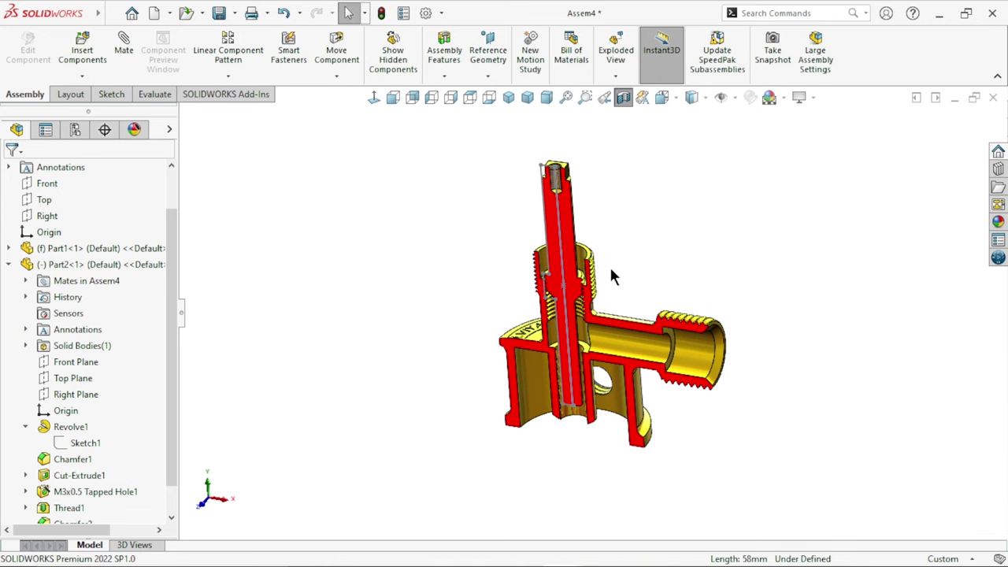
pyautogui.scroll(-5, 607, 267)
pyautogui.scroll(5, 574, 355)
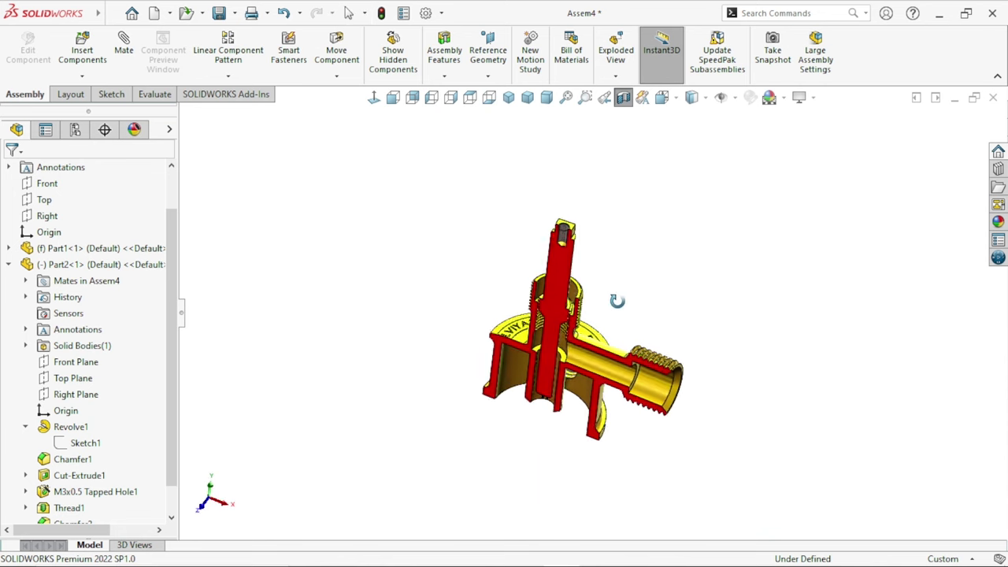
pyautogui.moveTo(617, 271); pyautogui.dragTo(610, 238, button='middle')
pyautogui.scroll(-3, 535, 240)
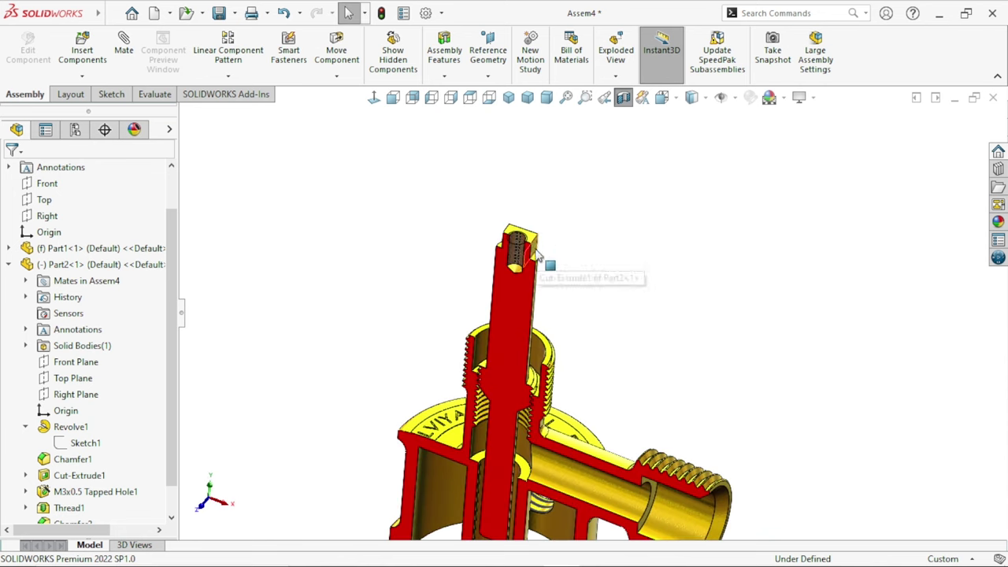
pyautogui.moveTo(535, 252)
pyautogui.mouseDown()
pyautogui.moveTo(466, 259)
pyautogui.moveTo(460, 209)
pyautogui.moveTo(395, 319)
pyautogui.moveTo(538, 293)
pyautogui.moveTo(322, 313)
pyautogui.moveTo(513, 330)
pyautogui.moveTo(326, 349)
pyautogui.moveTo(550, 355)
pyautogui.moveTo(356, 371)
pyautogui.moveTo(571, 345)
pyautogui.moveTo(412, 227)
pyautogui.moveTo(607, 344)
pyautogui.moveTo(504, 315)
pyautogui.moveTo(455, 252)
pyautogui.moveTo(518, 446)
pyautogui.mouseUp()
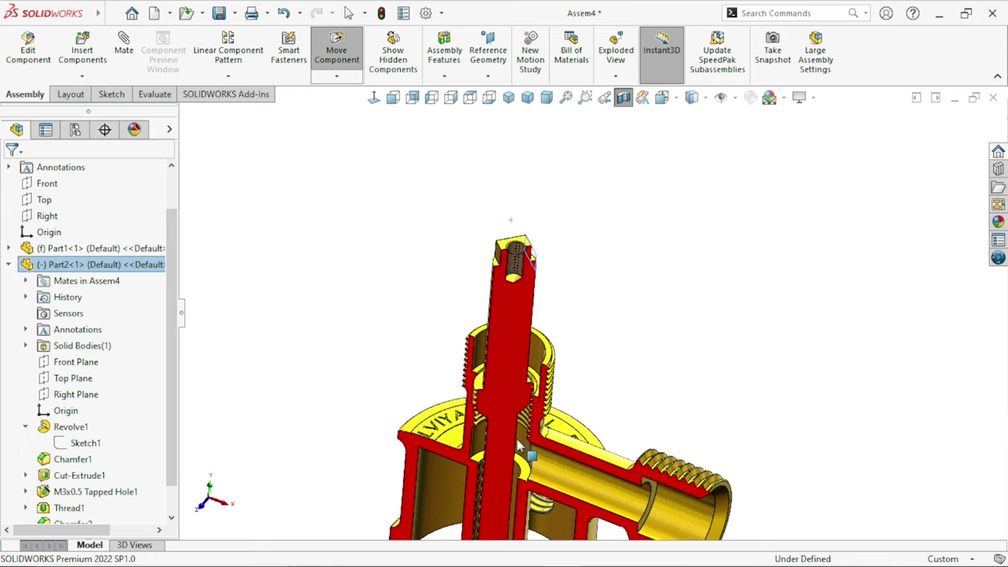
pyautogui.press('Escape')
pyautogui.scroll(-3, 512, 459)
pyautogui.scroll(5, 515, 469)
# - Rotate the stem about its own axis inside the sectioned body
pyautogui.moveTo(515, 468); pyautogui.dragTo(551, 441, button='middle')
pyautogui.scroll(-5, 576, 418)
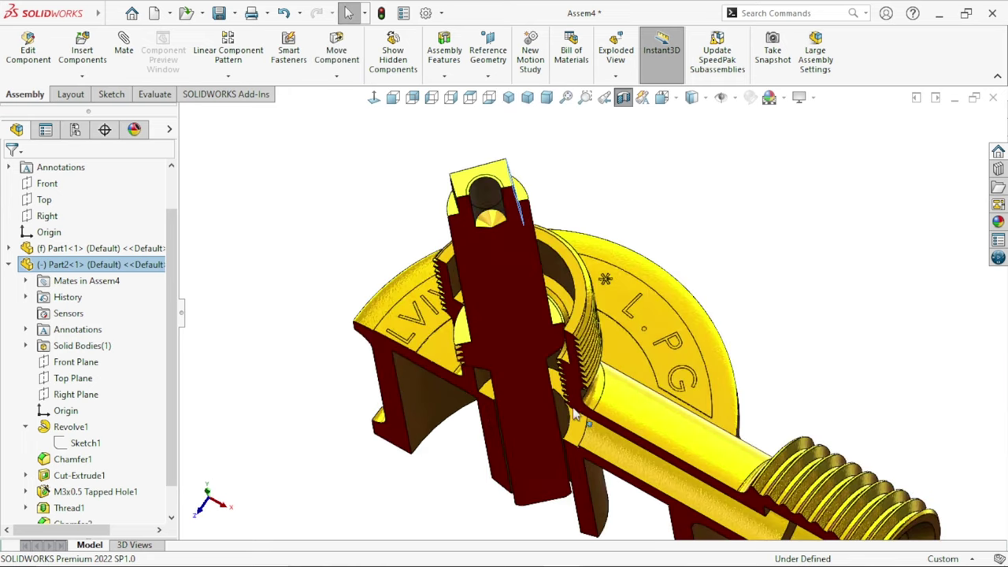
pyautogui.scroll(-3, 574, 415)
pyautogui.scroll(2, 598, 354)
pyautogui.scroll(4, 620, 296)
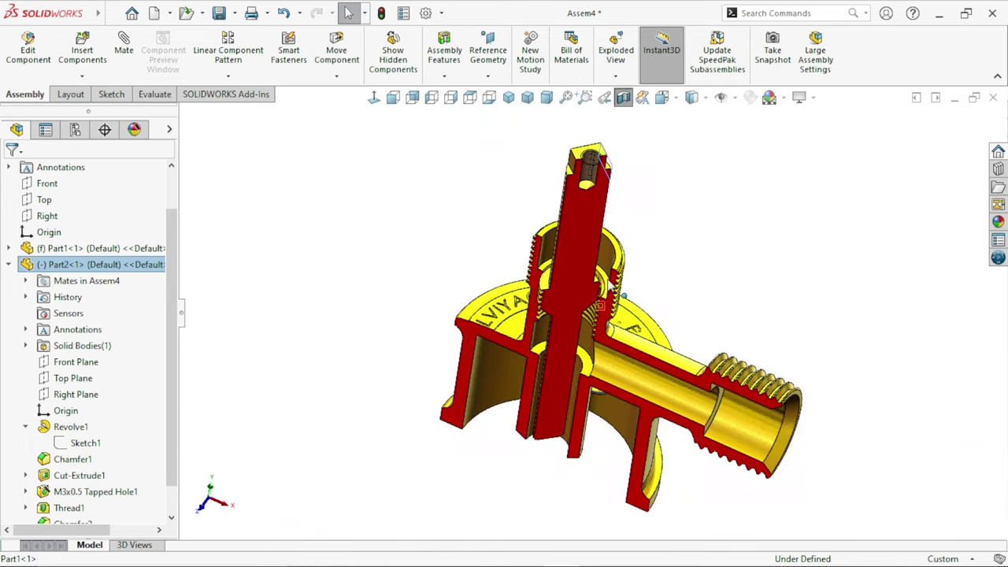
pyautogui.scroll(-2, 611, 289)
pyautogui.moveTo(541, 221)
pyautogui.mouseDown()
pyautogui.moveTo(479, 223)
pyautogui.moveTo(597, 313)
pyautogui.mouseUp()
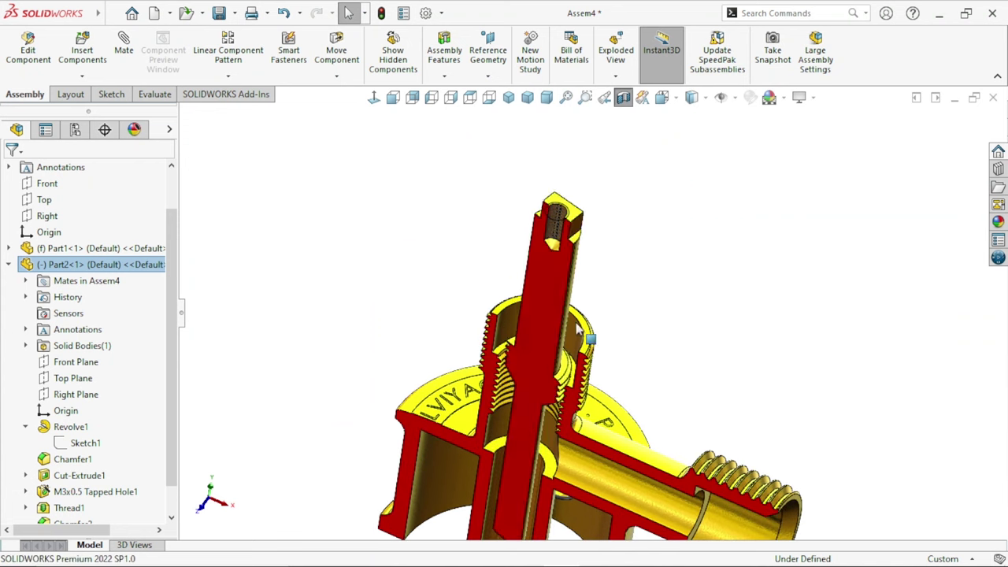
pyautogui.press('Escape')
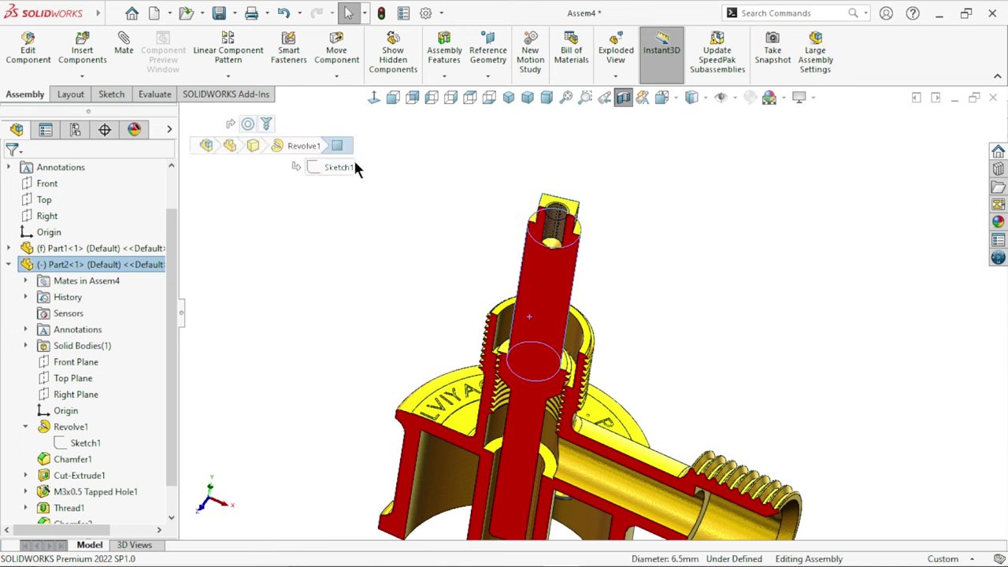
# - View the stem's 6.5 mm edge Normal To to check its seating
pyautogui.click(373, 97)
pyautogui.click(780, 378)
pyautogui.hotkey('ctrl', 'shift', 'z')
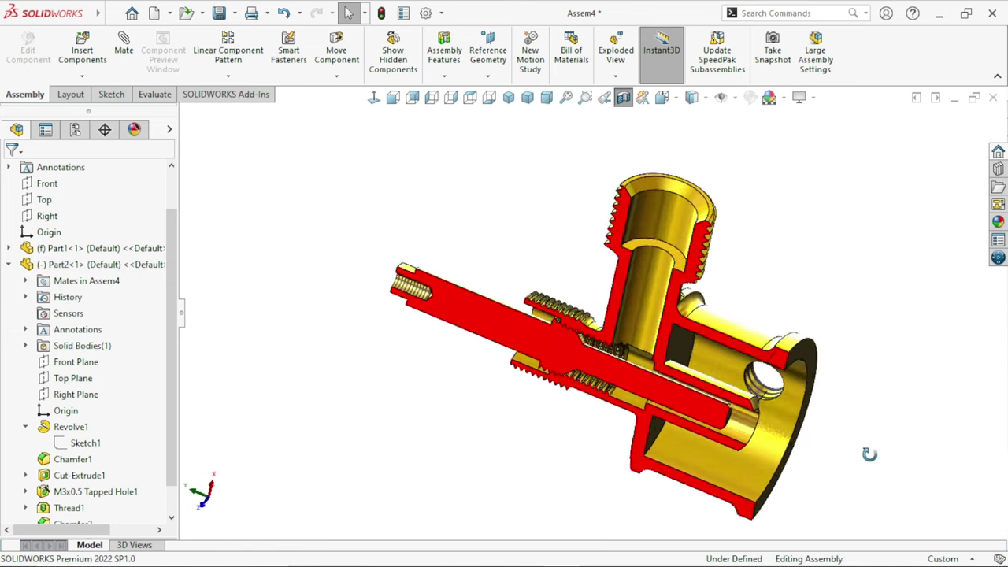
pyautogui.click(496, 346)
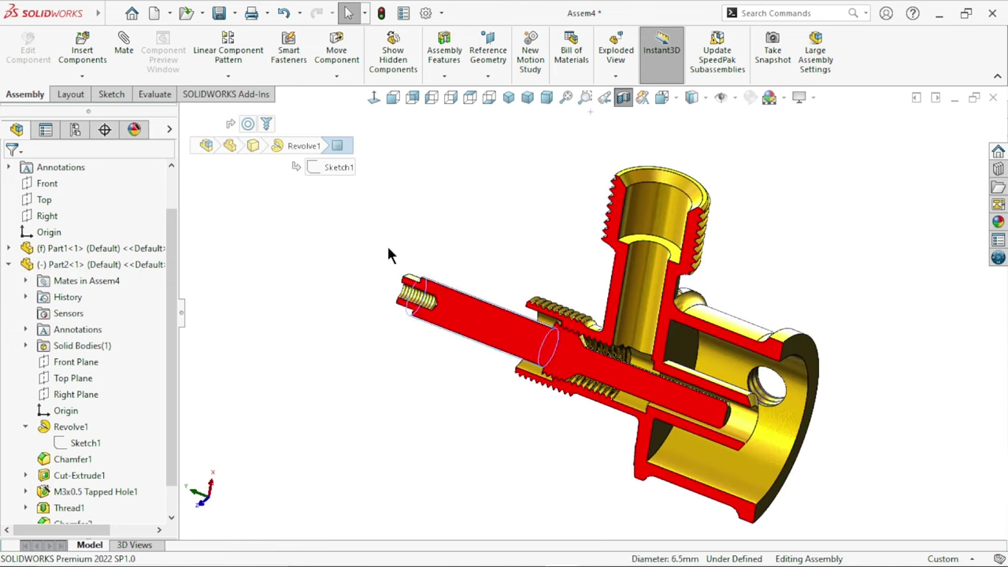
pyautogui.click(373, 97)
pyautogui.click(466, 413)
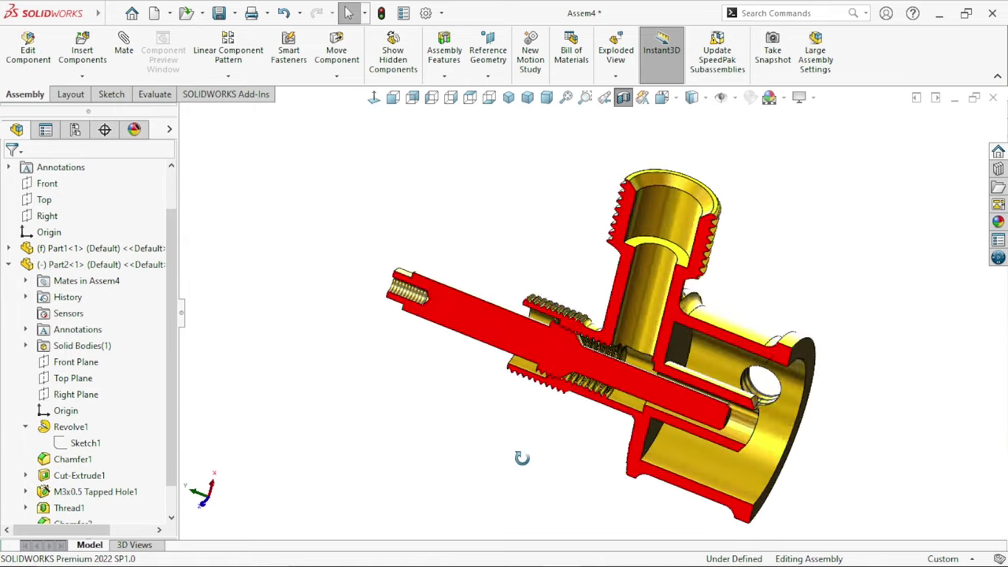
# - Turn off the section view and orbit to show the whole uncut assembly in 3-D
pyautogui.moveTo(539, 443); pyautogui.dragTo(542, 429, button='middle')
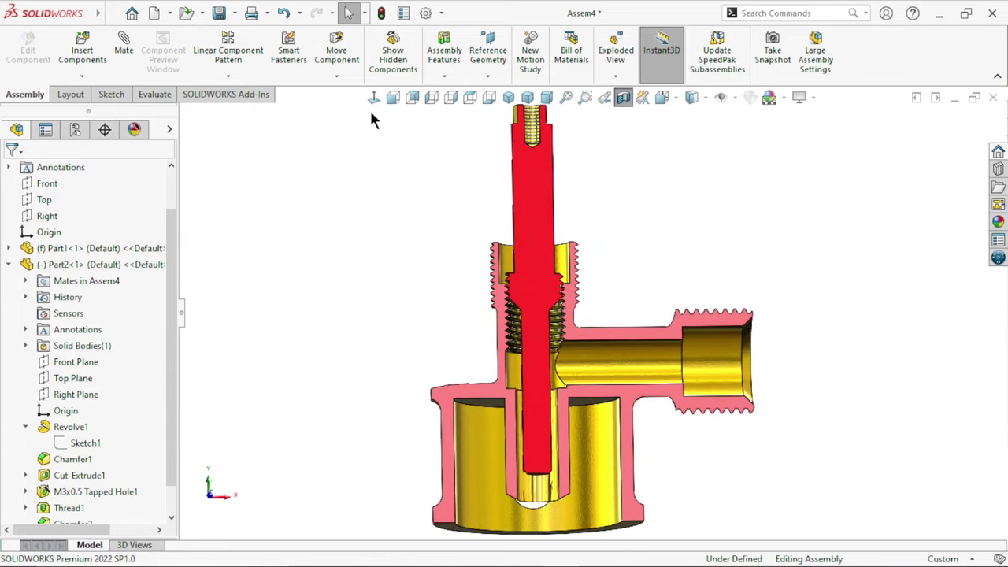
pyautogui.scroll(-3, 527, 330)
pyautogui.scroll(-3, 515, 322)
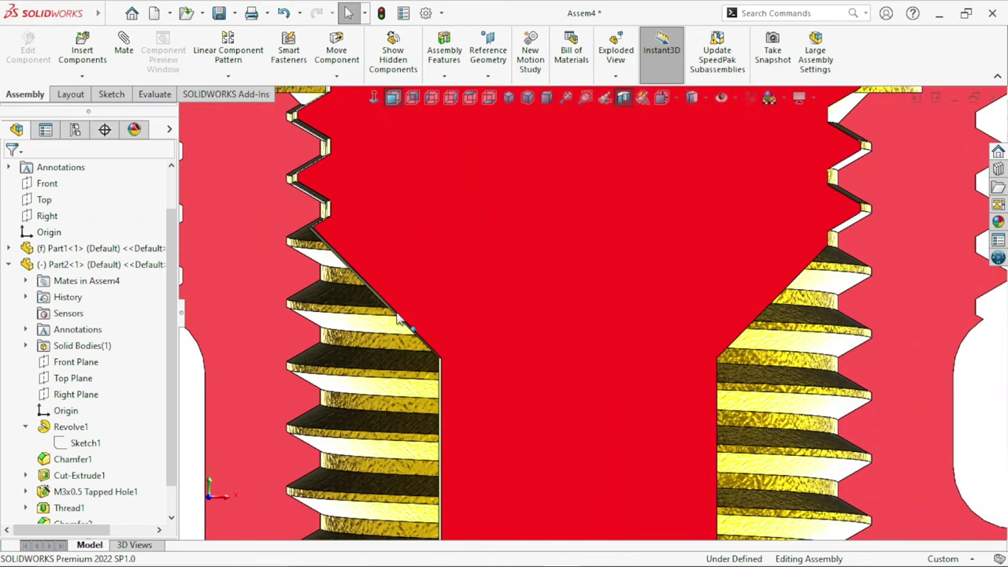
pyautogui.scroll(5, 400, 319)
pyautogui.scroll(2, 665, 401)
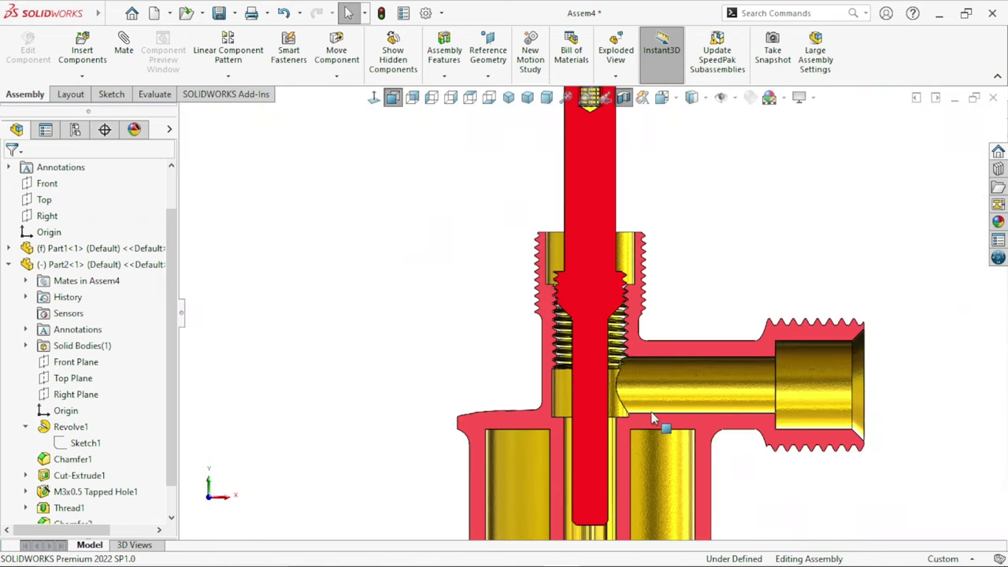
pyautogui.scroll(2, 652, 417)
pyautogui.click(621, 100)
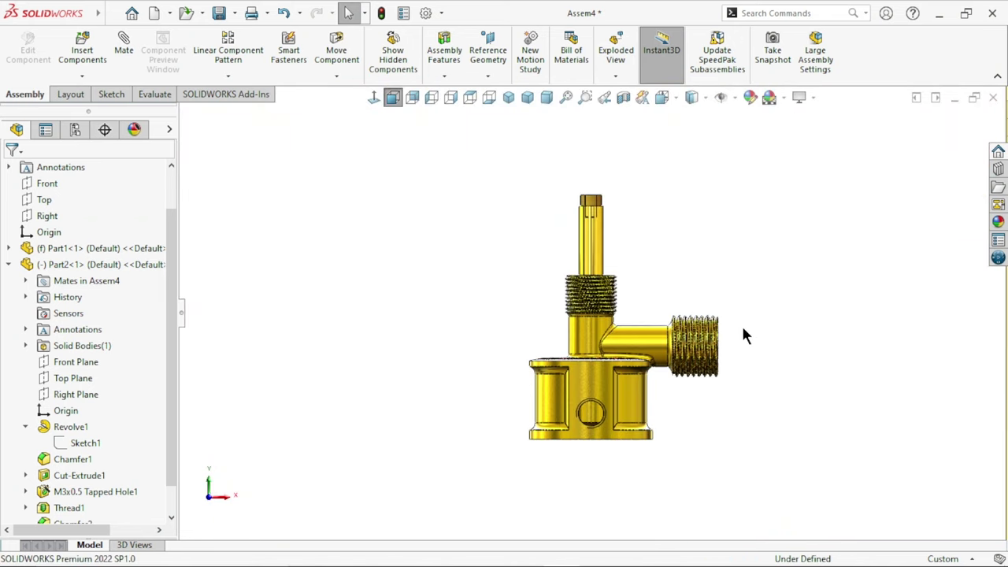
pyautogui.moveTo(691, 338); pyautogui.dragTo(597, 356, button='middle')
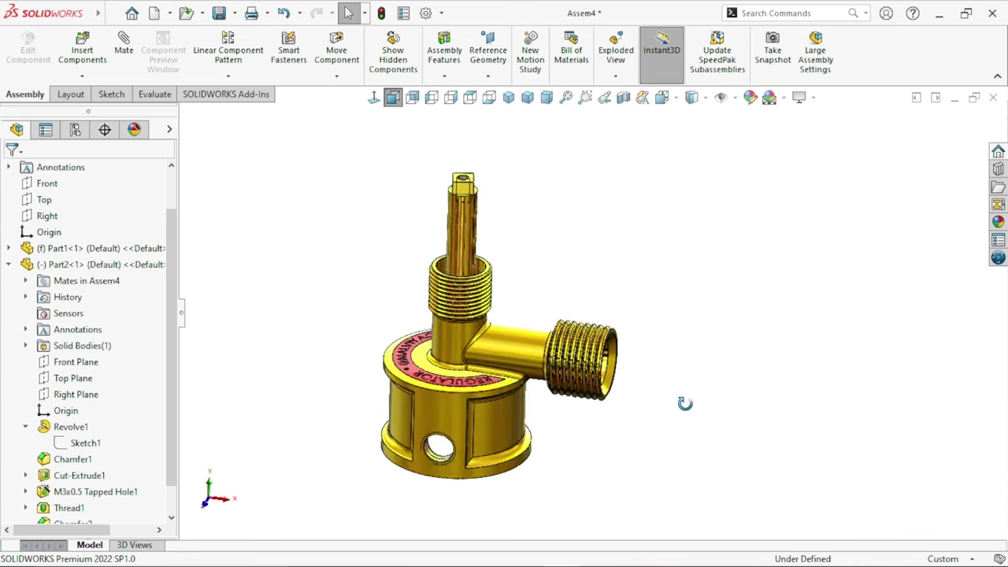
# - Insert Part6, the blue ring, placing it above the stem, and collapse Part2 in the tree
pyautogui.click(93, 51)
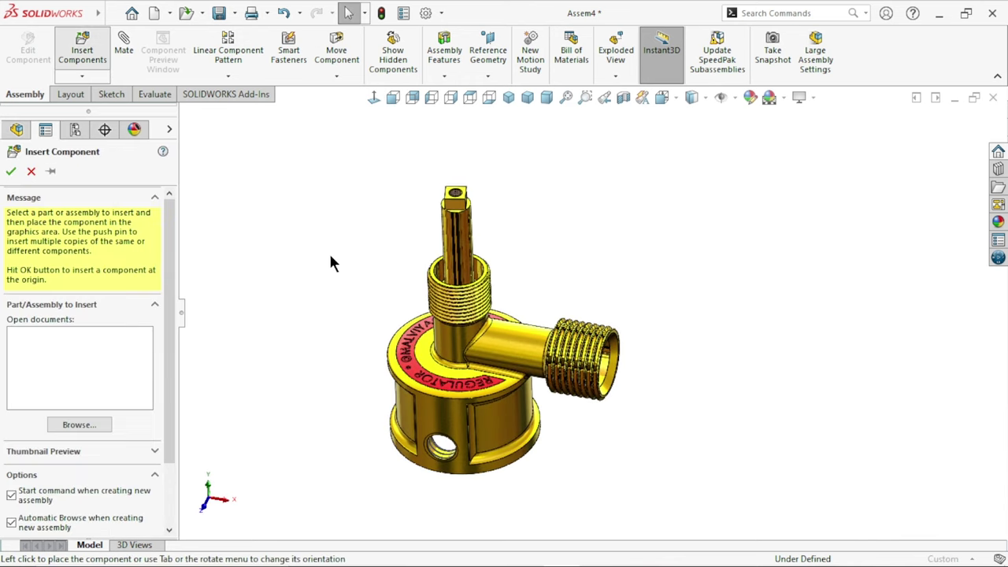
pyautogui.click(415, 268)
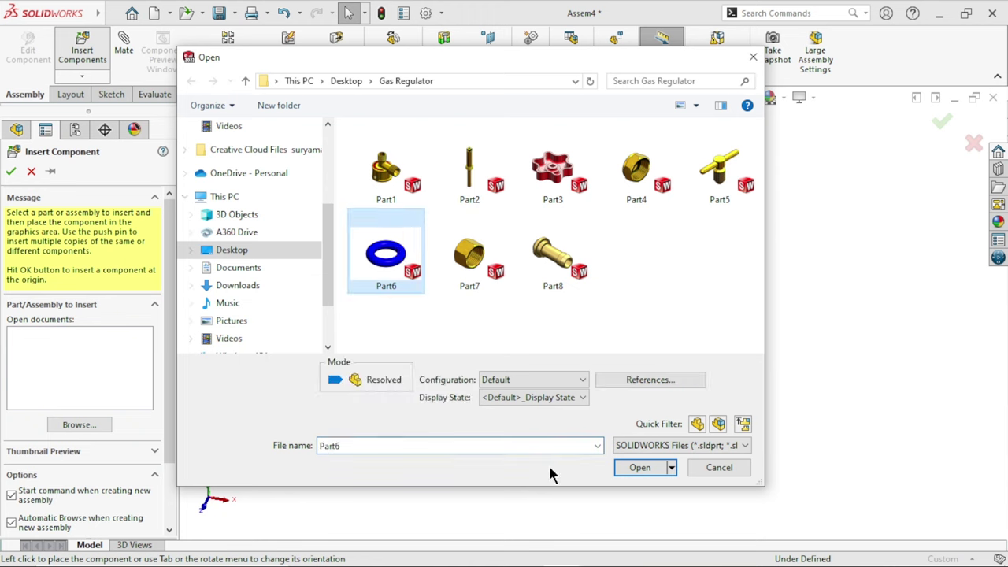
pyautogui.click(621, 467)
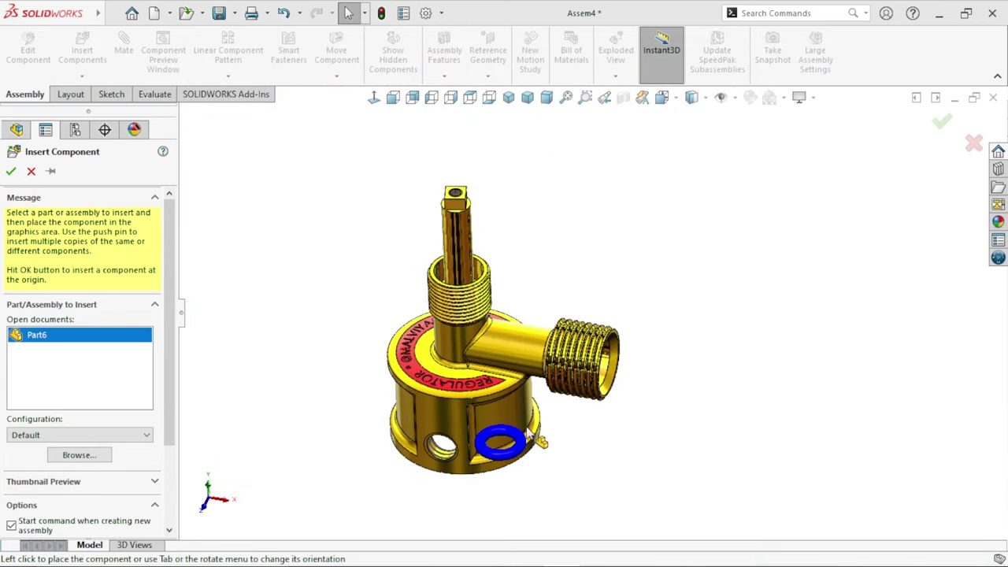
pyautogui.scroll(3, 504, 433)
pyautogui.scroll(-3, 711, 335)
pyautogui.click(656, 176)
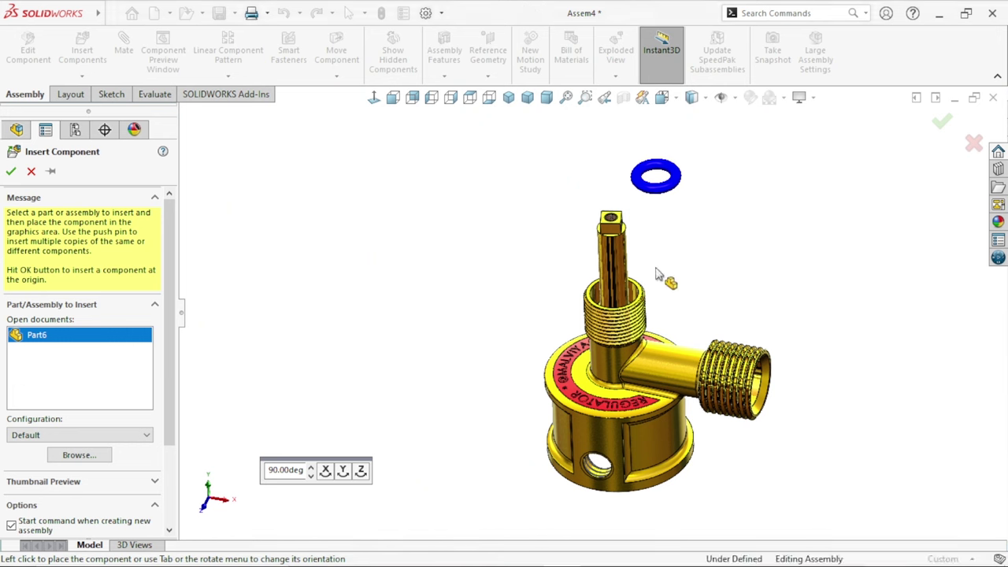
pyautogui.scroll(-3, 656, 308)
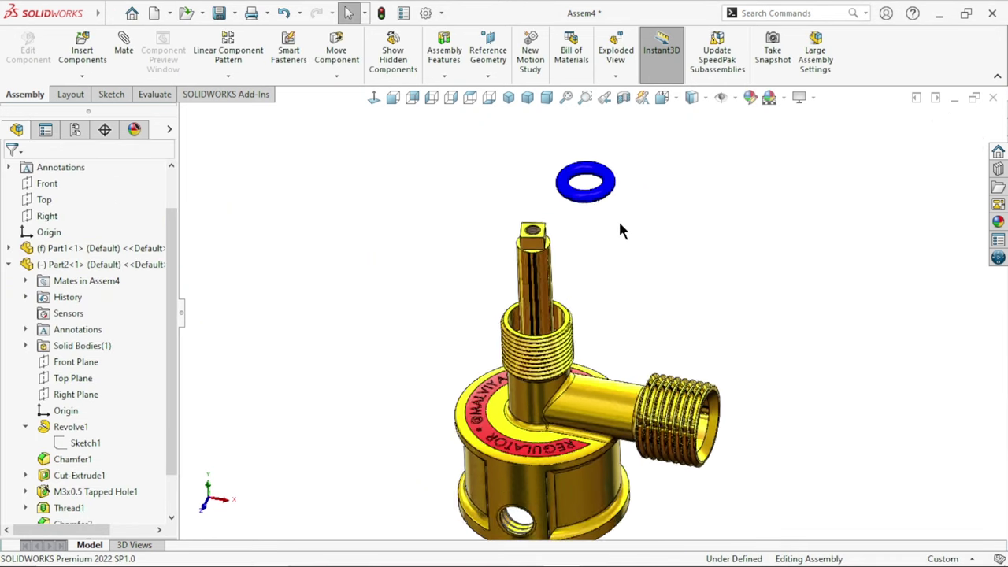
pyautogui.scroll(-2, 604, 292)
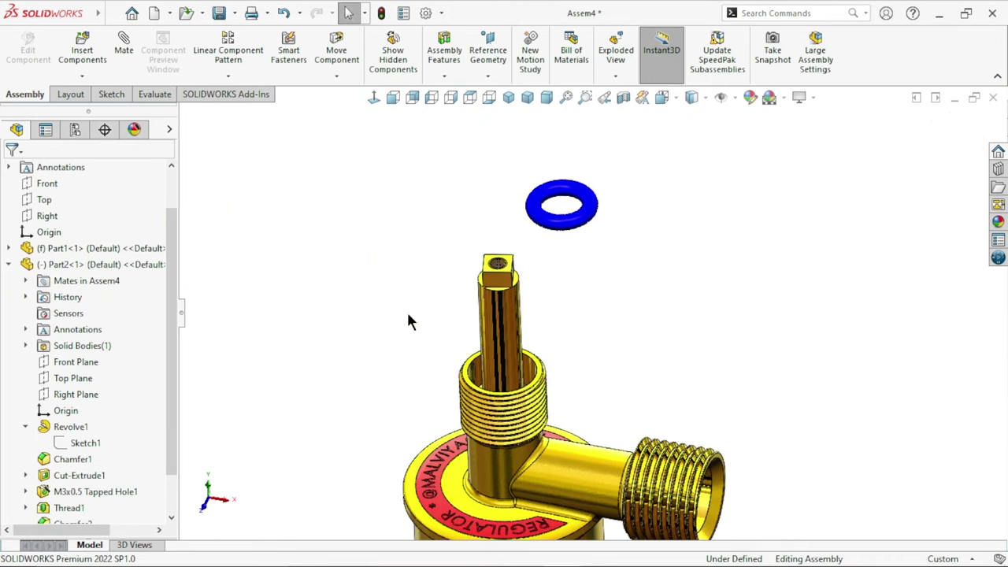
pyautogui.click(9, 264)
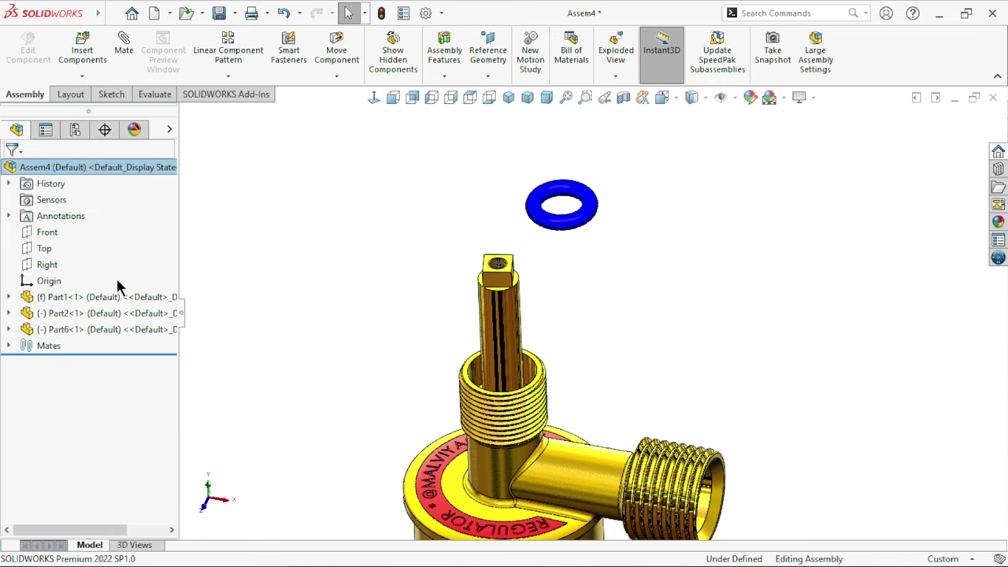
# - Mate the blue Part6 ring concentric with the stem using its Sketch1 axis line
pyautogui.click(10, 329)
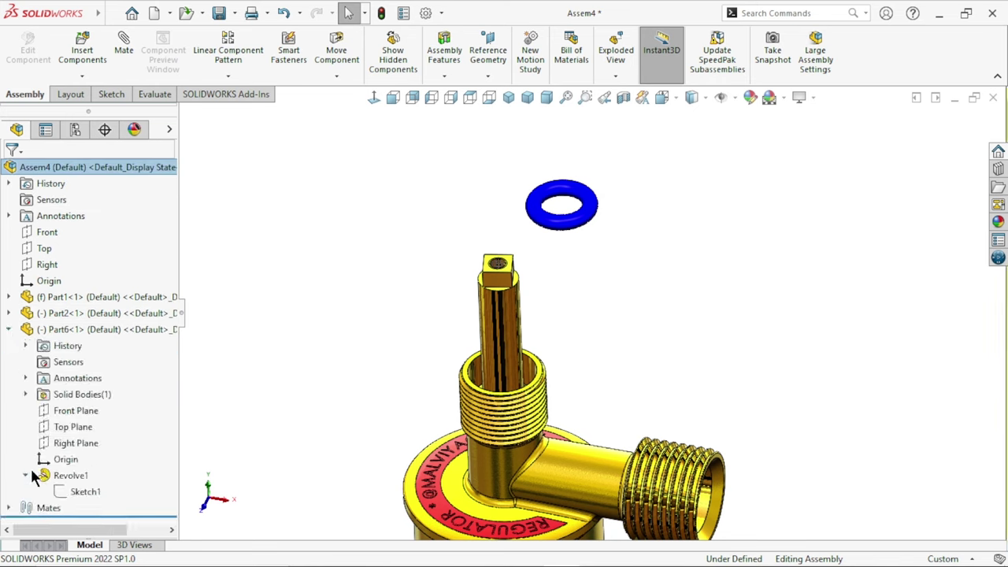
pyautogui.click(86, 491)
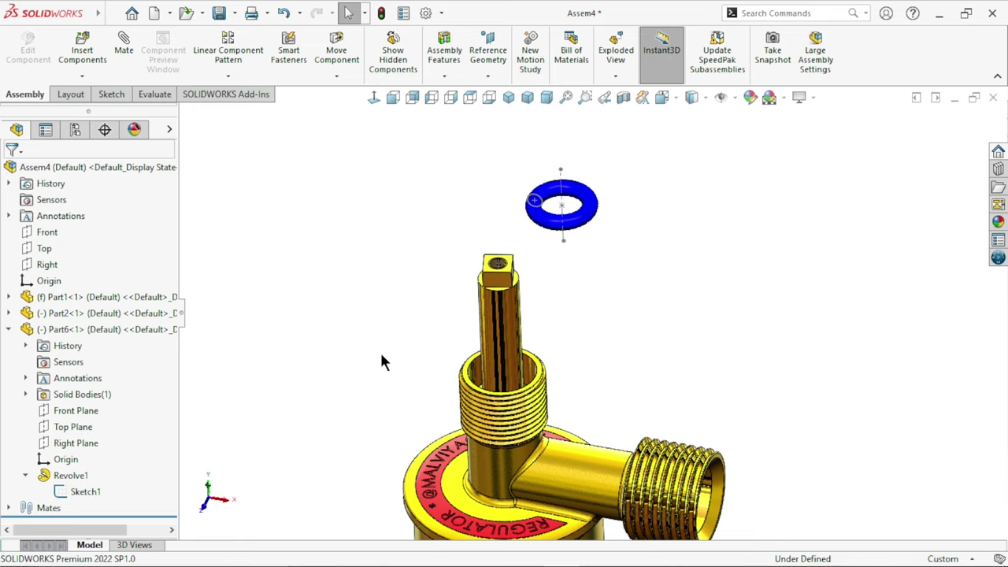
pyautogui.click(122, 48)
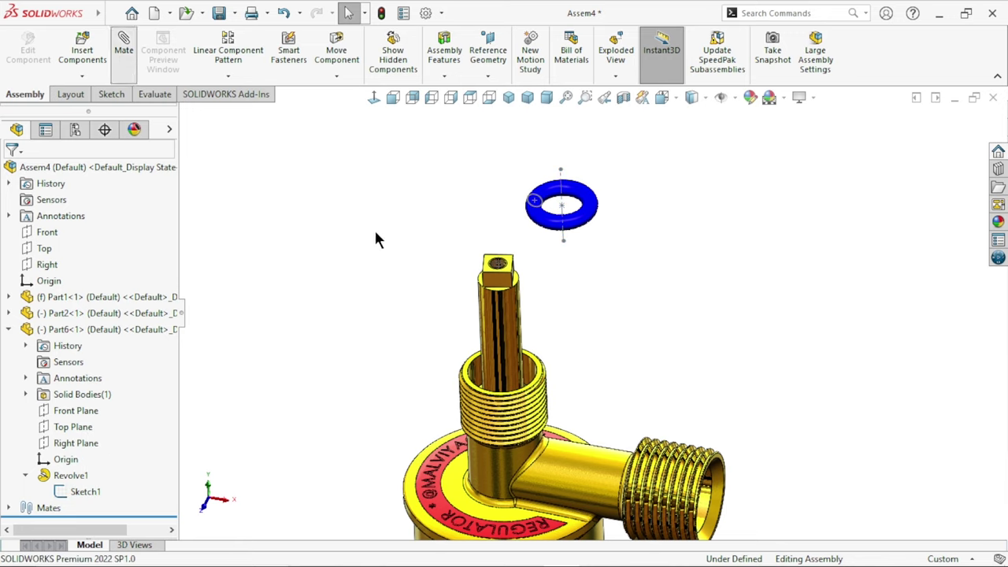
pyautogui.click(498, 346)
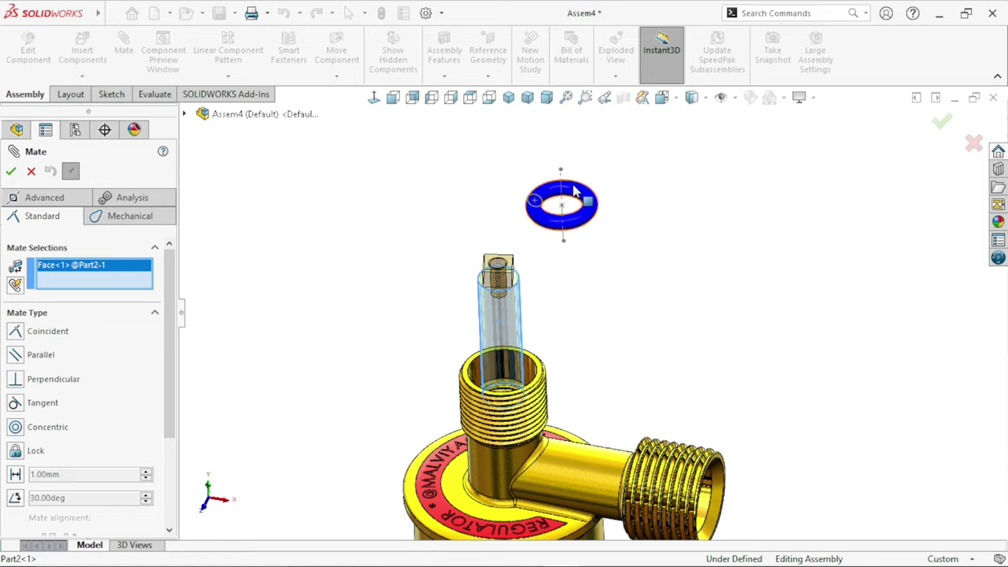
pyautogui.scroll(-2, 563, 244)
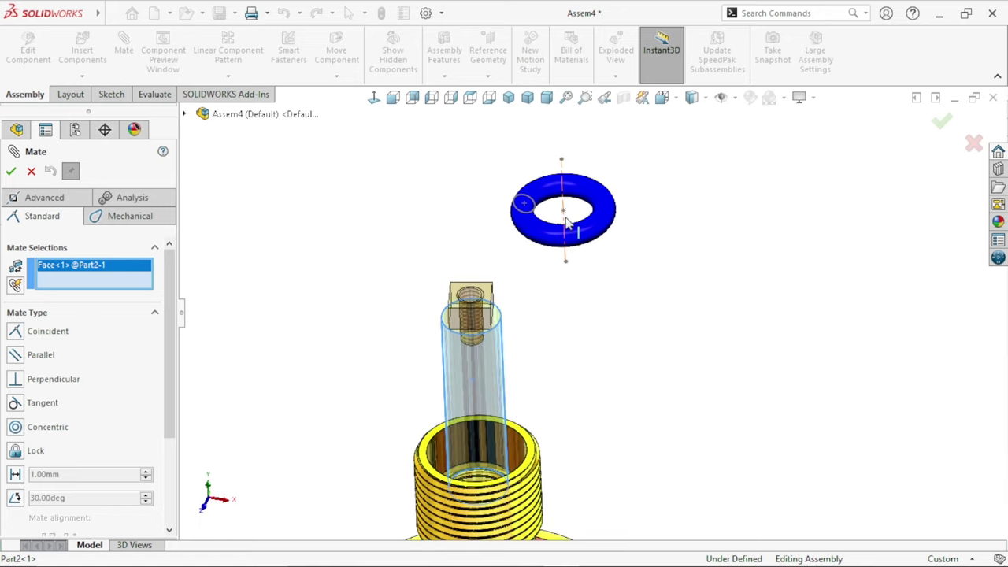
pyautogui.scroll(-2, 565, 201)
pyautogui.click(563, 199)
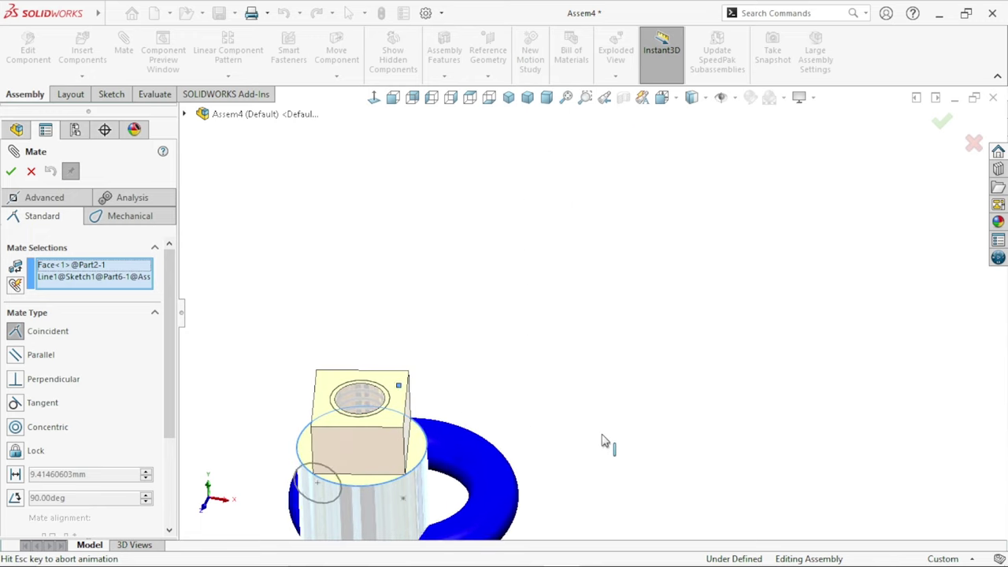
pyautogui.scroll(3, 557, 402)
pyautogui.scroll(-3, 557, 401)
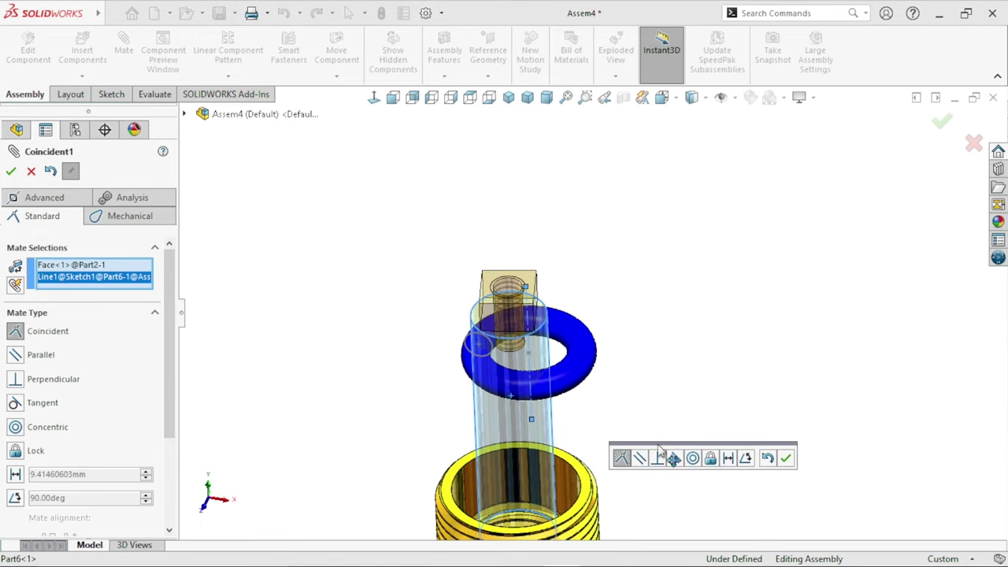
pyautogui.click(693, 458)
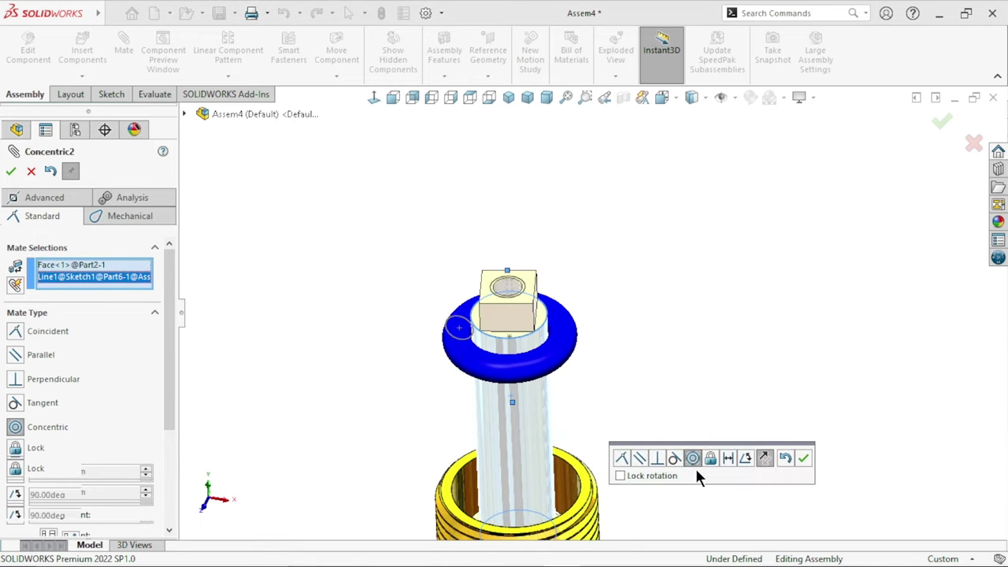
pyautogui.click(803, 458)
# - Orbit in to inspect the ring on the stem threads and close the mate setup
pyautogui.scroll(5, 544, 330)
pyautogui.scroll(-3, 620, 411)
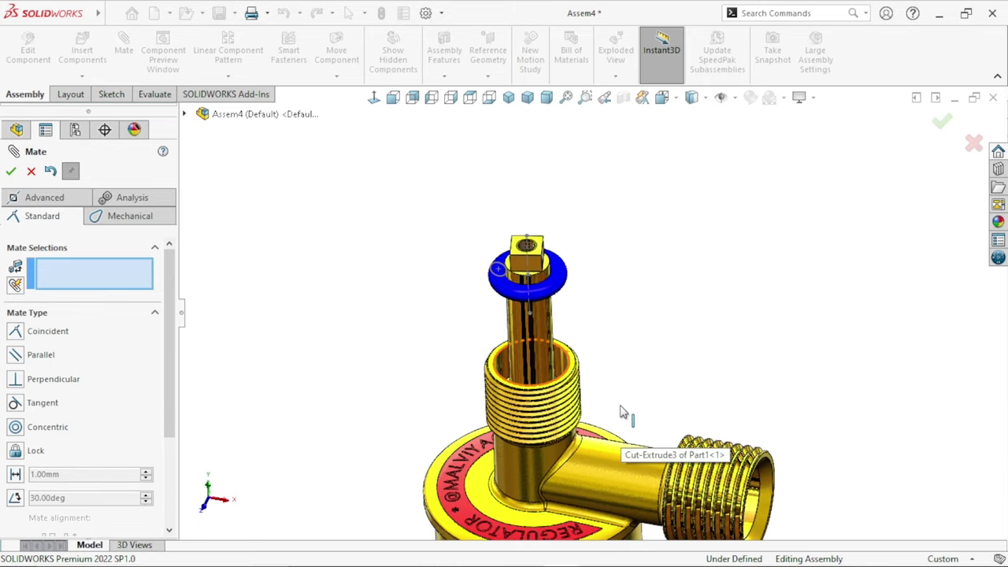
pyautogui.moveTo(606, 397); pyautogui.dragTo(711, 375, button='middle')
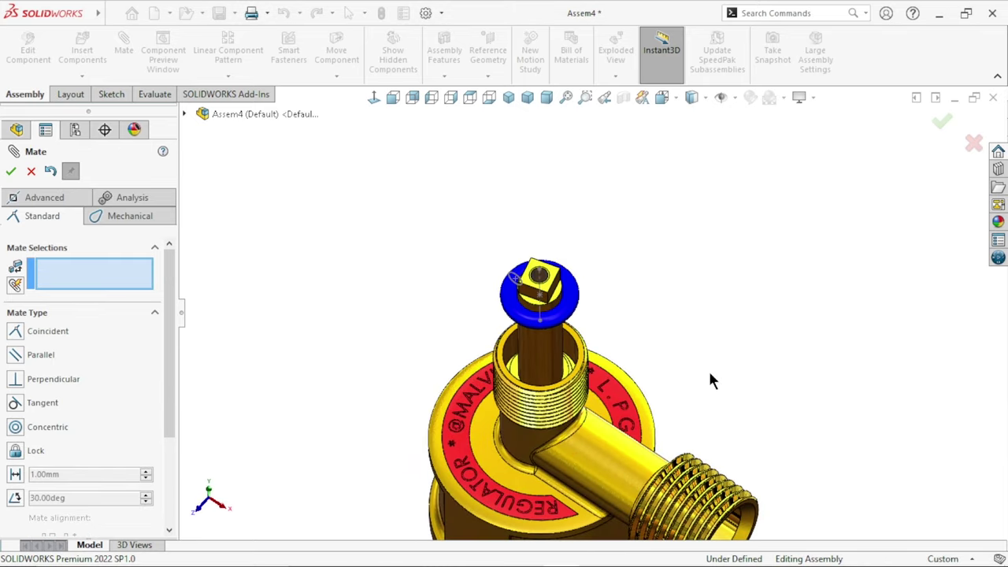
pyautogui.scroll(-3, 581, 378)
pyautogui.moveTo(581, 378)
pyautogui.mouseDown(button='middle')
pyautogui.moveTo(517, 415)
pyautogui.moveTo(504, 457)
pyautogui.mouseUp(button='middle')
pyautogui.scroll(-2, 517, 416)
pyautogui.scroll(5, 551, 449)
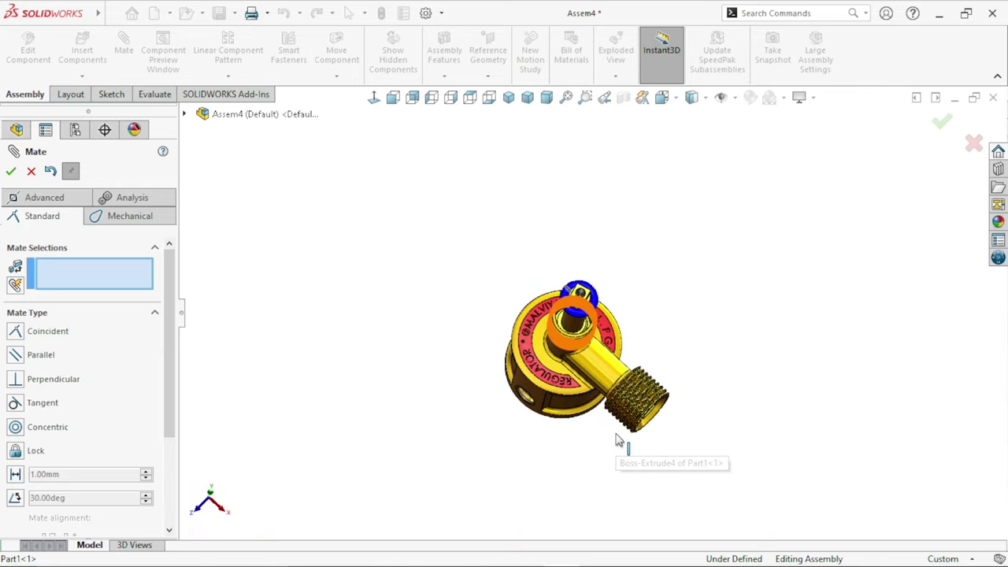
pyautogui.click(10, 171)
# - Orbit to a side-on view of the stem, briefly selecting then clearing the blue ring
pyautogui.scroll(-3, 614, 326)
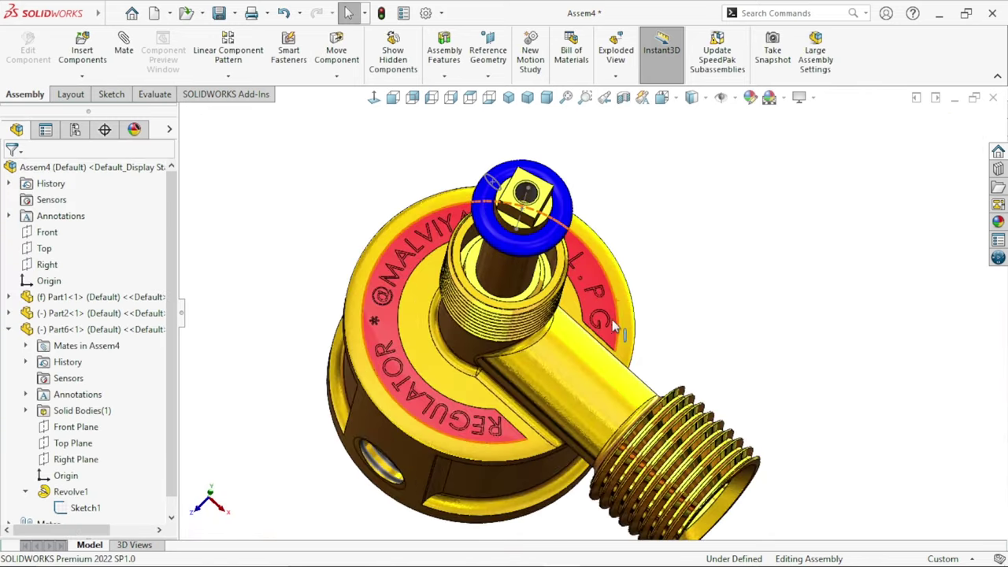
pyautogui.scroll(-2, 725, 380)
pyautogui.moveTo(726, 381); pyautogui.dragTo(684, 349, button='middle')
pyautogui.scroll(5, 685, 350)
pyautogui.scroll(-4, 595, 288)
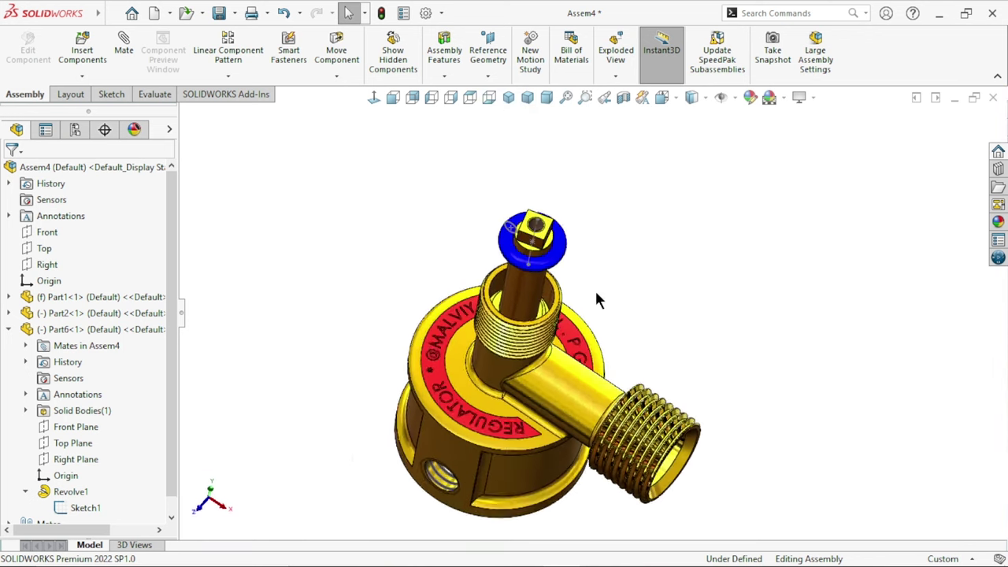
pyautogui.scroll(-1, 540, 221)
pyautogui.click(496, 216)
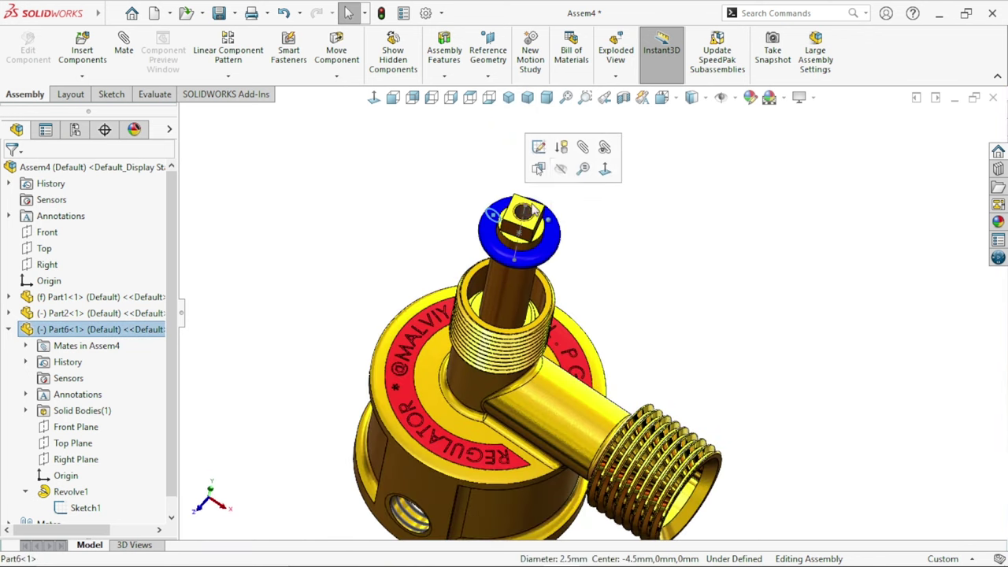
pyautogui.click(562, 176)
pyautogui.scroll(3, 581, 315)
pyautogui.scroll(-3, 569, 303)
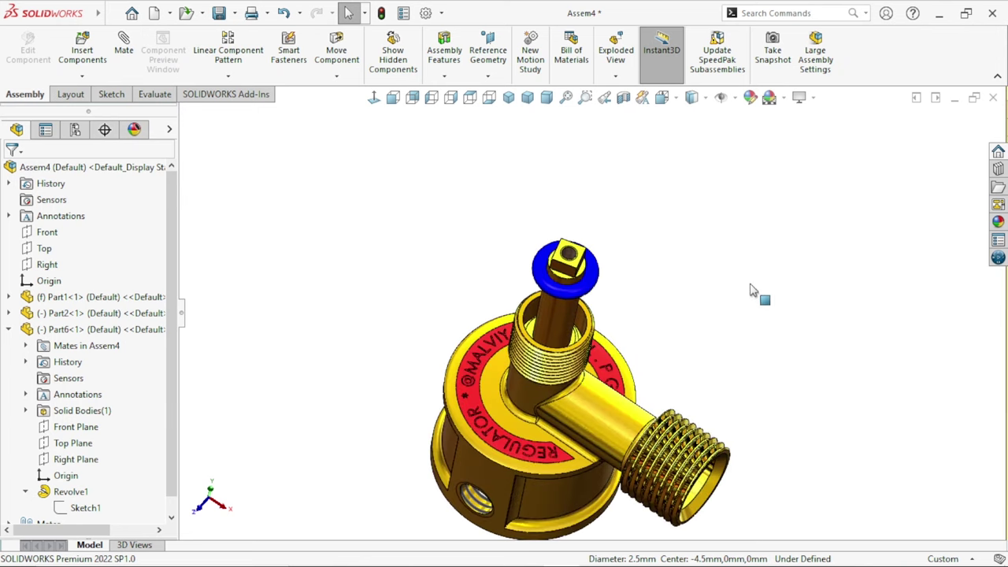
pyautogui.scroll(-3, 581, 272)
pyautogui.moveTo(607, 310); pyautogui.dragTo(520, 219, button='middle')
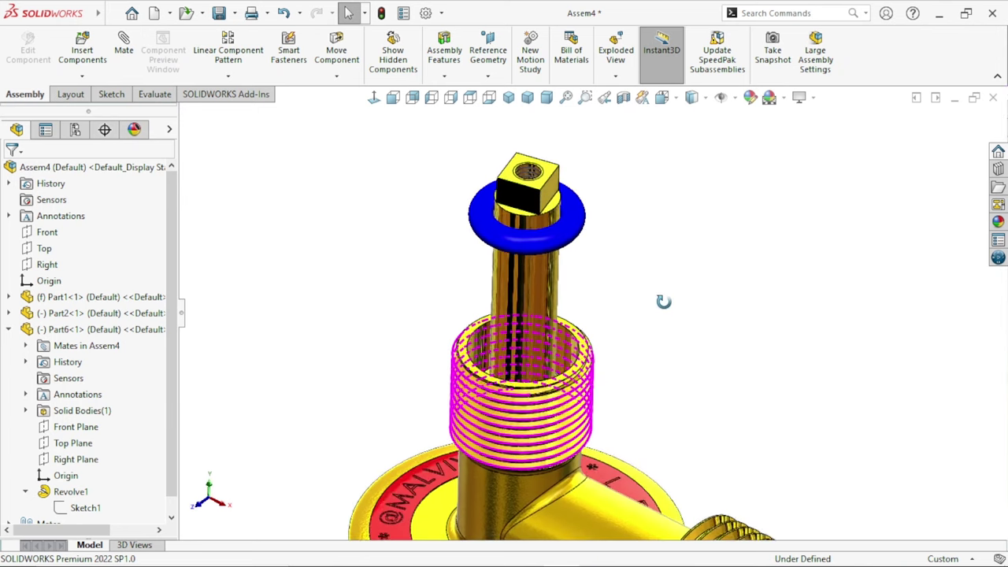
pyautogui.scroll(-1, 520, 219)
# - Rotate the square cap about the stem axis to a new orientation
pyautogui.click(523, 201)
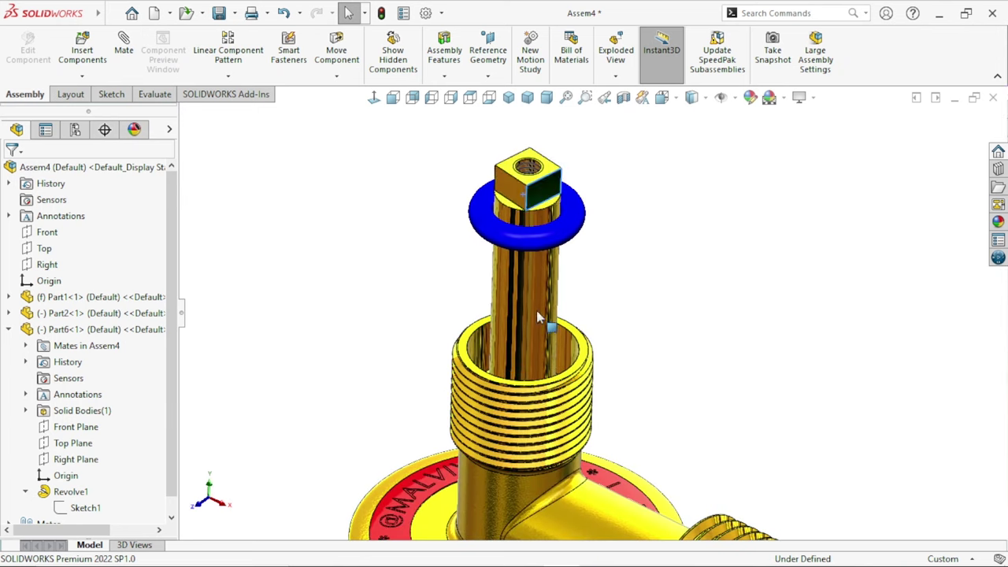
pyautogui.moveTo(551, 376)
pyautogui.mouseDown()
pyautogui.moveTo(638, 261)
pyautogui.moveTo(670, 279)
pyautogui.moveTo(653, 238)
pyautogui.moveTo(739, 306)
pyautogui.moveTo(525, 117)
pyautogui.moveTo(405, 272)
pyautogui.mouseUp()
pyautogui.moveTo(596, 344); pyautogui.dragTo(669, 178)
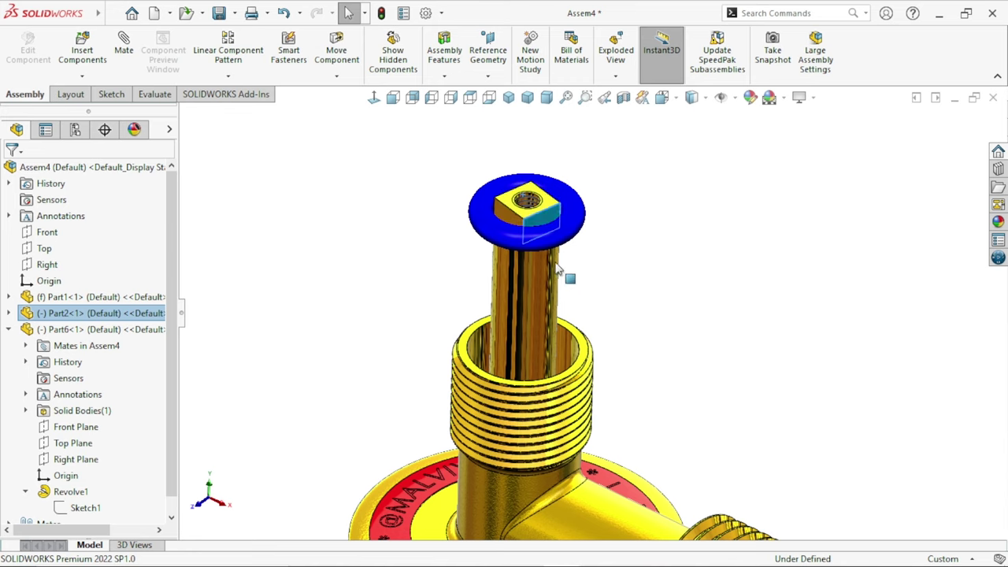
pyautogui.moveTo(557, 270); pyautogui.dragTo(449, 311)
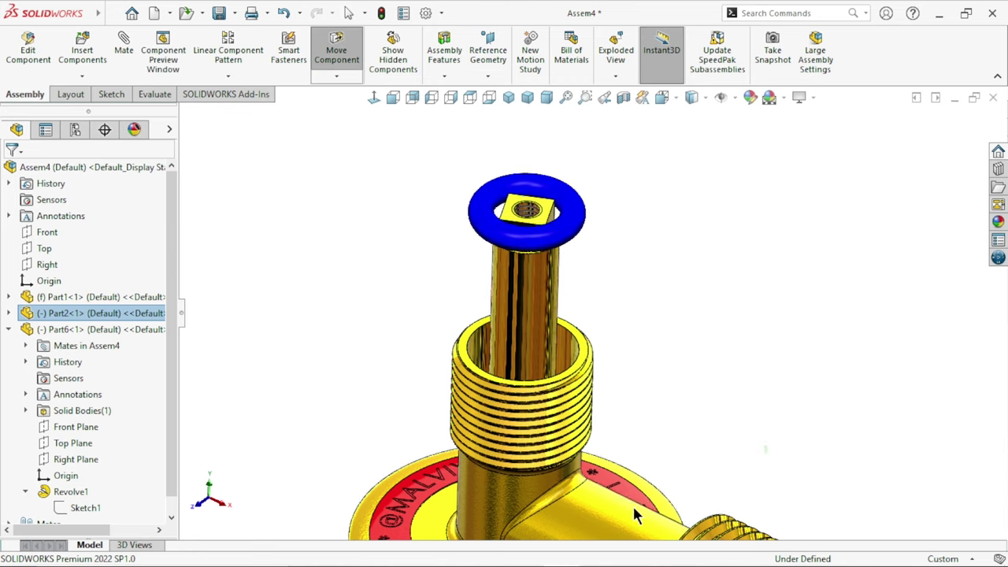
pyautogui.press('Escape')
# - View the regulator from below, briefly starting and cancelling a move of the stem
pyautogui.press('f')
pyautogui.moveTo(599, 331)
pyautogui.mouseDown(button='middle')
pyautogui.moveTo(664, 231)
pyautogui.moveTo(642, 338)
pyautogui.mouseUp(button='middle')
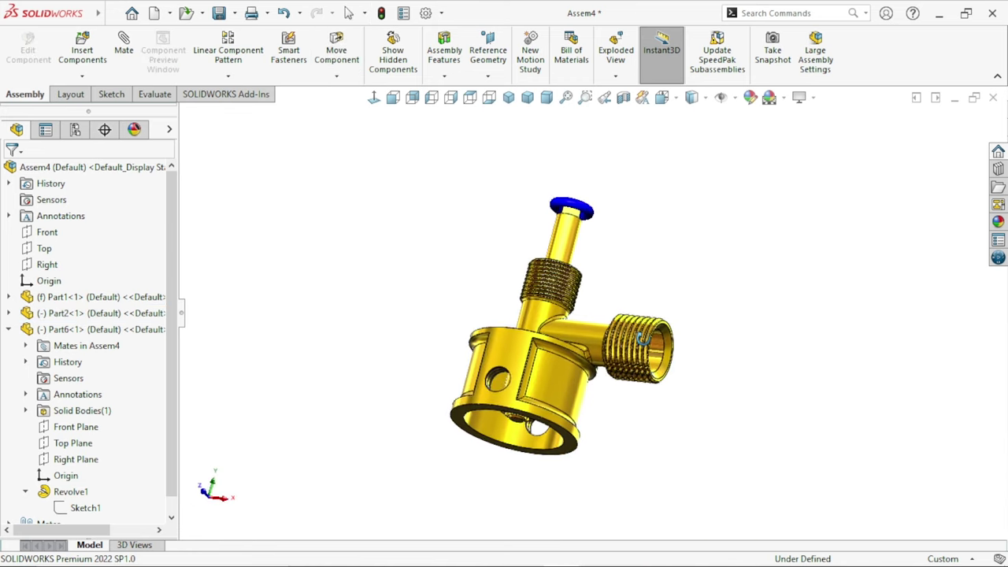
pyautogui.click(565, 246)
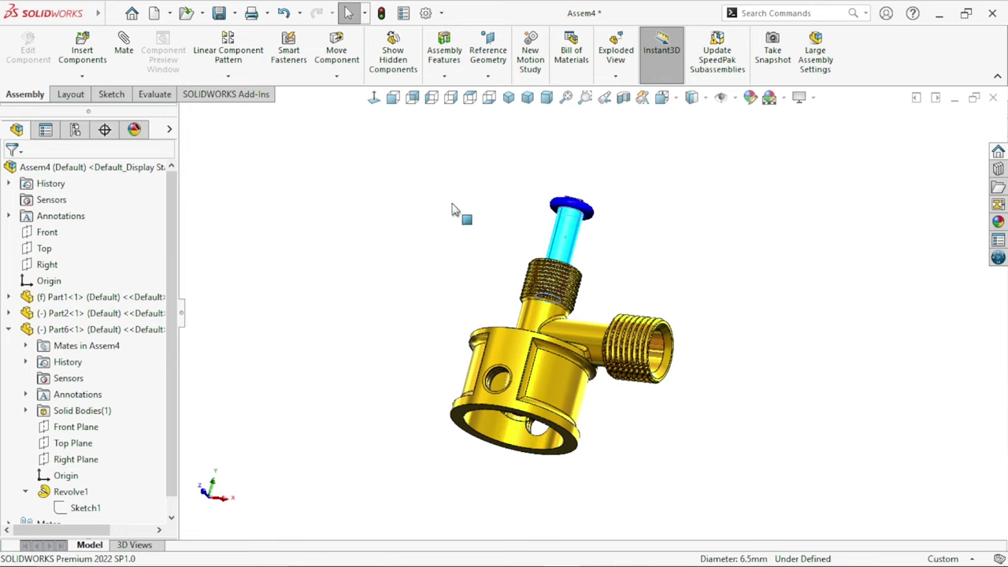
pyautogui.press('m')
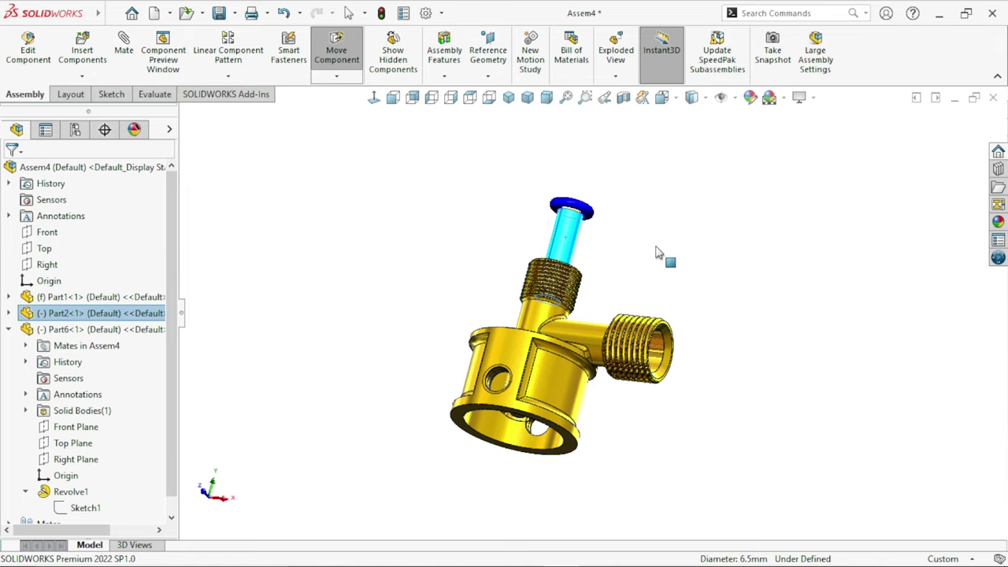
pyautogui.press('Escape')
pyautogui.moveTo(682, 462)
pyautogui.mouseDown(button='middle')
pyautogui.moveTo(677, 467)
pyautogui.moveTo(596, 383)
pyautogui.moveTo(619, 386)
pyautogui.mouseUp(button='middle')
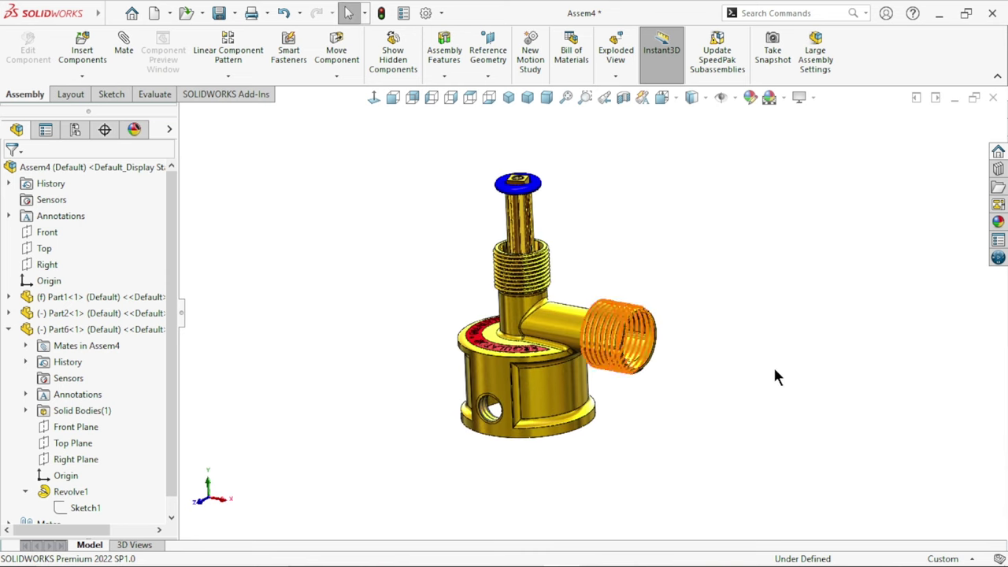
# - Select the blue O-ring and regulator body, then tilt to a side view of the shaft
pyautogui.scroll(-2, 561, 291)
pyautogui.scroll(-2, 559, 291)
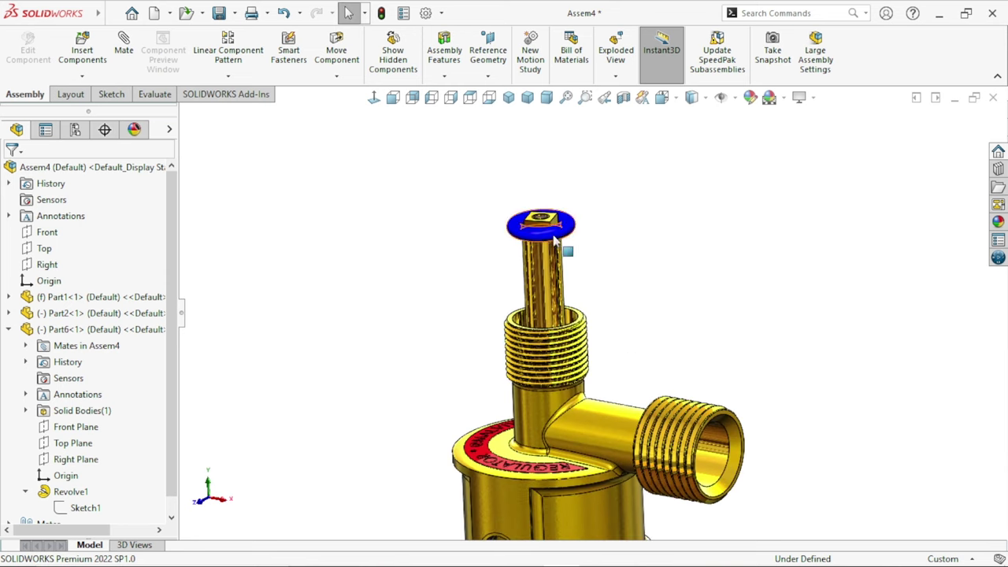
pyautogui.click(555, 260)
pyautogui.moveTo(551, 315)
pyautogui.mouseDown(button='middle')
pyautogui.moveTo(577, 378)
pyautogui.moveTo(541, 319)
pyautogui.mouseUp(button='middle')
pyautogui.scroll(2, 577, 378)
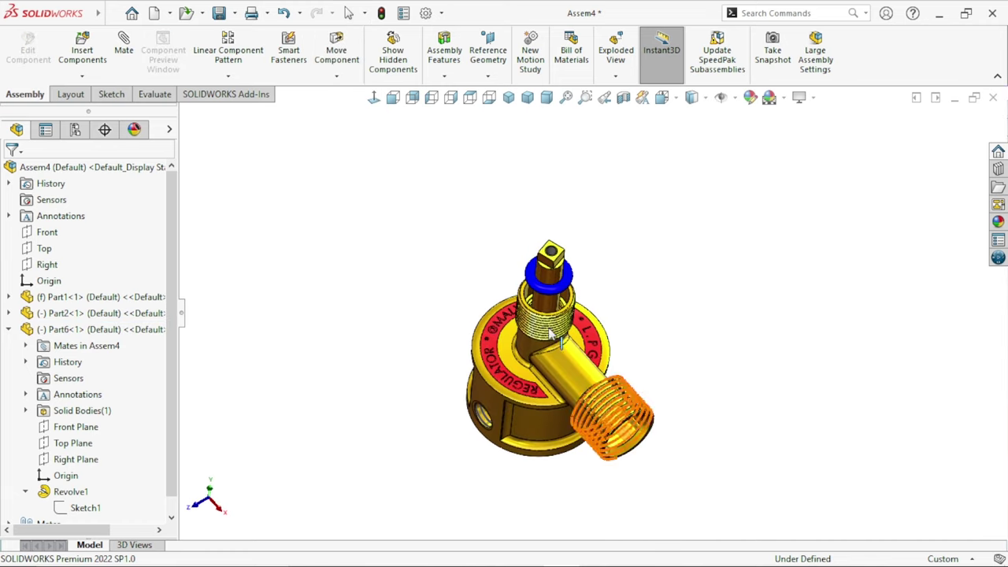
pyautogui.scroll(-2, 541, 319)
pyautogui.scroll(-3, 541, 319)
pyautogui.click(541, 319)
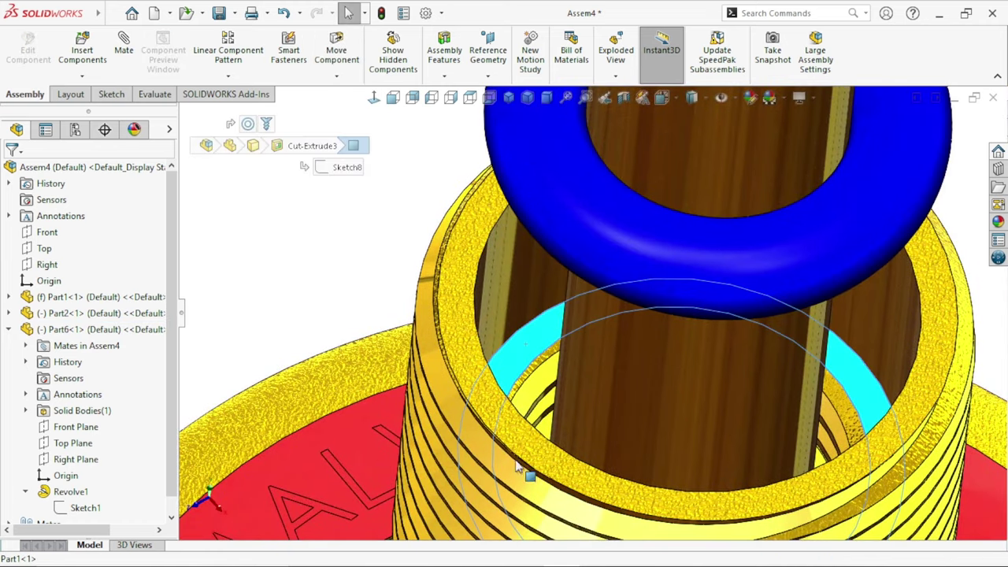
pyautogui.scroll(3, 605, 382)
pyautogui.moveTo(604, 382)
pyautogui.mouseDown(button='middle')
pyautogui.moveTo(619, 272)
pyautogui.moveTo(530, 216)
pyautogui.mouseUp(button='middle')
pyautogui.scroll(-3, 619, 272)
# - Add a tangent mate between the O-ring surface and the shaft surface
pyautogui.click(511, 211)
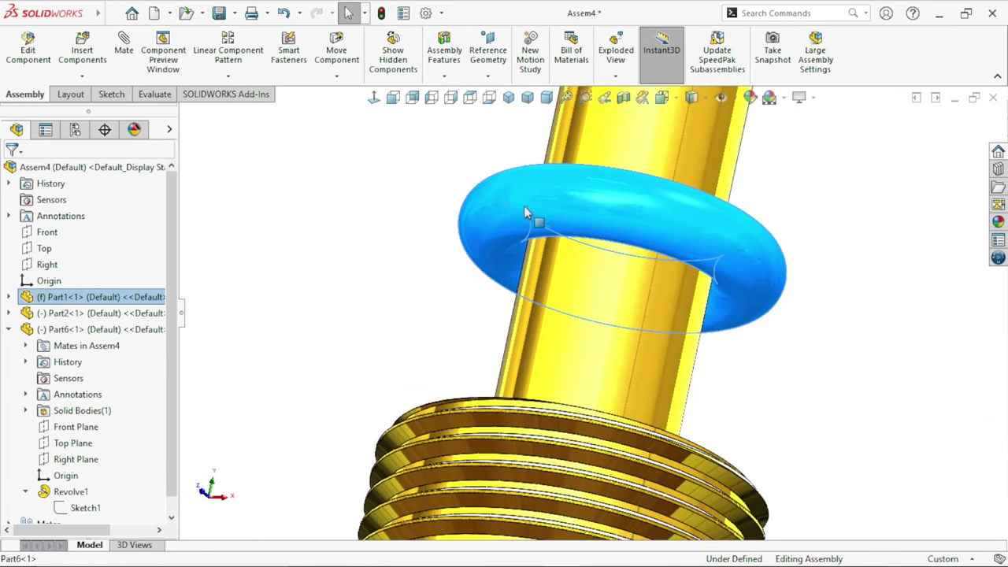
pyautogui.keyDown('ctrl'); pyautogui.click(686, 304); pyautogui.keyUp('ctrl')
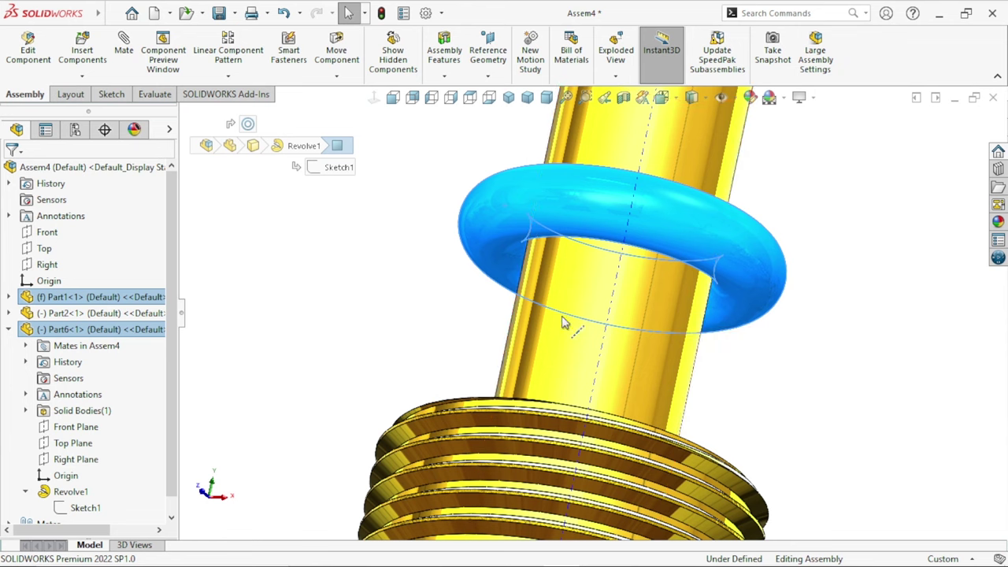
pyautogui.click(577, 279)
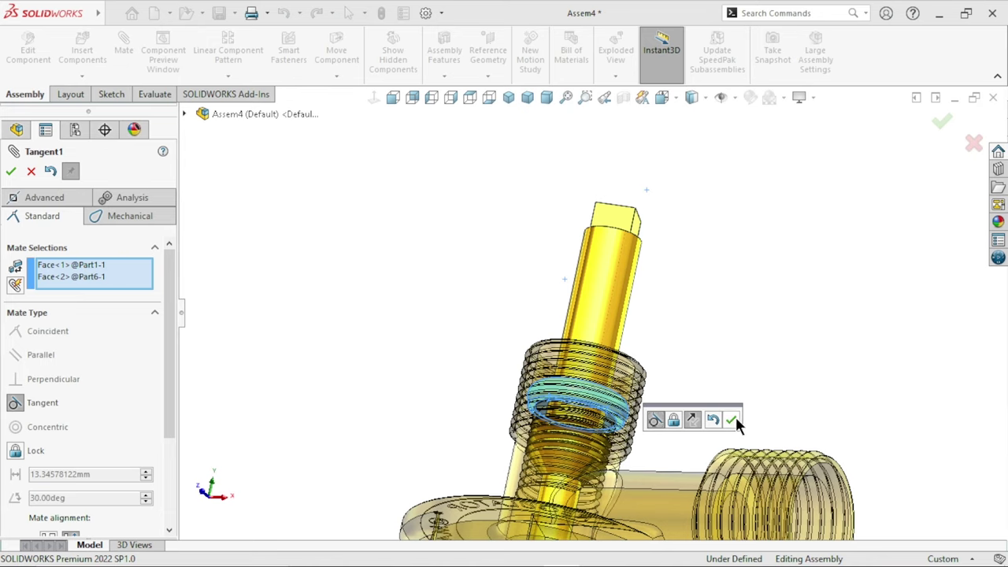
pyautogui.click(732, 420)
# - Orbit to check the O-ring inside the threaded neck and close the mate setup
pyautogui.moveTo(740, 303); pyautogui.dragTo(716, 482, button='middle')
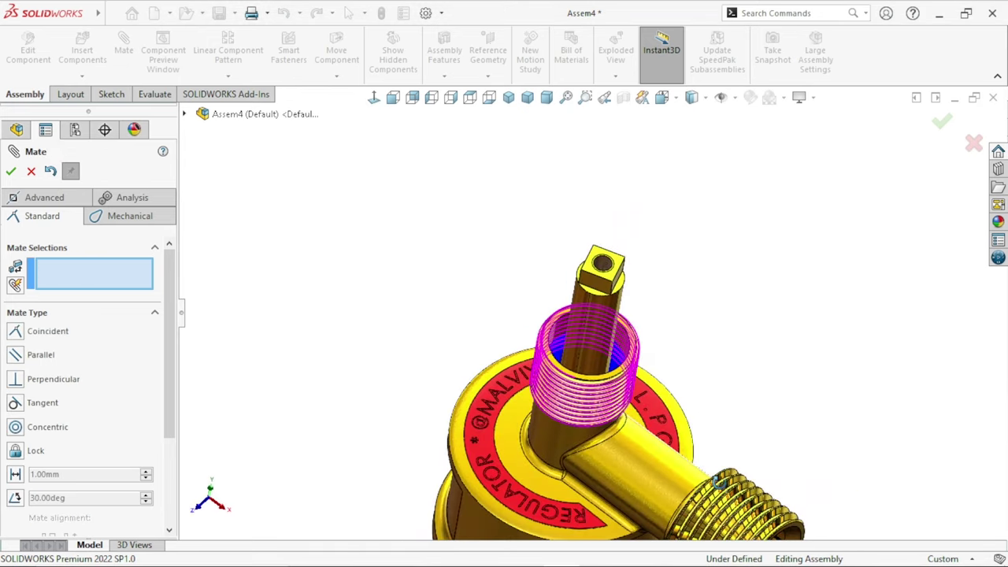
pyautogui.scroll(3, 504, 276)
pyautogui.scroll(-4, 768, 368)
pyautogui.moveTo(694, 396); pyautogui.dragTo(671, 375, button='middle')
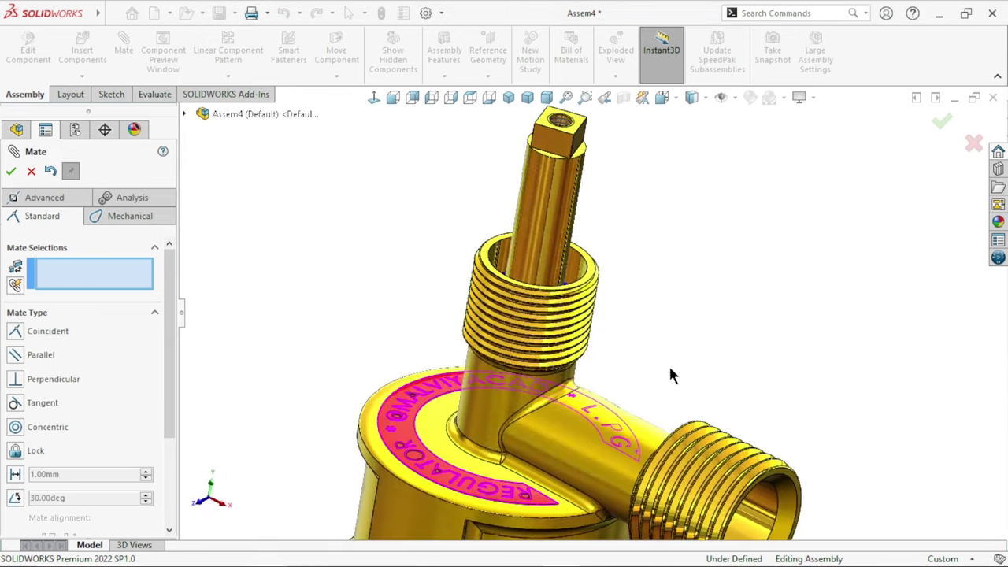
pyautogui.scroll(3, 671, 376)
pyautogui.scroll(-5, 671, 375)
pyautogui.click(13, 175)
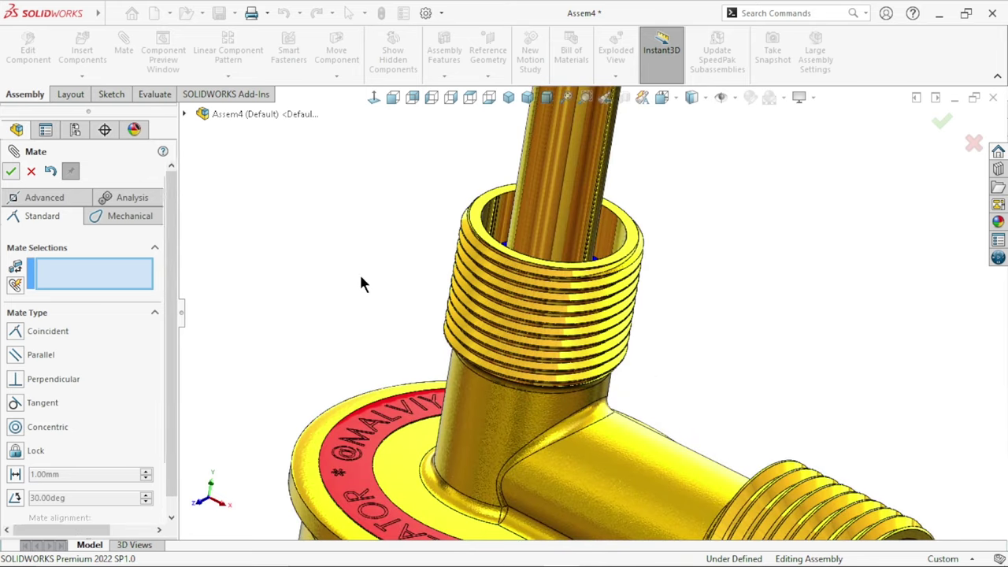
pyautogui.scroll(3, 596, 304)
pyautogui.scroll(-4, 682, 341)
pyautogui.scroll(3, 670, 363)
# - Drag a second blue O-ring, Part6<2>, beside the threaded neck
pyautogui.scroll(-2, 670, 364)
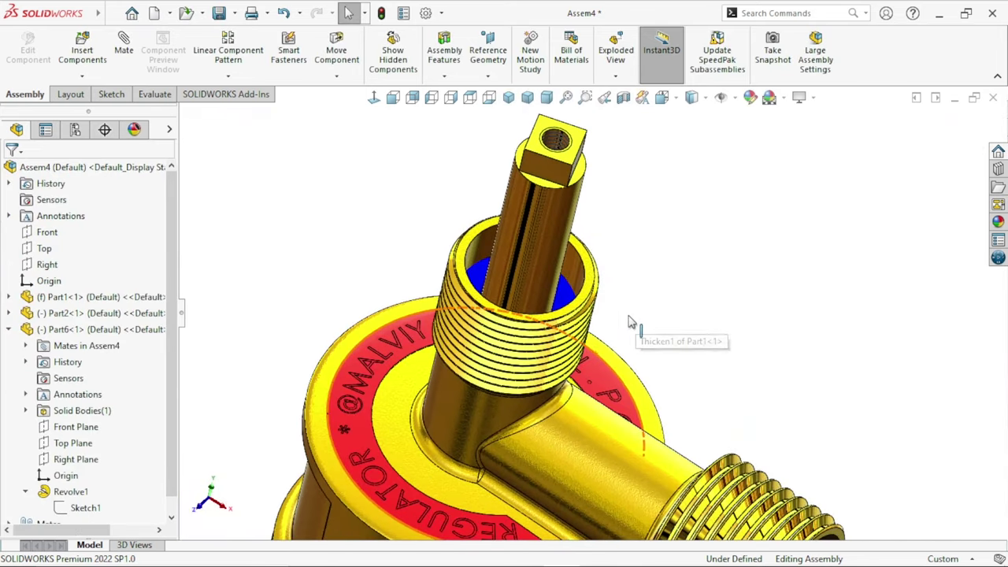
pyautogui.moveTo(563, 304); pyautogui.dragTo(679, 212)
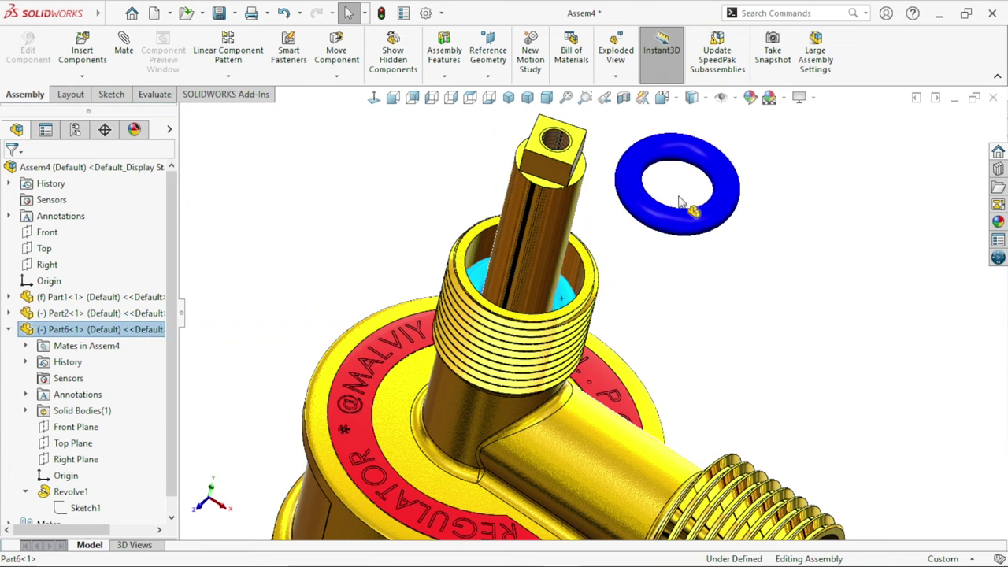
pyautogui.click(687, 374)
pyautogui.scroll(3, 682, 378)
pyautogui.scroll(-3, 699, 341)
pyautogui.scroll(2, 693, 232)
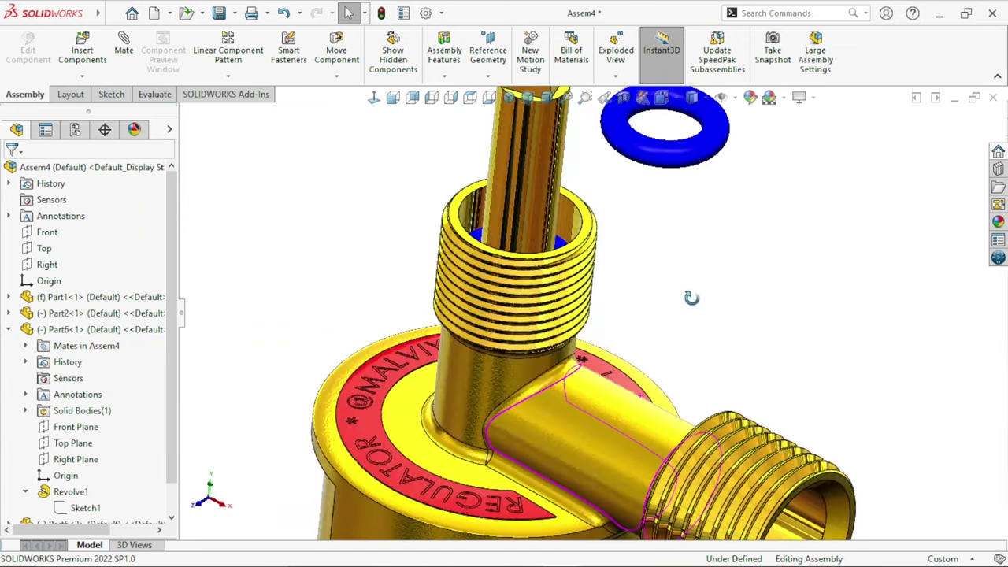
pyautogui.scroll(3, 670, 322)
pyautogui.scroll(-2, 646, 299)
pyautogui.scroll(-2, 621, 282)
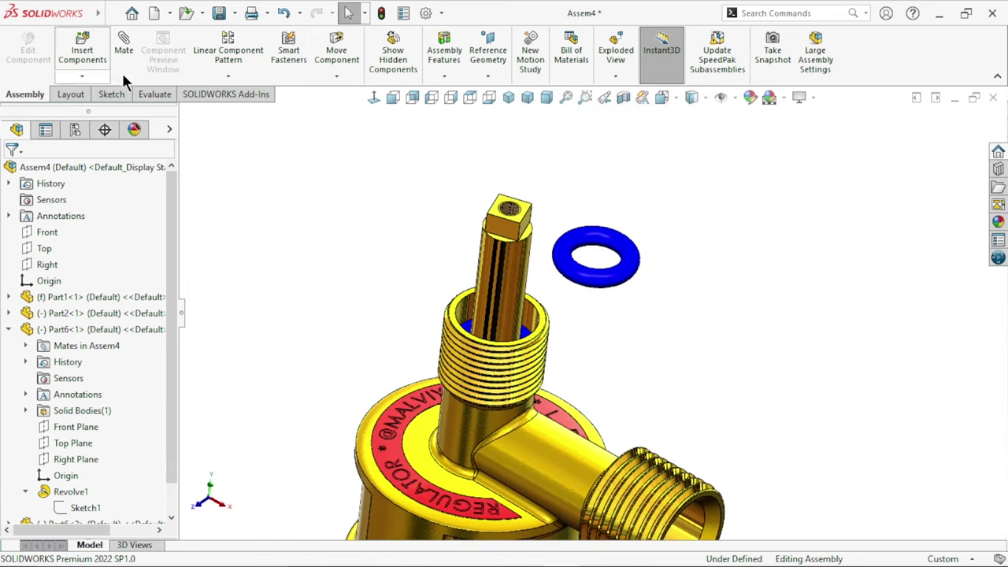
# - Mate the second ring's Sketch1 line concentric with the stem face
pyautogui.click(9, 330)
pyautogui.click(8, 346)
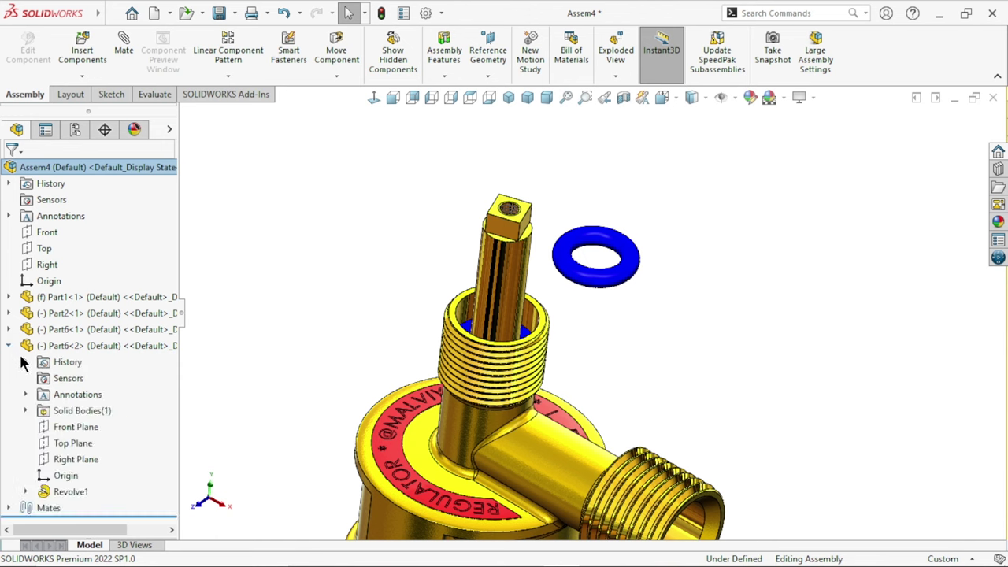
pyautogui.click(25, 493)
pyautogui.click(77, 505)
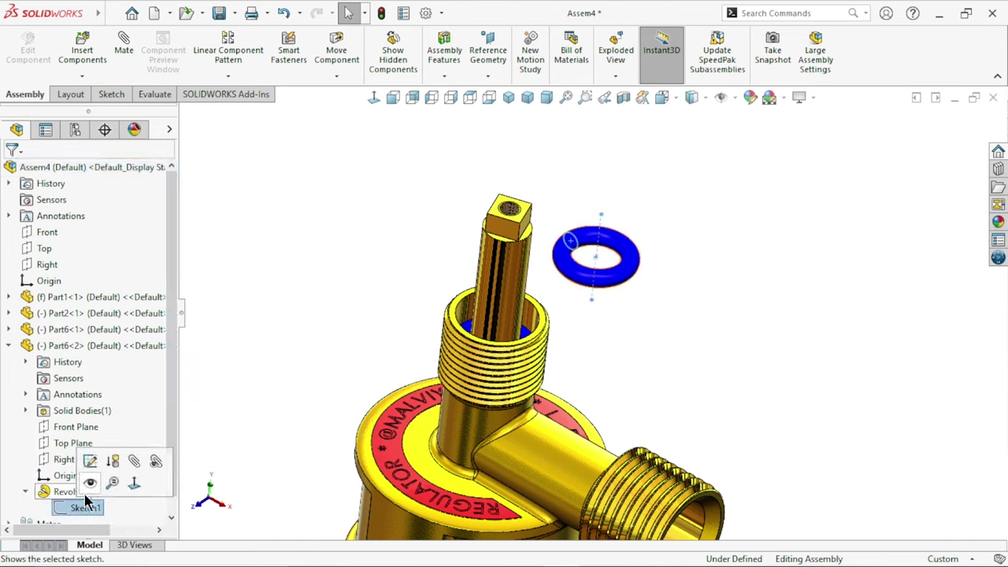
pyautogui.click(729, 425)
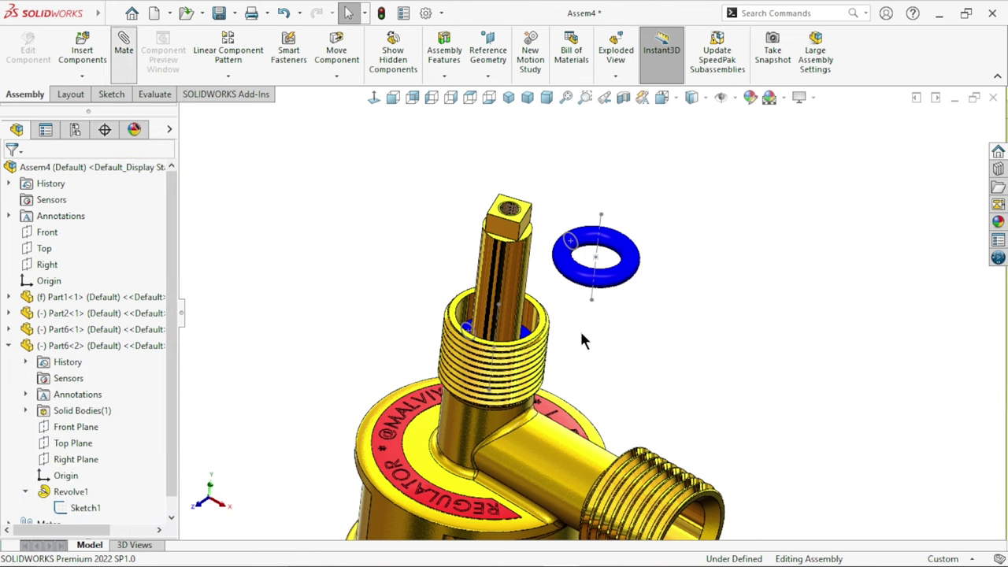
pyautogui.click(523, 290)
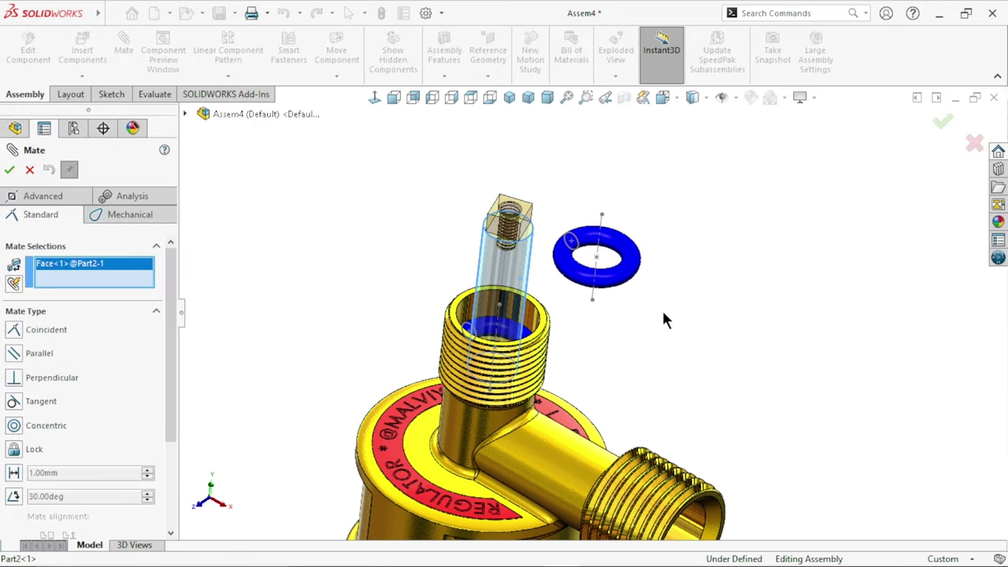
pyautogui.click(601, 224)
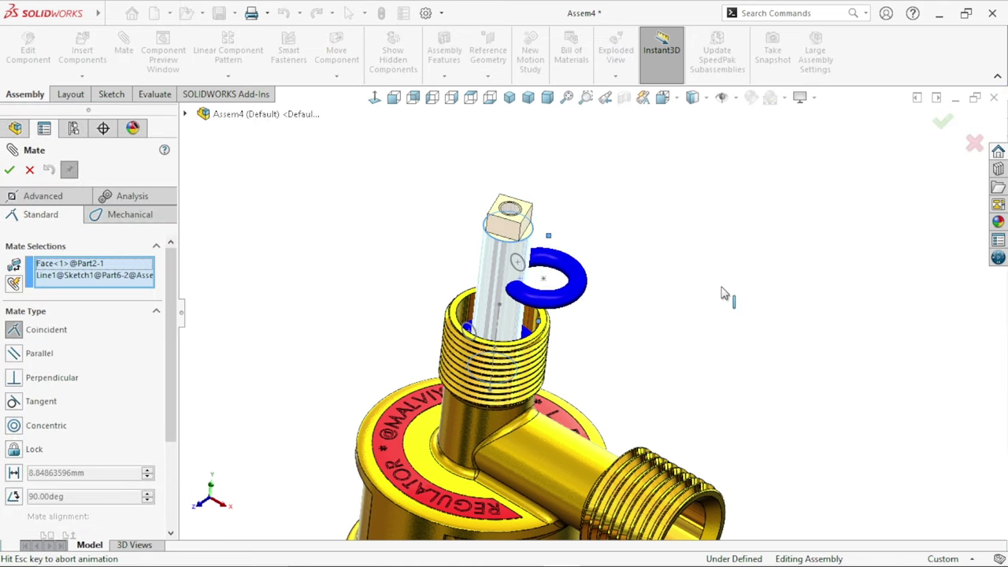
pyautogui.click(814, 250)
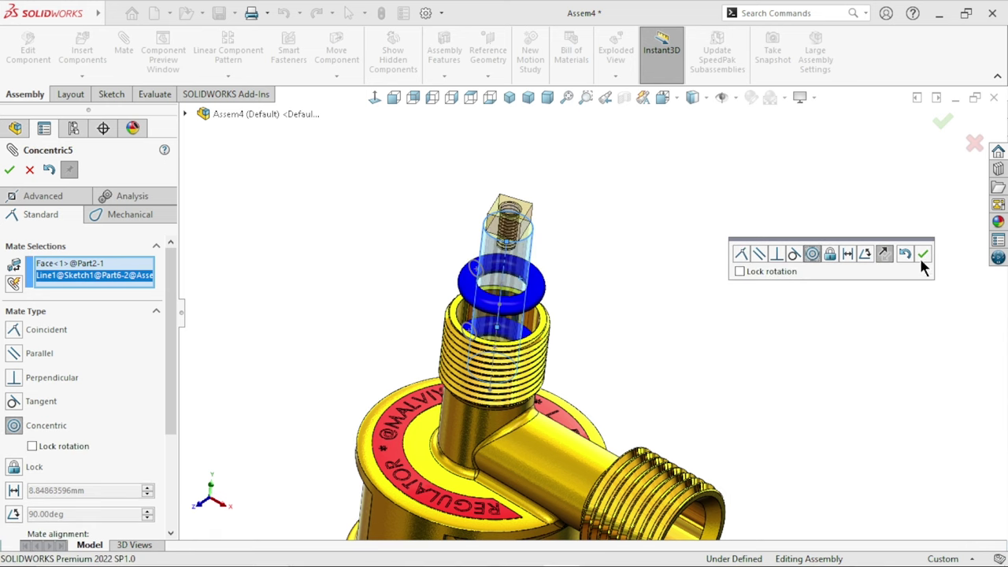
pyautogui.click(923, 254)
# - Pick the ring's circular edge, then close the mate setup without another mate
pyautogui.scroll(2, 720, 409)
pyautogui.scroll(-5, 443, 277)
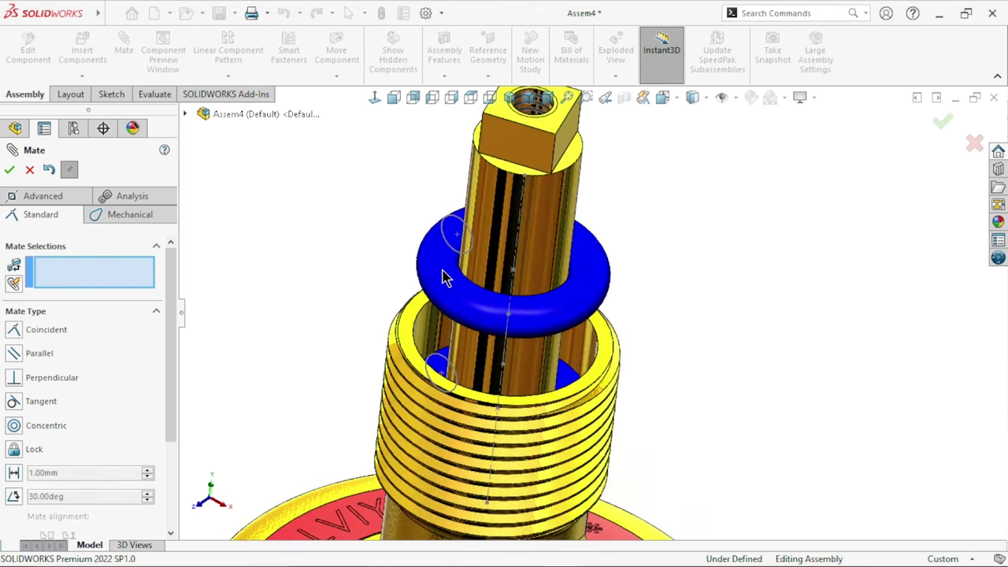
pyautogui.click(457, 233)
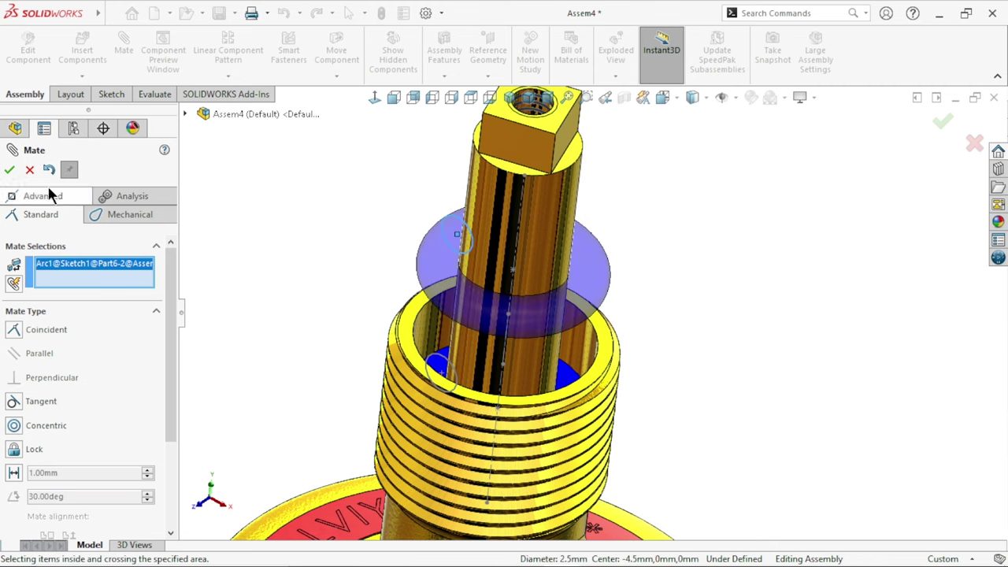
pyautogui.click(10, 168)
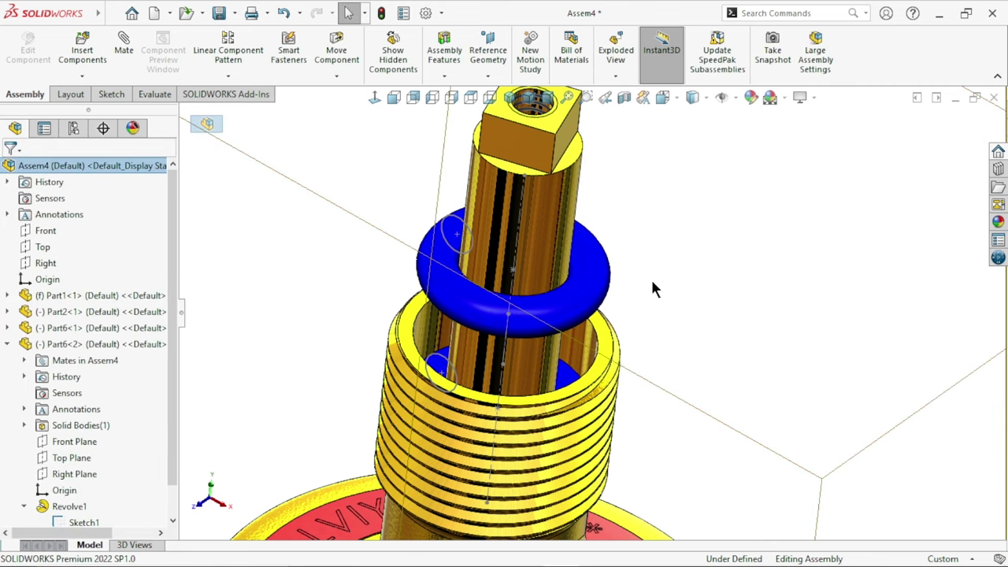
# - Select the Top Planes of both Part6 rings in the FeatureManager
pyautogui.click(465, 226)
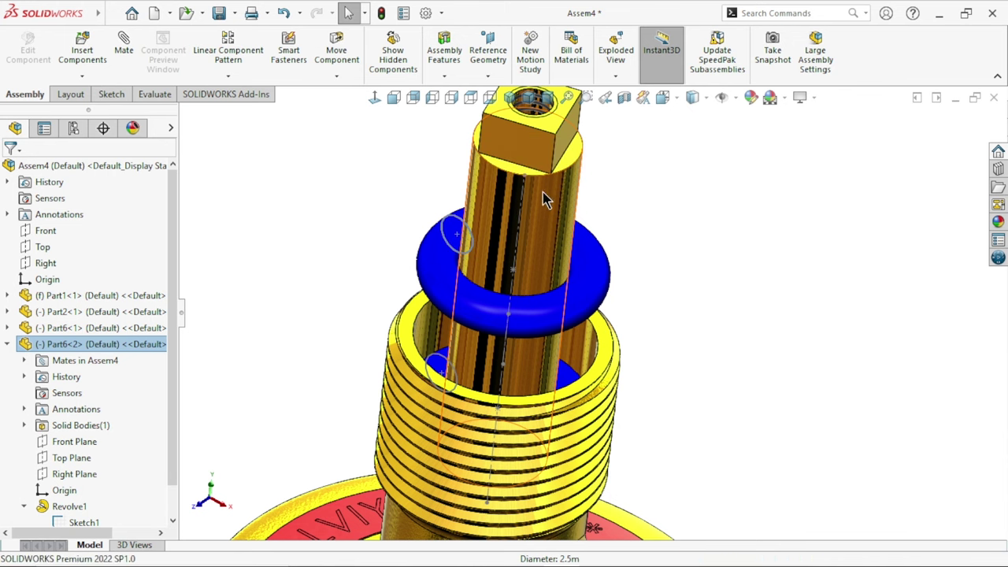
pyautogui.scroll(3, 596, 331)
pyautogui.click(650, 365)
pyautogui.scroll(-2, 621, 344)
pyautogui.scroll(3, 657, 345)
pyautogui.scroll(1, 655, 344)
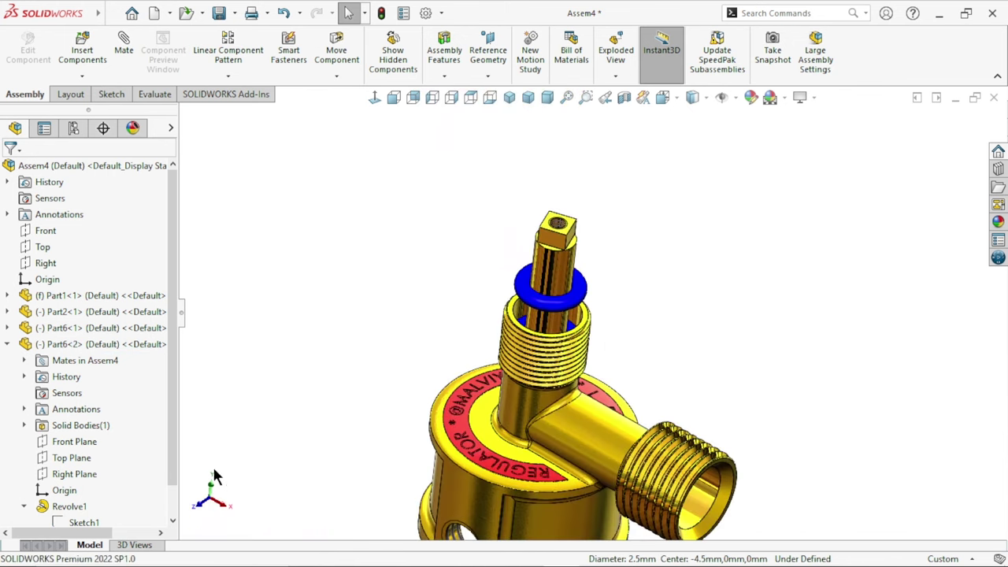
pyautogui.click(77, 458)
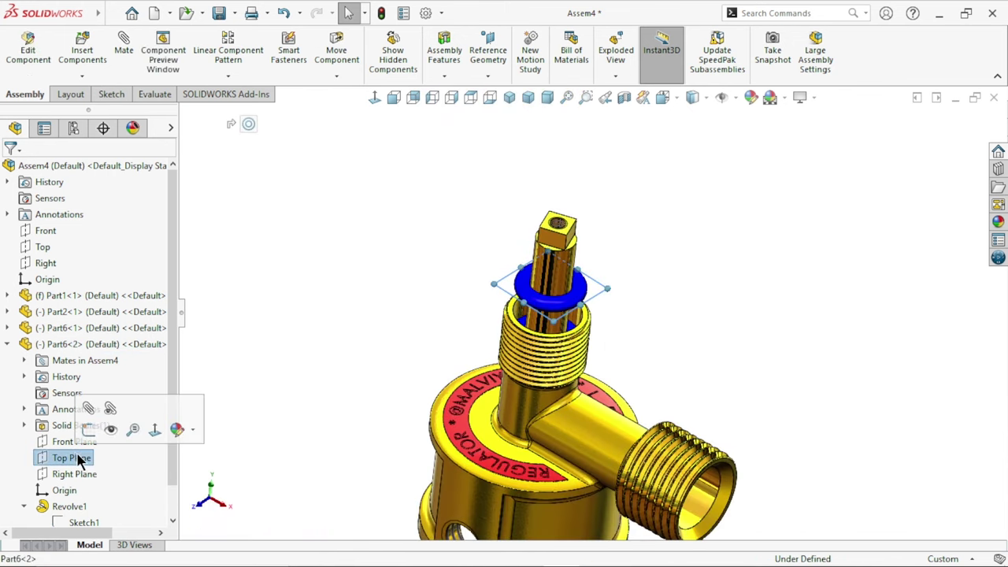
pyautogui.click(7, 328)
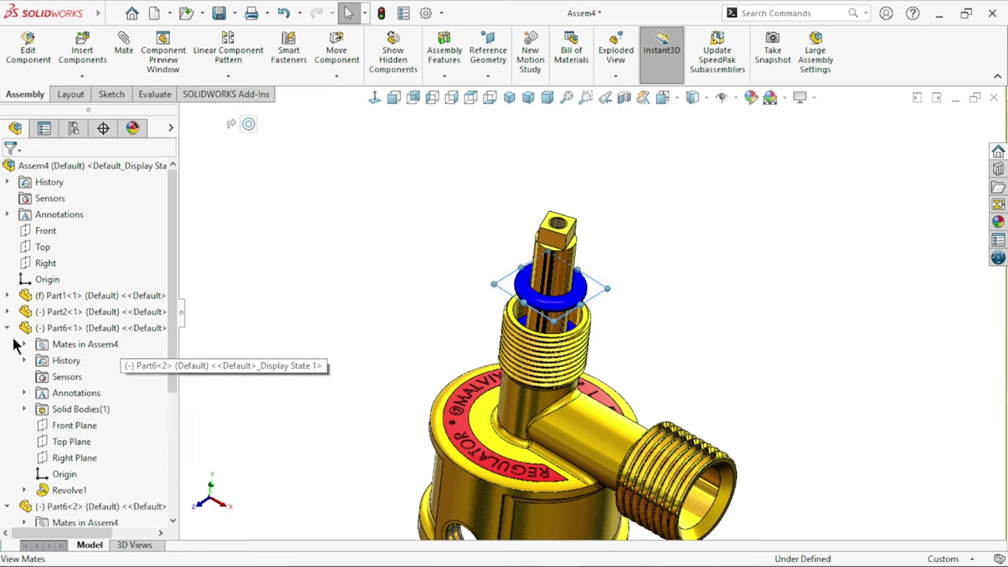
pyautogui.click(75, 444)
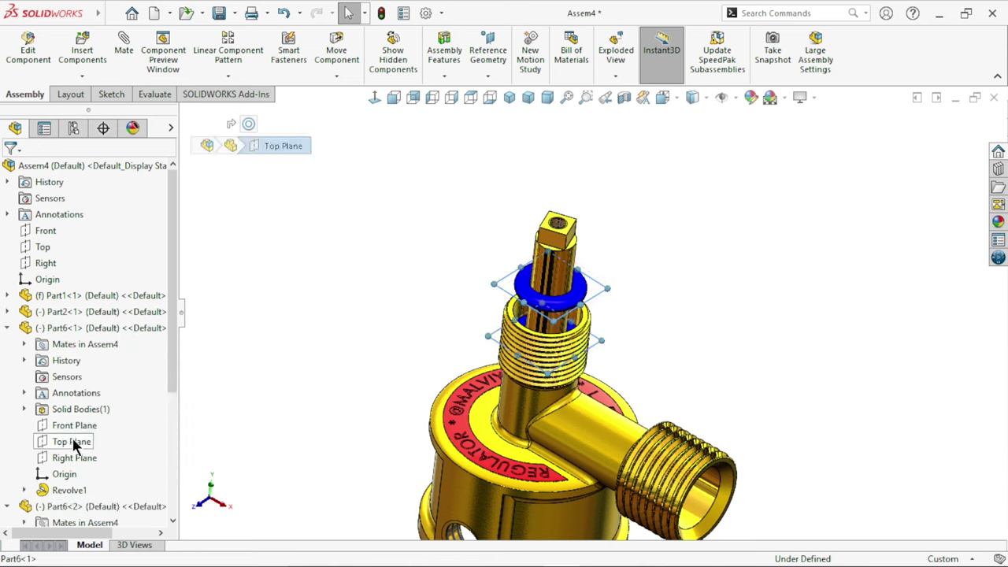
# - Mate the two ring Top Planes 2.5 mm apart and view the result from above
pyautogui.click(123, 51)
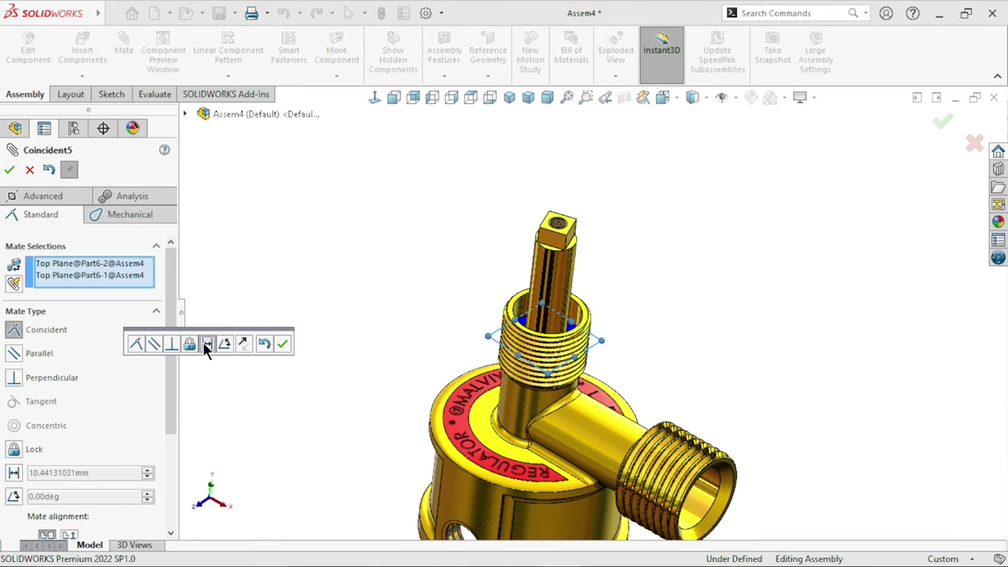
pyautogui.click(206, 345)
pyautogui.write('2.5')
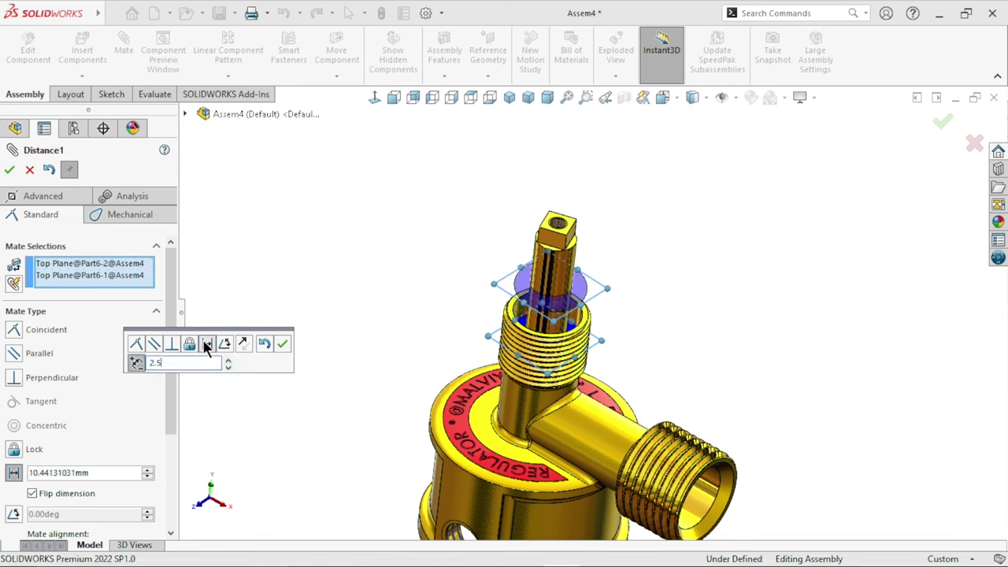
pyautogui.click(282, 342)
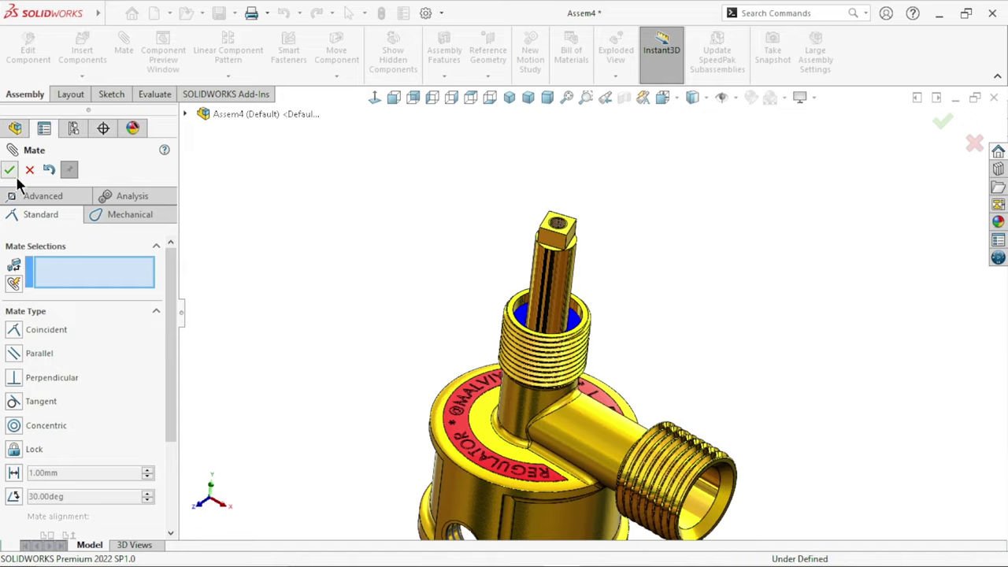
pyautogui.click(10, 170)
pyautogui.scroll(3, 505, 404)
pyautogui.moveTo(505, 403)
pyautogui.mouseDown(button='middle')
pyautogui.moveTo(510, 476)
pyautogui.moveTo(562, 355)
pyautogui.mouseUp(button='middle')
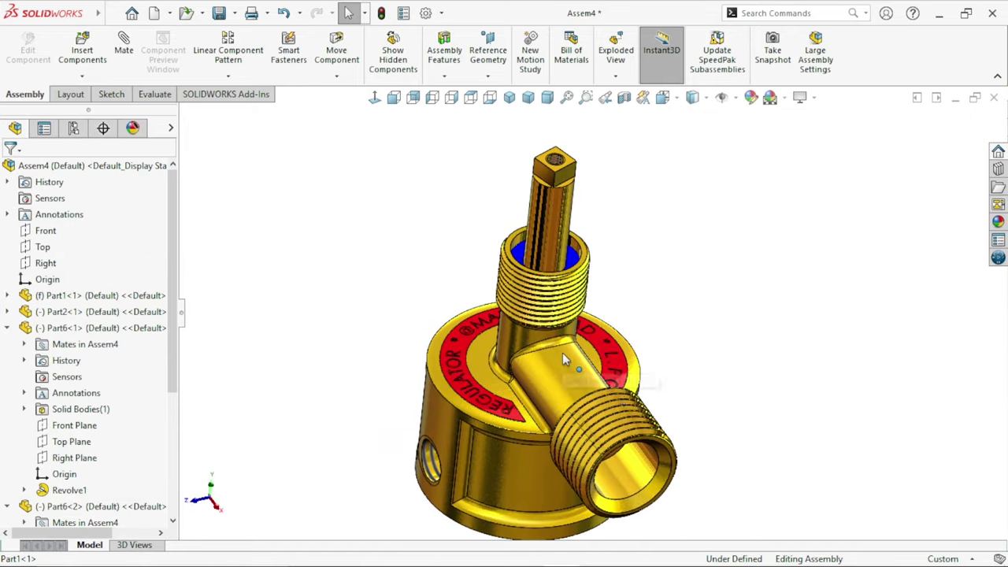
# - Insert the hex nut Part4 into the assembly as a single copy
pyautogui.scroll(-5, 622, 331)
pyautogui.scroll(7, 622, 331)
pyautogui.scroll(-2, 630, 347)
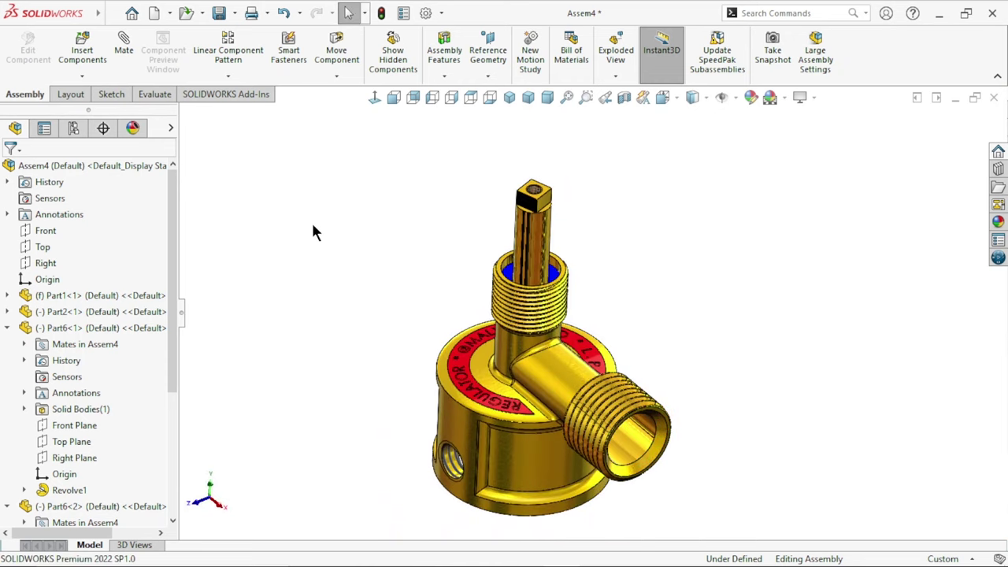
pyautogui.click(79, 55)
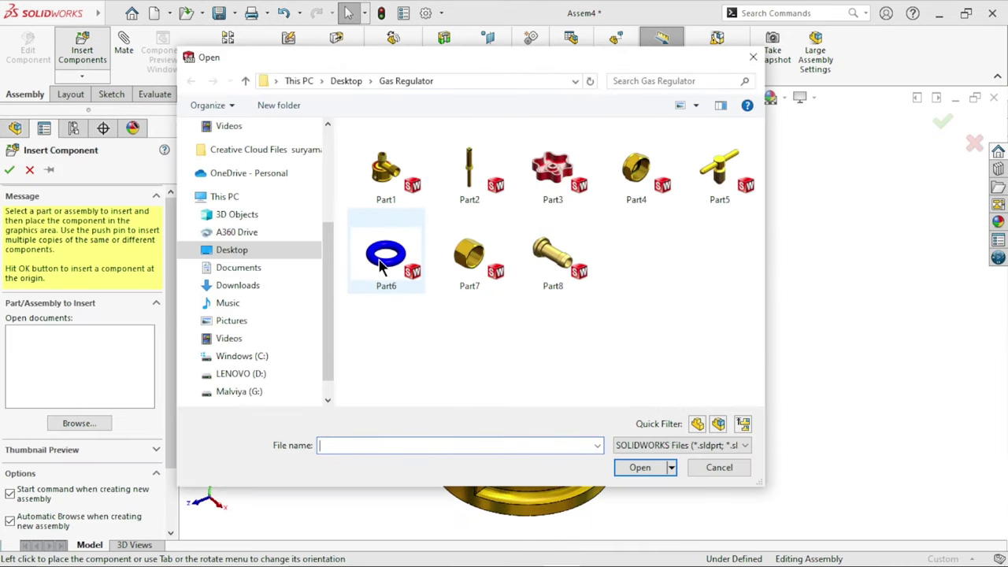
pyautogui.click(637, 189)
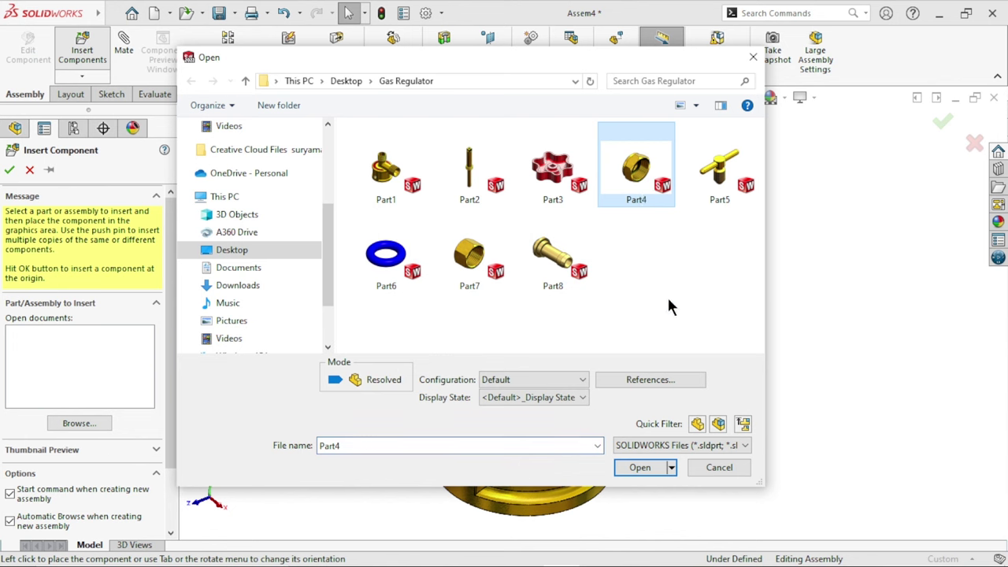
pyautogui.click(628, 467)
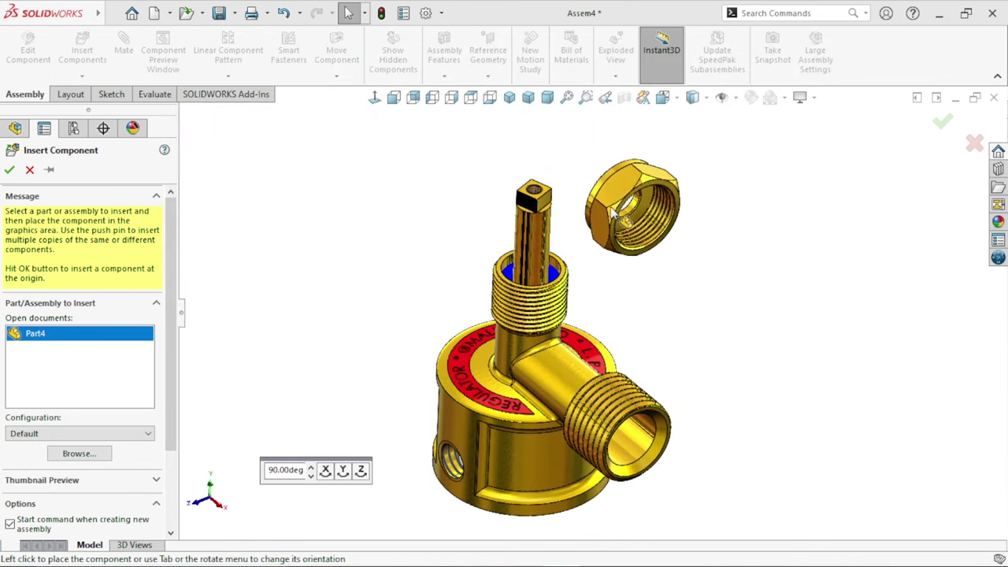
pyautogui.press('Escape')
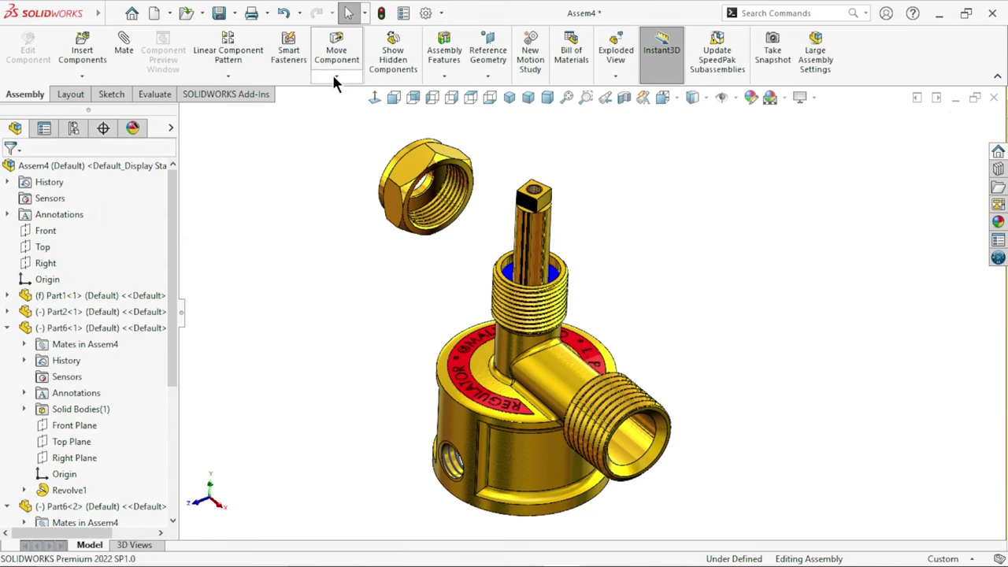
# - Rotate the nut so its flat face points upward beside the stem
pyautogui.click(336, 76)
pyautogui.click(337, 112)
pyautogui.moveTo(424, 156)
pyautogui.mouseDown()
pyautogui.moveTo(456, 241)
pyautogui.moveTo(554, 195)
pyautogui.moveTo(241, 183)
pyautogui.mouseUp()
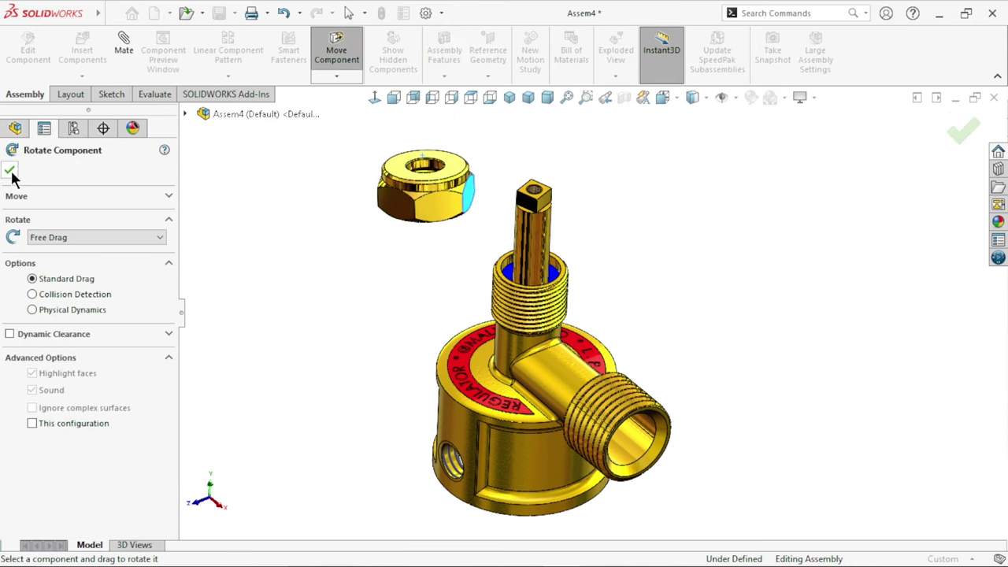
pyautogui.press('Escape')
pyautogui.scroll(-3, 473, 321)
# - Mate the nut's inner hole face concentric with the stem's round face
pyautogui.scroll(4, 630, 315)
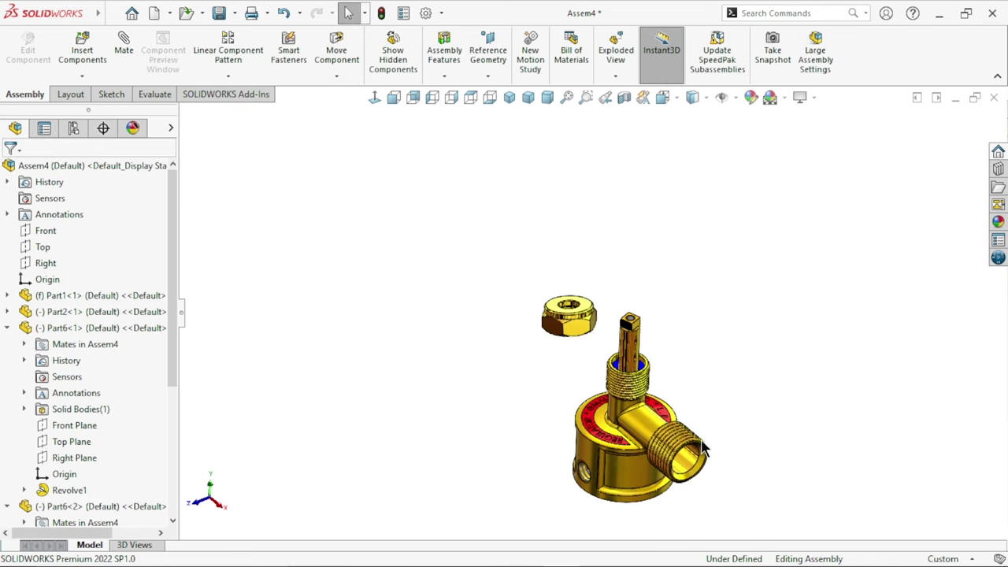
pyautogui.scroll(-2, 826, 313)
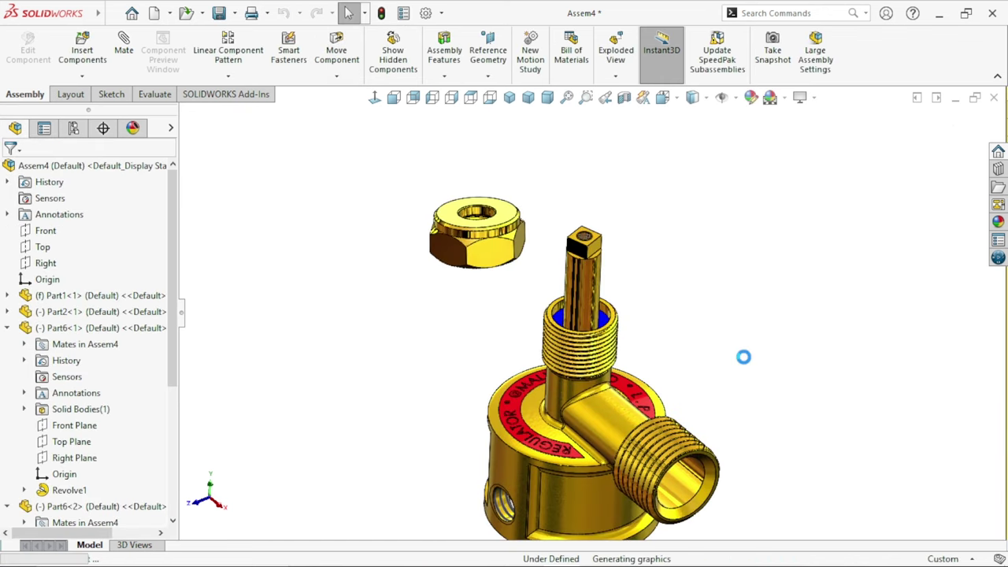
pyautogui.scroll(3, 593, 337)
pyautogui.scroll(-4, 589, 329)
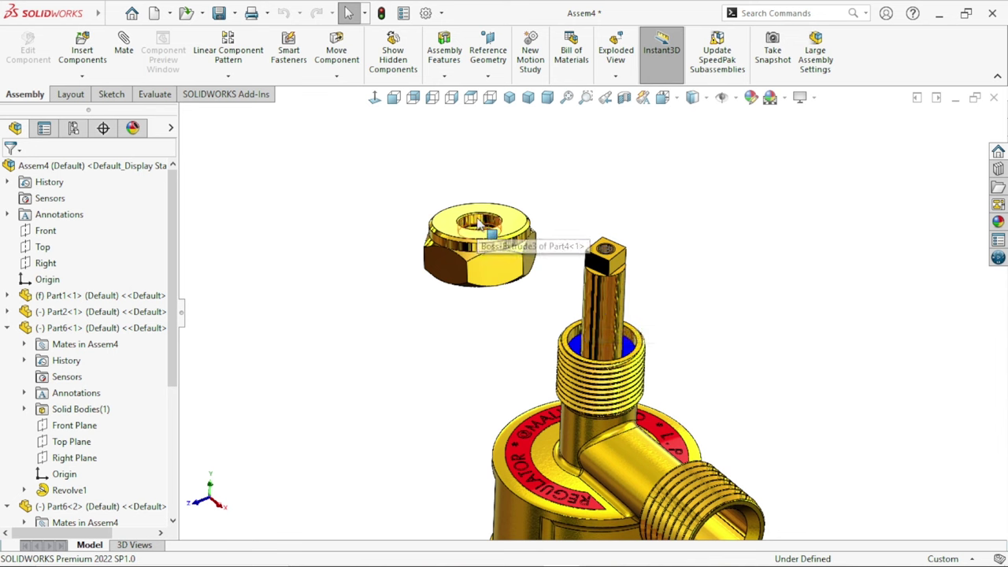
pyautogui.scroll(-2, 478, 225)
pyautogui.click(487, 247)
pyautogui.scroll(3, 549, 457)
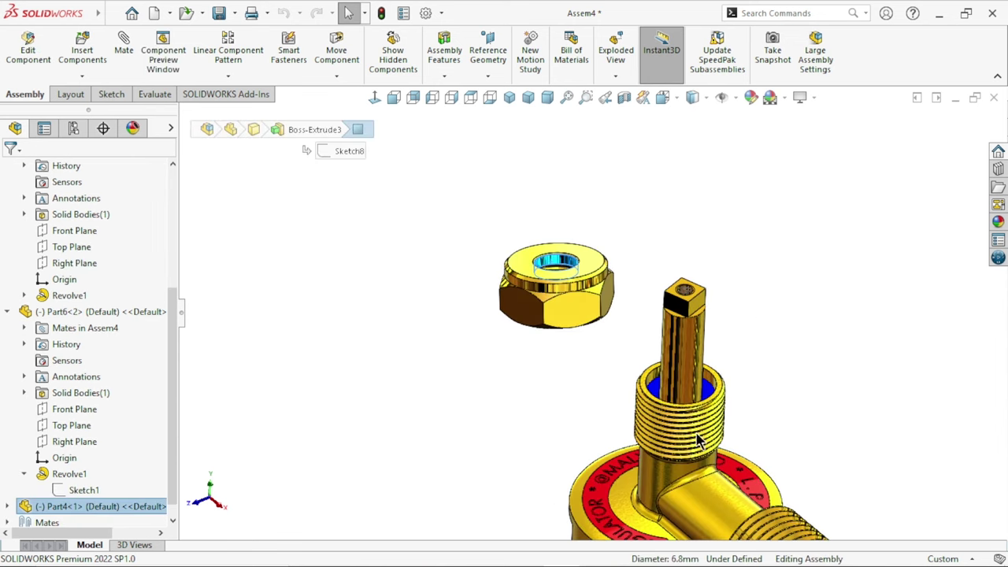
pyautogui.scroll(-2, 791, 395)
pyautogui.keyDown('ctrl'); pyautogui.click(632, 285); pyautogui.keyUp('ctrl')
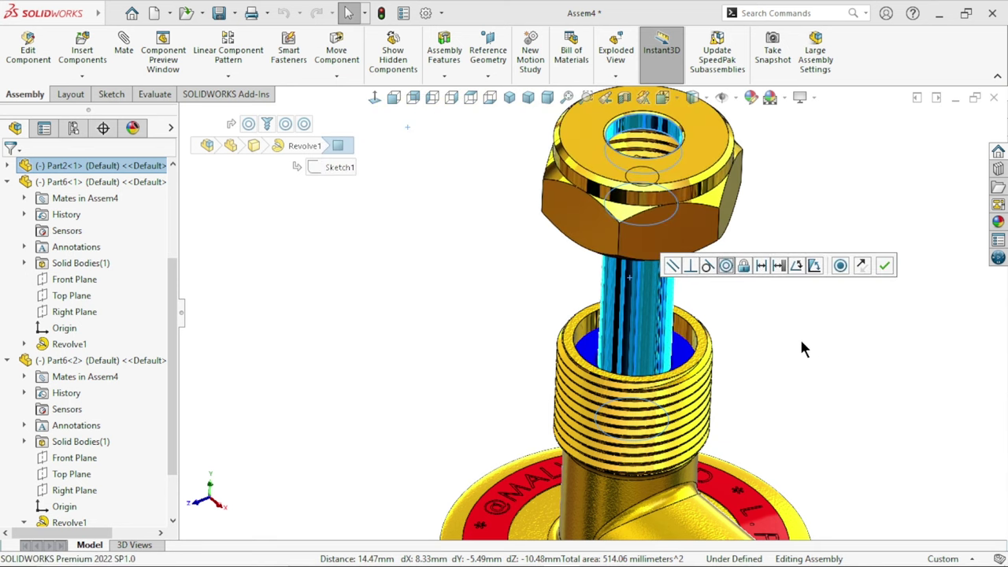
pyautogui.click(882, 267)
# - Slide the nut down the stem onto the threaded neck
pyautogui.scroll(3, 810, 389)
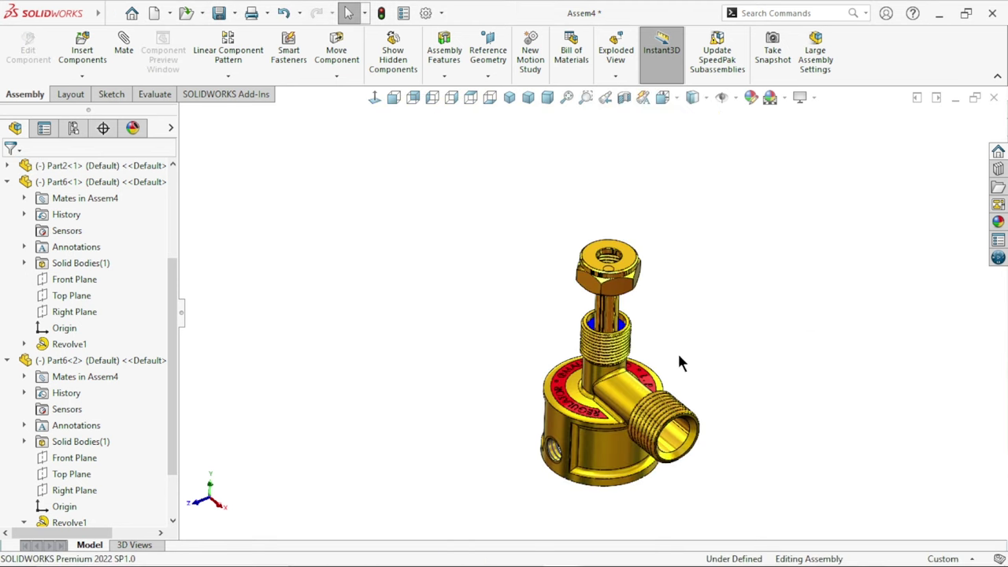
pyautogui.scroll(-3, 678, 351)
pyautogui.click(578, 264)
pyautogui.moveTo(579, 264); pyautogui.dragTo(583, 362)
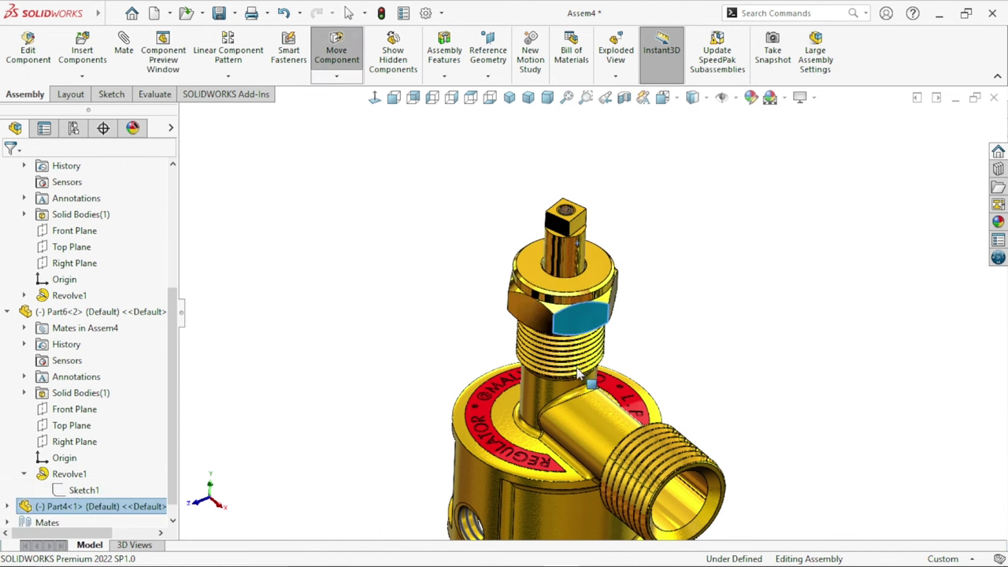
# - Cut the assembly with a section view and face the cut straight on, zoomed in
pyautogui.click(624, 97)
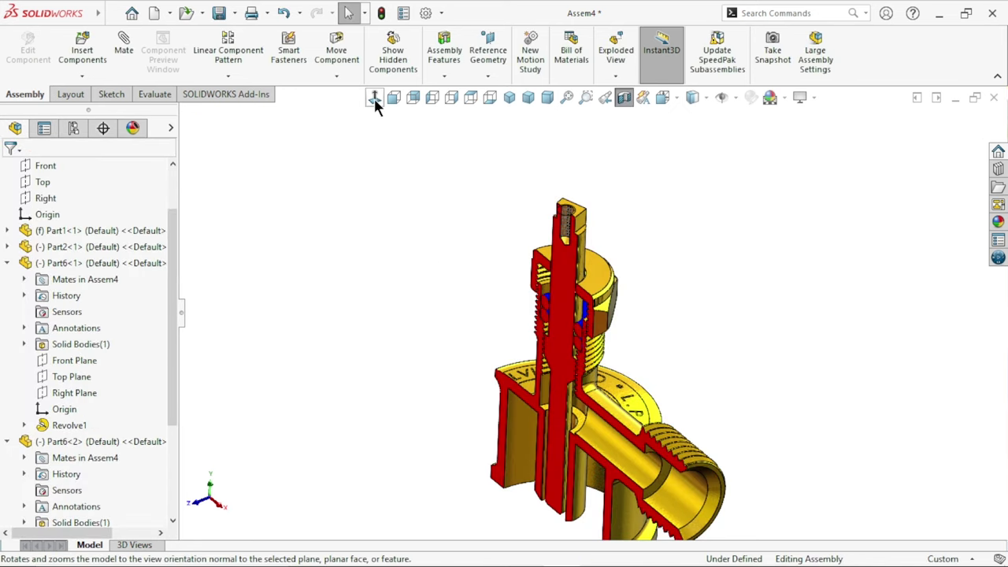
pyautogui.click(375, 97)
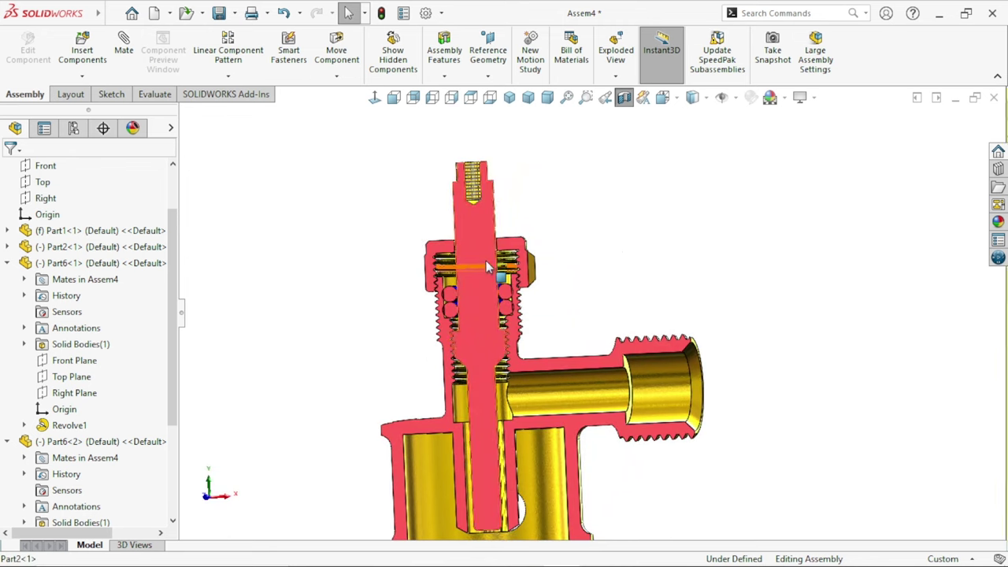
pyautogui.click(497, 359)
pyautogui.click(375, 98)
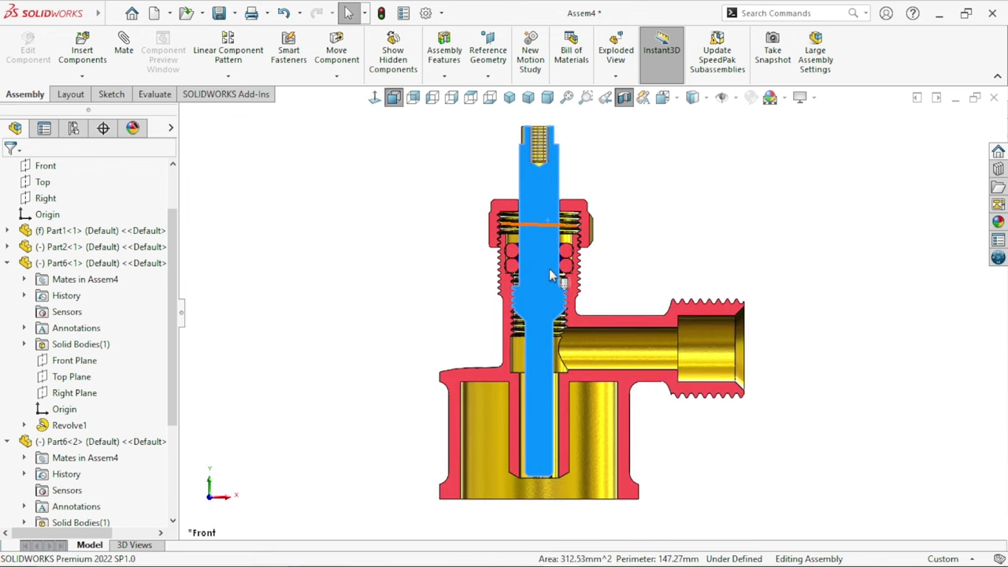
pyautogui.click(596, 323)
pyautogui.scroll(-2, 597, 323)
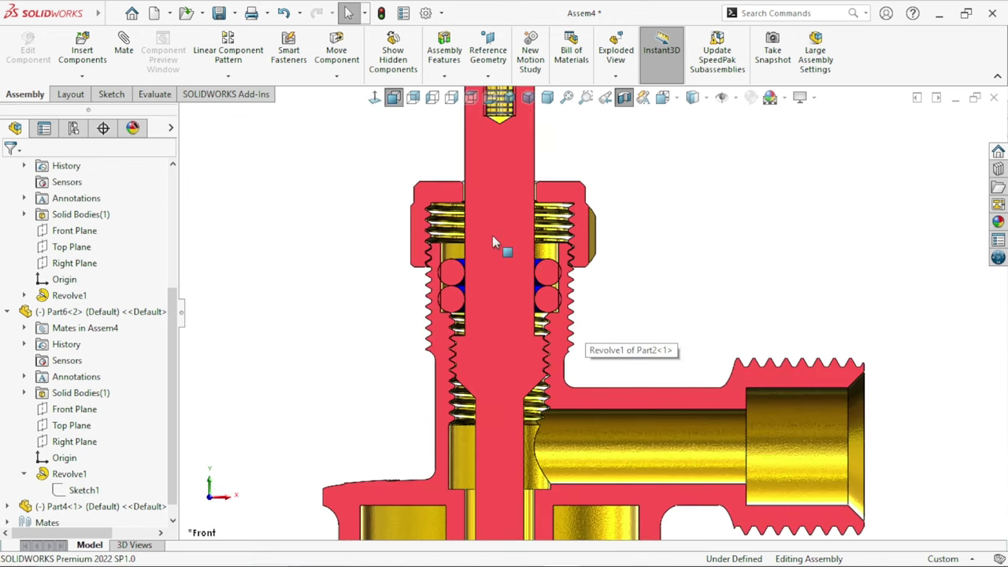
pyautogui.scroll(-2, 587, 331)
pyautogui.scroll(-2, 461, 323)
pyautogui.scroll(-2, 477, 276)
pyautogui.scroll(-2, 370, 284)
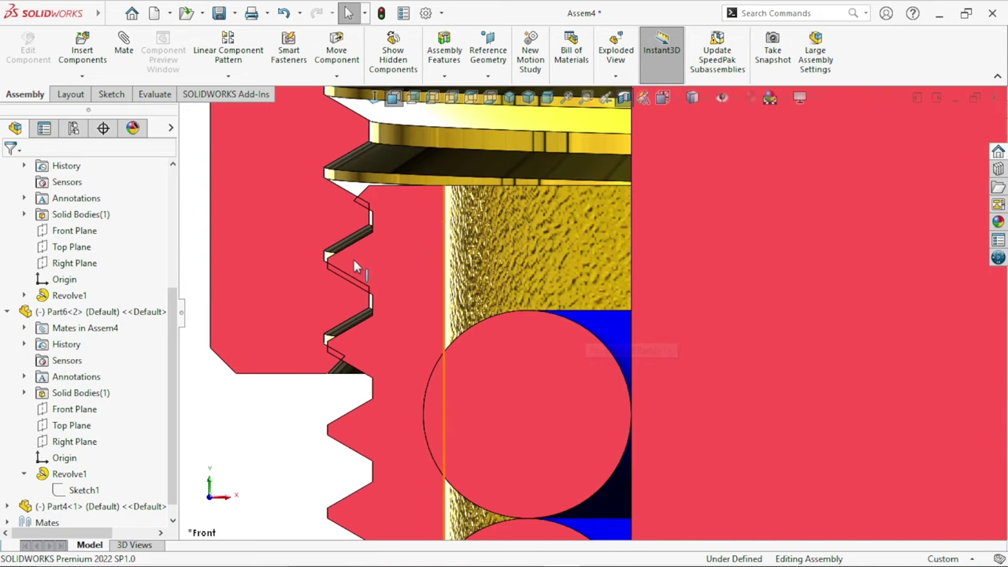
# - Drag Part4 slightly lower so its threads mesh with the body fitting, then zoom out
pyautogui.click(330, 264)
pyautogui.moveTo(321, 300); pyautogui.dragTo(321, 321)
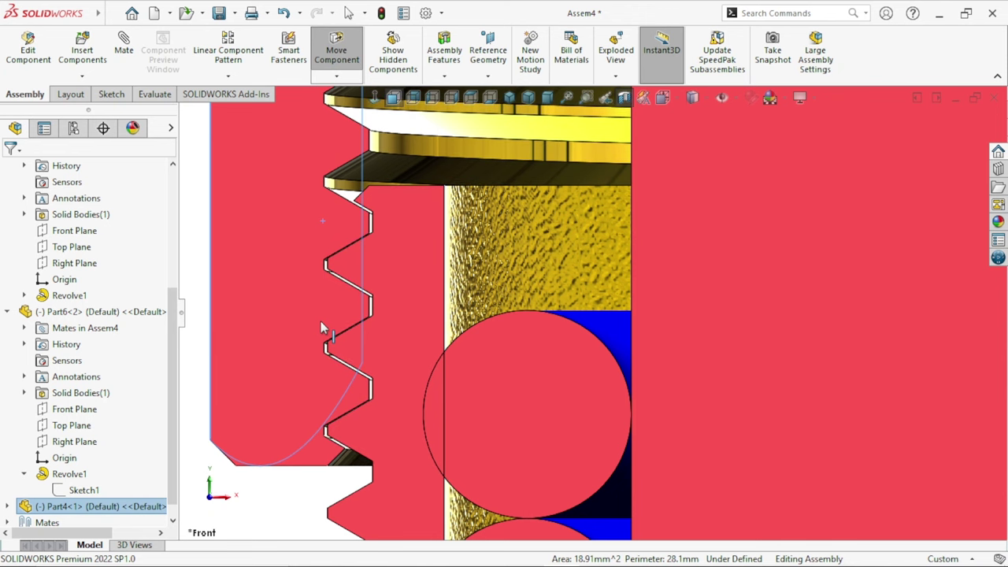
pyautogui.press('Escape')
pyautogui.scroll(-1, 365, 347)
pyautogui.scroll(3, 346, 378)
pyautogui.scroll(-4, 499, 371)
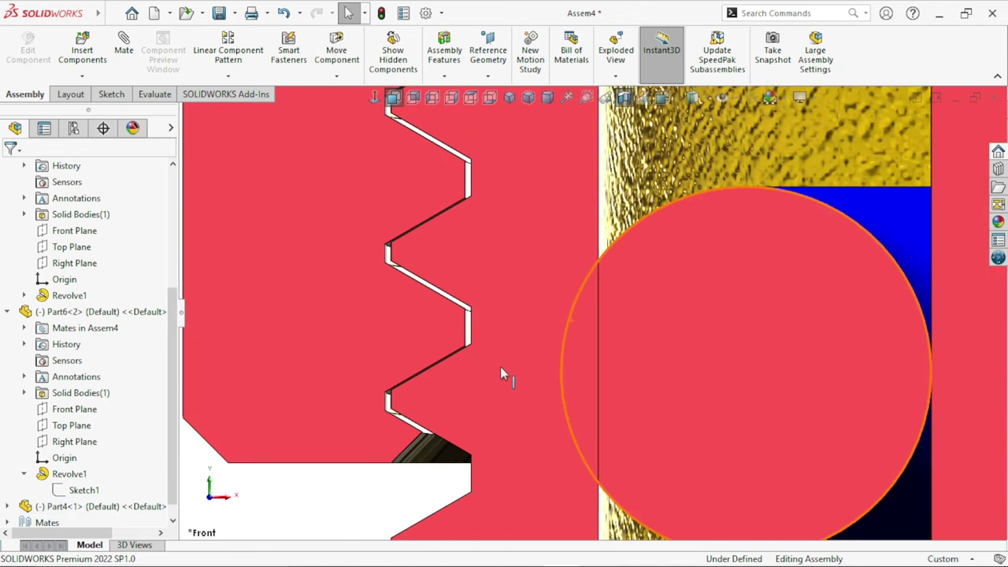
pyautogui.moveTo(428, 335); pyautogui.dragTo(428, 331)
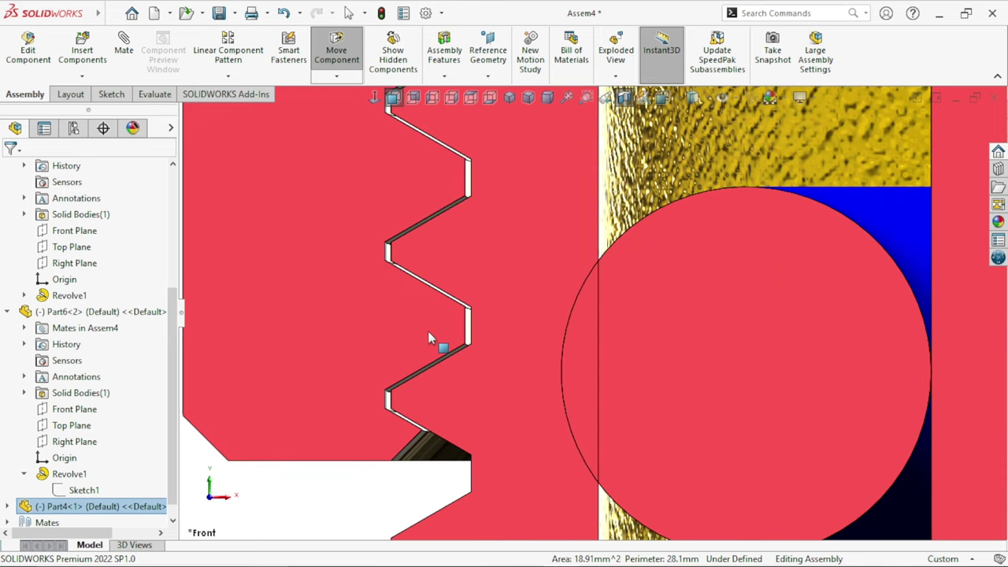
pyautogui.press('Escape')
pyautogui.scroll(3, 376, 387)
pyautogui.scroll(2, 389, 434)
# - Collapse the Part6<2> and Part6<1> nodes in the model tree
pyautogui.scroll(2, 463, 439)
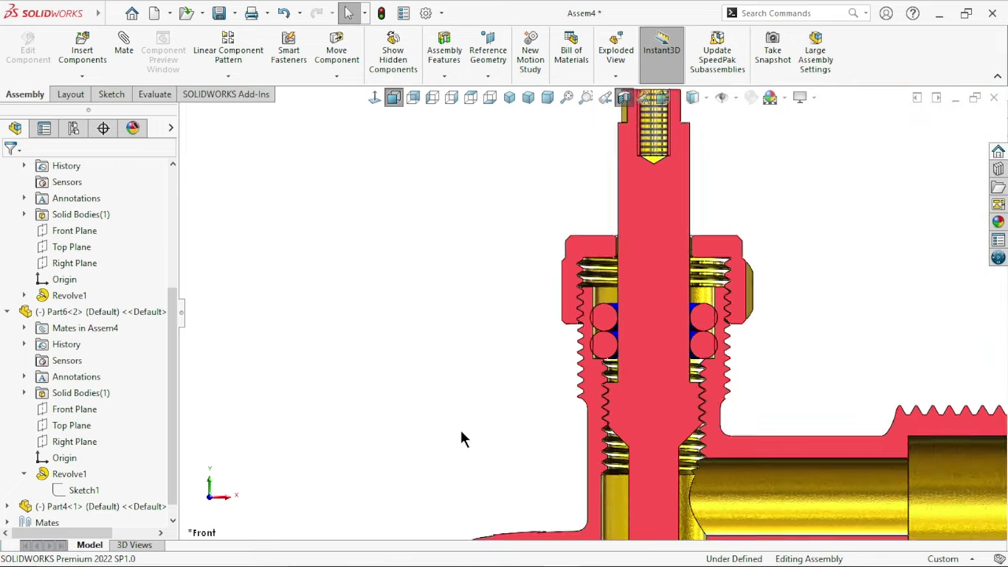
pyautogui.scroll(-1, 769, 379)
pyautogui.scroll(3, 630, 244)
pyautogui.scroll(-3, 682, 246)
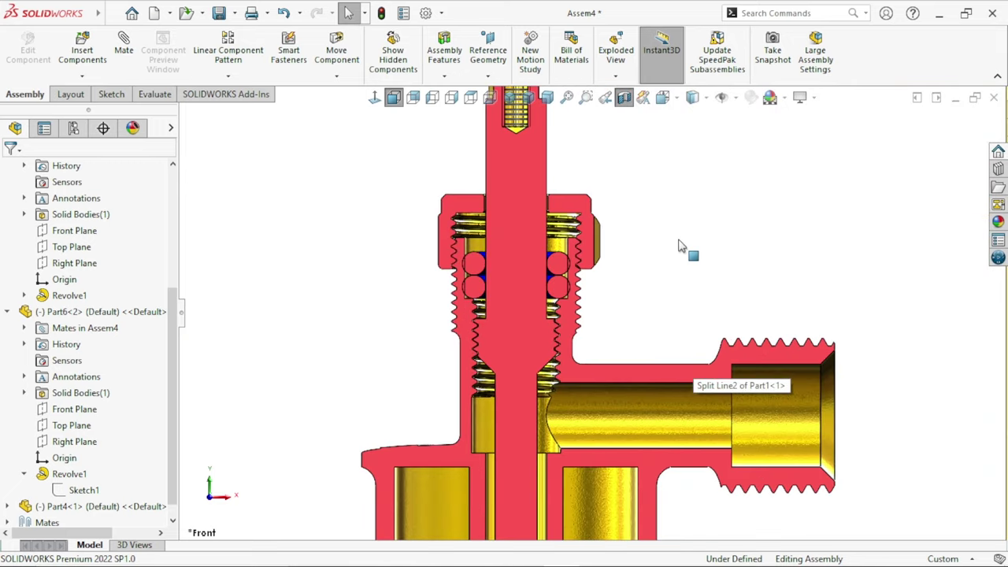
pyautogui.scroll(-1, 598, 331)
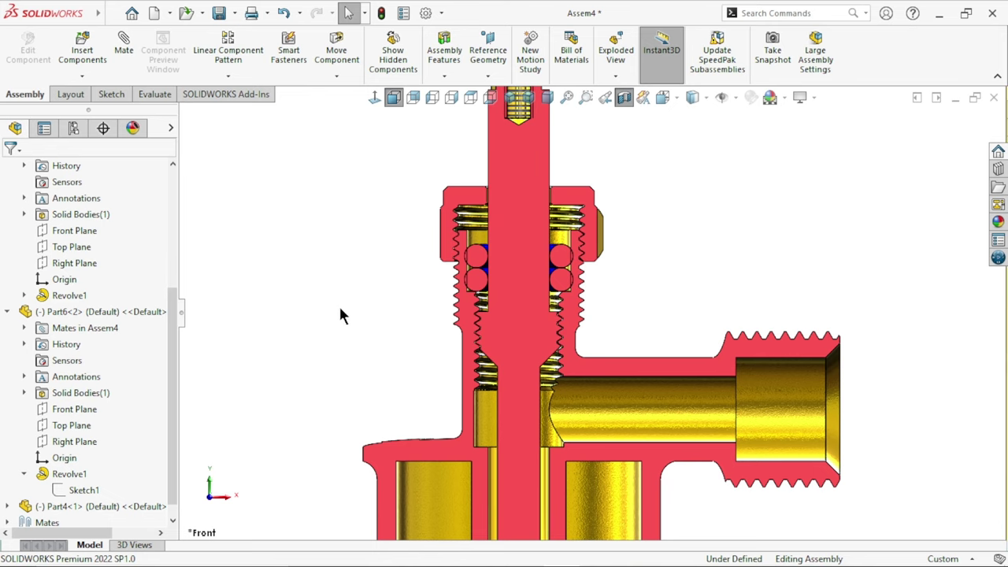
pyautogui.scroll(3, 386, 339)
pyautogui.scroll(-2, 429, 358)
pyautogui.scroll(-1, 429, 358)
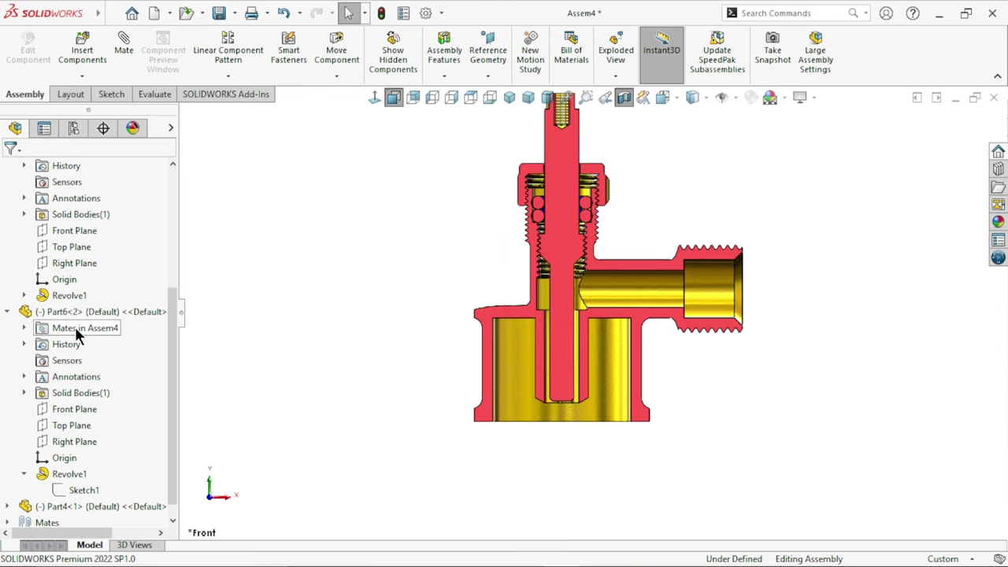
pyautogui.click(8, 312)
pyautogui.click(7, 297)
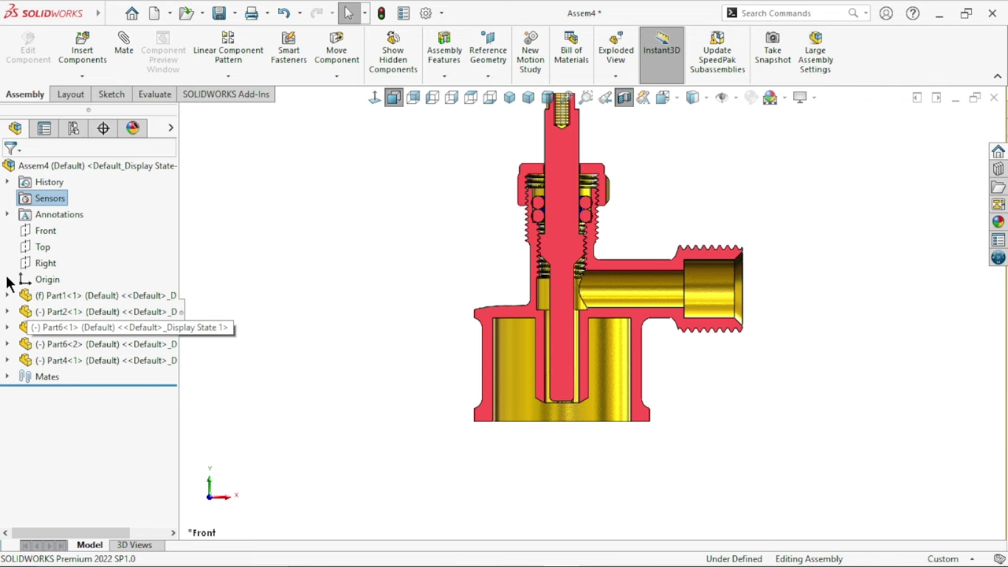
# - Expand Part1<1> > Revolve1 to reveal Sketch1, then fit the whole section in view
pyautogui.click(8, 295)
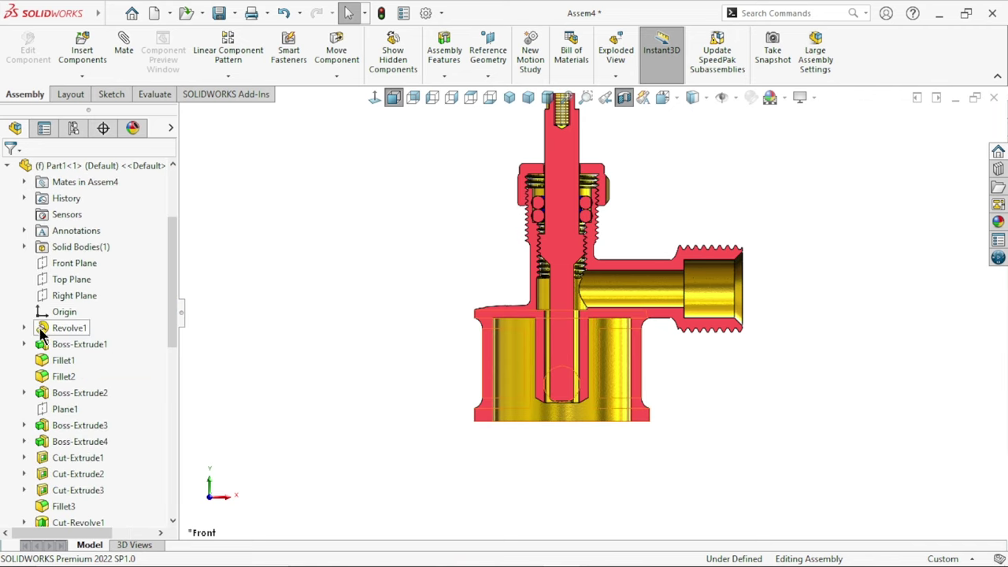
pyautogui.click(24, 329)
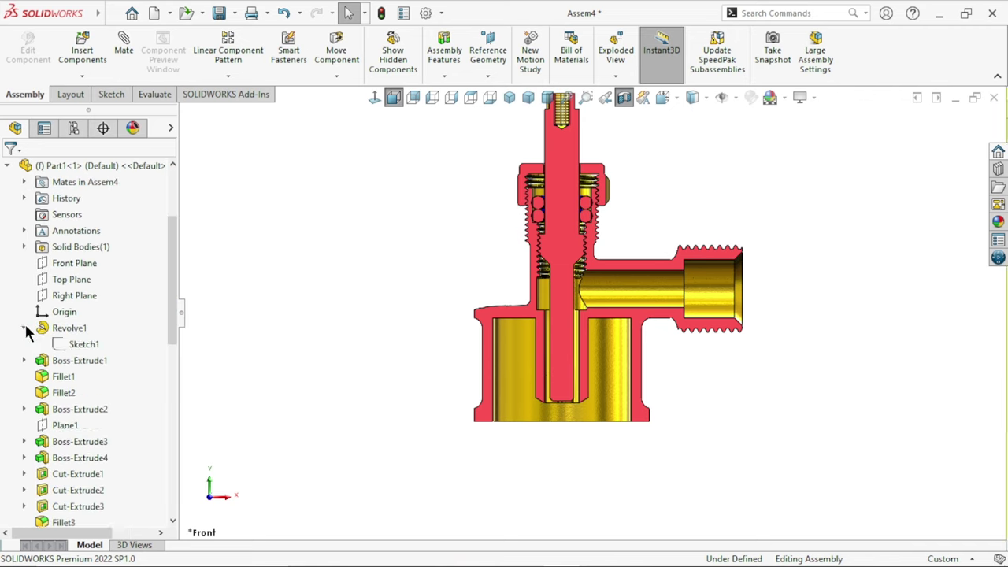
pyautogui.click(88, 347)
pyautogui.click(315, 358)
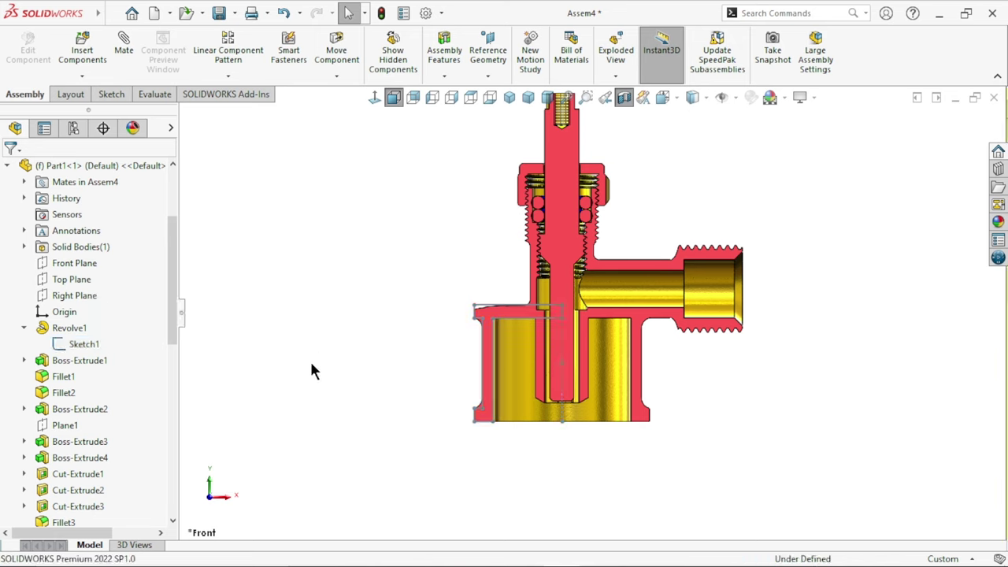
pyautogui.hotkey('ctrl', '1')
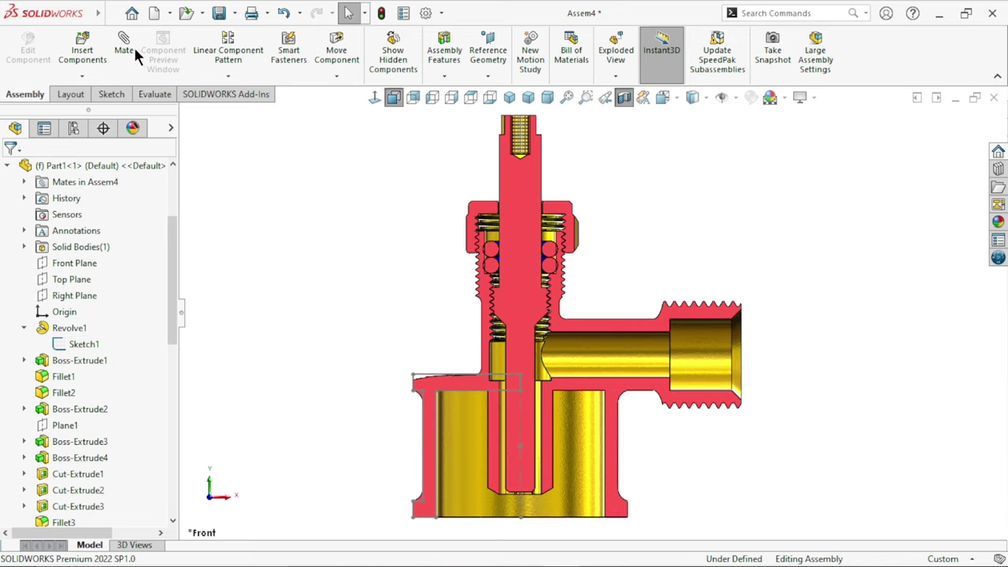
# - Start a mechanical Screw mate and pick Part4's threaded face as the first reference
pyautogui.press('m')
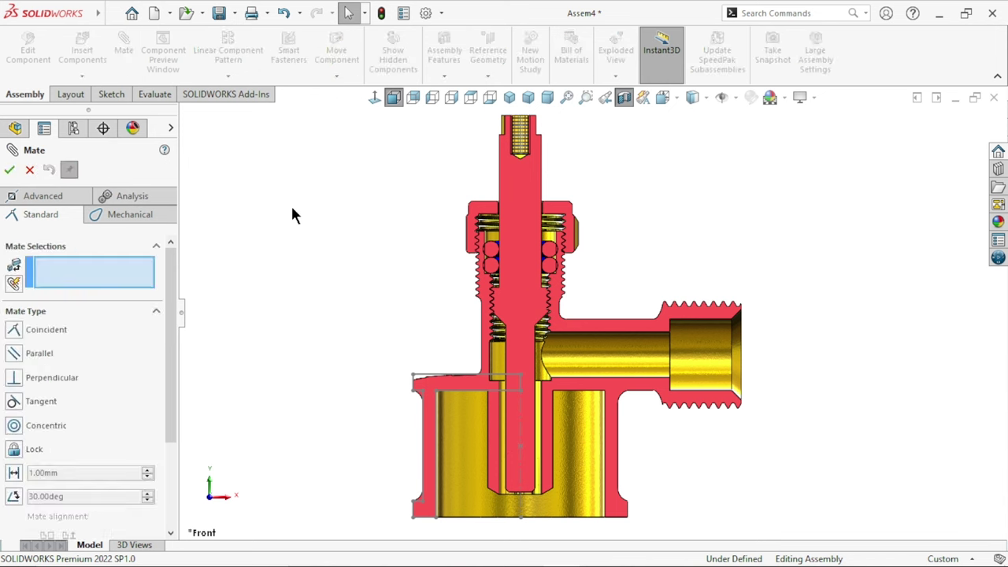
pyautogui.click(98, 214)
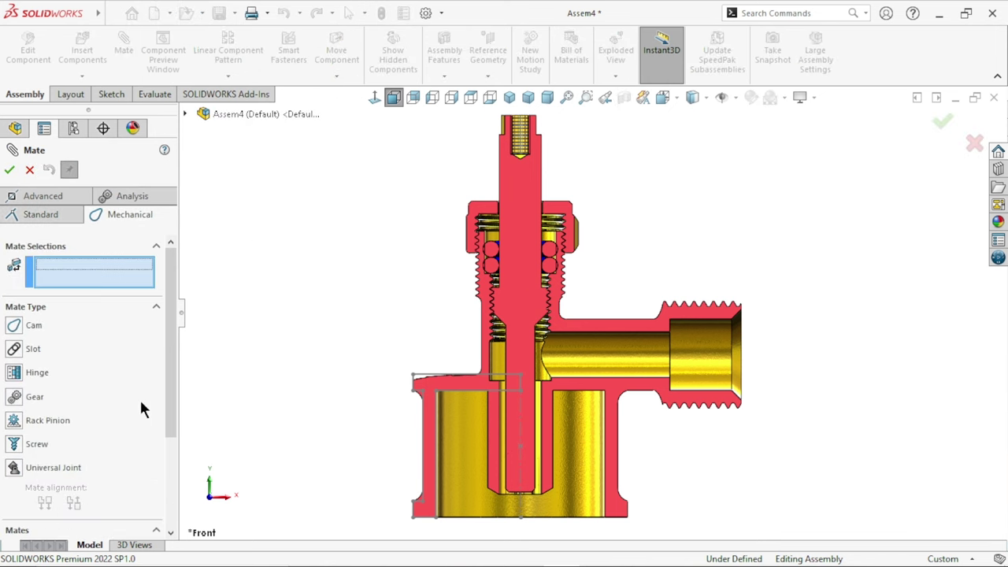
pyautogui.click(21, 449)
pyautogui.scroll(-3, 561, 319)
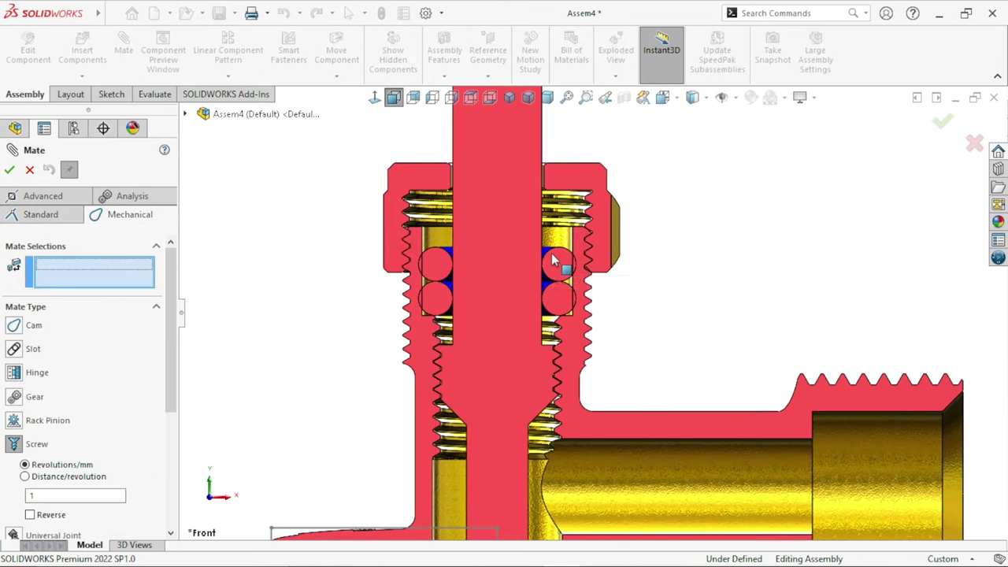
pyautogui.scroll(-3, 564, 263)
pyautogui.scroll(-2, 486, 261)
pyautogui.scroll(-2, 443, 219)
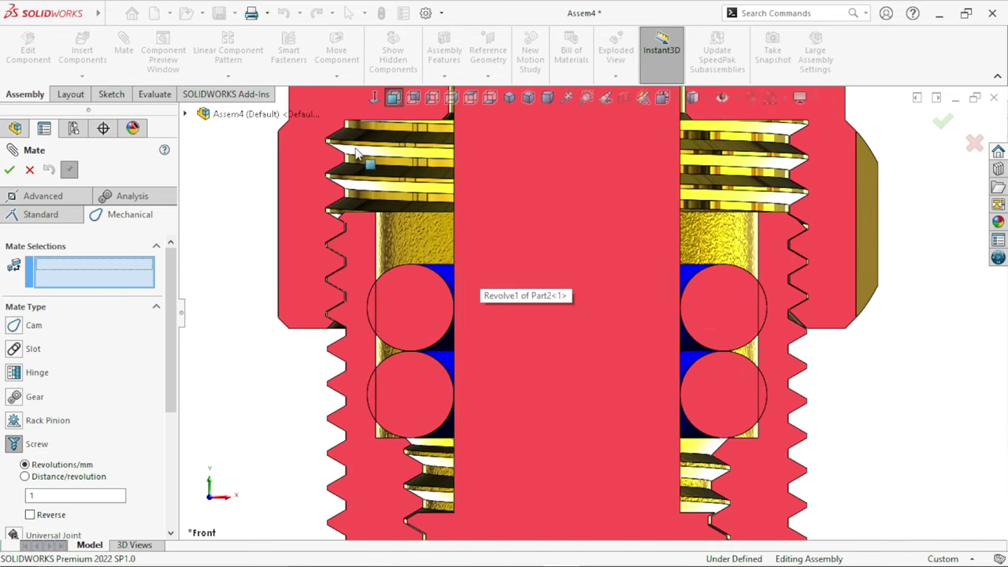
pyautogui.scroll(-2, 444, 218)
pyautogui.click(379, 202)
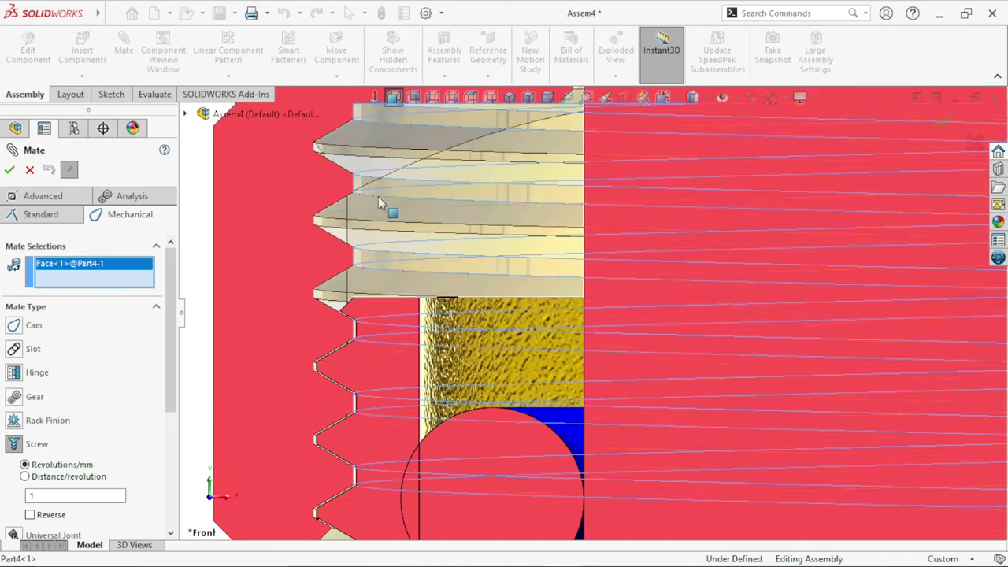
# - Use Part1's Sketch1 line as second reference and confirm the reversed 1 revolution/mm Screw2 mate
pyautogui.scroll(5, 364, 378)
pyautogui.scroll(4, 495, 415)
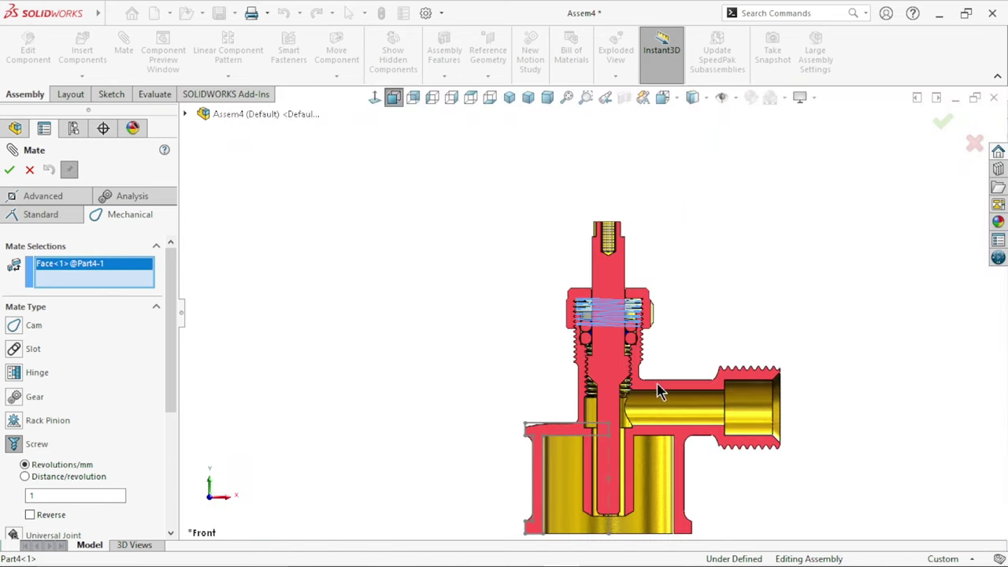
pyautogui.scroll(-2, 657, 383)
pyautogui.scroll(-1, 598, 387)
pyautogui.scroll(3, 585, 425)
pyautogui.scroll(-2, 585, 425)
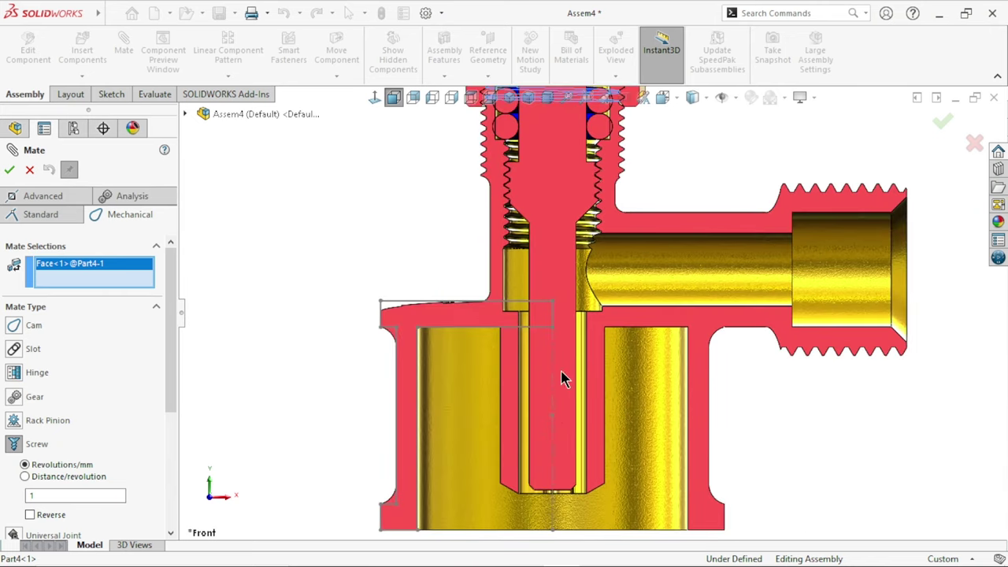
pyautogui.click(555, 367)
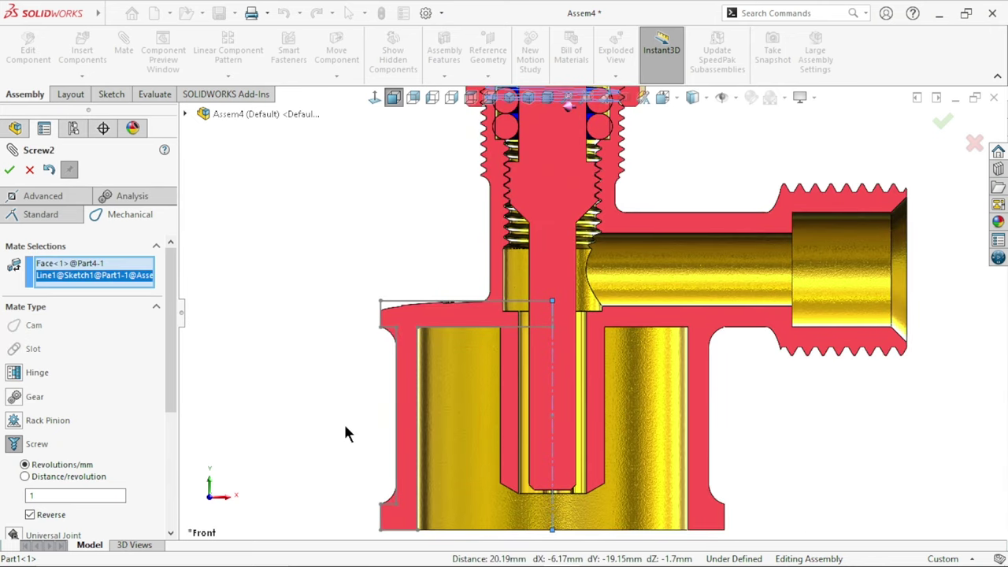
pyautogui.scroll(5, 616, 319)
pyautogui.scroll(-3, 598, 323)
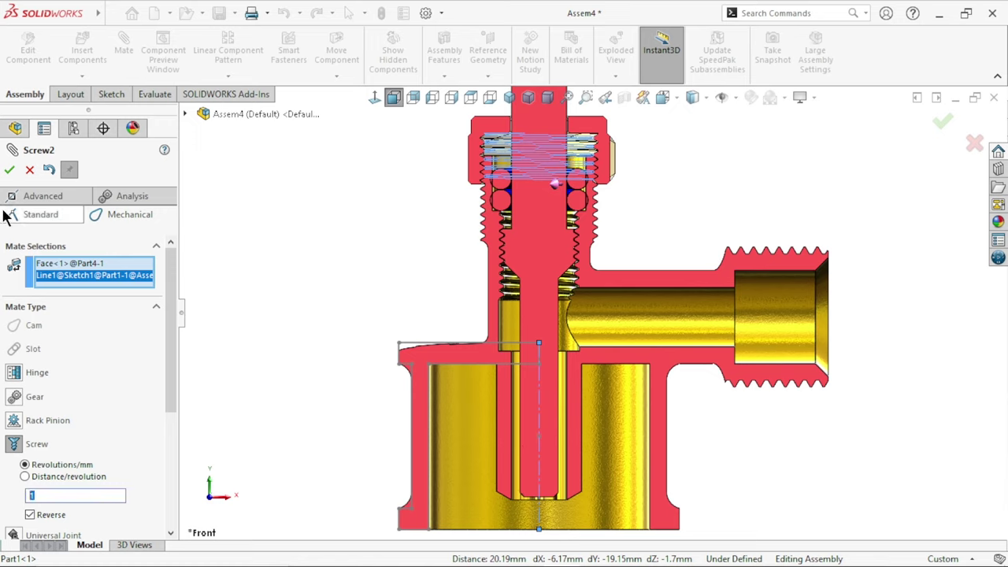
pyautogui.click(10, 171)
pyautogui.click(30, 171)
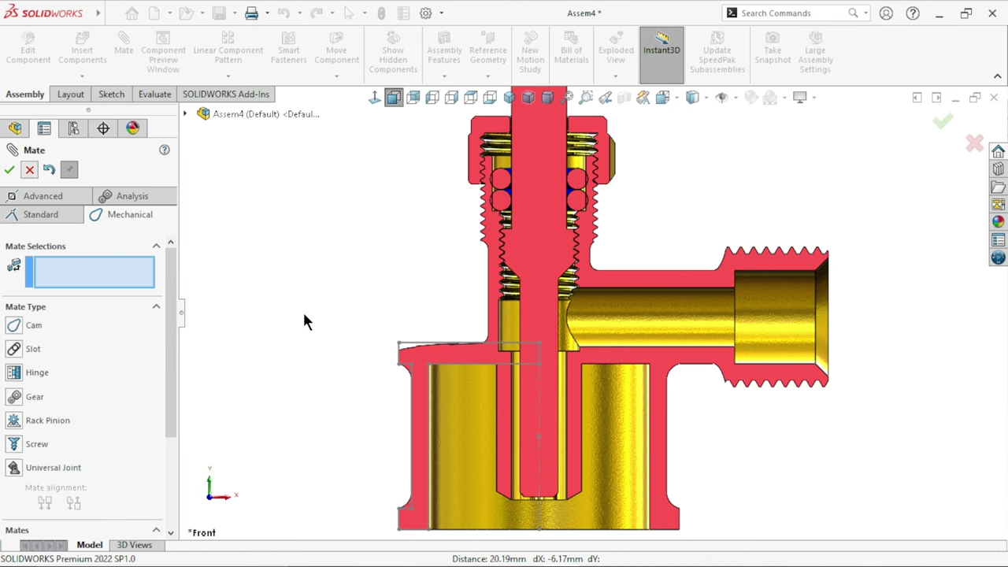
pyautogui.scroll(2, 621, 230)
pyautogui.scroll(-3, 652, 252)
pyautogui.moveTo(652, 252)
pyautogui.mouseDown(button='middle')
pyautogui.moveTo(604, 391)
pyautogui.moveTo(582, 378)
pyautogui.mouseUp(button='middle')
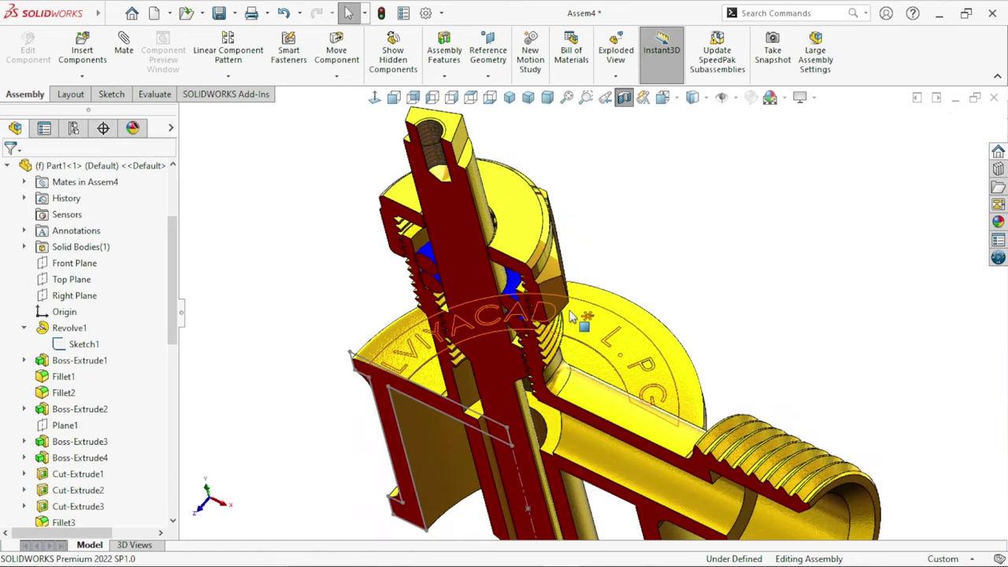
# - Slide the nut to a new spot on the screw, then fit the section in view
pyautogui.moveTo(311, 266)
pyautogui.mouseDown()
pyautogui.moveTo(554, 374)
pyautogui.moveTo(556, 344)
pyautogui.mouseUp()
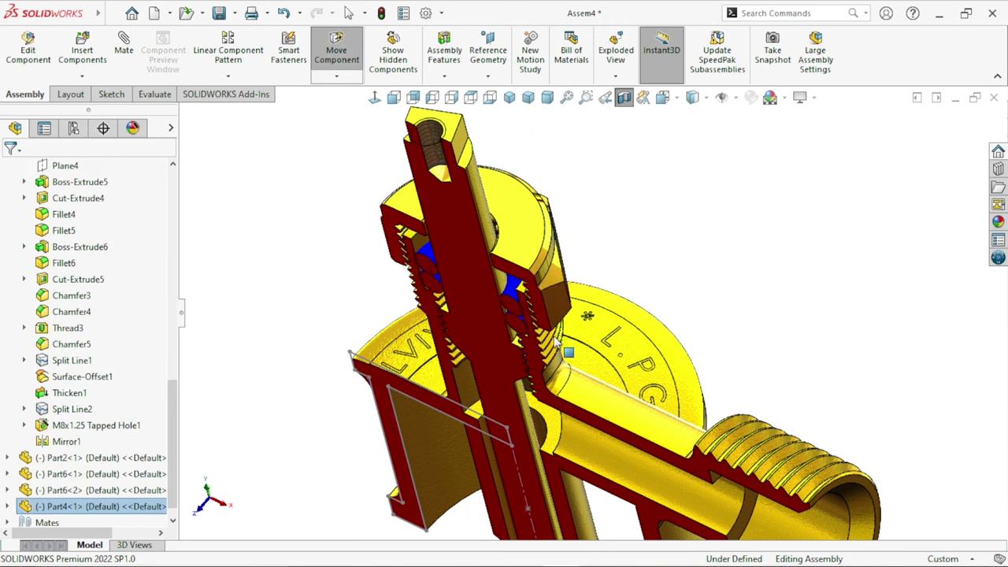
pyautogui.click(349, 13)
pyautogui.click(441, 225)
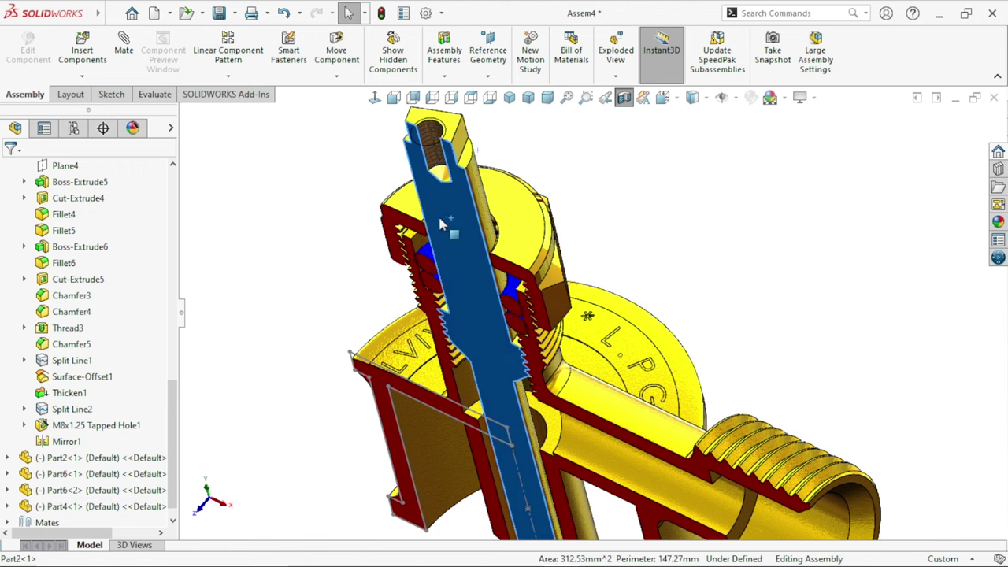
pyautogui.hotkey('ctrl', '1')
pyautogui.scroll(-5, 359, 288)
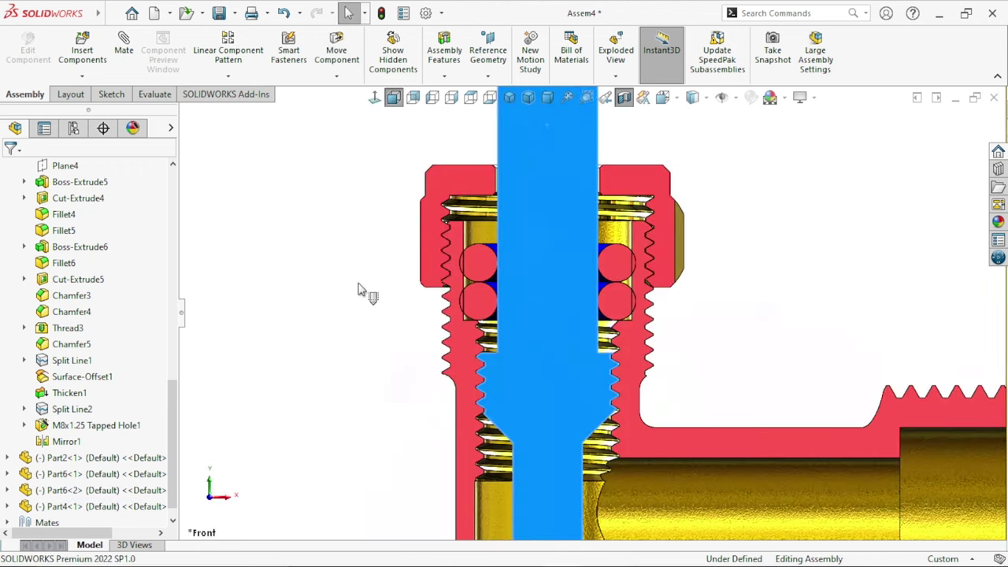
pyautogui.scroll(-3, 505, 289)
pyautogui.scroll(4, 375, 364)
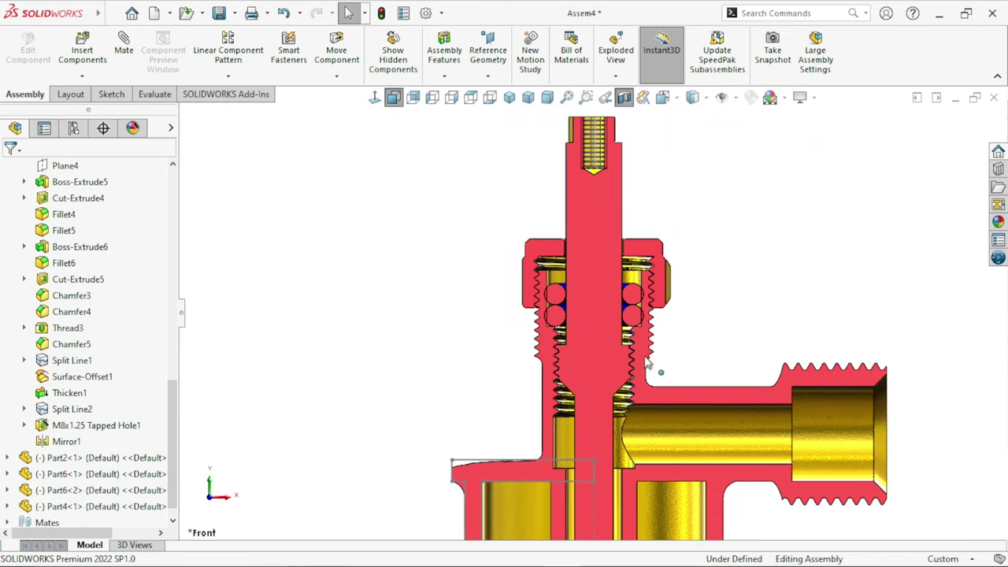
pyautogui.scroll(-1, 671, 354)
pyautogui.scroll(-2, 679, 315)
pyautogui.scroll(-2, 653, 307)
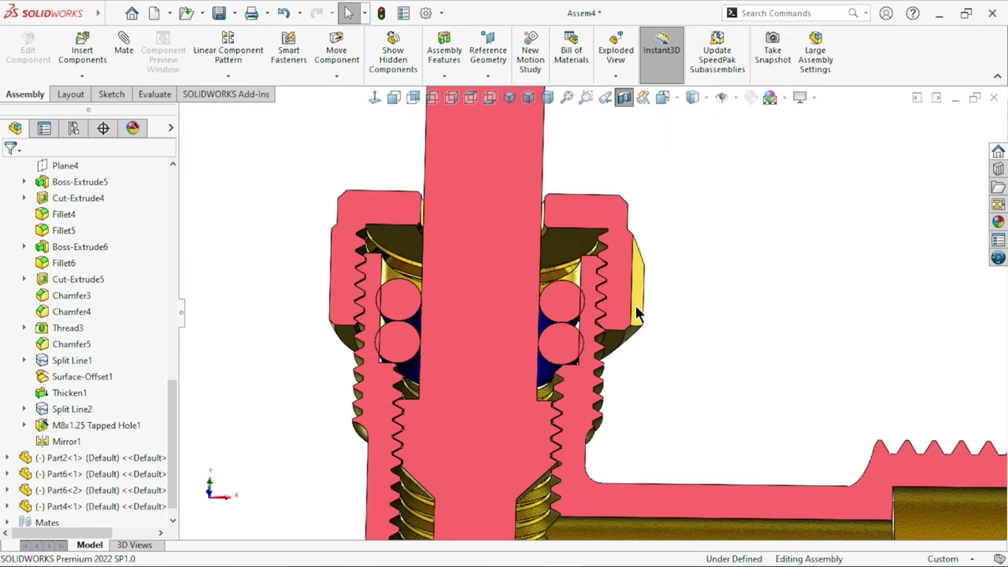
pyautogui.scroll(-2, 598, 284)
# - Orbit the assembly to inspect the hex nut on the threaded neck obliquely
pyautogui.click(545, 224)
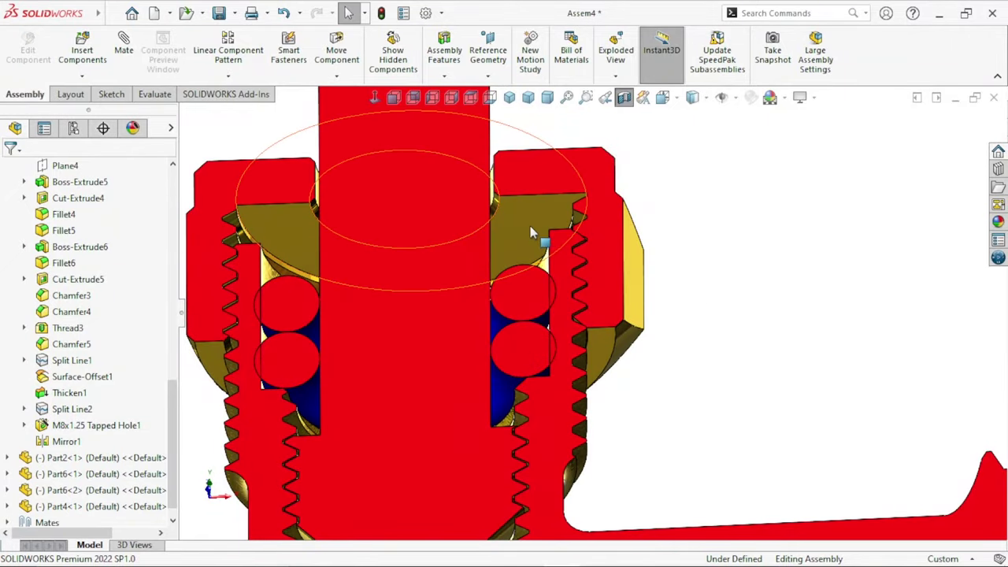
pyautogui.click(522, 218)
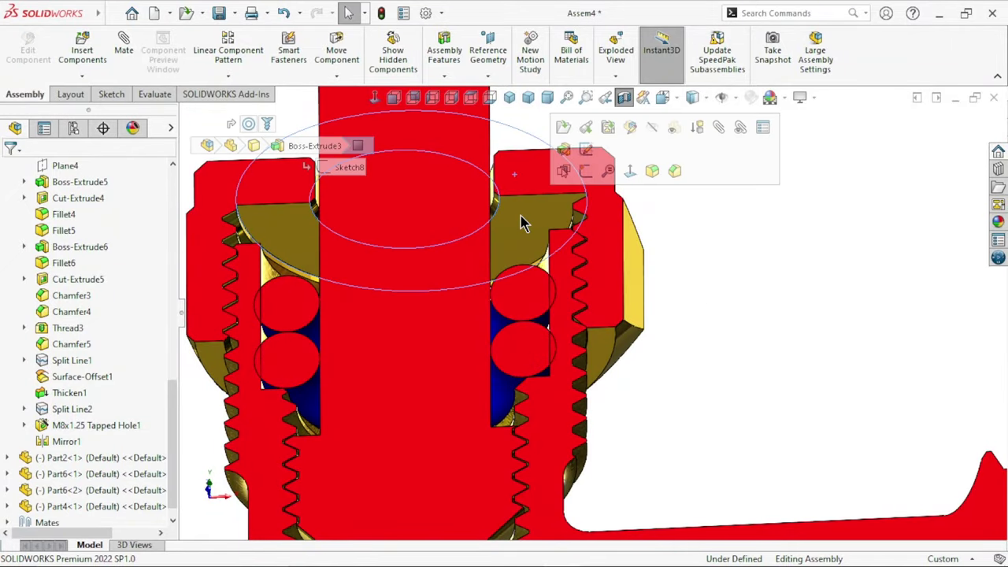
pyautogui.click(760, 311)
pyautogui.moveTo(682, 295); pyautogui.dragTo(573, 234, button='middle')
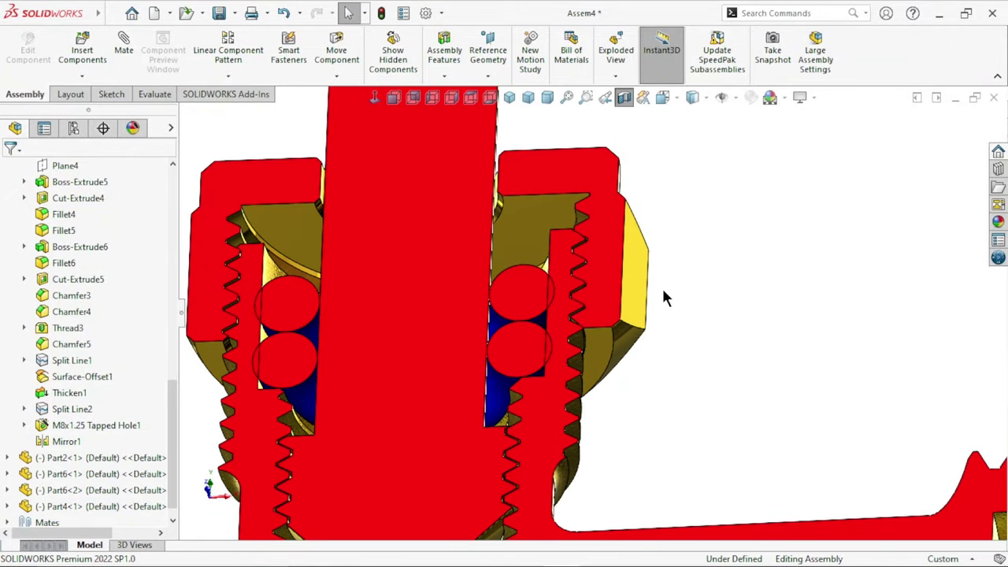
pyautogui.click(556, 210)
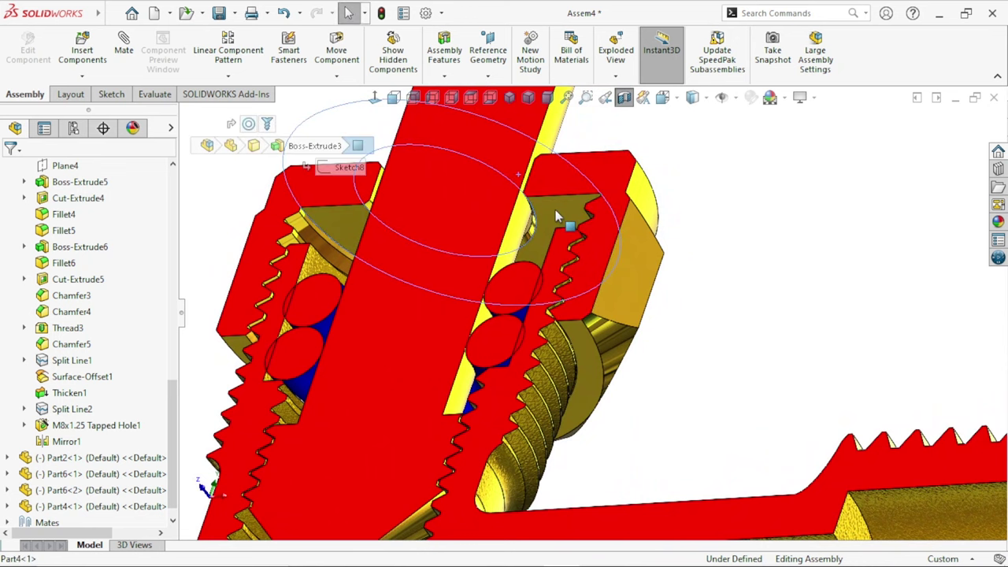
pyautogui.moveTo(556, 209)
pyautogui.mouseDown(button='middle')
pyautogui.moveTo(736, 260)
pyautogui.moveTo(553, 117)
pyautogui.mouseUp(button='middle')
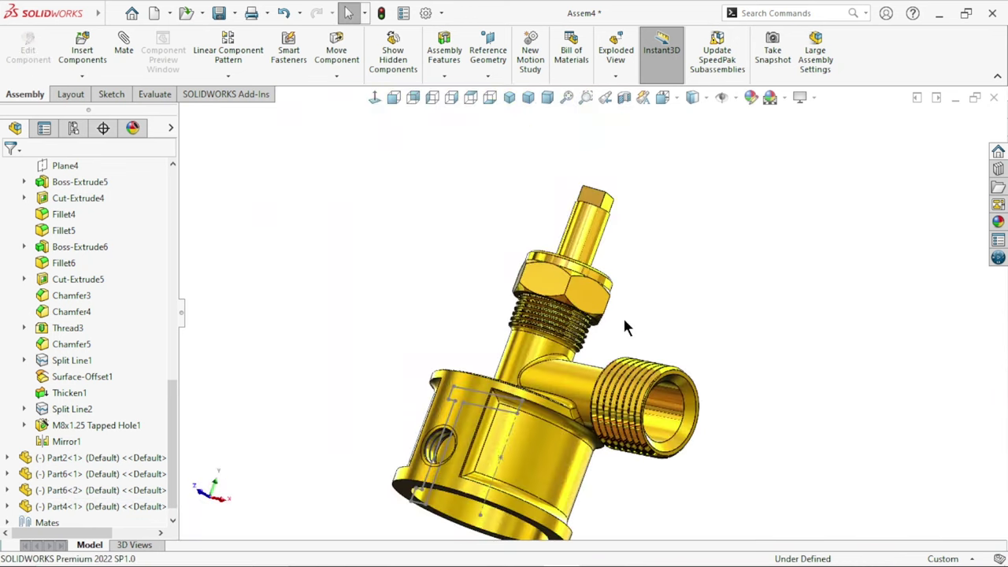
# - Spin the hex nut about its axis with Move Component
pyautogui.moveTo(622, 315)
pyautogui.mouseDown(button='middle')
pyautogui.moveTo(619, 304)
pyautogui.moveTo(646, 298)
pyautogui.moveTo(603, 295)
pyautogui.mouseUp(button='middle')
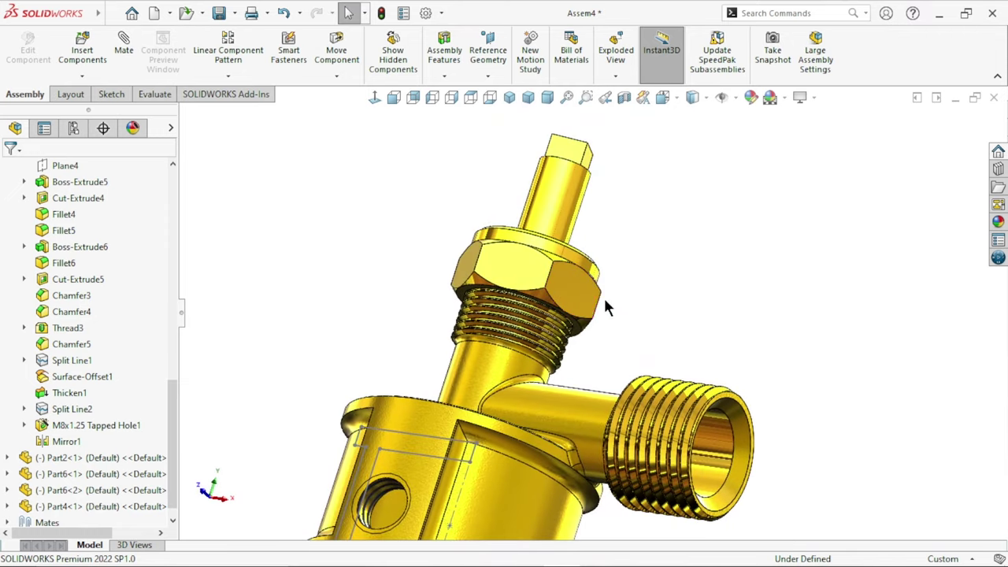
pyautogui.click(591, 295)
pyautogui.click(336, 51)
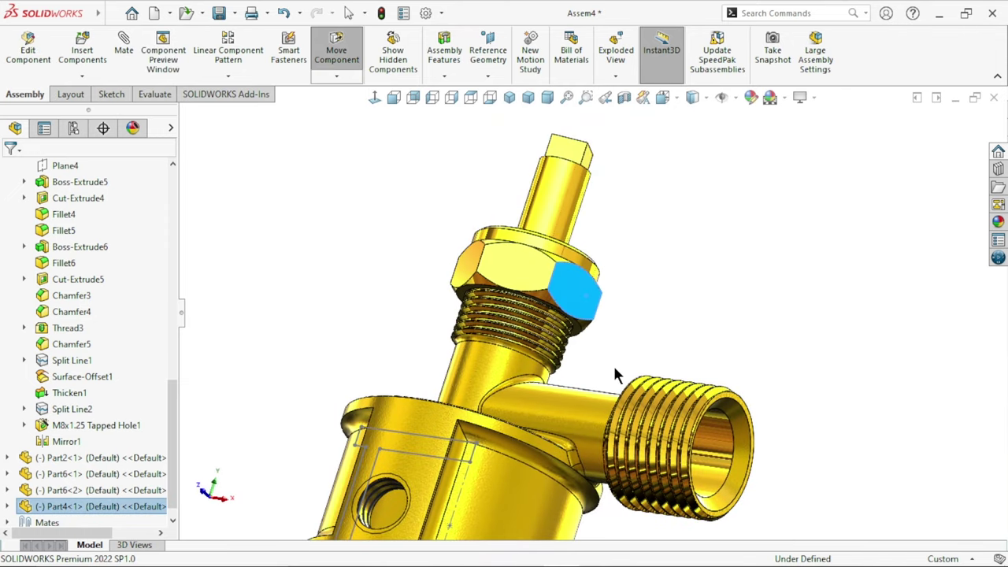
pyautogui.moveTo(613, 363); pyautogui.dragTo(637, 406, button='middle')
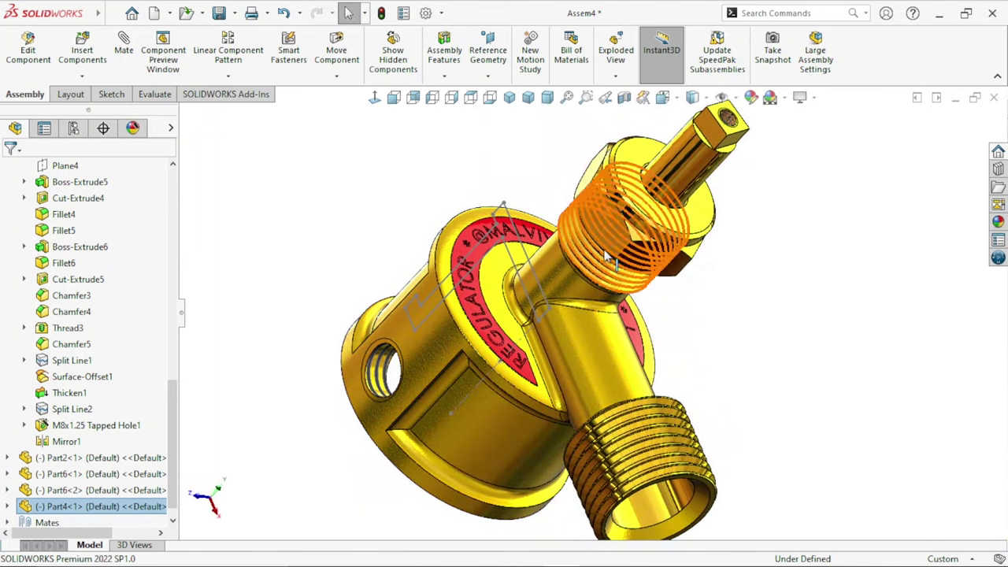
pyautogui.moveTo(668, 260); pyautogui.dragTo(610, 211)
pyautogui.click(780, 366)
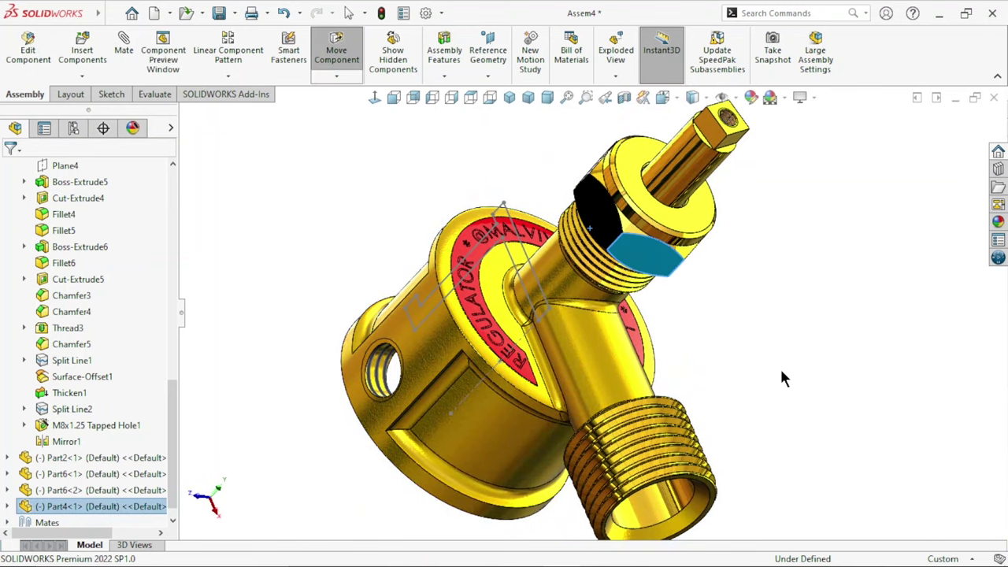
pyautogui.click(488, 252)
pyautogui.click(744, 347)
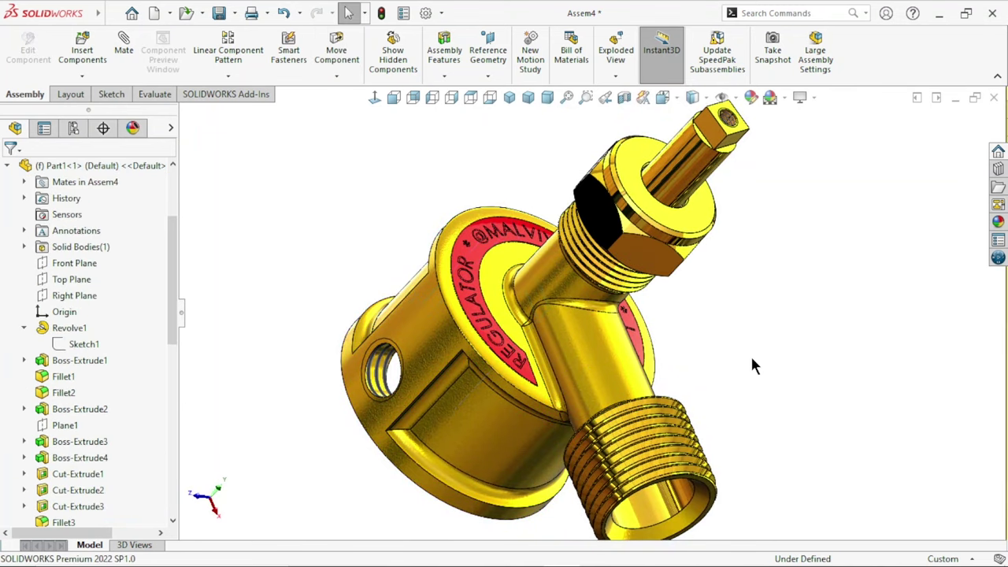
# - Slide the hex nut up the stem, clear of the body fitting's threads
pyautogui.moveTo(751, 355); pyautogui.dragTo(651, 237, button='middle')
pyautogui.scroll(-3, 558, 226)
pyautogui.moveTo(658, 274); pyautogui.dragTo(523, 69)
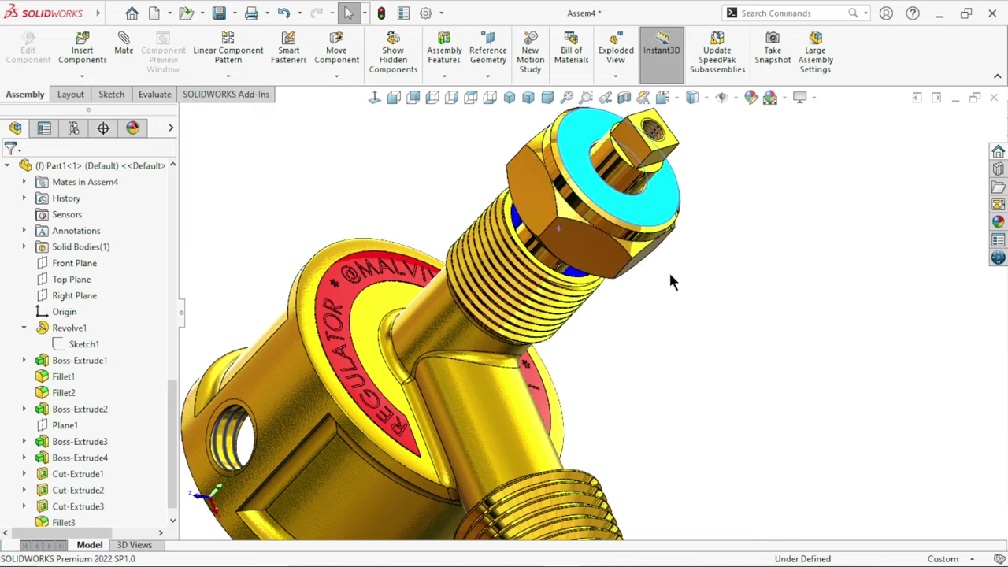
pyautogui.scroll(-5, 534, 300)
pyautogui.scroll(-3, 475, 298)
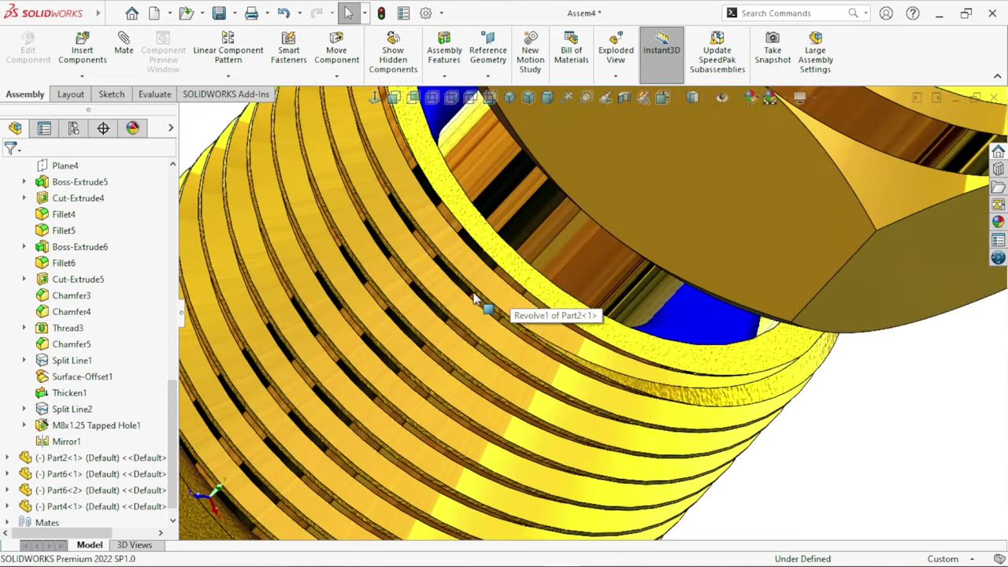
pyautogui.click(476, 238)
pyautogui.scroll(5, 619, 282)
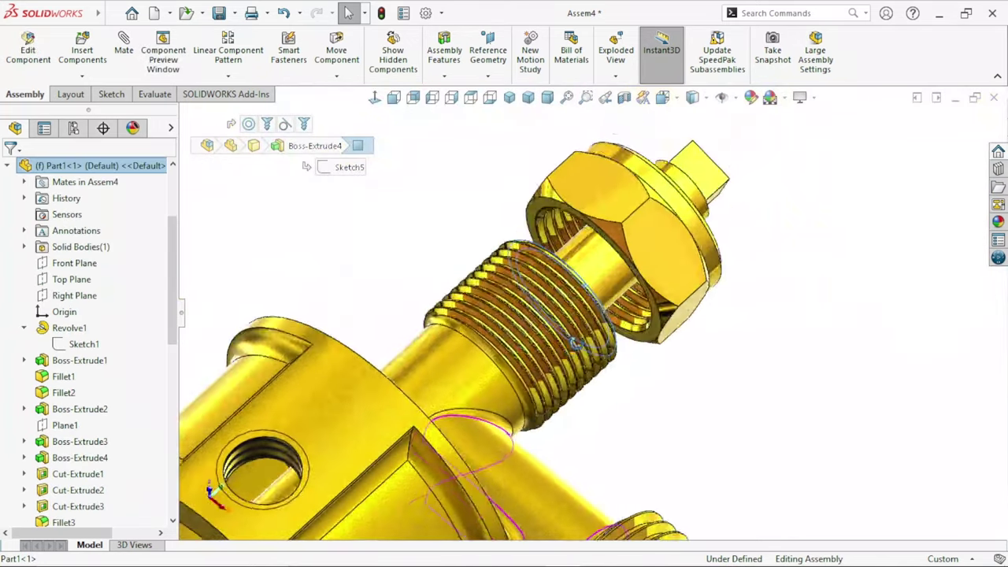
pyautogui.moveTo(618, 282); pyautogui.dragTo(581, 307, button='middle')
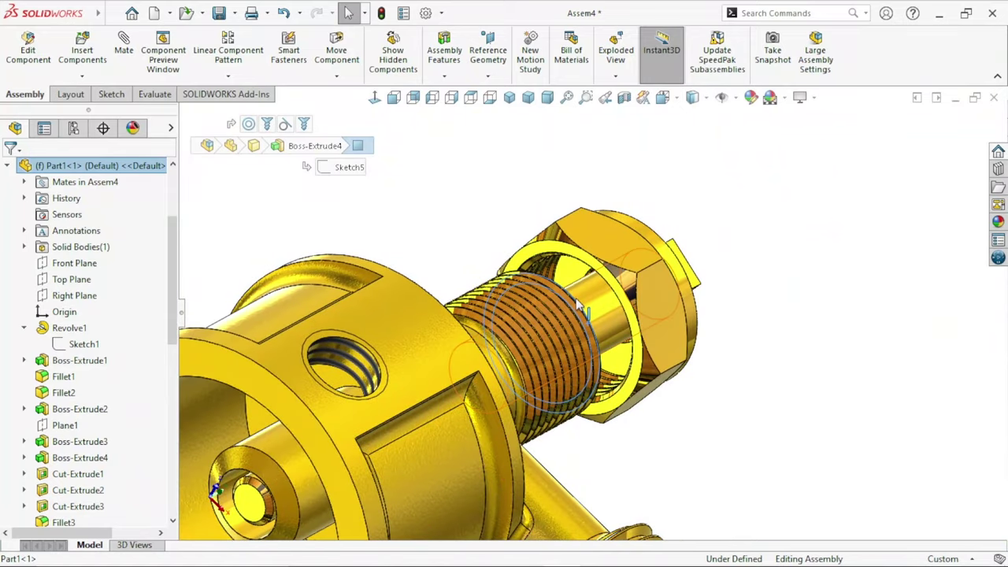
# - Mate the hex nut back onto the threaded neck
pyautogui.click(575, 274)
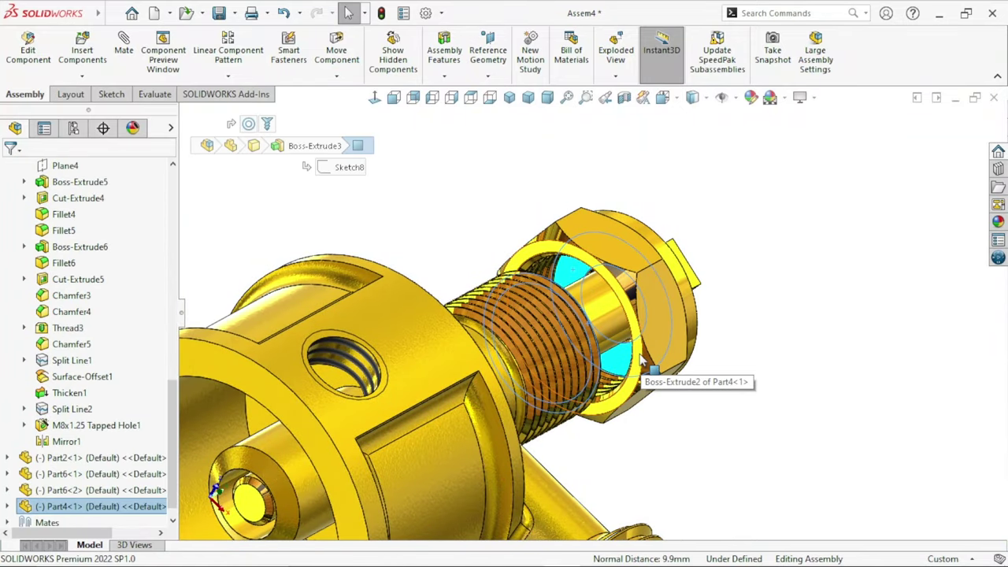
pyautogui.click(129, 44)
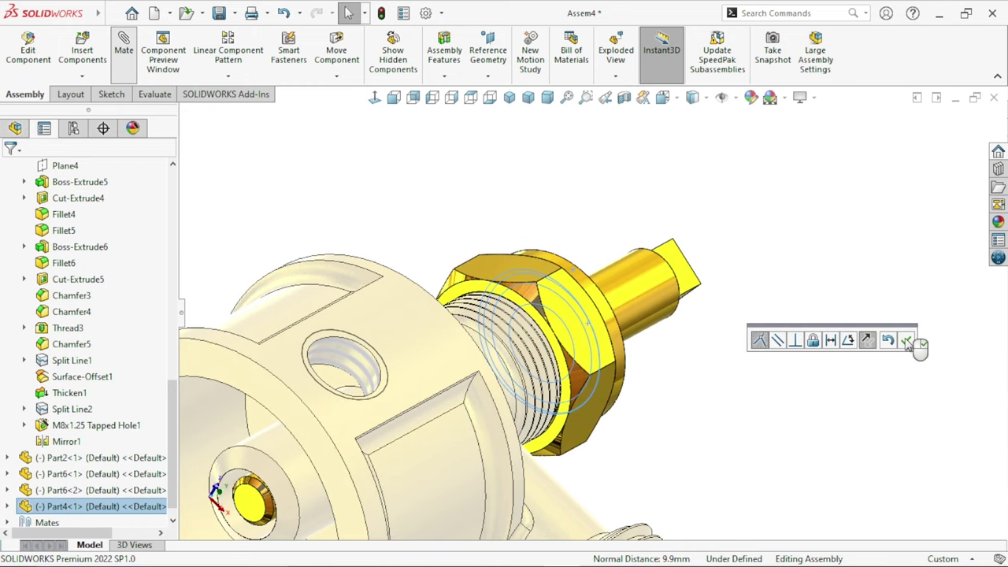
pyautogui.click(906, 340)
pyautogui.press('f')
pyautogui.moveTo(646, 367)
pyautogui.mouseDown(button='middle')
pyautogui.moveTo(456, 280)
pyautogui.moveTo(522, 426)
pyautogui.mouseUp(button='middle')
pyautogui.scroll(-2, 607, 377)
pyautogui.scroll(3, 617, 353)
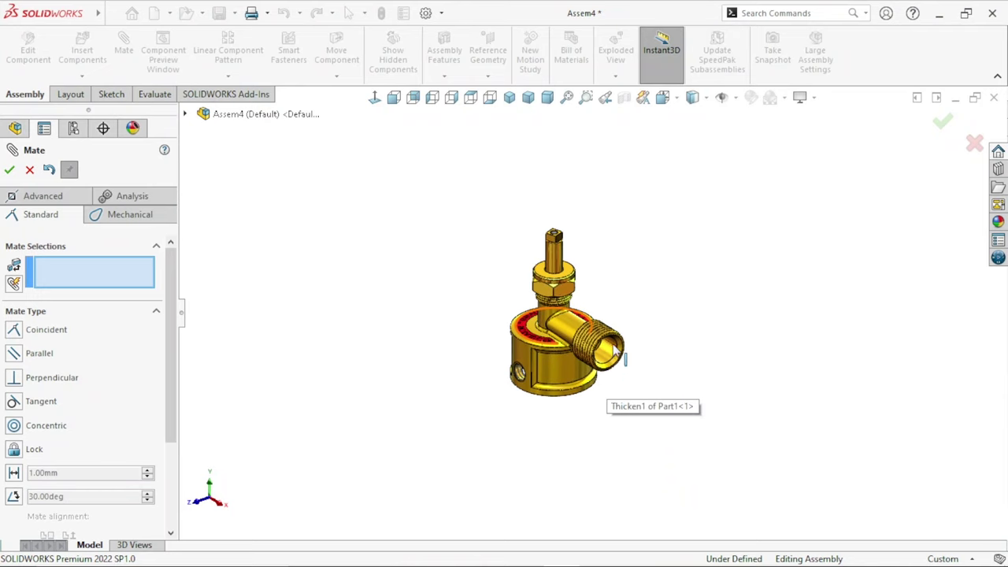
pyautogui.scroll(-2, 614, 352)
pyautogui.scroll(2, 591, 279)
pyautogui.scroll(-3, 620, 361)
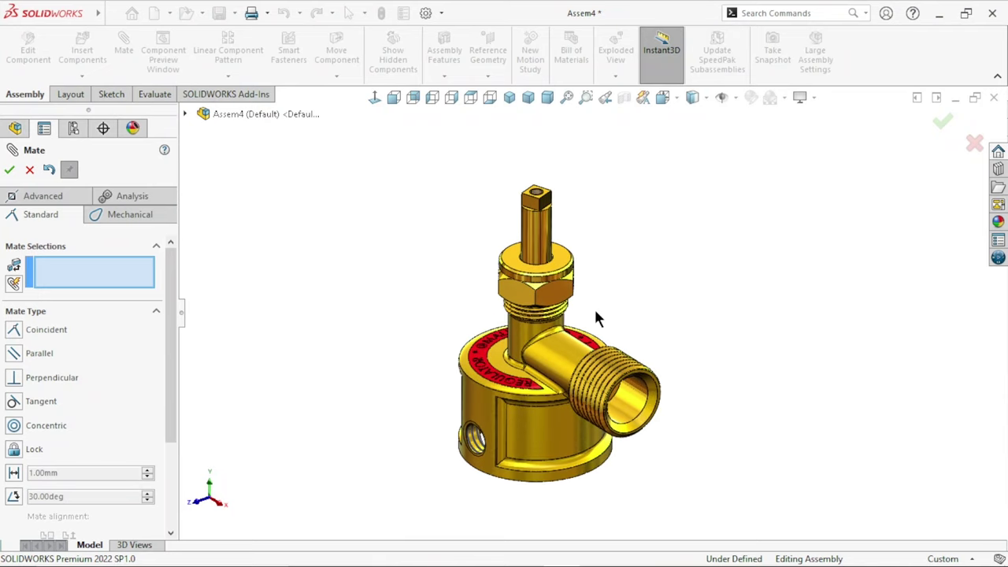
pyautogui.scroll(1, 596, 311)
pyautogui.scroll(-1, 599, 268)
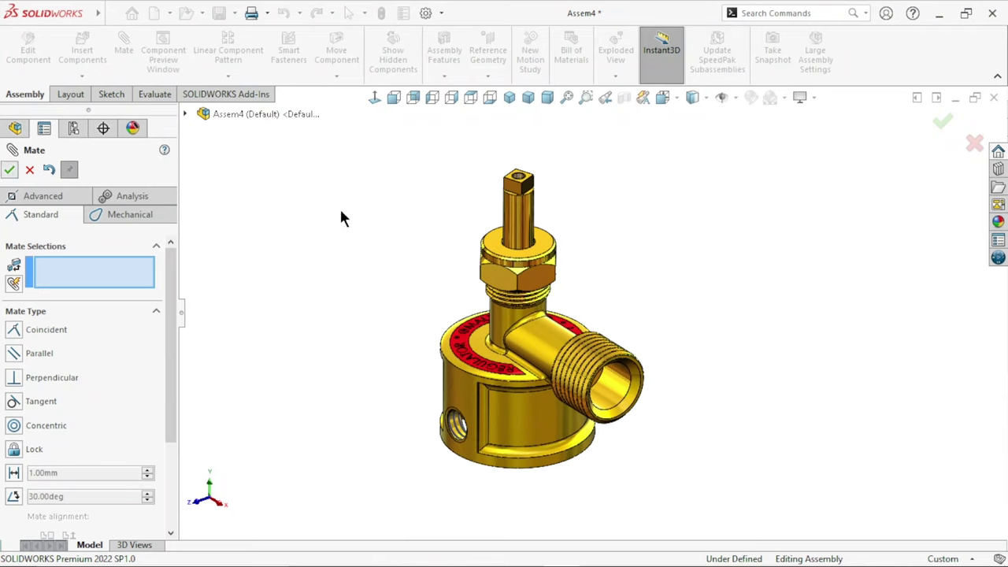
pyautogui.press('Escape')
# - Insert the Part3 handwheel file into the assembly
pyautogui.click(82, 55)
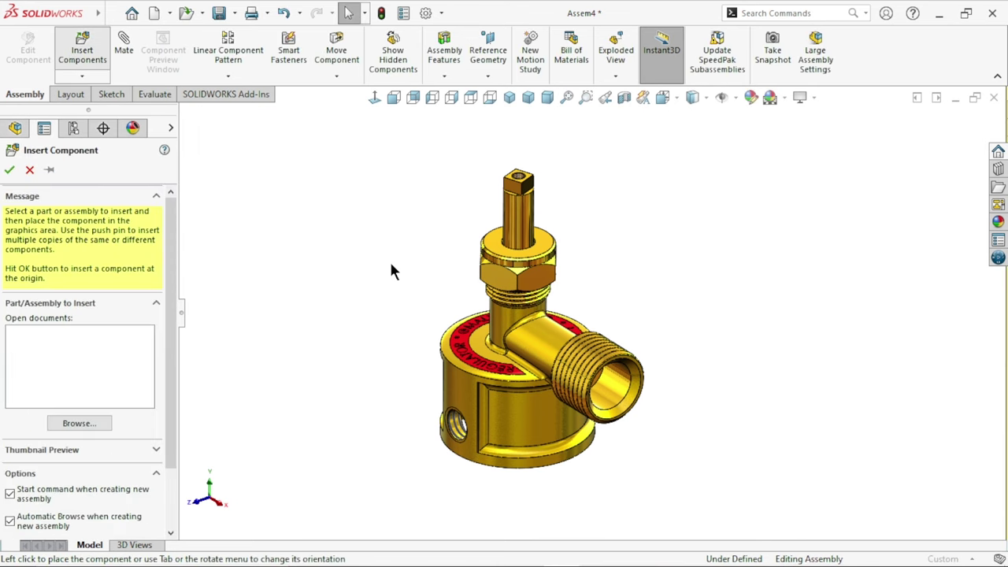
pyautogui.click(555, 178)
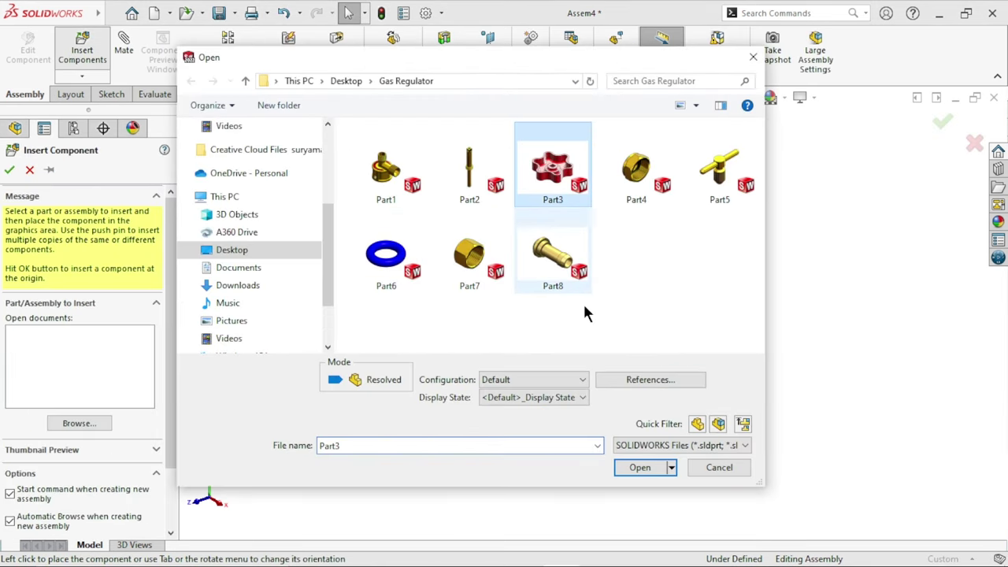
pyautogui.click(636, 467)
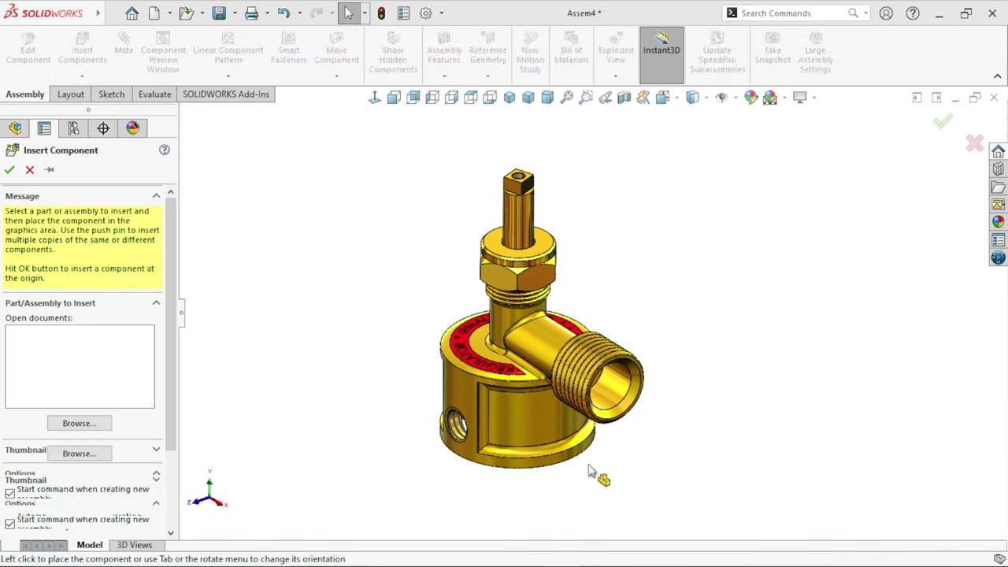
pyautogui.scroll(-5, 591, 300)
# - Drop the red Part3 handwheel above the valve and rotate it to lie level
pyautogui.click(636, 209)
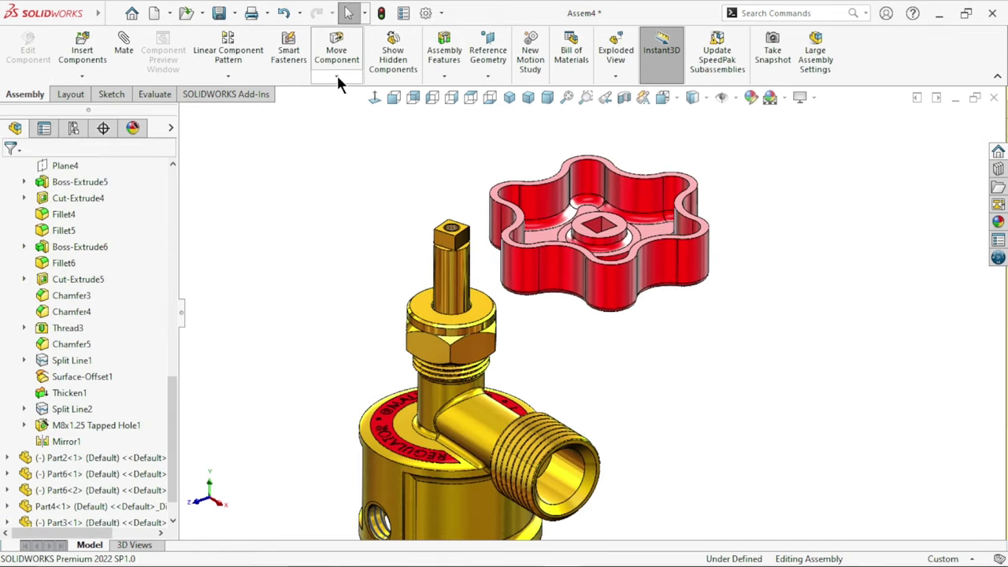
pyautogui.click(336, 75)
pyautogui.click(333, 110)
pyautogui.moveTo(693, 276)
pyautogui.mouseDown()
pyautogui.moveTo(616, 167)
pyautogui.moveTo(606, 299)
pyautogui.mouseUp()
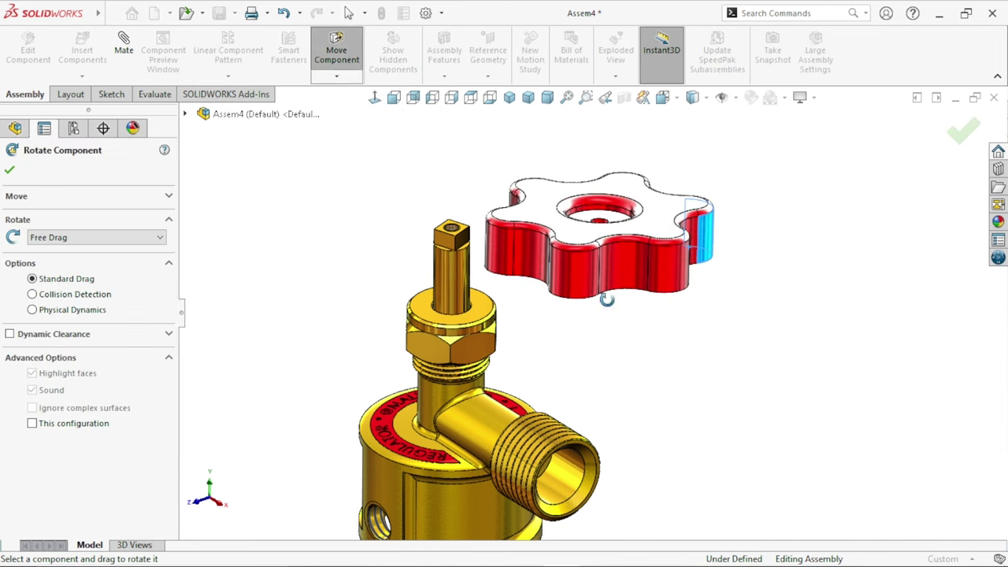
pyautogui.press('Escape')
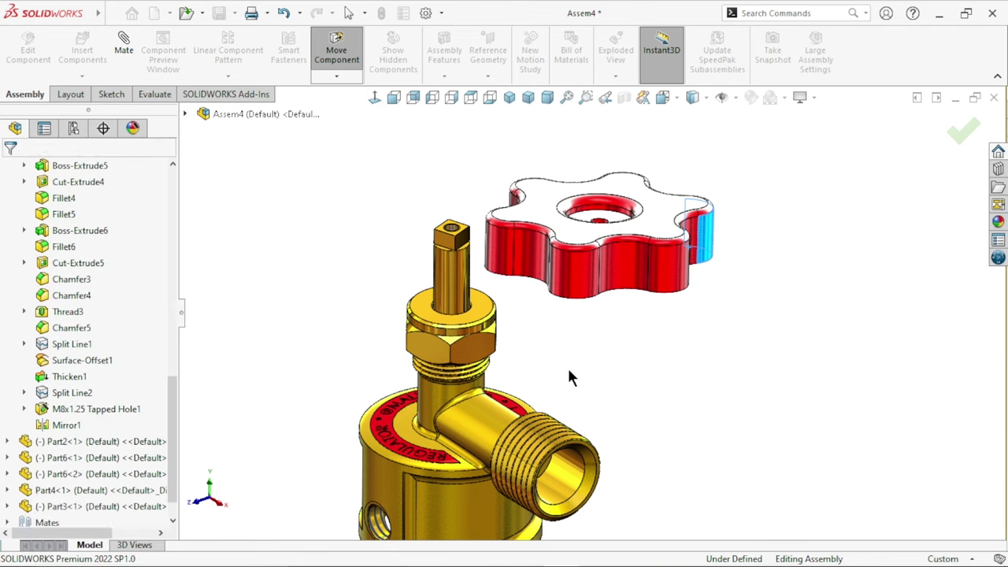
pyautogui.scroll(-2, 552, 346)
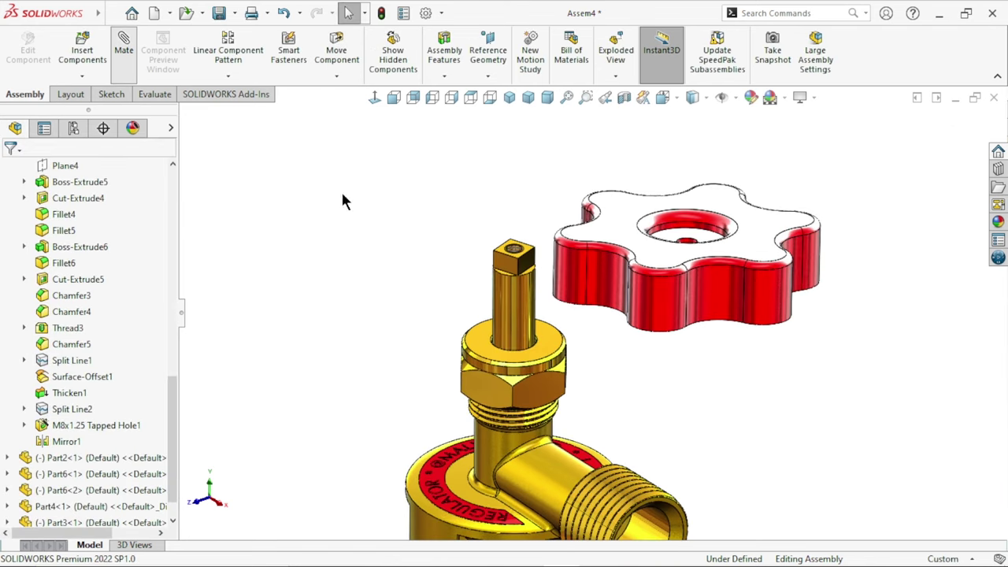
# - Mate the red handwheel's hole concentric with the valve stem
pyautogui.press('m')
pyautogui.scroll(-5, 693, 260)
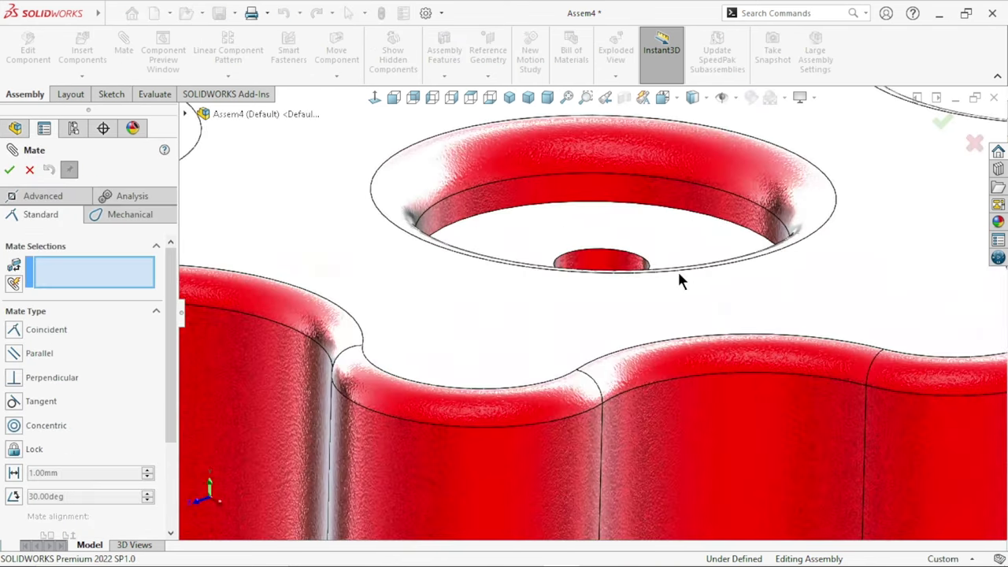
pyautogui.click(618, 264)
pyautogui.scroll(5, 654, 434)
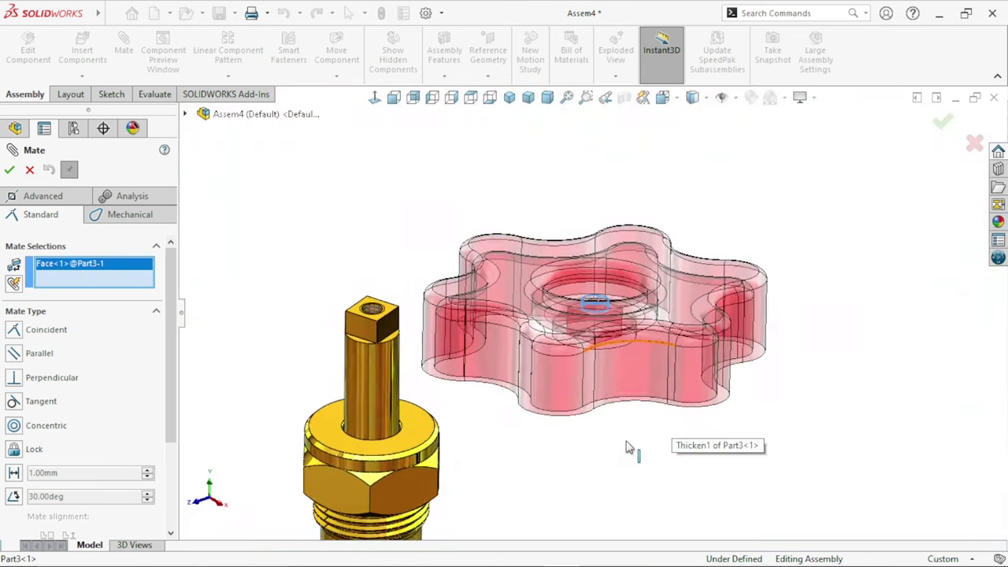
pyautogui.click(439, 362)
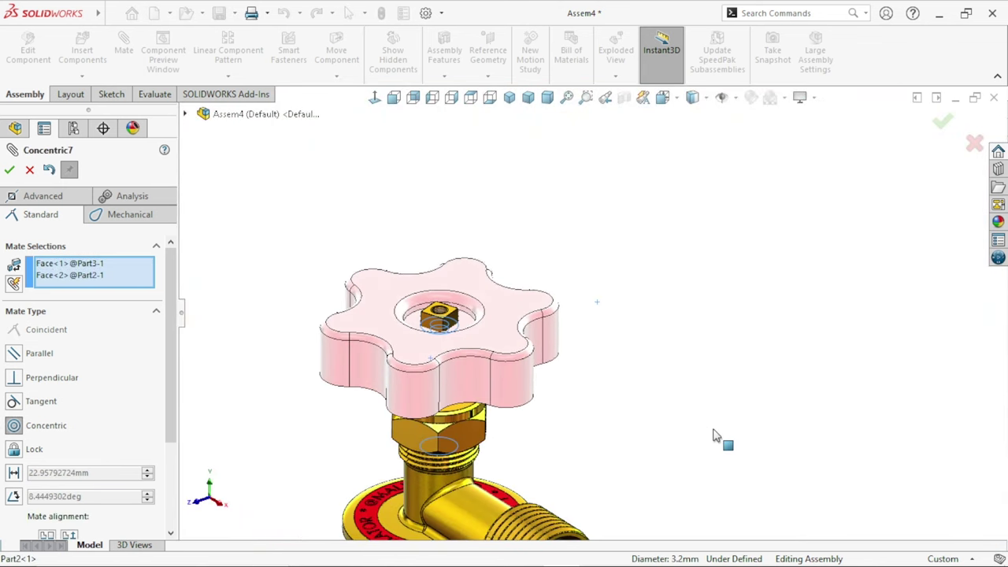
pyautogui.click(898, 456)
# - Align a flat side of the square stem with the matching face of the handwheel's square hole
pyautogui.scroll(3, 602, 457)
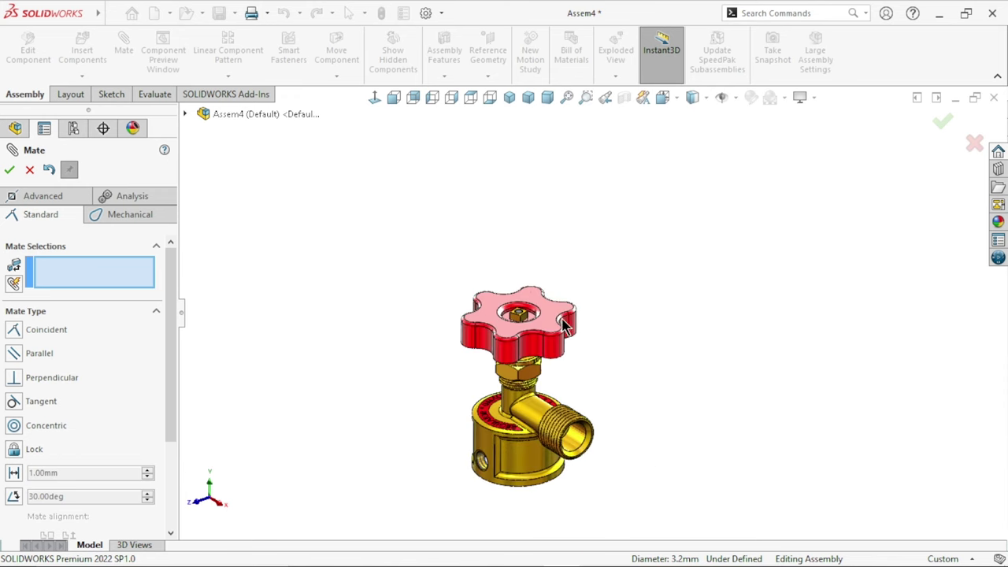
pyautogui.scroll(-3, 517, 392)
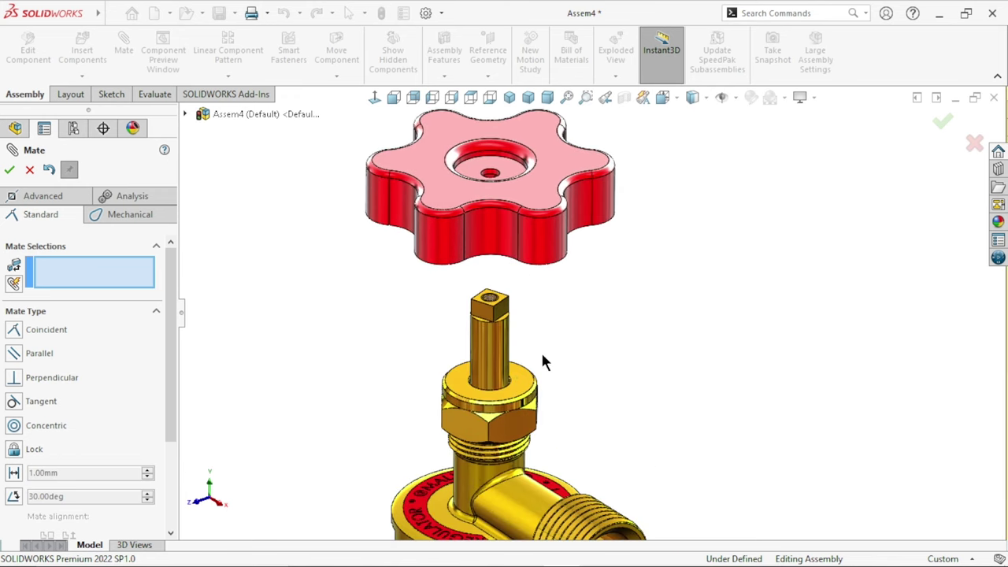
pyautogui.click(482, 317)
pyautogui.scroll(5, 593, 382)
pyautogui.moveTo(593, 382)
pyautogui.mouseDown(button='middle')
pyautogui.moveTo(570, 193)
pyautogui.moveTo(555, 317)
pyautogui.mouseUp(button='middle')
pyautogui.scroll(-5, 543, 307)
pyautogui.scroll(-3, 531, 288)
pyautogui.click(531, 288)
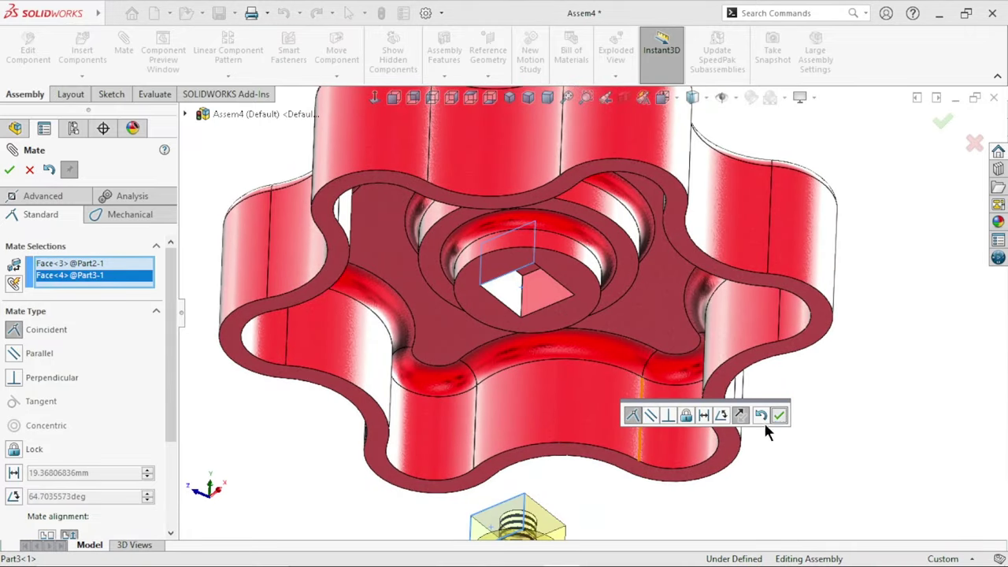
pyautogui.click(778, 415)
# - Add a coincident mate between the handwheel and the stem face, then close Mate
pyautogui.scroll(3, 593, 458)
pyautogui.moveTo(592, 459)
pyautogui.mouseDown(button='middle')
pyautogui.moveTo(588, 437)
pyautogui.moveTo(587, 475)
pyautogui.mouseUp(button='middle')
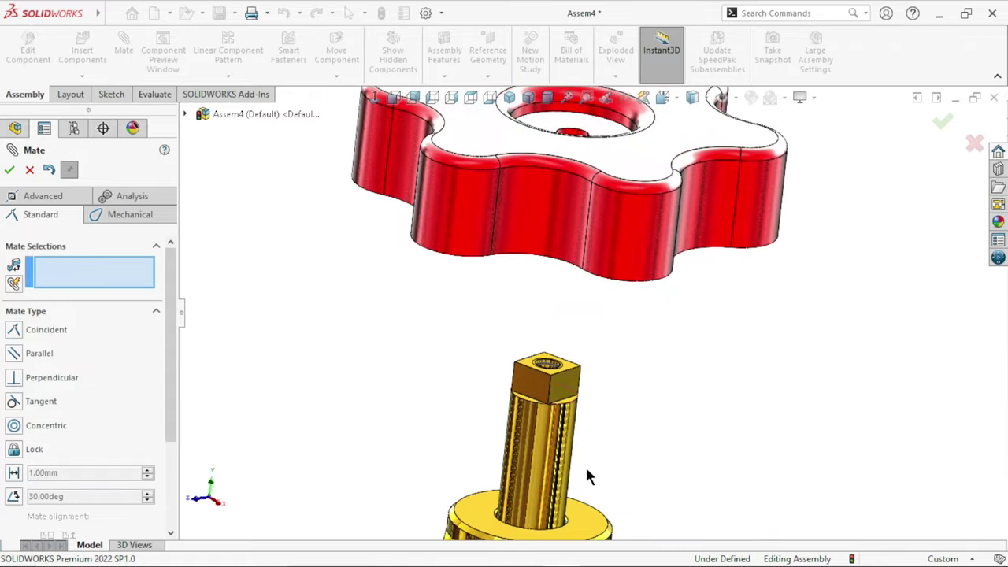
pyautogui.scroll(-3, 587, 476)
pyautogui.scroll(-3, 576, 412)
pyautogui.scroll(3, 594, 339)
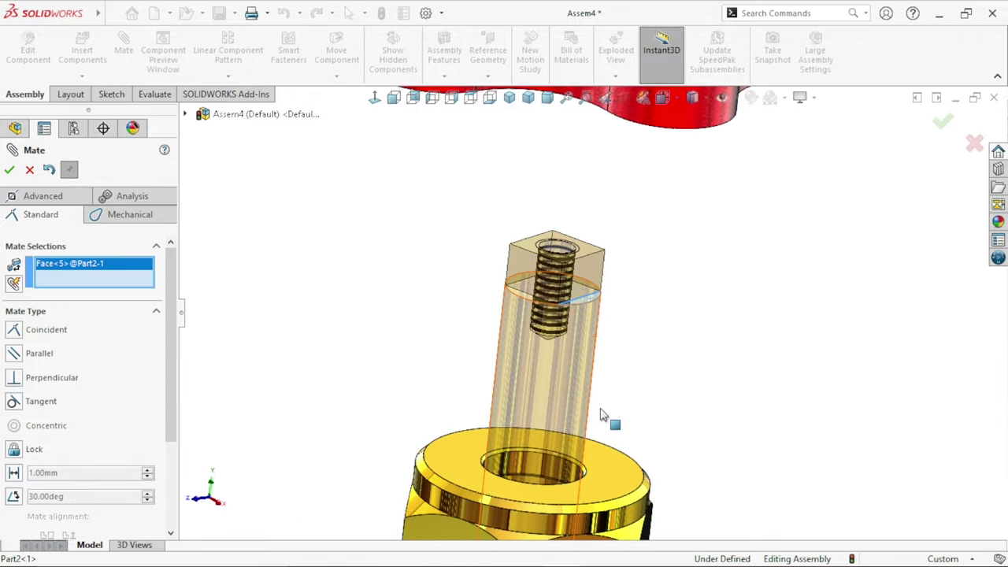
pyautogui.moveTo(607, 417); pyautogui.dragTo(586, 228, button='middle')
pyautogui.scroll(-3, 586, 230)
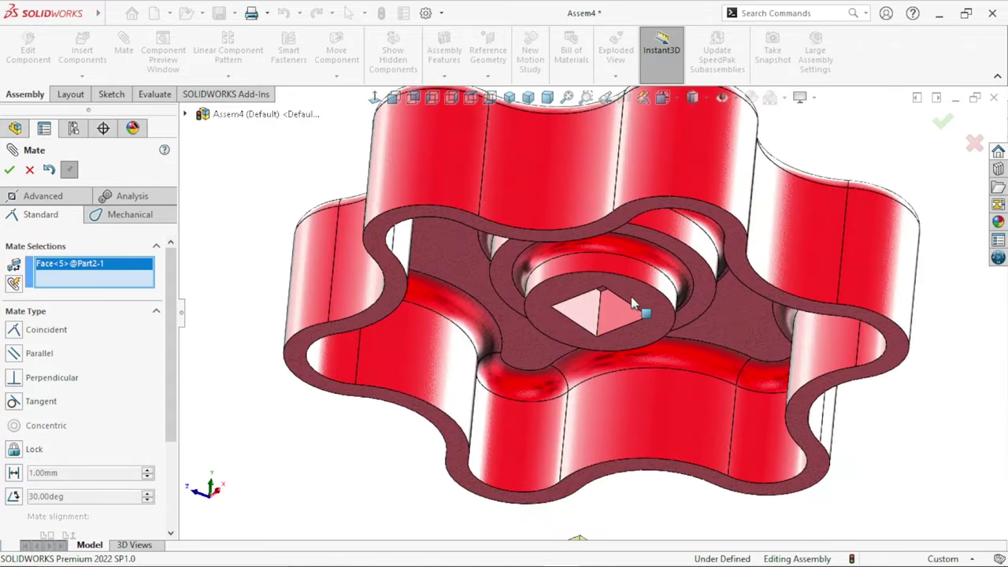
pyautogui.click(632, 295)
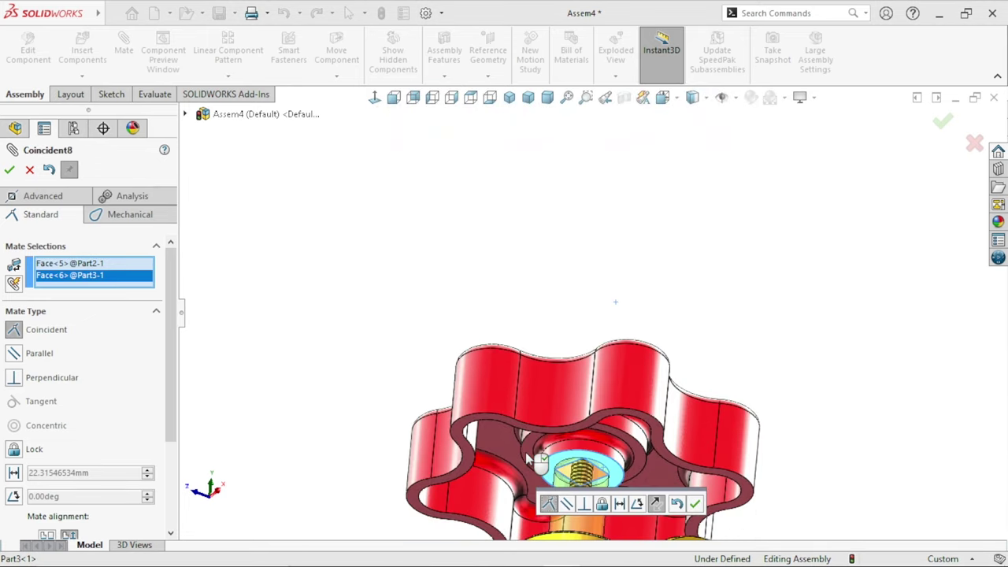
pyautogui.scroll(5, 525, 452)
pyautogui.scroll(-2, 599, 339)
pyautogui.moveTo(626, 335); pyautogui.dragTo(697, 423, button='middle')
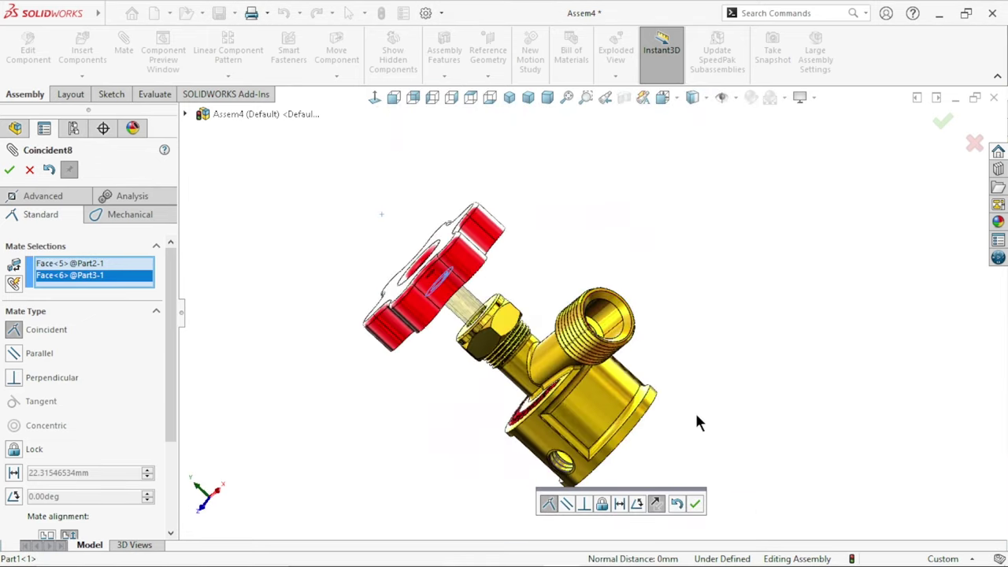
pyautogui.click(694, 504)
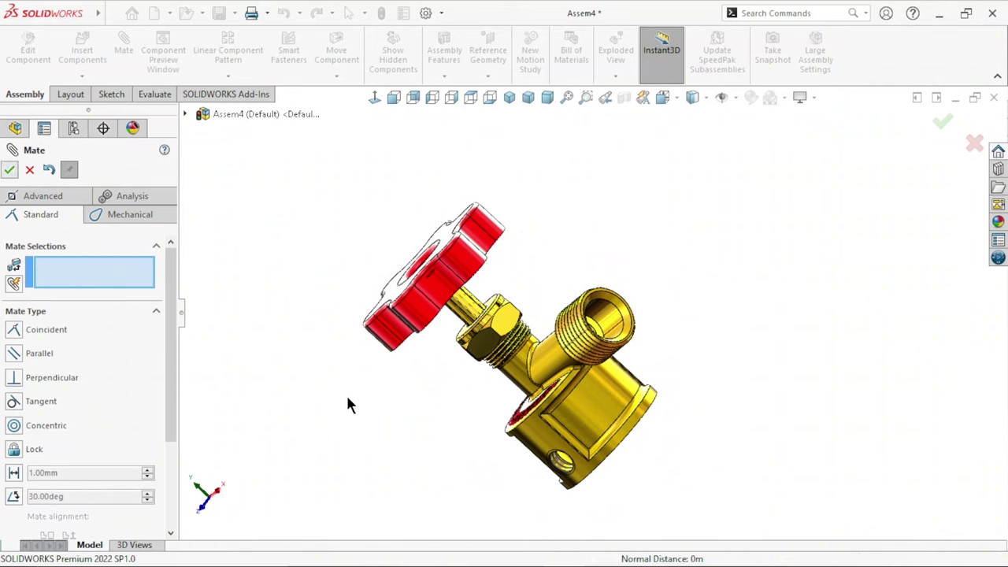
pyautogui.press('Escape')
pyautogui.scroll(3, 479, 342)
# - Show the valve in isometric view with RealView Graphics turned off
pyautogui.click(510, 99)
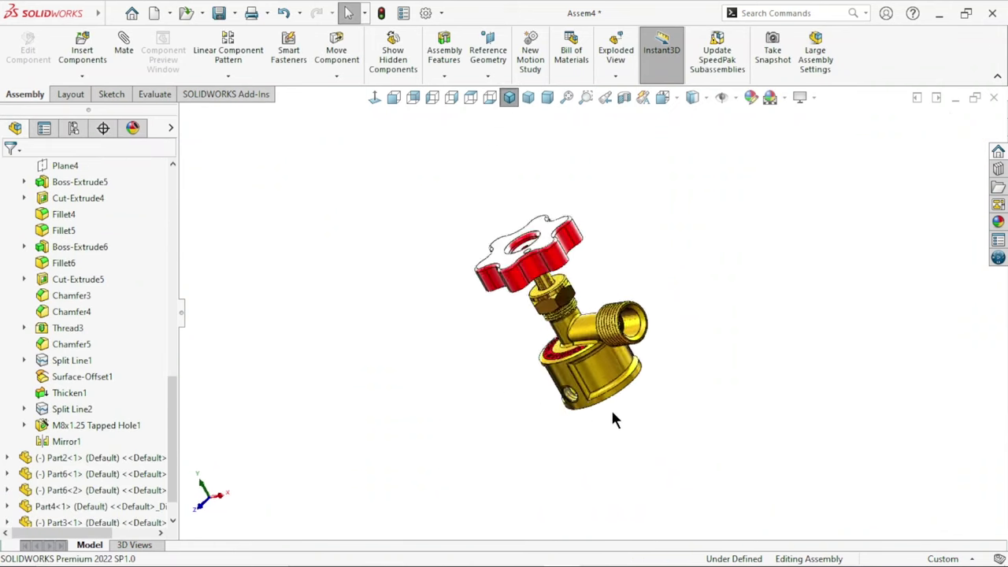
pyautogui.scroll(3, 645, 313)
pyautogui.scroll(-3, 547, 266)
pyautogui.scroll(-3, 548, 266)
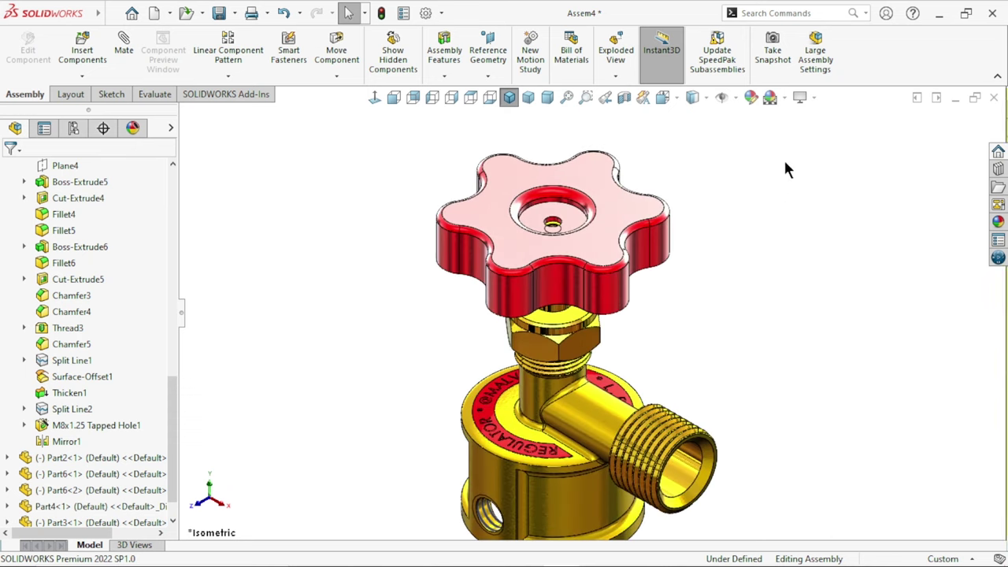
pyautogui.click(816, 96)
pyautogui.click(819, 117)
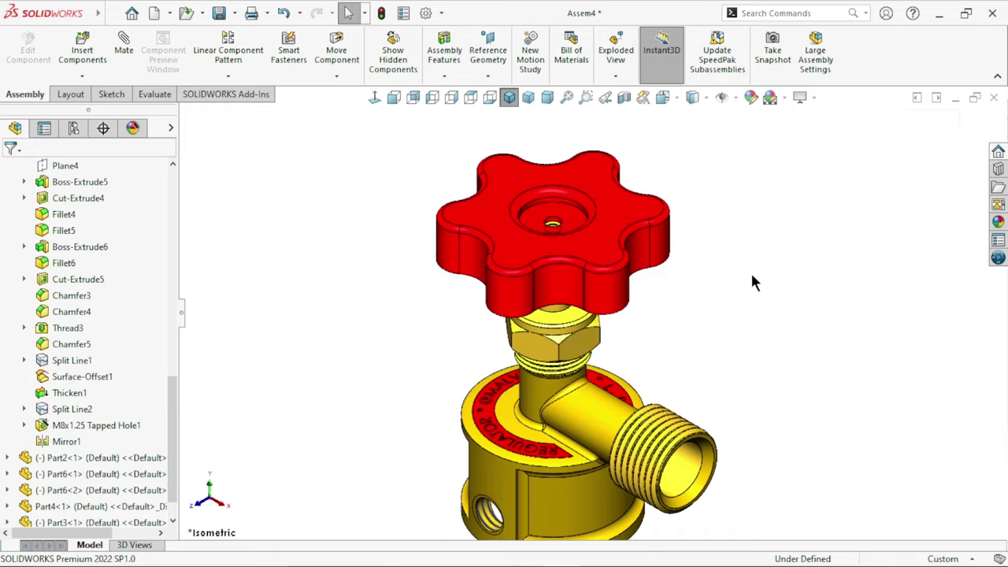
# - Insert Part5, the yellow T-handle screw, to the left of the valve body
pyautogui.moveTo(612, 326)
pyautogui.mouseDown(button='middle')
pyautogui.moveTo(574, 317)
pyautogui.moveTo(686, 416)
pyautogui.moveTo(607, 319)
pyautogui.moveTo(683, 406)
pyautogui.moveTo(585, 326)
pyautogui.mouseUp(button='middle')
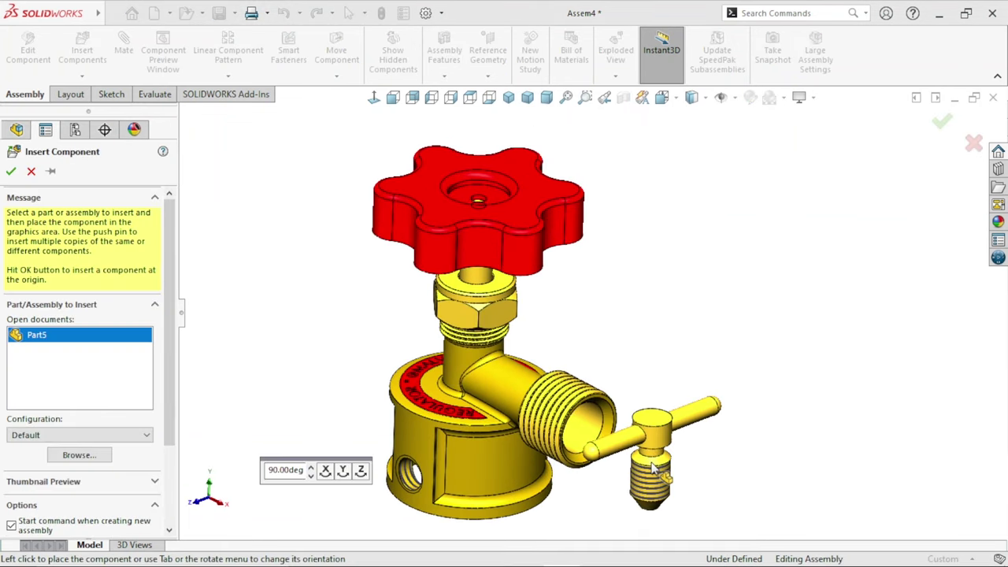
pyautogui.scroll(-3, 551, 374)
pyautogui.click(447, 375)
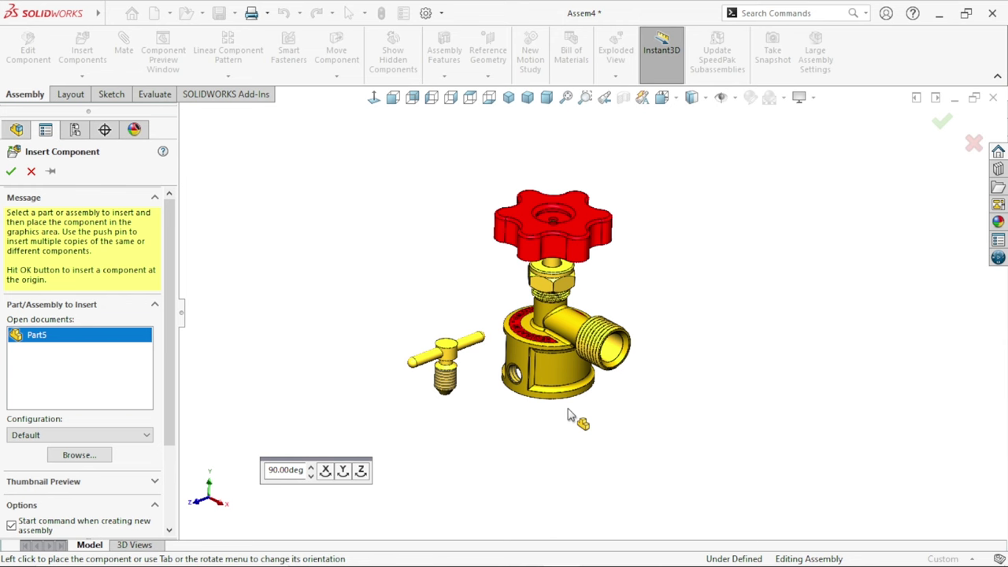
pyautogui.scroll(-3, 484, 394)
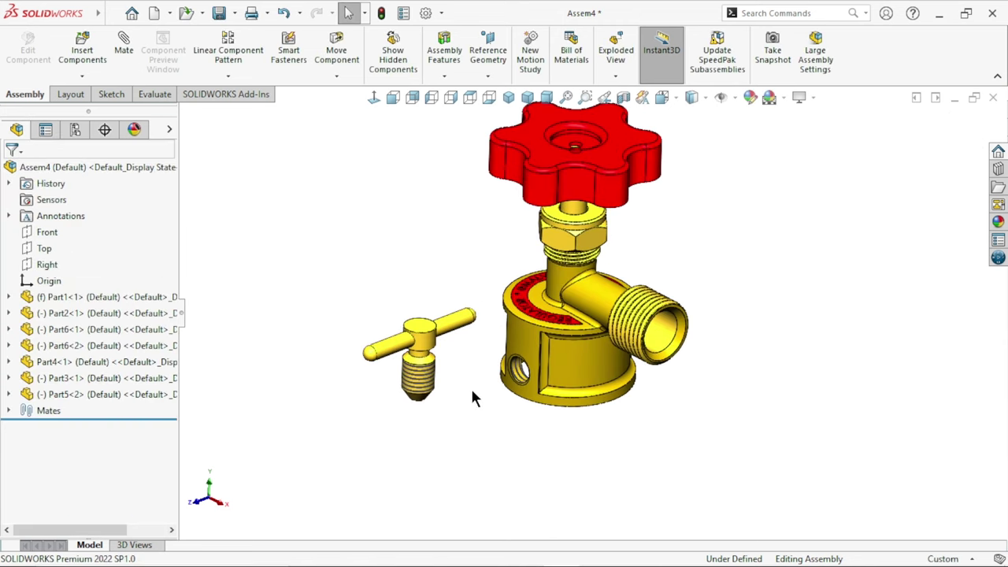
# - Rotate the T-handle screw so its shaft points toward the side hole
pyautogui.click(337, 76)
pyautogui.click(349, 110)
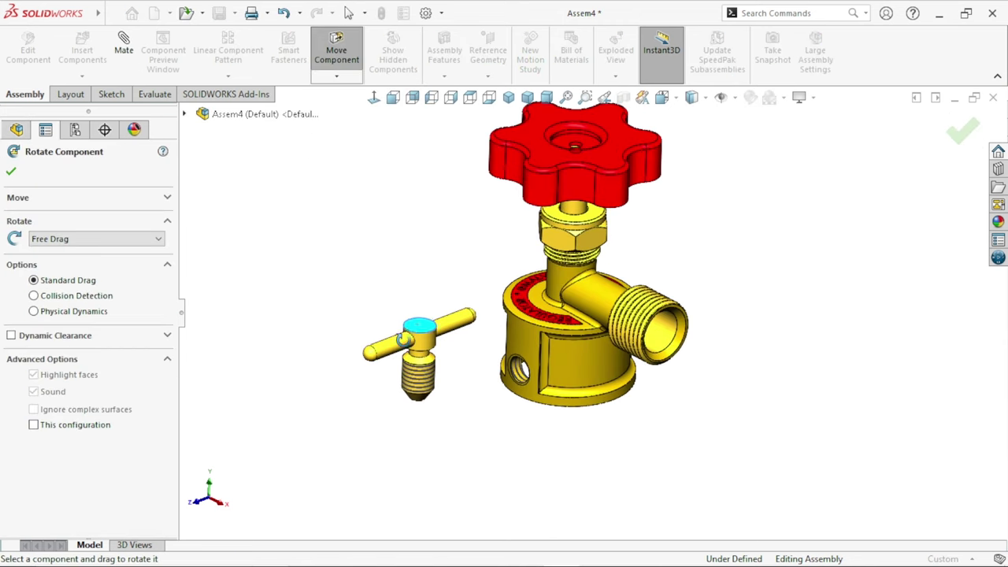
pyautogui.moveTo(403, 338); pyautogui.dragTo(359, 457)
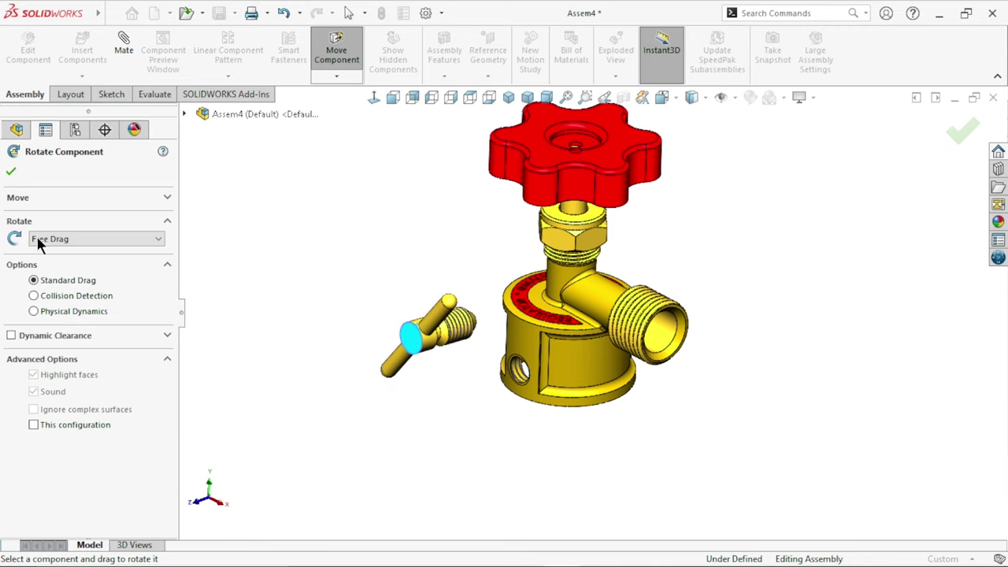
pyautogui.press('Escape')
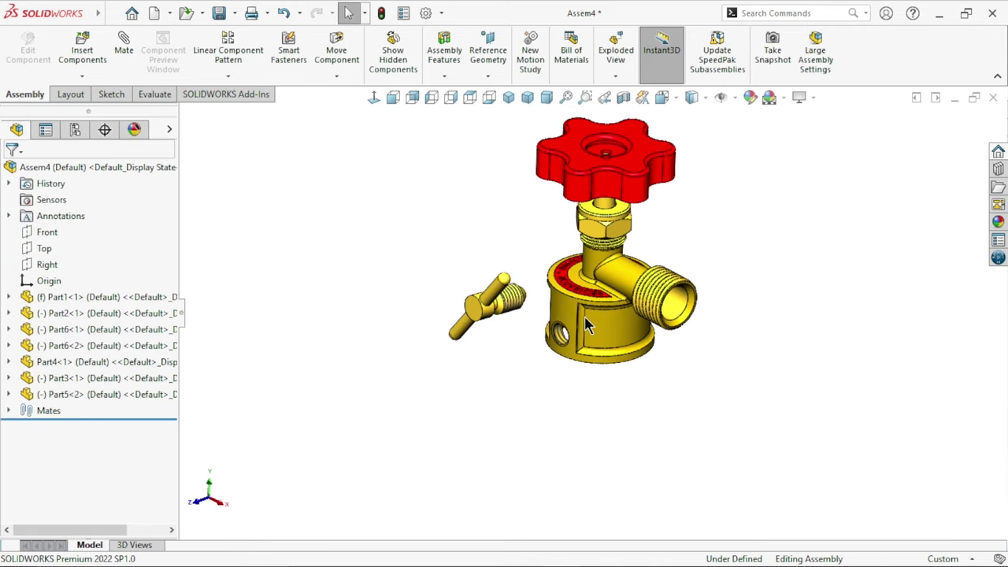
pyautogui.scroll(-2, 541, 353)
pyautogui.scroll(-3, 528, 356)
# - Make the threaded shaft concentric with the M8x1.25 side hole and pull the screw out along its axis
pyautogui.click(523, 356)
pyautogui.scroll(3, 378, 380)
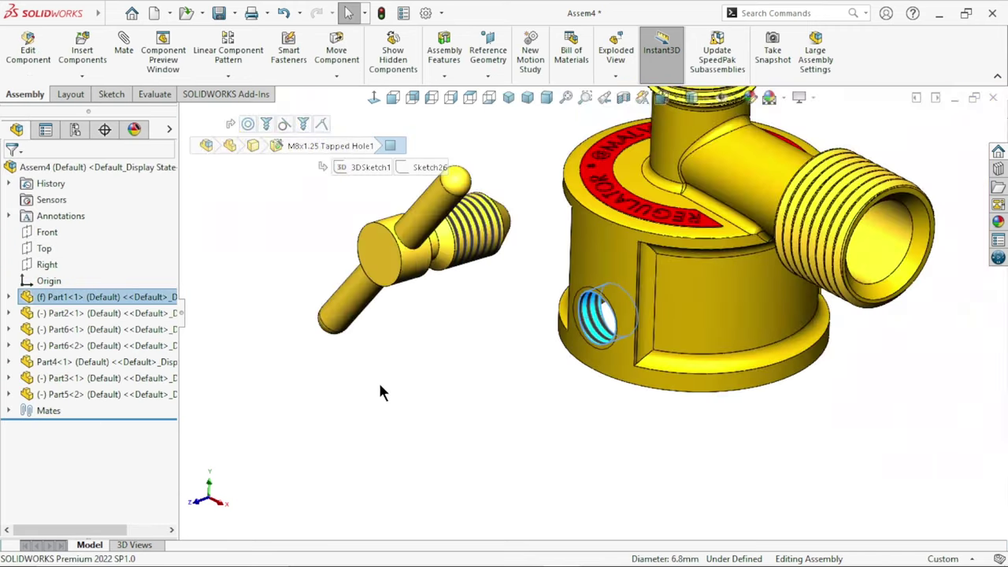
pyautogui.scroll(-2, 539, 255)
pyautogui.scroll(-1, 406, 216)
pyautogui.keyDown('ctrl'); pyautogui.click(404, 227); pyautogui.keyUp('ctrl')
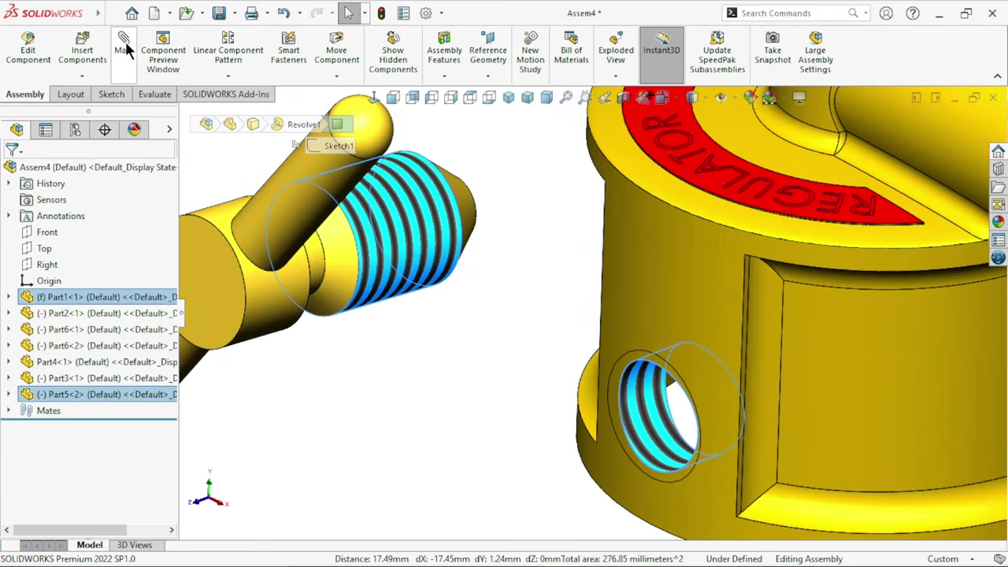
pyautogui.click(385, 349)
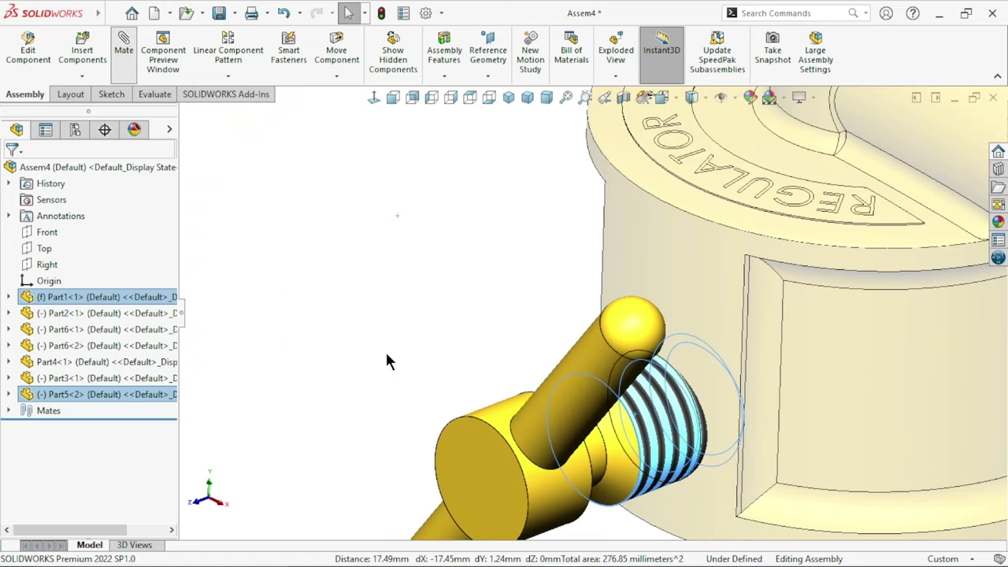
pyautogui.click(368, 377)
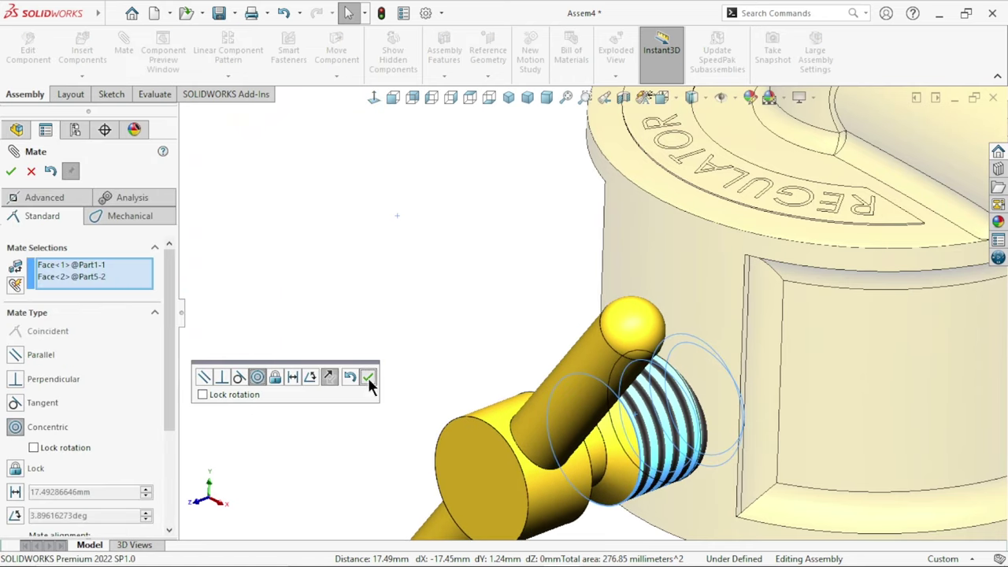
pyautogui.press('z')
pyautogui.scroll(-3, 676, 387)
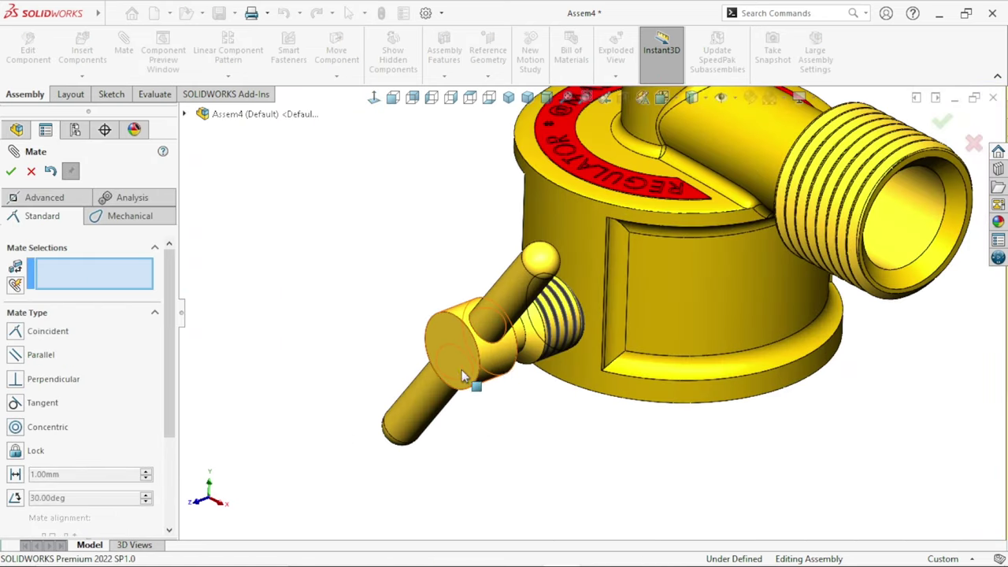
pyautogui.moveTo(463, 373)
pyautogui.mouseDown()
pyautogui.moveTo(423, 404)
pyautogui.moveTo(304, 399)
pyautogui.mouseUp()
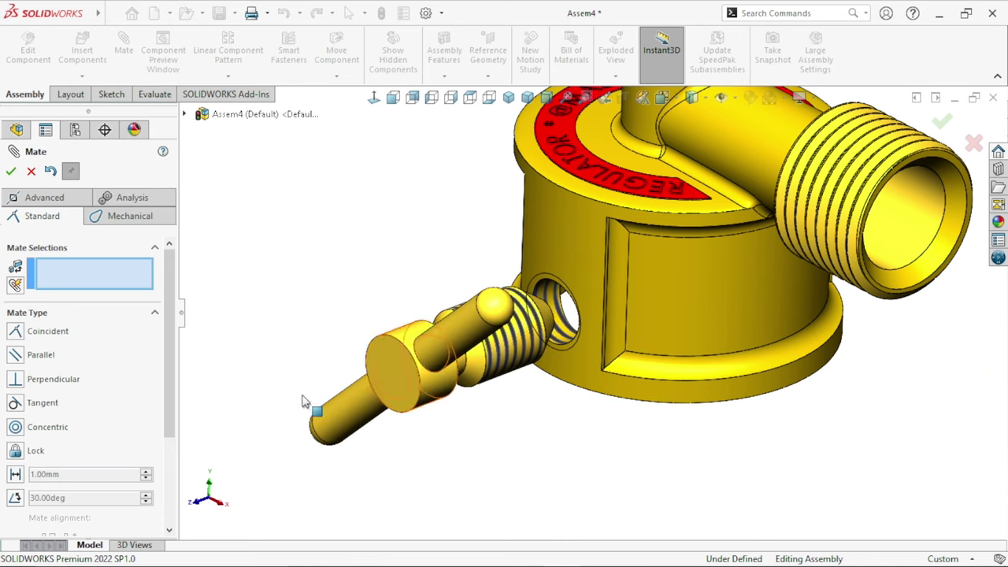
# - Set up a 1 rev/mm Screw mate on the side-hole thread face and expand Part5<2> in the tree
pyautogui.click(130, 216)
pyautogui.click(15, 446)
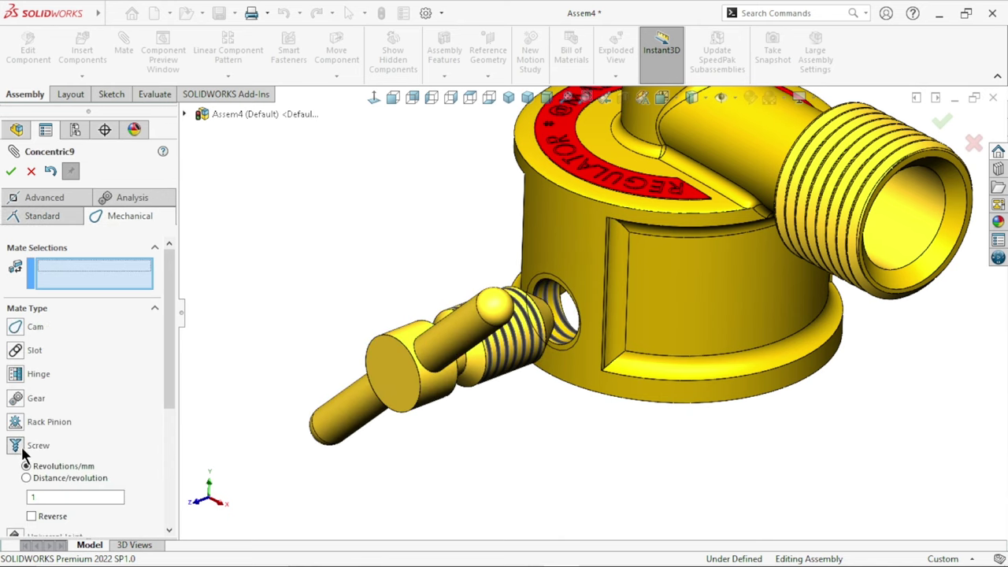
pyautogui.scroll(2, 519, 427)
pyautogui.scroll(-2, 473, 410)
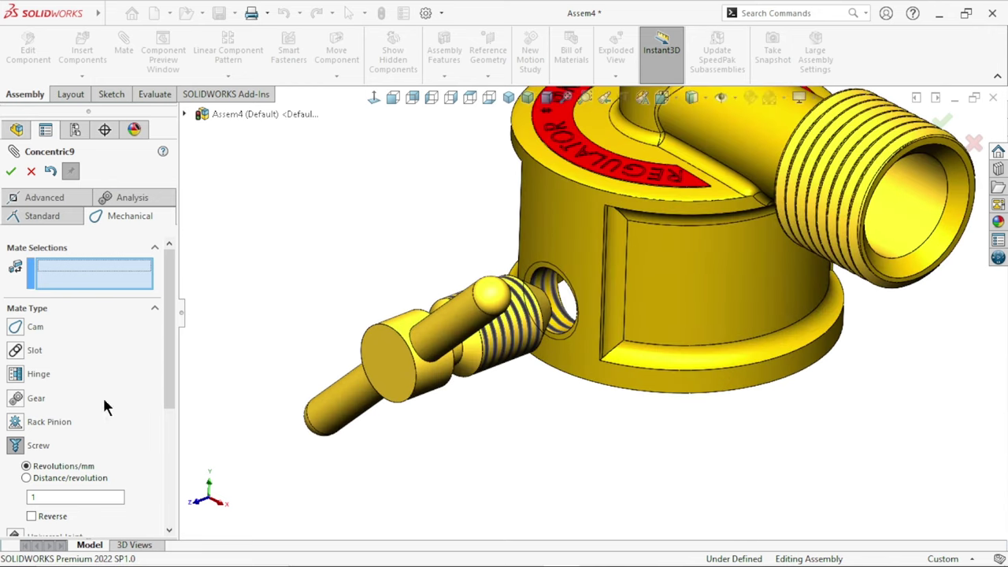
pyautogui.scroll(-2, 567, 331)
pyautogui.click(540, 325)
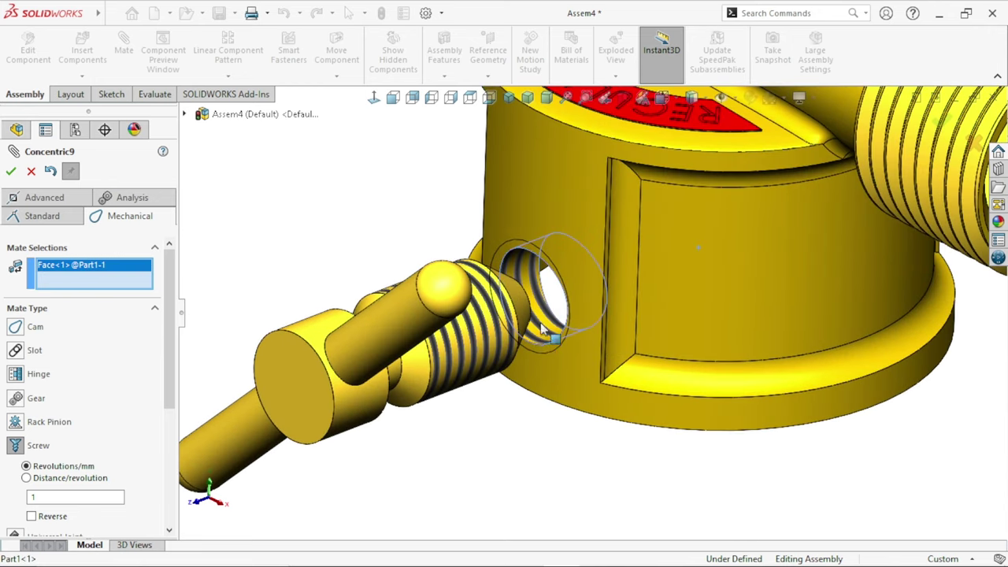
pyautogui.scroll(2, 501, 433)
pyautogui.scroll(1, 501, 433)
pyautogui.scroll(-2, 598, 337)
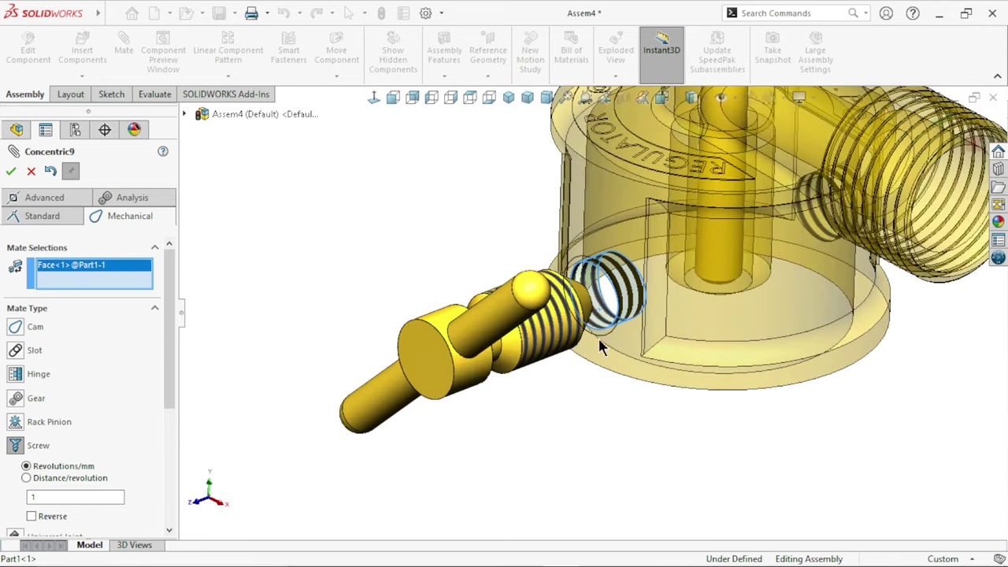
pyautogui.click(184, 114)
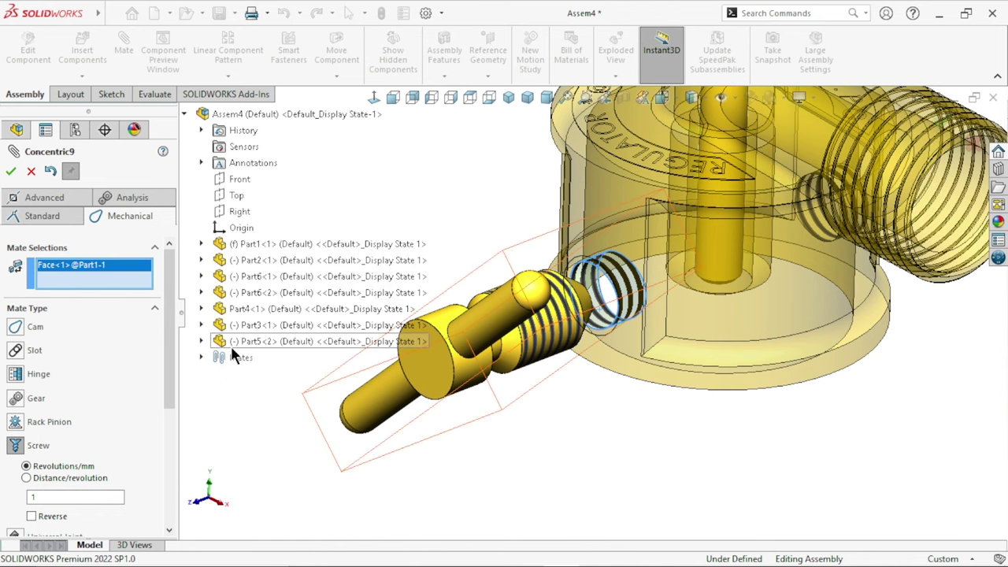
pyautogui.click(208, 341)
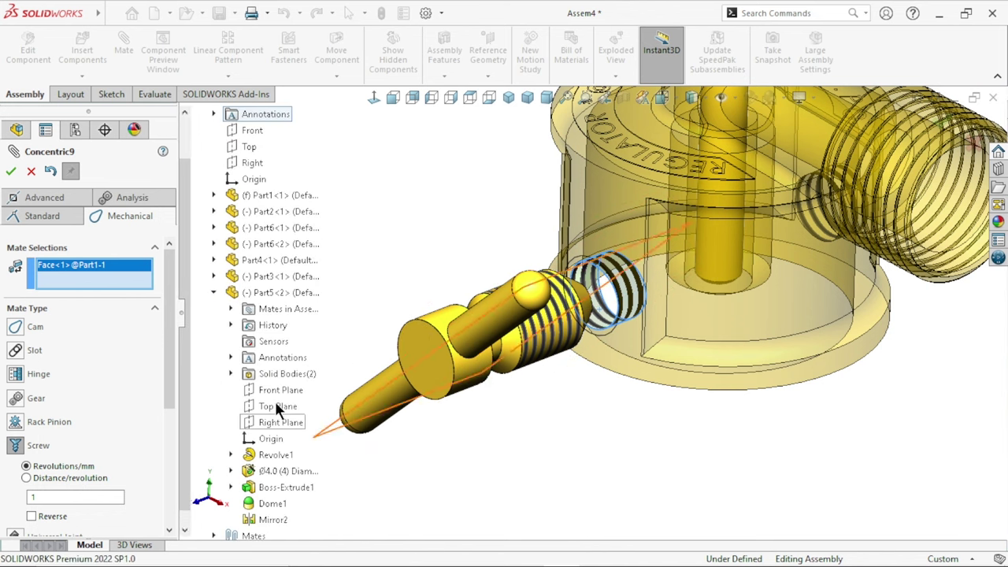
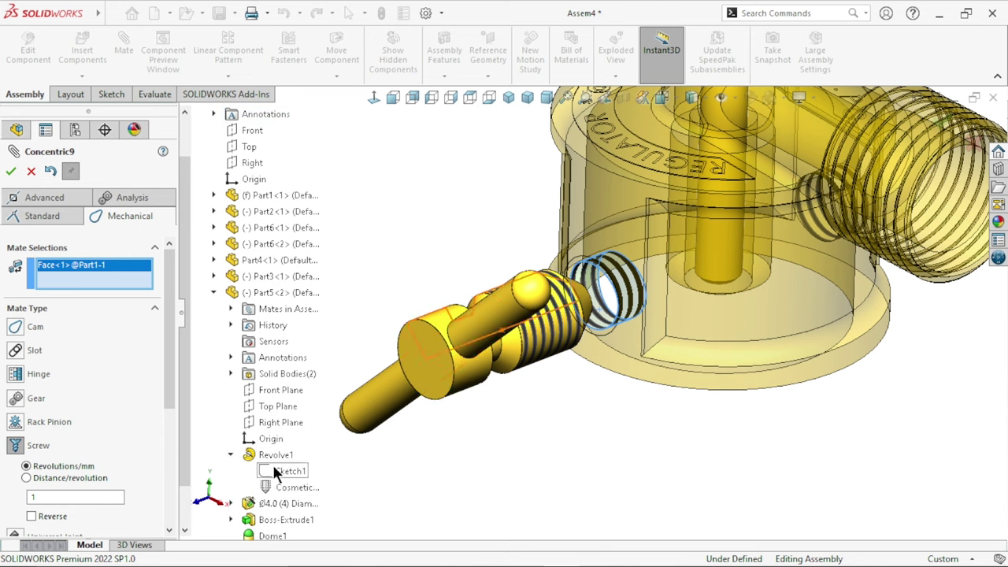
# - Screw-mate the T-handle pin's Sketch1 line to the side hole at 1.25 revolutions/mm, reversed
pyautogui.rightClick(285, 476)
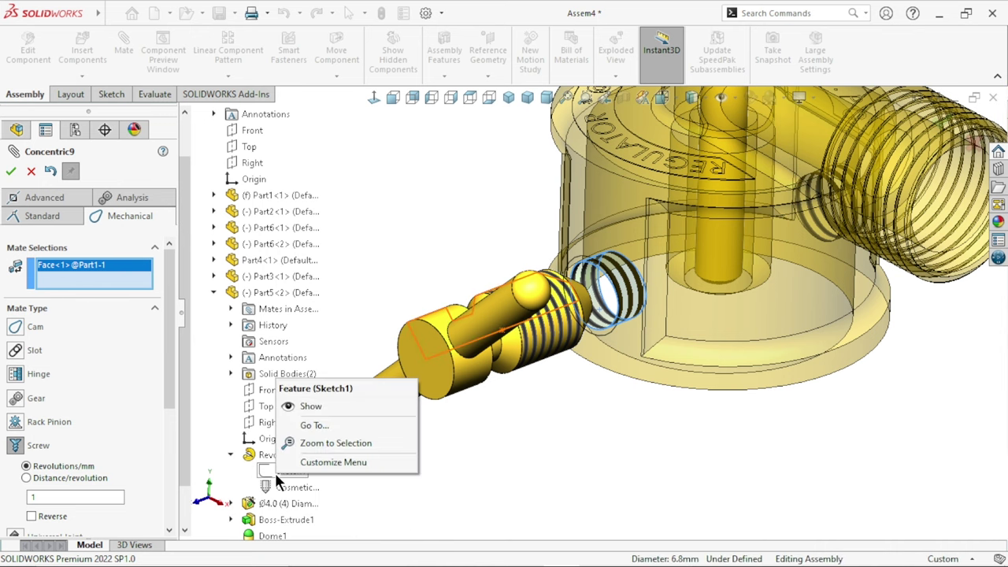
pyautogui.click(315, 404)
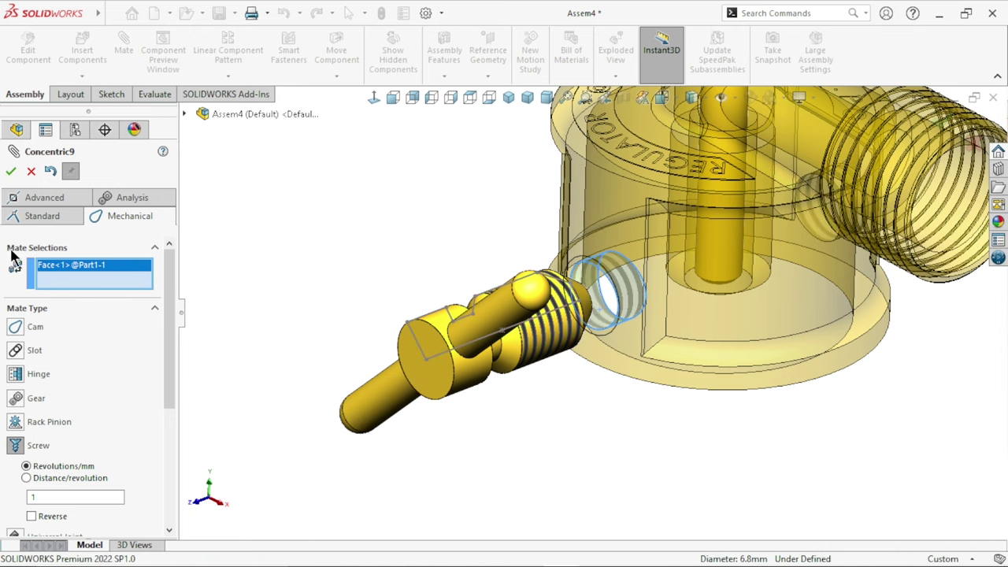
pyautogui.scroll(-2, 504, 346)
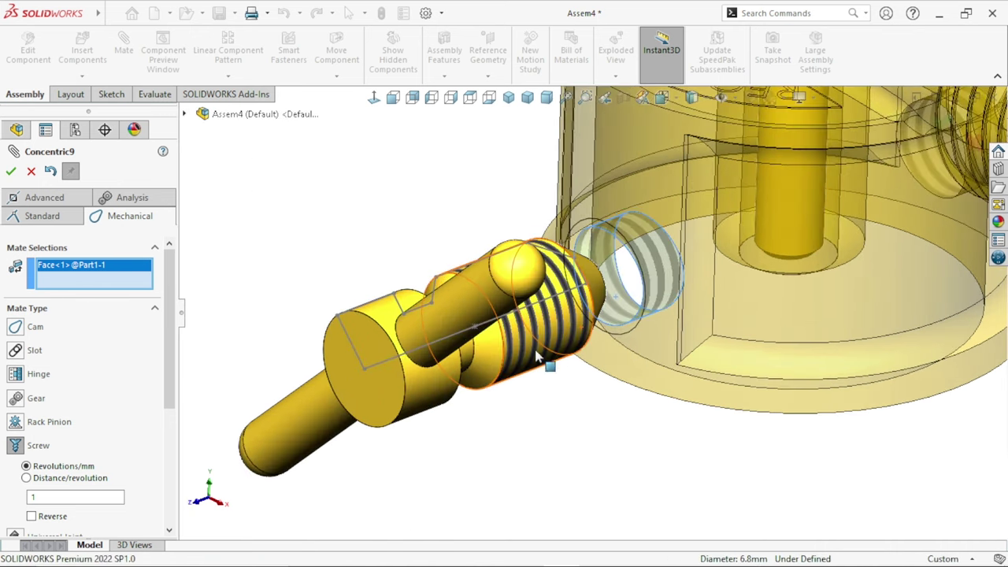
pyautogui.click(451, 347)
pyautogui.scroll(3, 628, 352)
pyautogui.scroll(-2, 627, 352)
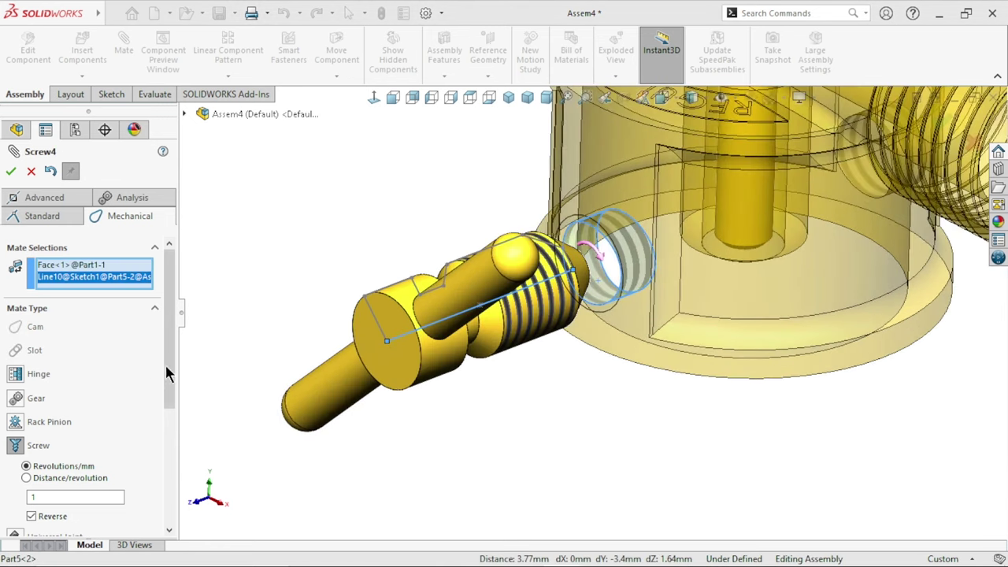
pyautogui.click(42, 497)
pyautogui.write('.25')
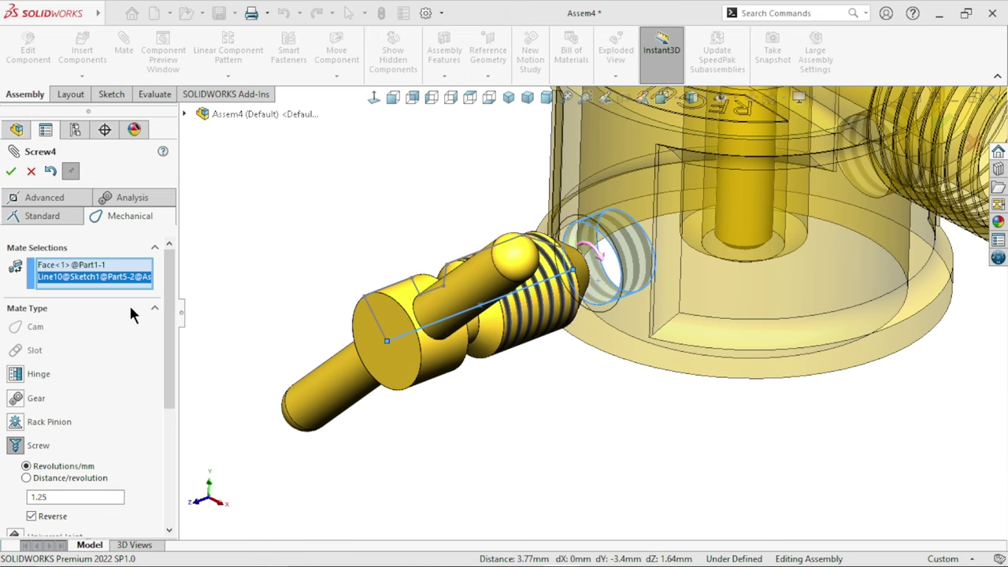
pyautogui.click(10, 173)
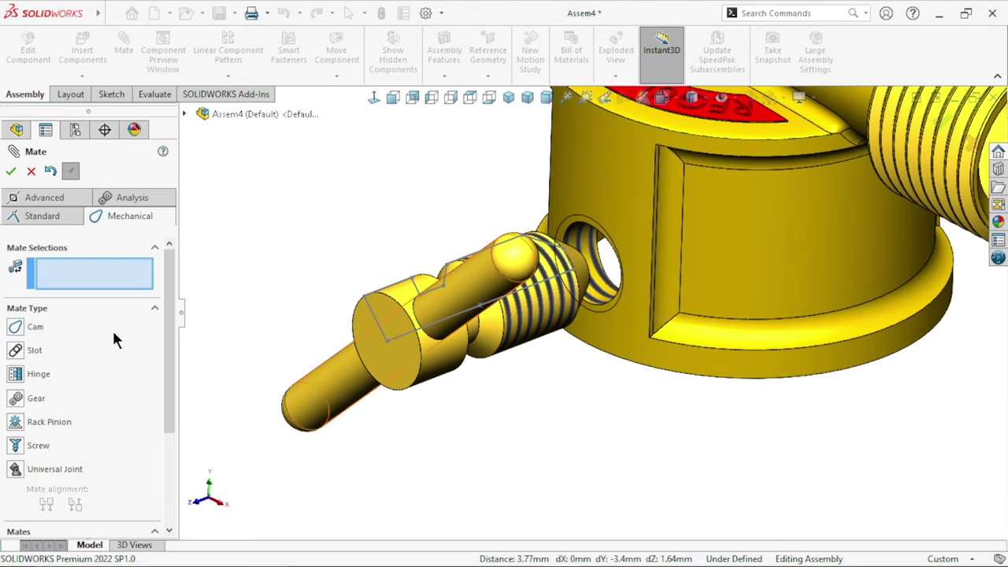
# - Turn the T-handle pin in its threaded hole, trying upright and horizontal positions
pyautogui.press('Escape')
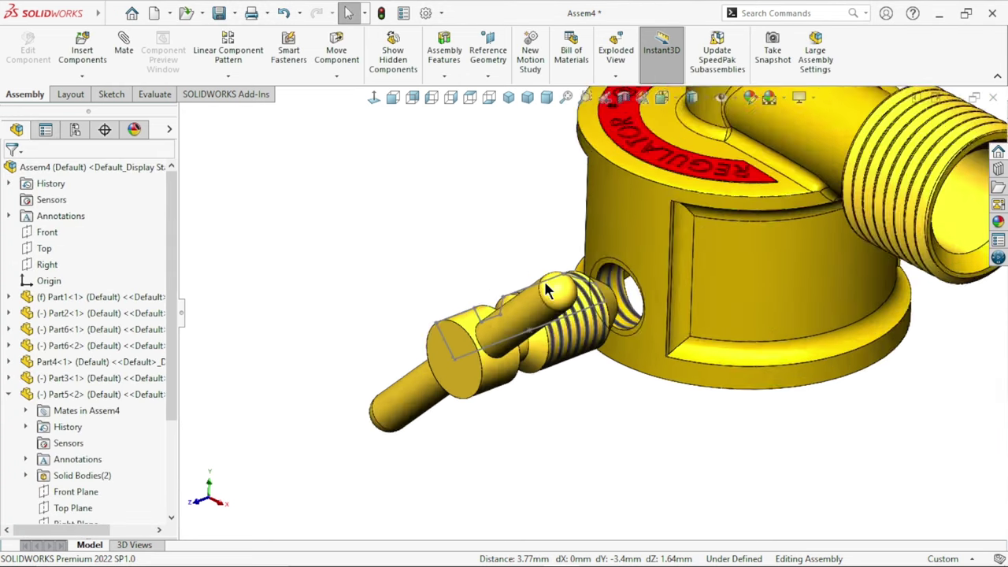
pyautogui.scroll(-2, 474, 381)
pyautogui.click(478, 388)
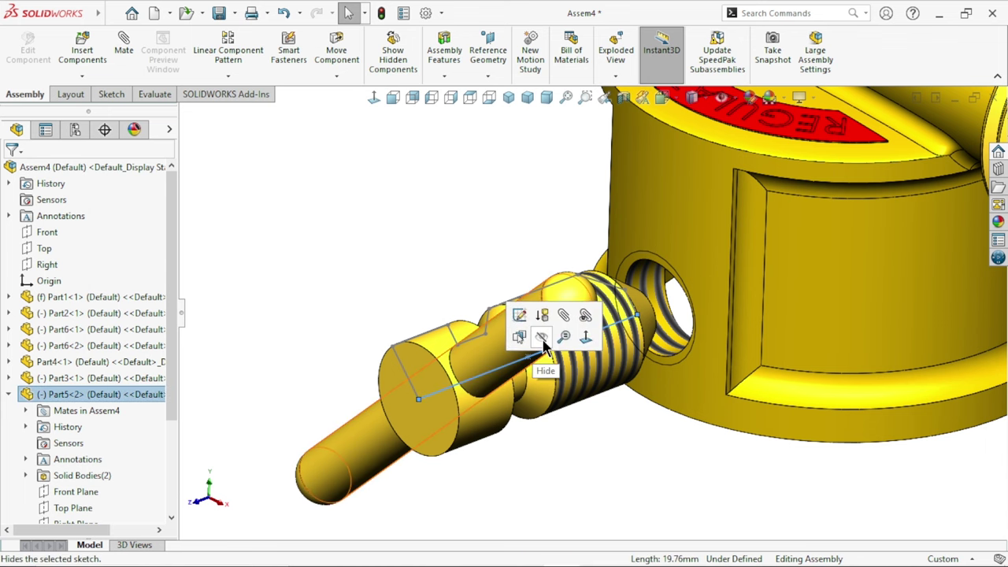
pyautogui.scroll(2, 622, 354)
pyautogui.scroll(-2, 618, 342)
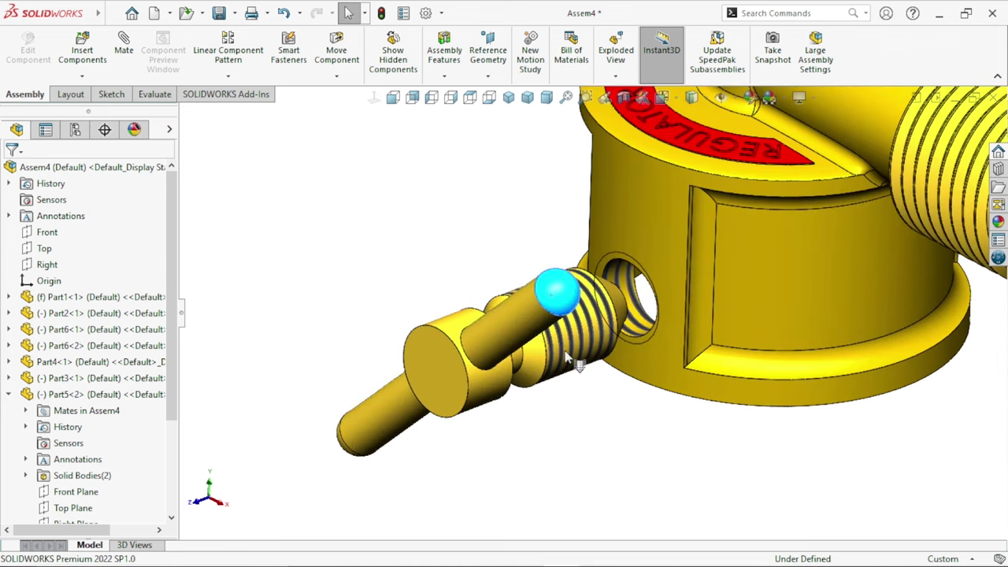
pyautogui.moveTo(565, 356); pyautogui.dragTo(560, 364)
pyautogui.scroll(2, 557, 364)
pyautogui.scroll(-2, 557, 366)
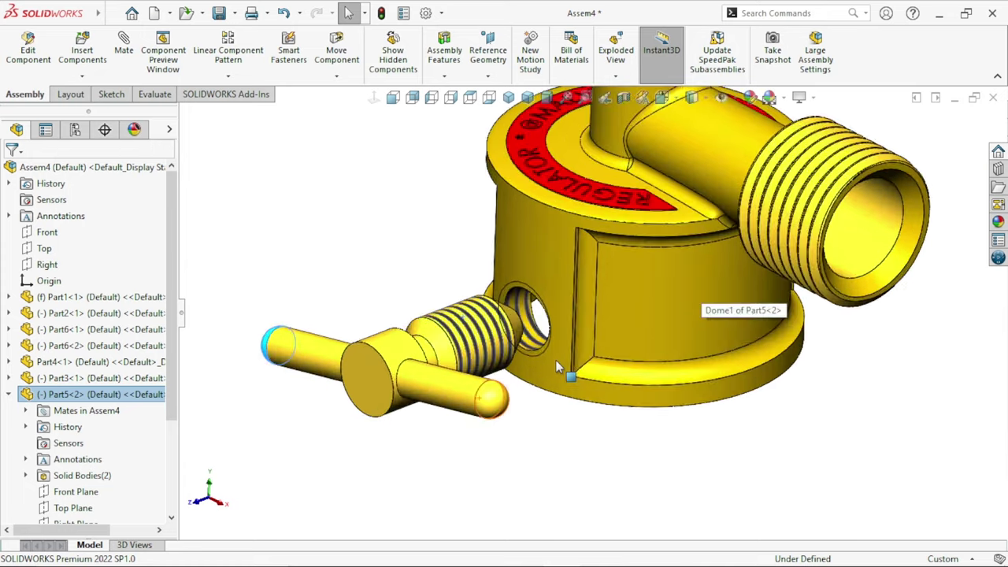
pyautogui.moveTo(556, 366); pyautogui.dragTo(558, 473, button='middle')
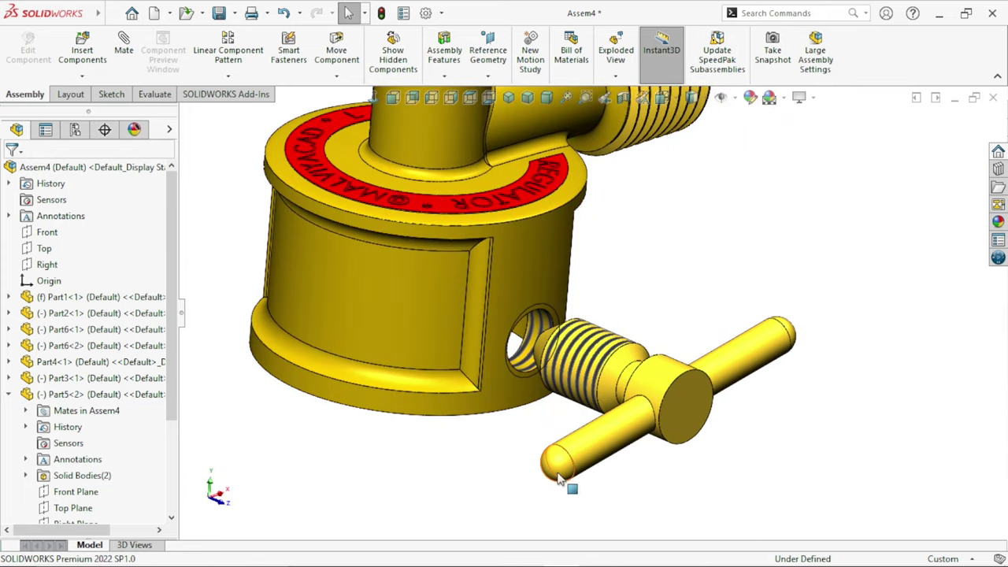
pyautogui.moveTo(555, 463)
pyautogui.mouseDown()
pyautogui.moveTo(611, 195)
pyautogui.moveTo(682, 508)
pyautogui.moveTo(790, 364)
pyautogui.moveTo(453, 432)
pyautogui.moveTo(806, 197)
pyautogui.moveTo(881, 433)
pyautogui.moveTo(446, 171)
pyautogui.moveTo(756, 514)
pyautogui.moveTo(349, 276)
pyautogui.moveTo(758, 324)
pyautogui.moveTo(377, 433)
pyautogui.moveTo(731, 241)
pyautogui.moveTo(450, 499)
pyautogui.moveTo(698, 206)
pyautogui.moveTo(488, 546)
pyautogui.moveTo(582, 181)
pyautogui.moveTo(504, 362)
pyautogui.moveTo(547, 196)
pyautogui.moveTo(703, 556)
pyautogui.moveTo(428, 439)
pyautogui.mouseUp()
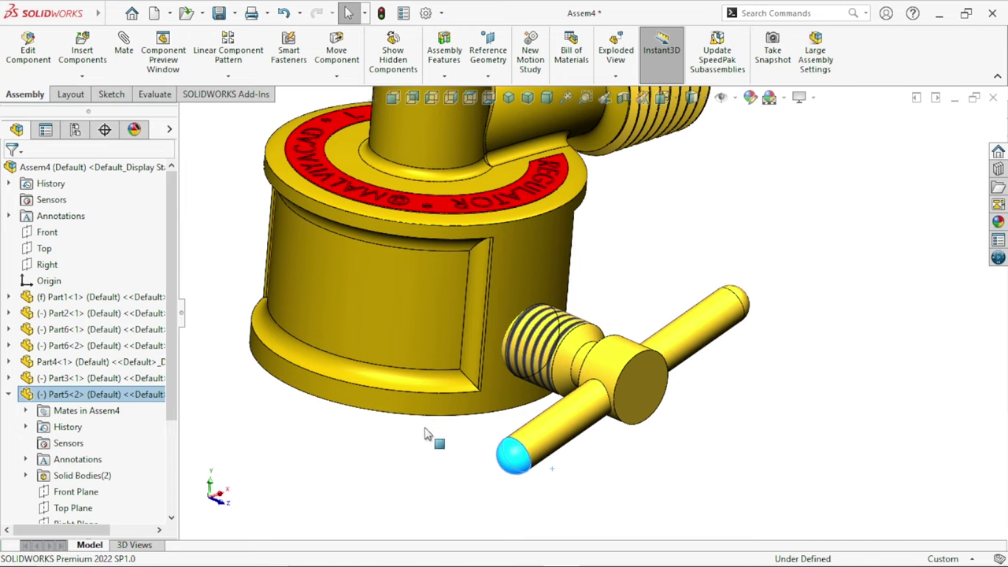
pyautogui.moveTo(428, 439)
pyautogui.mouseDown(button='middle')
pyautogui.moveTo(464, 404)
pyautogui.moveTo(785, 427)
pyautogui.moveTo(760, 426)
pyautogui.moveTo(683, 355)
pyautogui.mouseUp(button='middle')
# - Leave the T-handle pin at a slanted diagonal angle, then bring up the component pattern options
pyautogui.press('Escape')
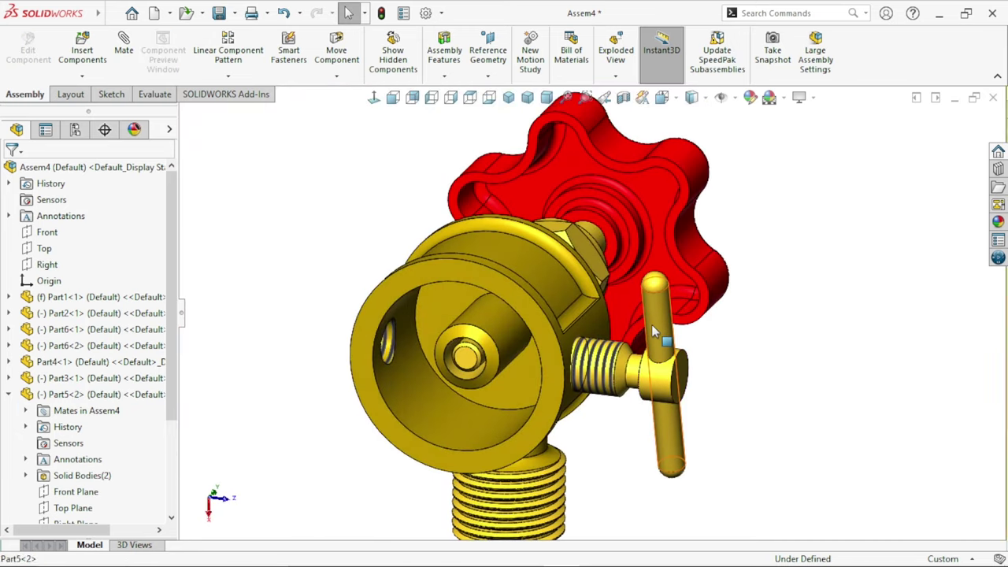
pyautogui.moveTo(651, 325)
pyautogui.mouseDown()
pyautogui.moveTo(819, 469)
pyautogui.moveTo(670, 244)
pyautogui.moveTo(512, 446)
pyautogui.moveTo(792, 397)
pyautogui.moveTo(664, 198)
pyautogui.moveTo(490, 400)
pyautogui.moveTo(660, 468)
pyautogui.moveTo(806, 418)
pyautogui.moveTo(759, 448)
pyautogui.mouseUp()
pyautogui.scroll(3, 759, 448)
pyautogui.moveTo(758, 448); pyautogui.dragTo(652, 354, button='middle')
pyautogui.scroll(-3, 490, 272)
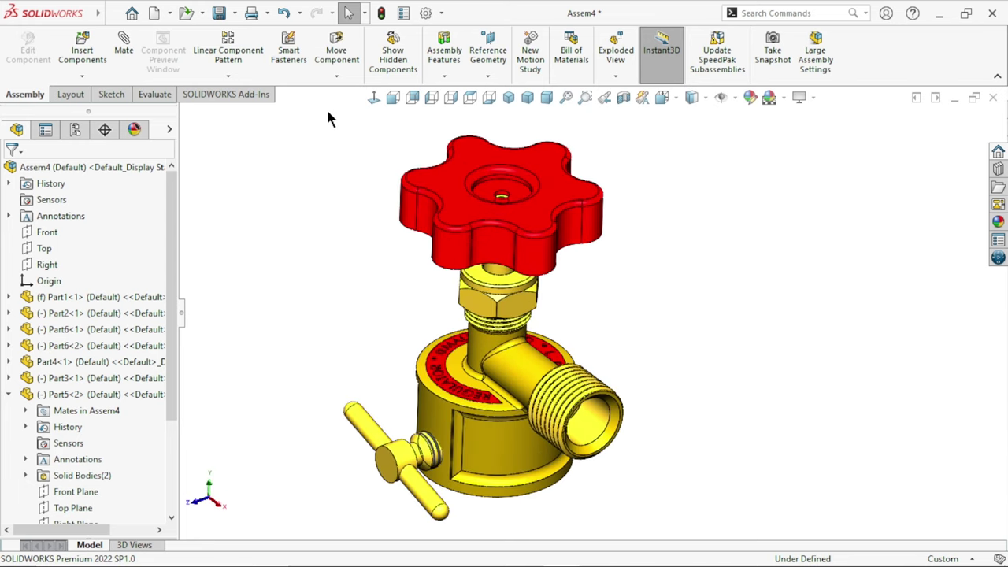
pyautogui.click(327, 77)
pyautogui.click(227, 74)
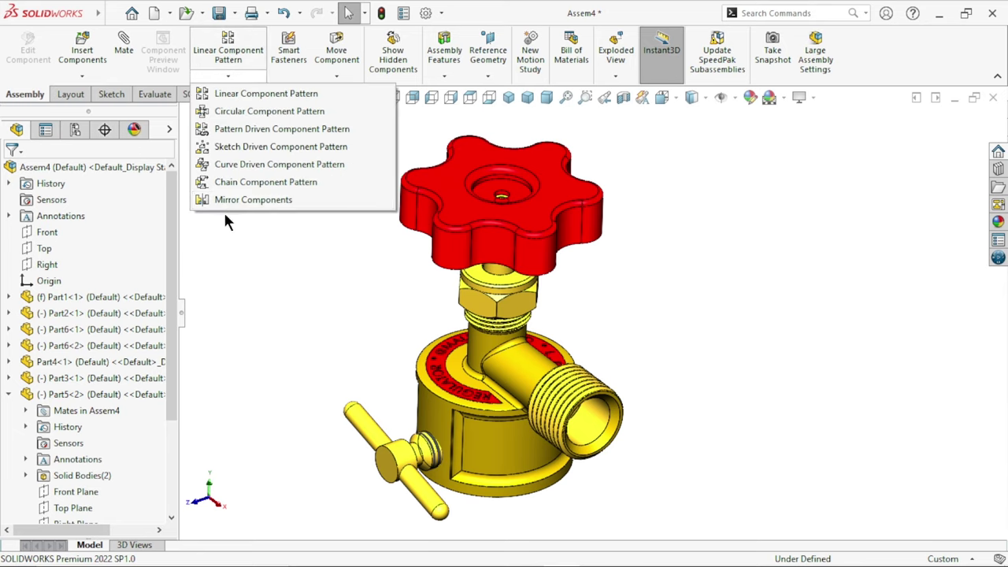
# - Mirror Part5<2> about the Front plane to place a second T-handle opposite
pyautogui.click(240, 200)
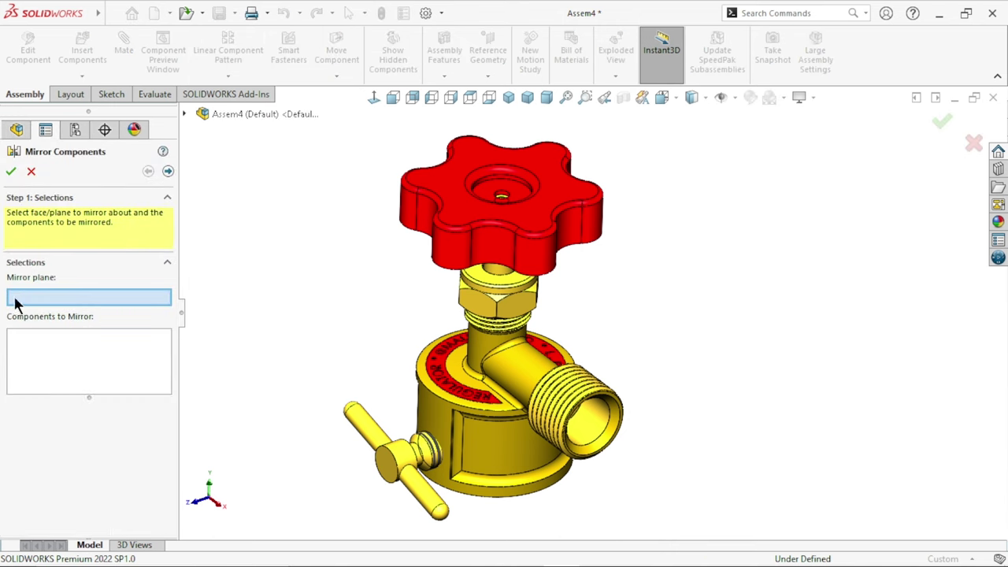
pyautogui.click(186, 114)
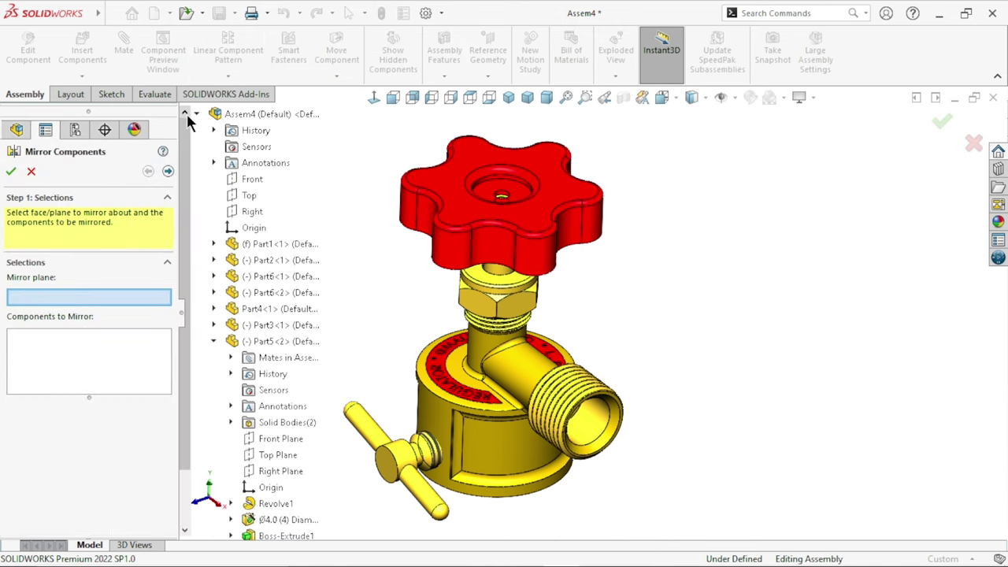
pyautogui.click(214, 342)
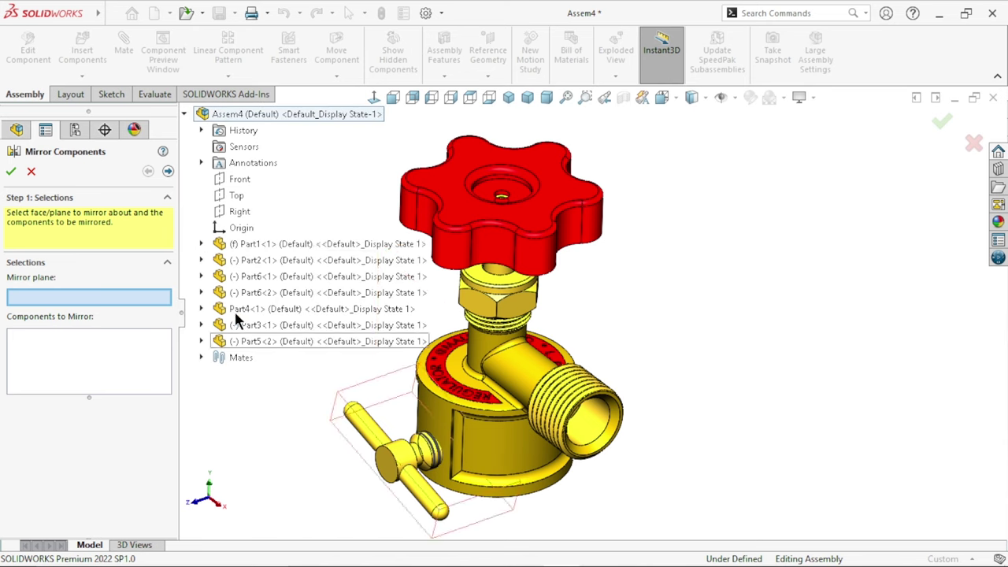
pyautogui.click(238, 182)
pyautogui.scroll(3, 906, 406)
pyautogui.moveTo(893, 404)
pyautogui.mouseDown(button='middle')
pyautogui.moveTo(839, 369)
pyautogui.moveTo(850, 353)
pyautogui.moveTo(879, 418)
pyautogui.moveTo(815, 449)
pyautogui.mouseUp(button='middle')
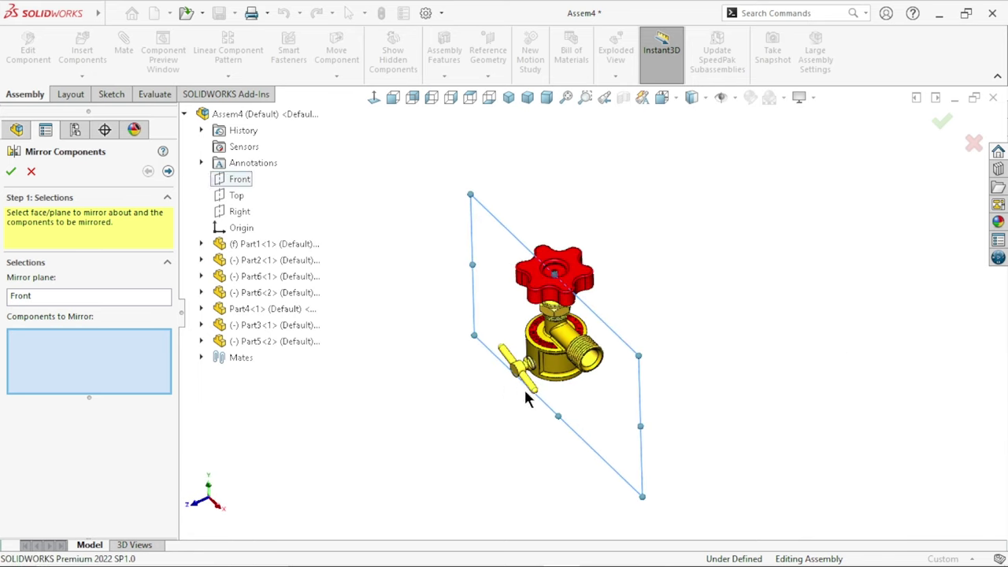
pyautogui.scroll(-3, 526, 398)
pyautogui.scroll(-3, 473, 413)
pyautogui.click(424, 342)
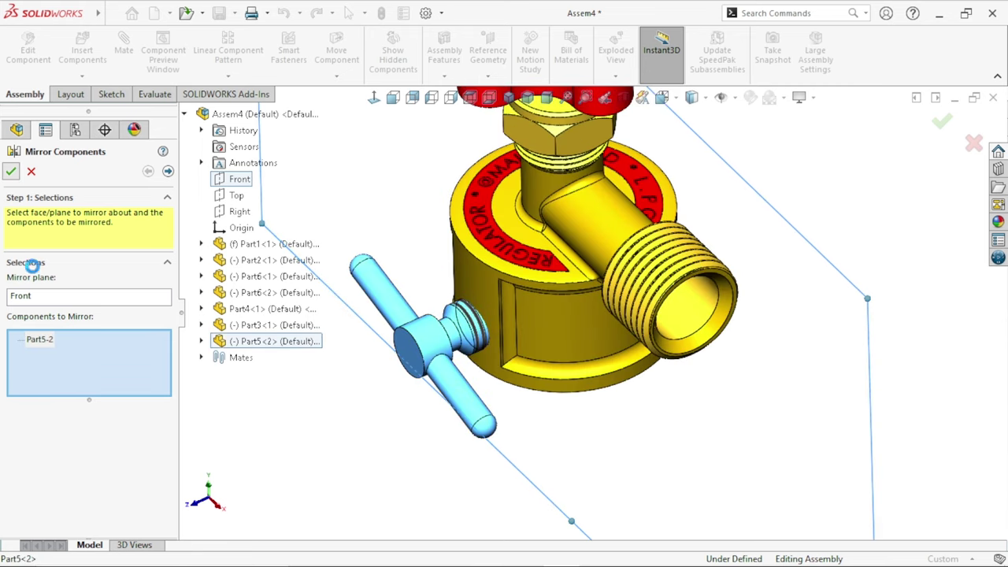
pyautogui.press('Return')
pyautogui.scroll(3, 386, 423)
pyautogui.scroll(-3, 386, 423)
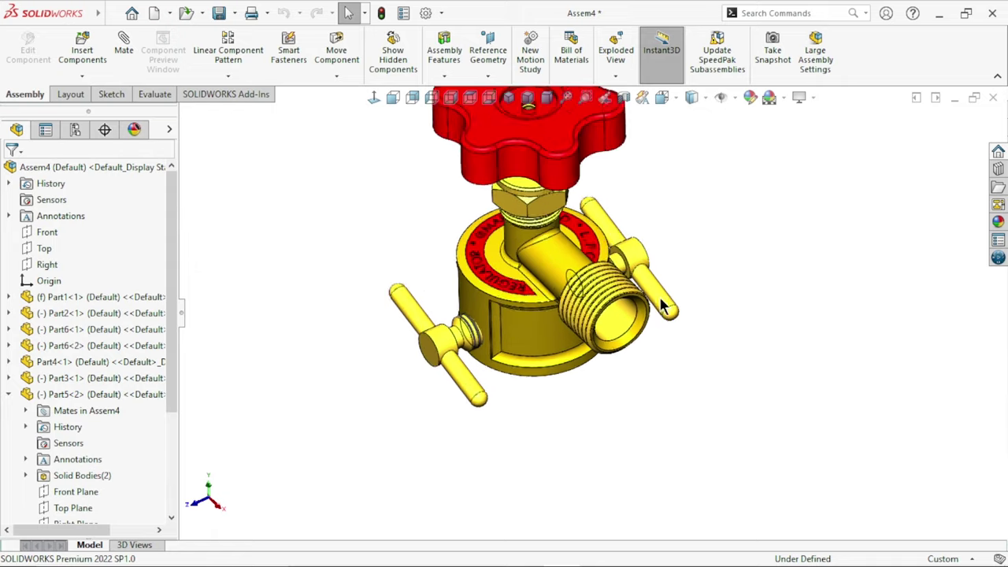
pyautogui.moveTo(386, 423)
pyautogui.mouseDown(button='middle')
pyautogui.moveTo(607, 376)
pyautogui.moveTo(643, 432)
pyautogui.moveTo(630, 299)
pyautogui.moveTo(611, 386)
pyautogui.moveTo(697, 404)
pyautogui.moveTo(760, 495)
pyautogui.moveTo(728, 418)
pyautogui.mouseUp(button='middle')
# - Insert the Part8 barbed nozzle from the Gas Regulator folder, viewing the assembly isometrically
pyautogui.scroll(5, 643, 431)
pyautogui.scroll(-5, 611, 386)
pyautogui.scroll(5, 669, 370)
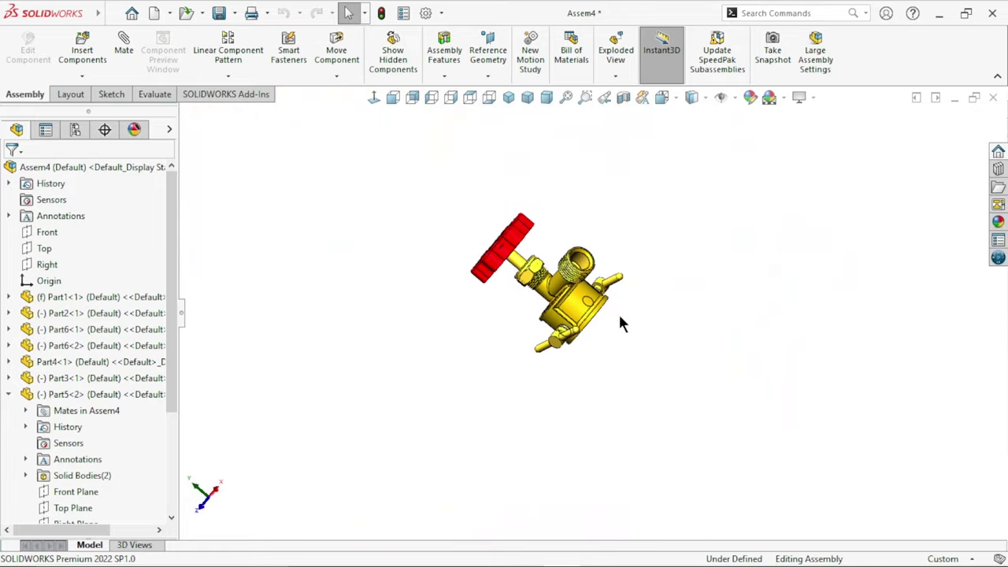
pyautogui.click(507, 98)
pyautogui.scroll(3, 637, 334)
pyautogui.scroll(-3, 740, 331)
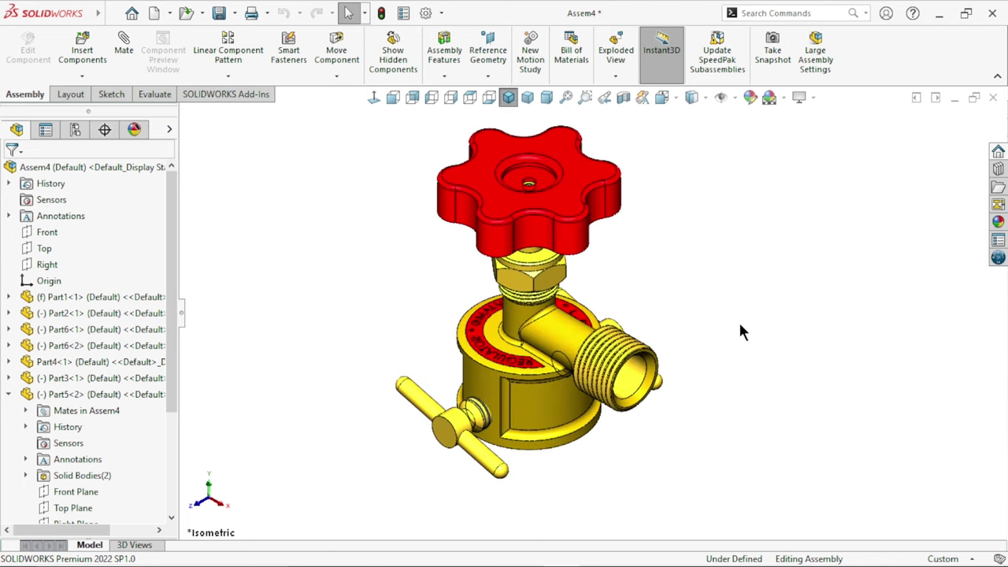
pyautogui.scroll(2, 743, 337)
pyautogui.click(99, 70)
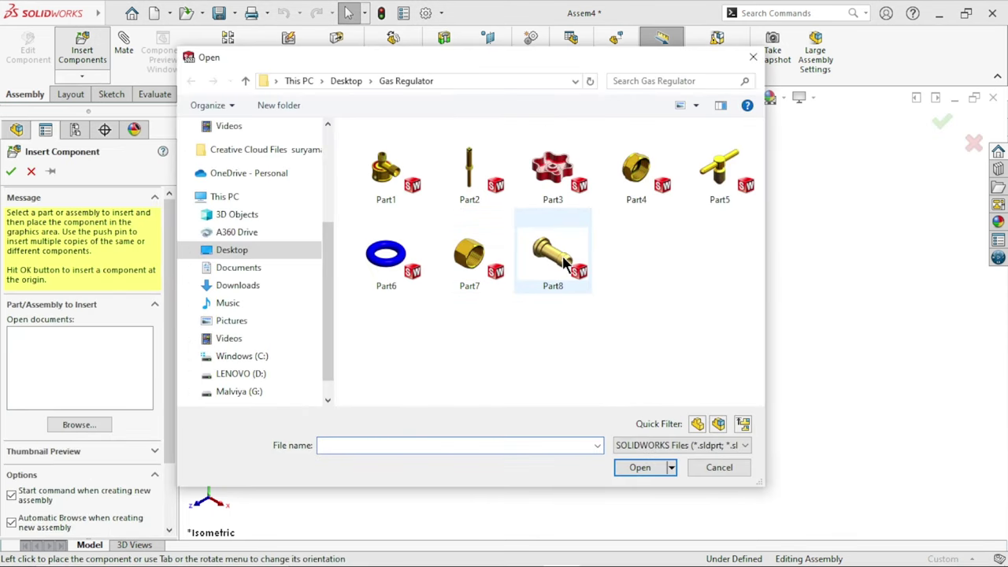
pyautogui.click(554, 268)
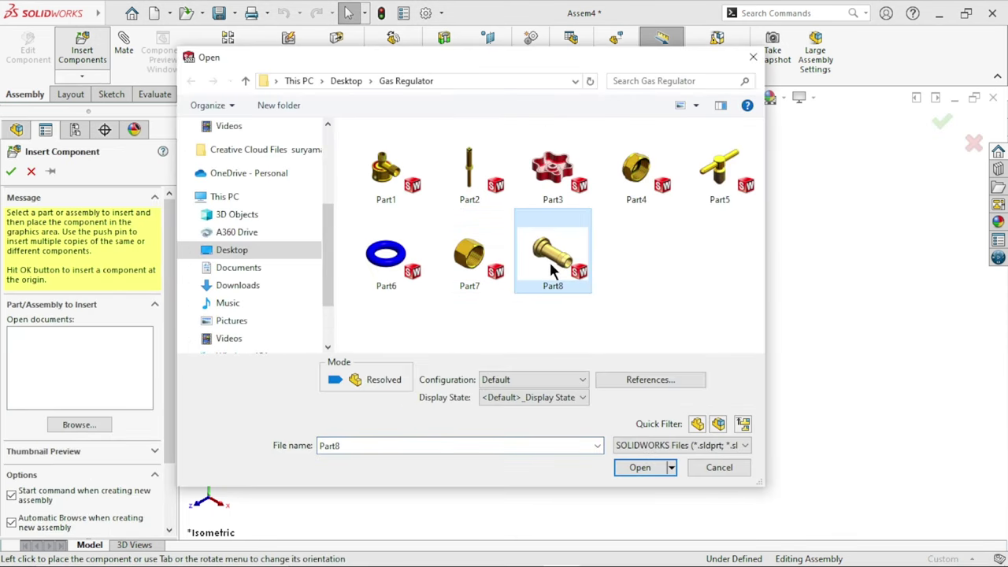
pyautogui.click(638, 468)
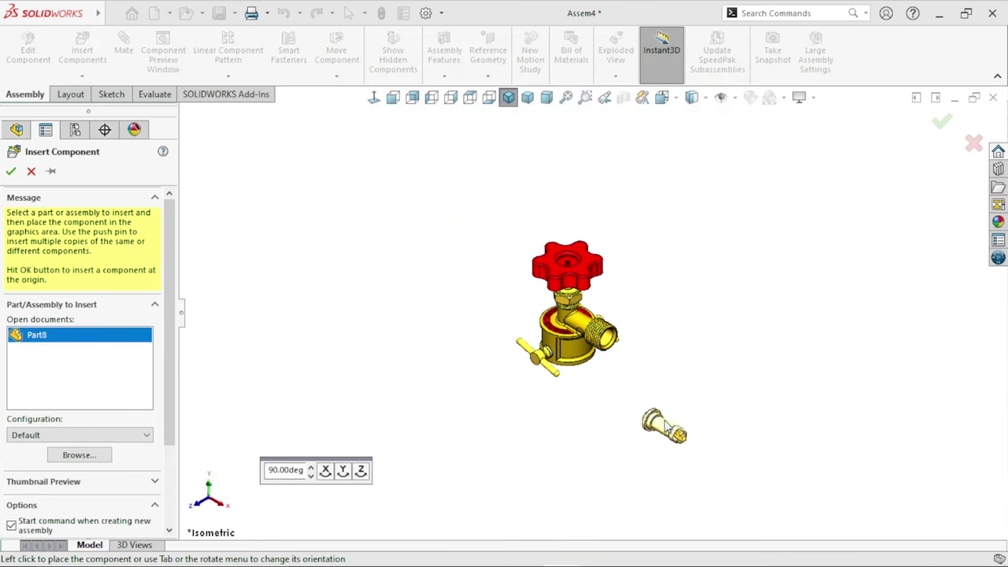
# - Select the threaded port's inner bore and the nozzle's cylindrical face together
pyautogui.scroll(-5, 638, 351)
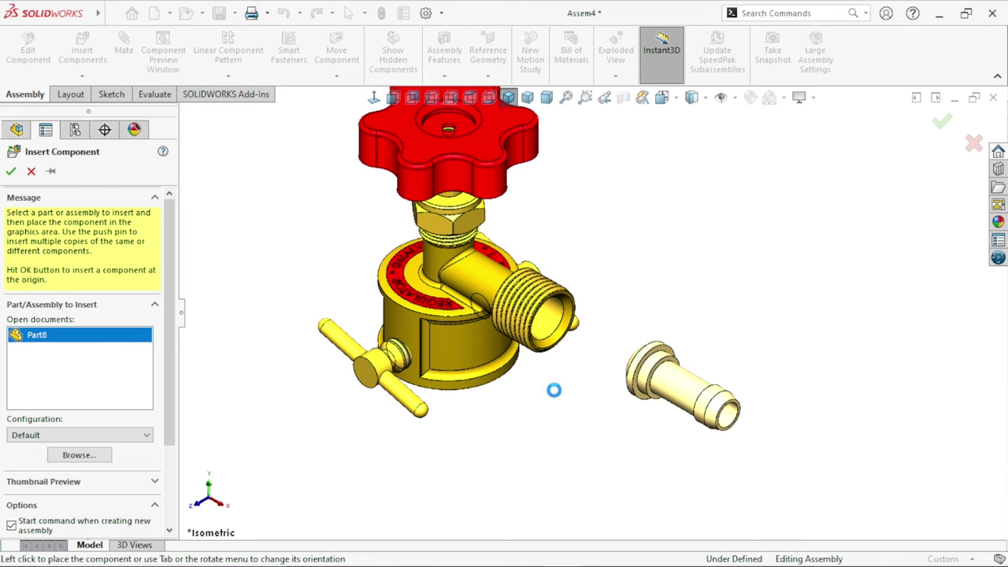
pyautogui.scroll(2, 660, 309)
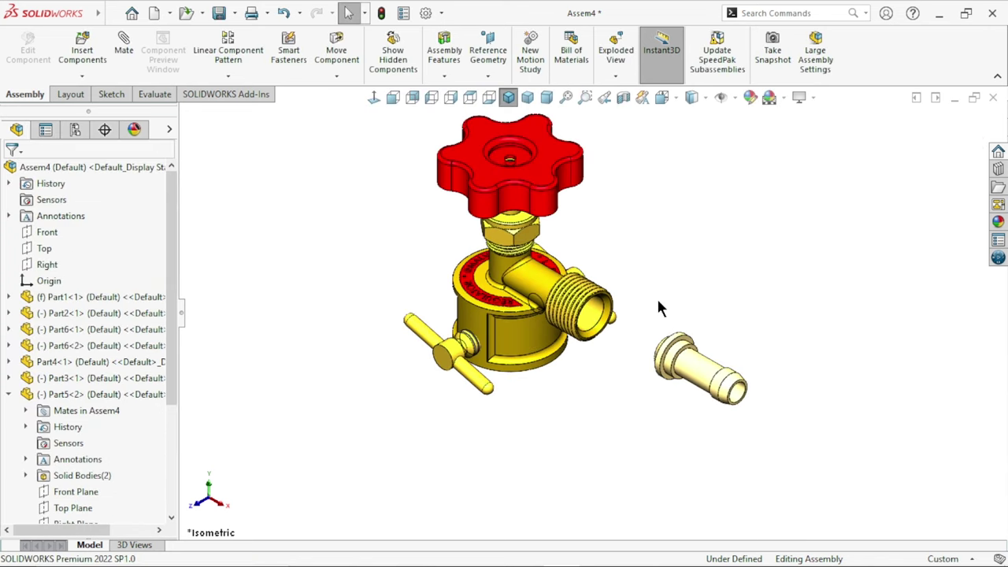
pyautogui.scroll(-2, 660, 308)
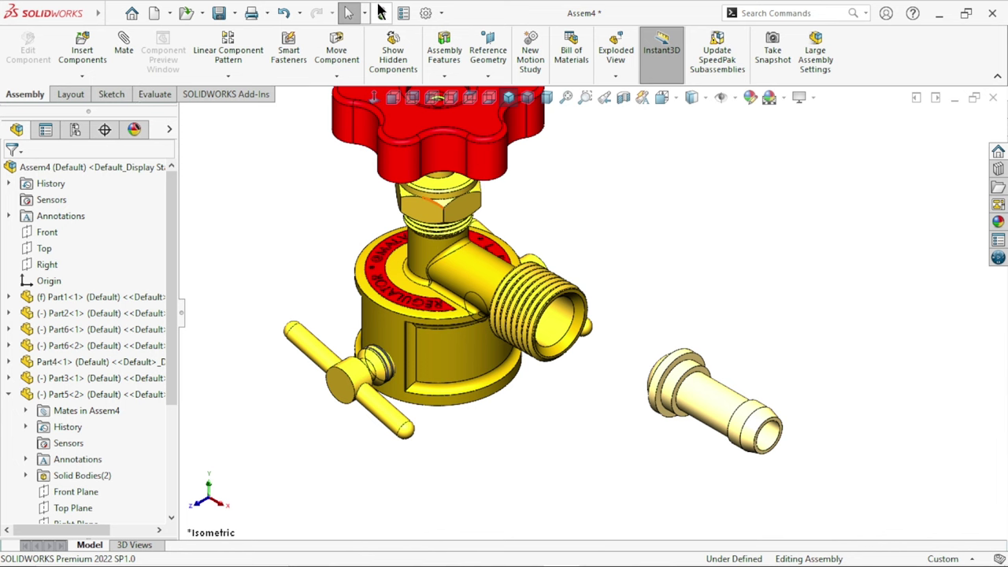
pyautogui.scroll(-3, 604, 343)
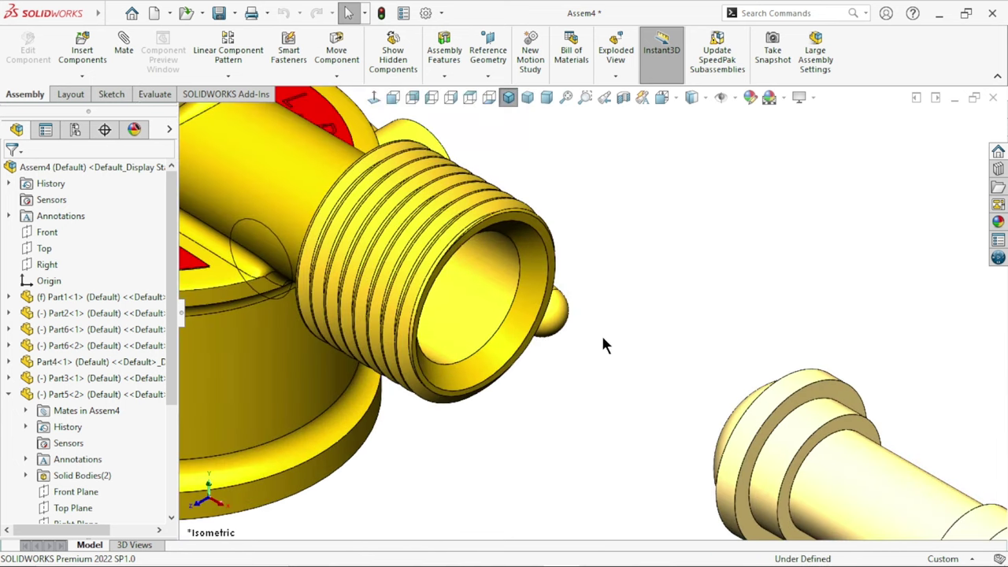
pyautogui.click(501, 323)
pyautogui.scroll(4, 562, 406)
pyautogui.scroll(-2, 619, 362)
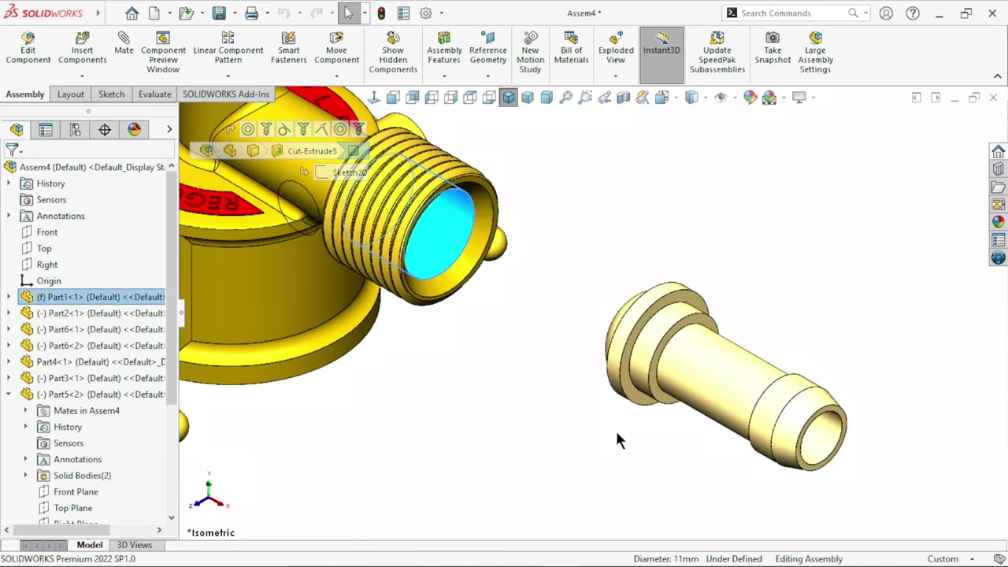
pyautogui.click(699, 376)
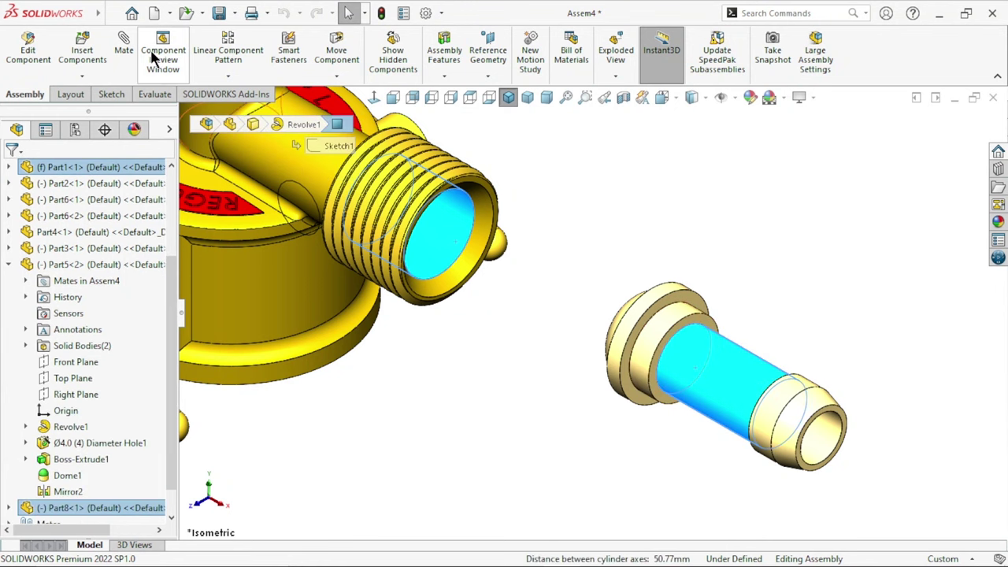
# - Make the nozzle concentric with the threaded port bore
pyautogui.click(472, 234)
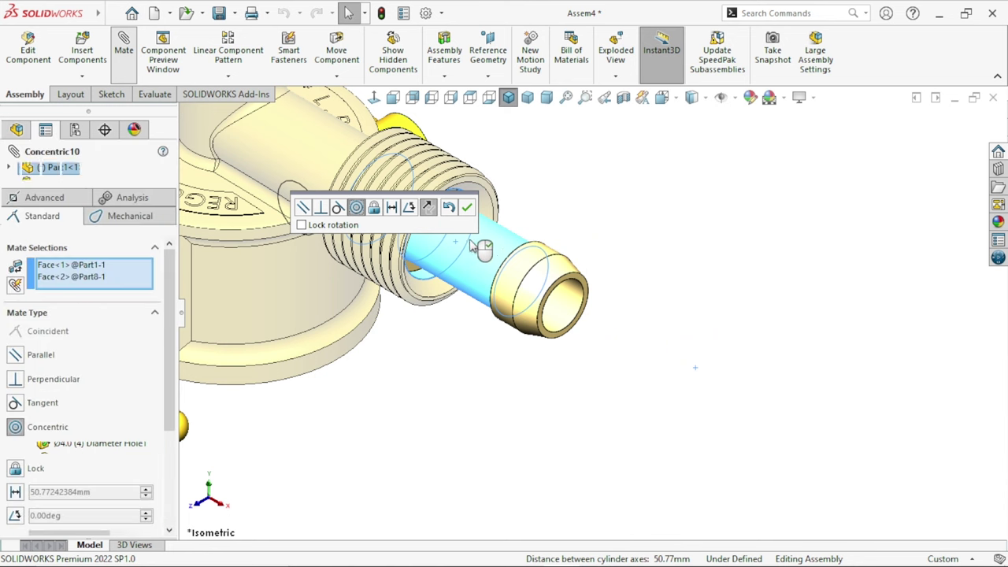
pyautogui.scroll(2, 572, 337)
pyautogui.click(467, 207)
pyautogui.scroll(3, 668, 338)
pyautogui.scroll(-3, 563, 299)
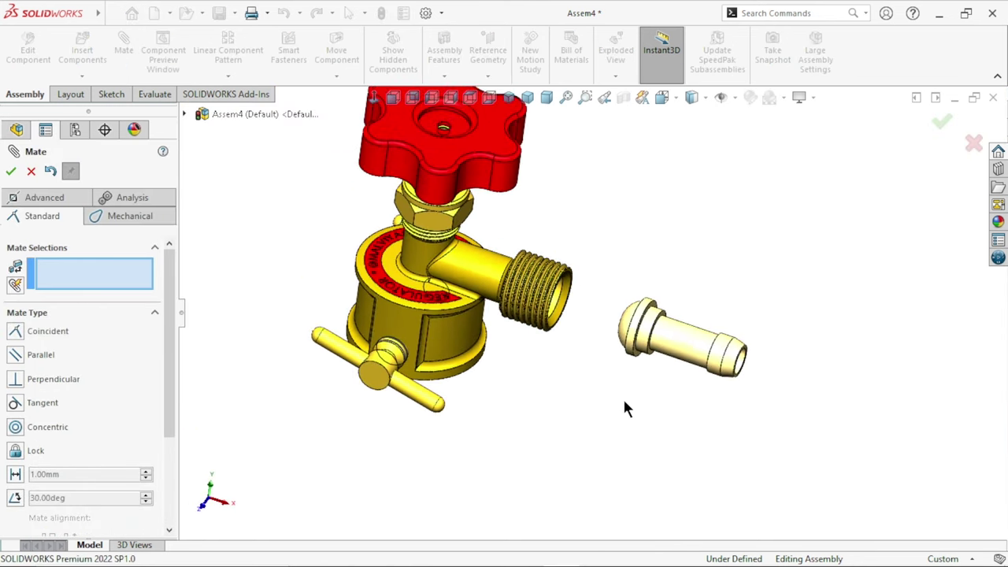
pyautogui.scroll(-2, 575, 314)
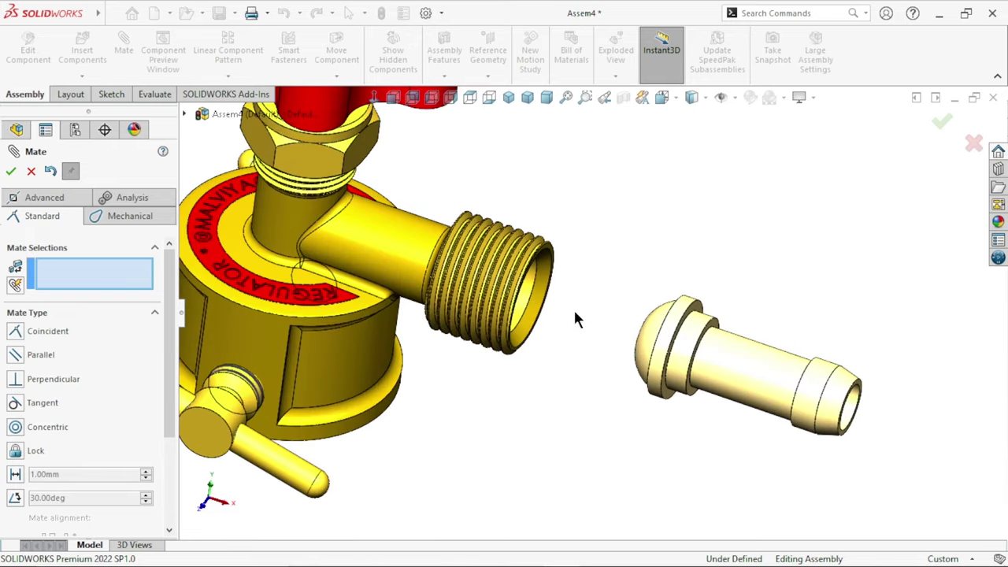
# - Add a Tangent mate between the port rim edge and the nozzle collar face
pyautogui.click(535, 287)
pyautogui.scroll(2, 578, 354)
pyautogui.scroll(-1, 577, 347)
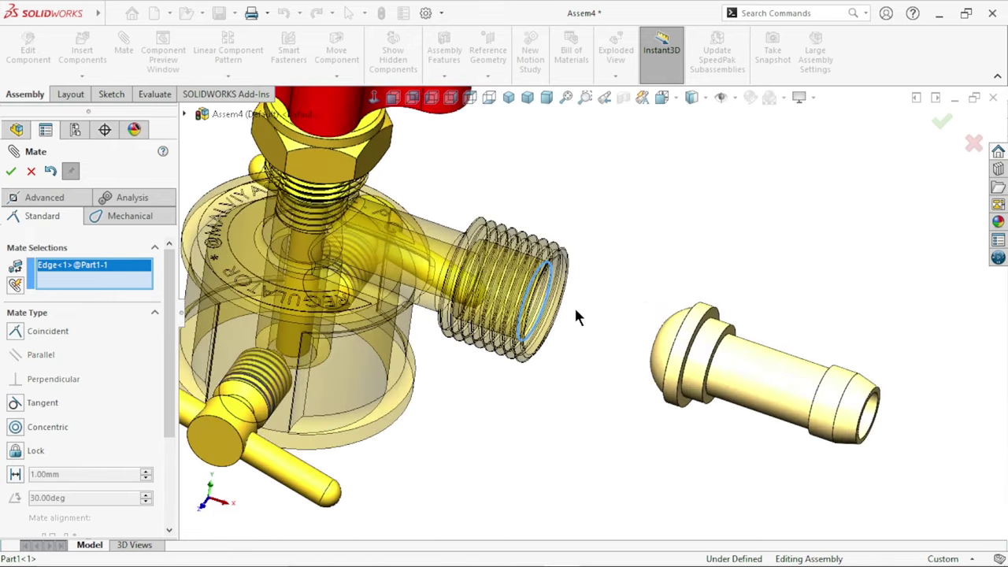
pyautogui.scroll(-1, 576, 315)
pyautogui.scroll(-1, 598, 378)
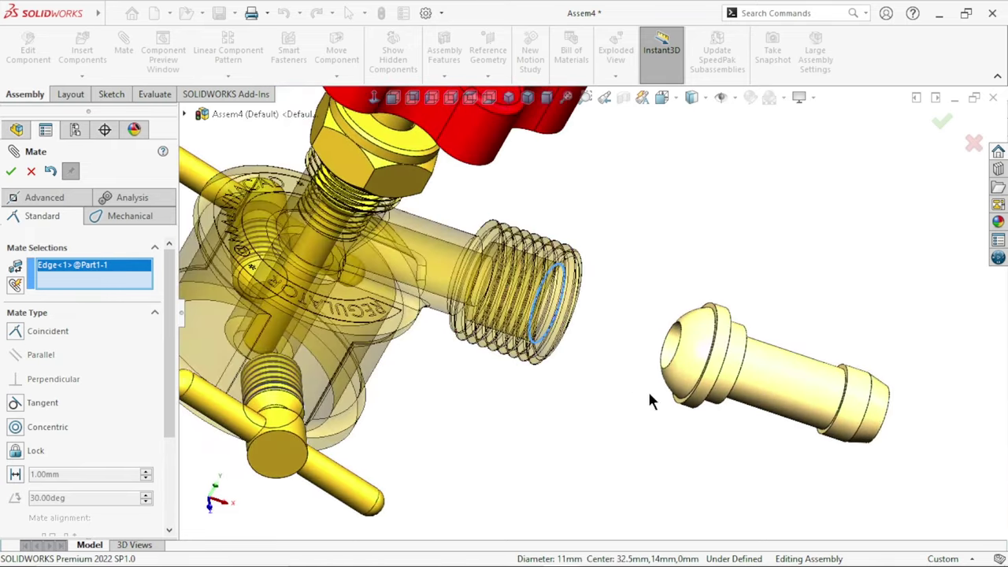
pyautogui.click(703, 338)
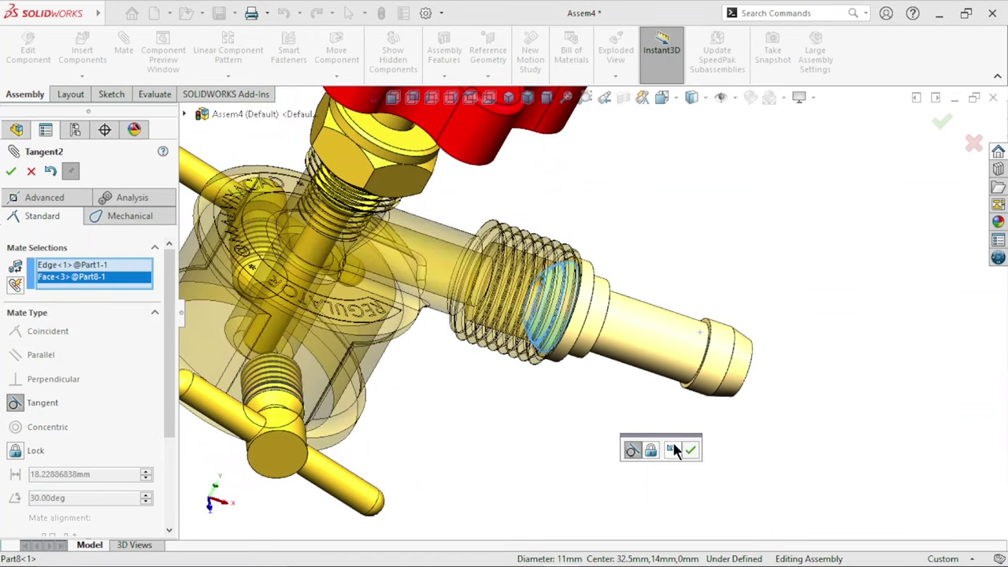
pyautogui.click(690, 449)
pyautogui.moveTo(741, 425); pyautogui.dragTo(395, 364, button='middle')
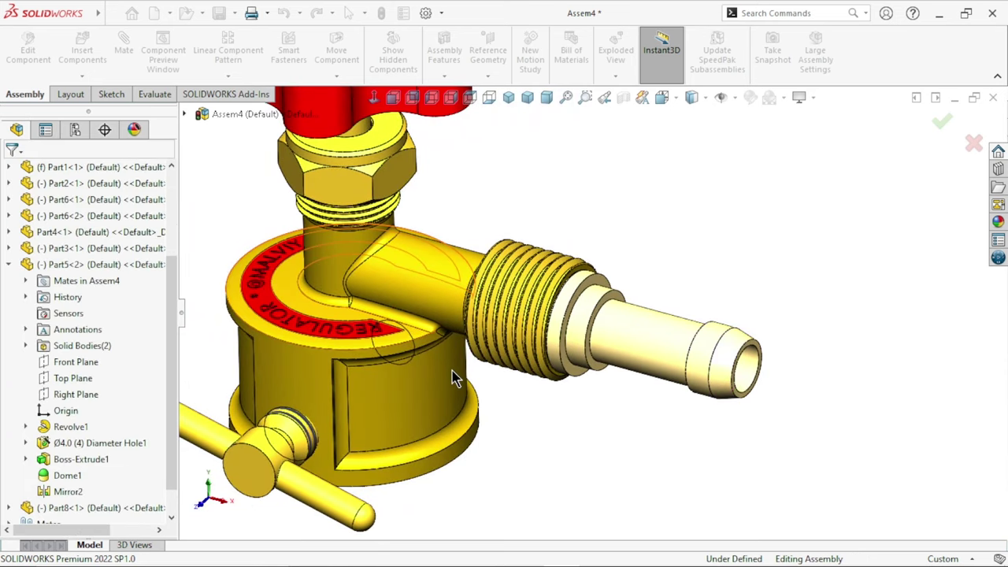
pyautogui.click(31, 171)
# - Insert the Part7 hex nut and place it beside the valve
pyautogui.press('f')
pyautogui.click(85, 56)
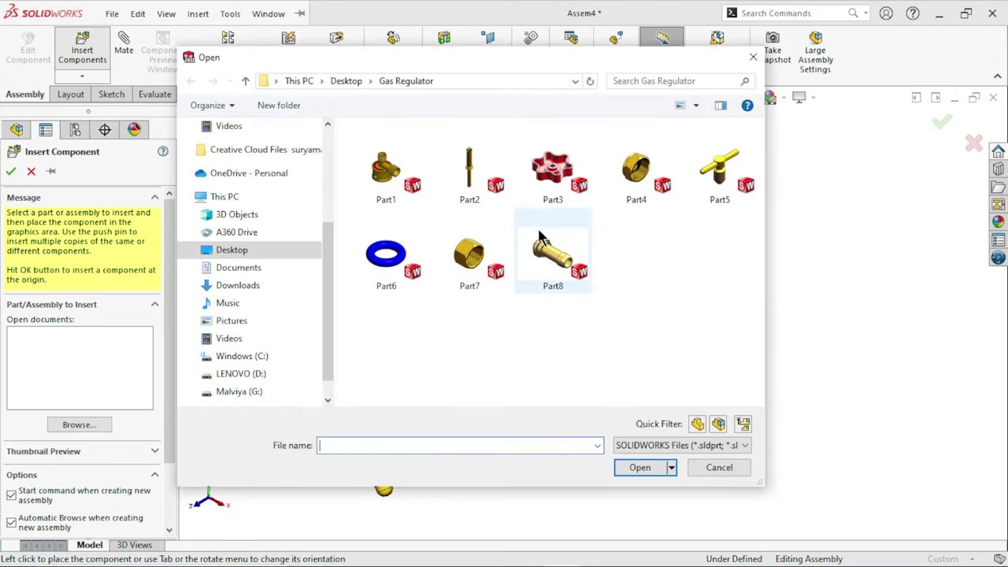
pyautogui.click(471, 256)
pyautogui.click(651, 467)
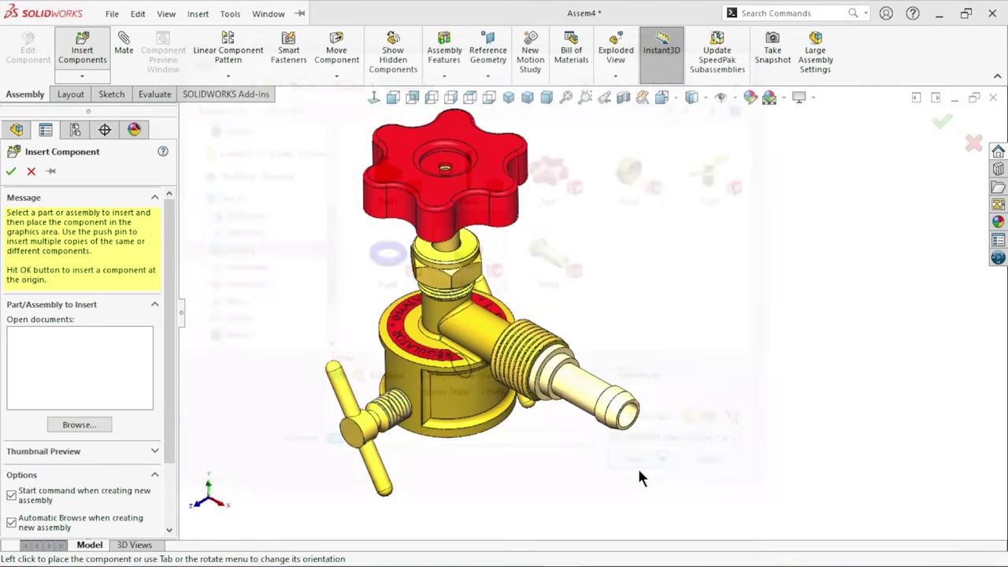
pyautogui.click(591, 251)
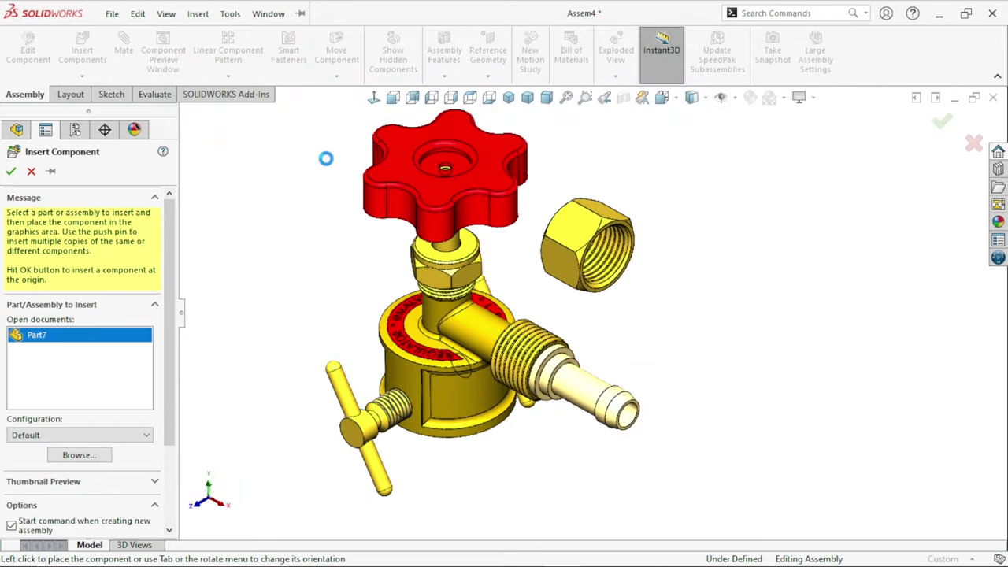
# - Rotate the Part7 hex nut to a new orientation with Rotate Component
pyautogui.click(334, 78)
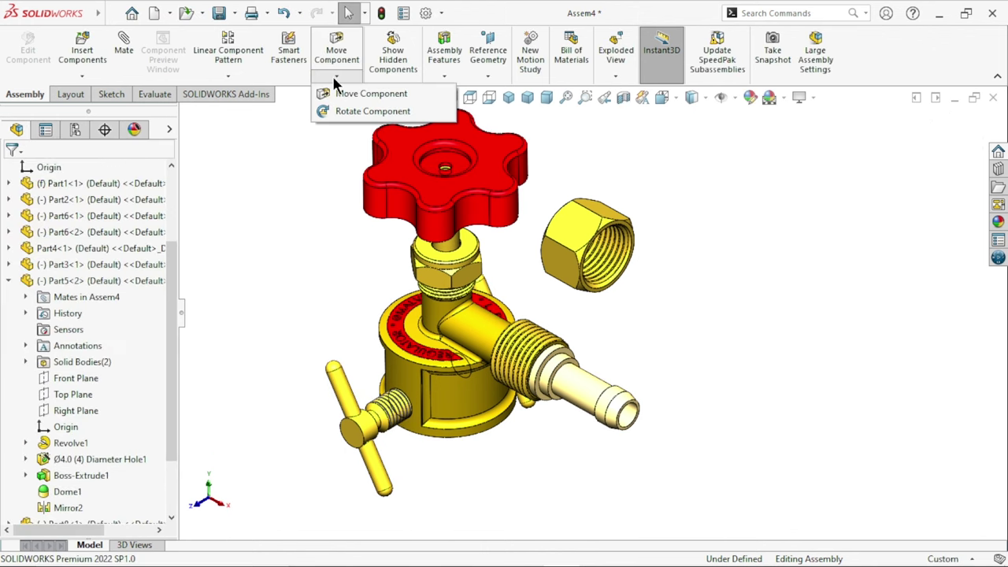
pyautogui.click(329, 112)
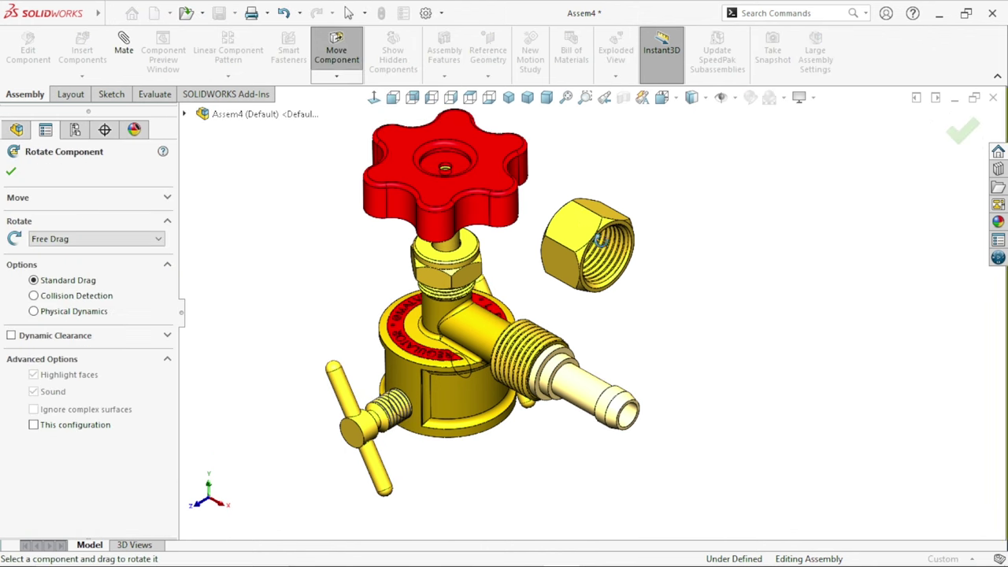
pyautogui.moveTo(589, 240)
pyautogui.mouseDown()
pyautogui.moveTo(796, 473)
pyautogui.moveTo(291, 319)
pyautogui.mouseUp()
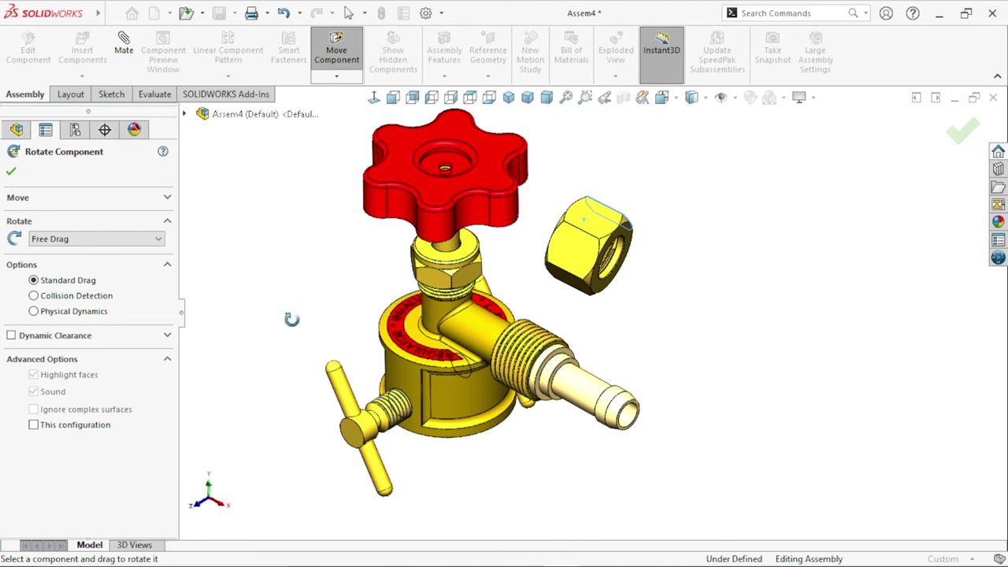
pyautogui.click(11, 171)
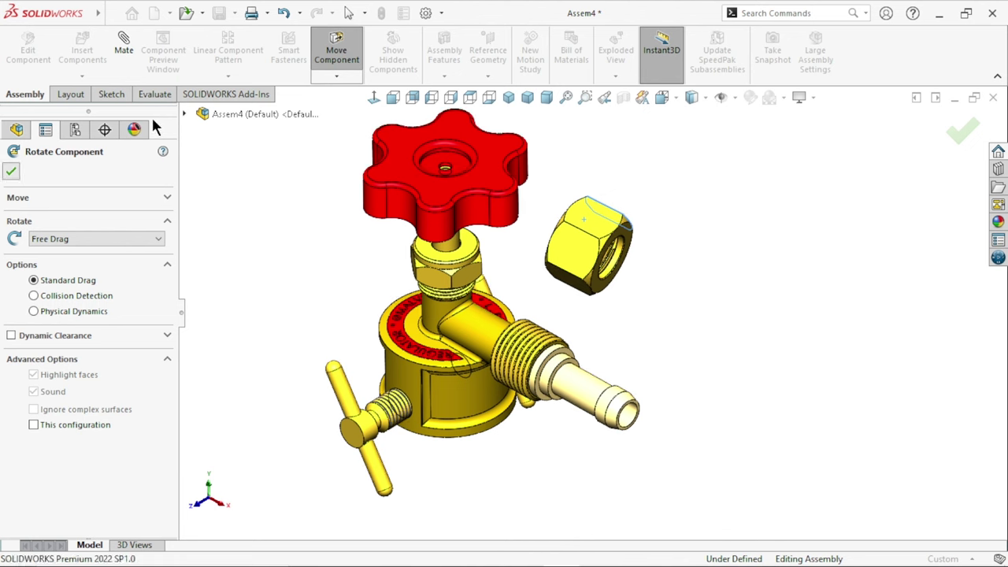
# - Make the hex nut's inner face concentric with the threaded outlet port
pyautogui.click(131, 69)
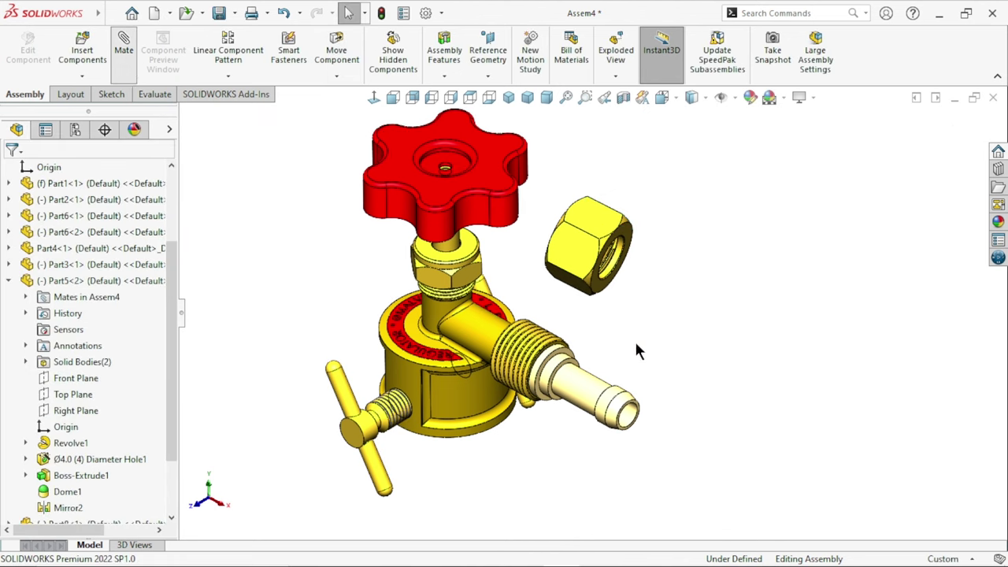
pyautogui.scroll(-3, 622, 282)
pyautogui.click(592, 269)
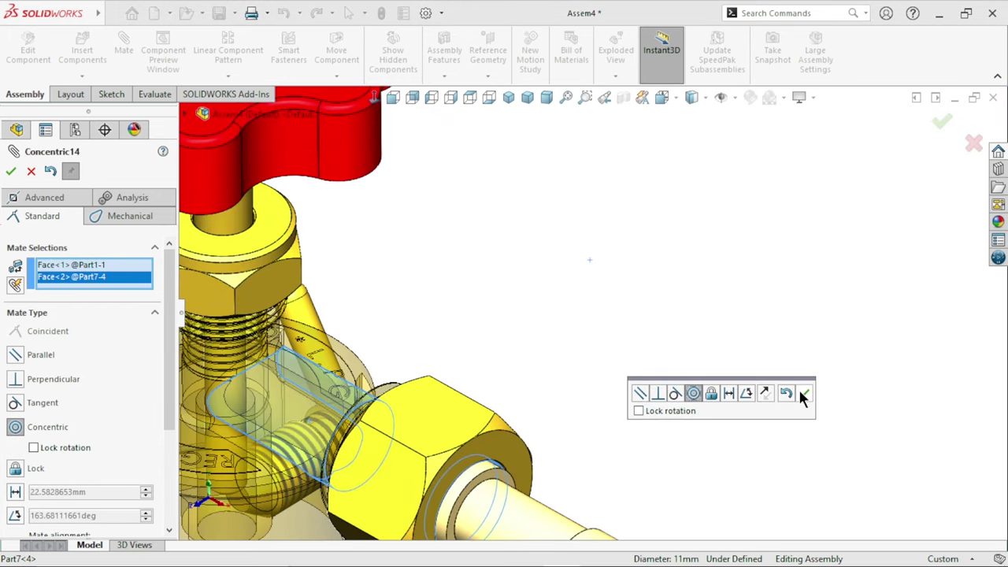
pyautogui.click(804, 393)
pyautogui.scroll(5, 434, 473)
pyautogui.scroll(-3, 549, 432)
pyautogui.scroll(-3, 549, 432)
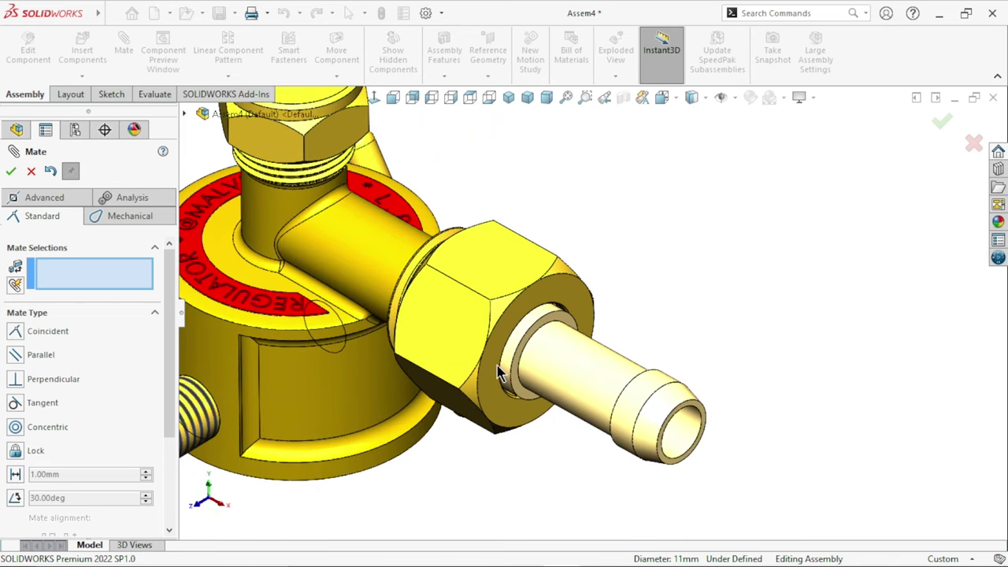
pyautogui.scroll(-2, 548, 362)
pyautogui.scroll(2, 549, 348)
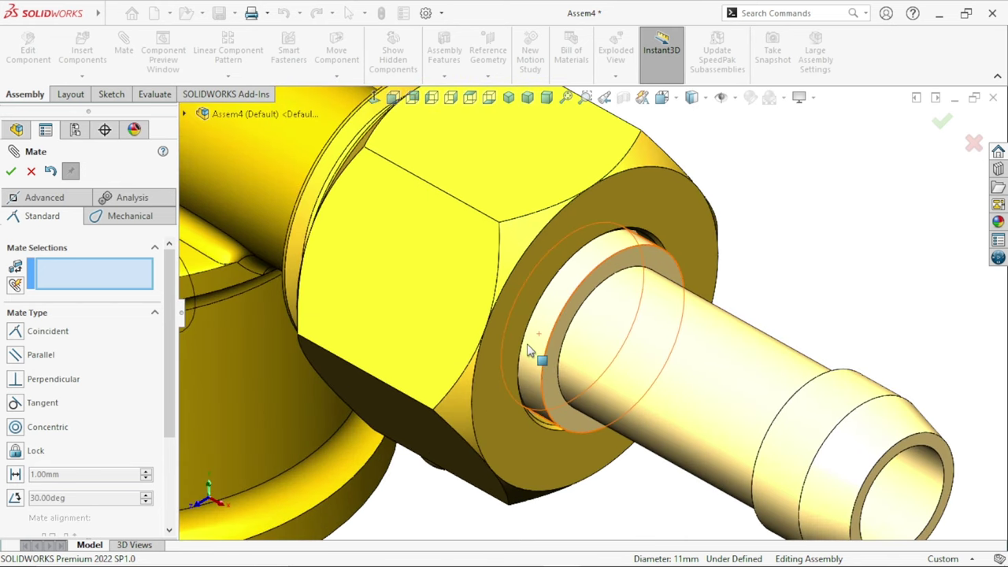
pyautogui.scroll(2, 548, 349)
pyautogui.scroll(2, 551, 378)
pyautogui.scroll(1, 559, 370)
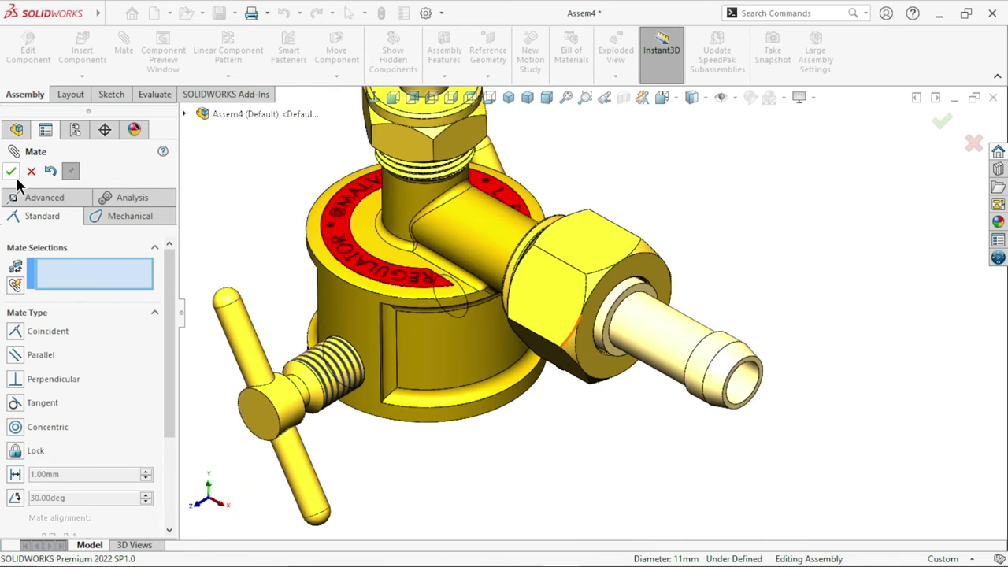
# - Slide the hex nut outward along the nozzle so the threads show
pyautogui.press('Escape')
pyautogui.moveTo(551, 291); pyautogui.dragTo(677, 377)
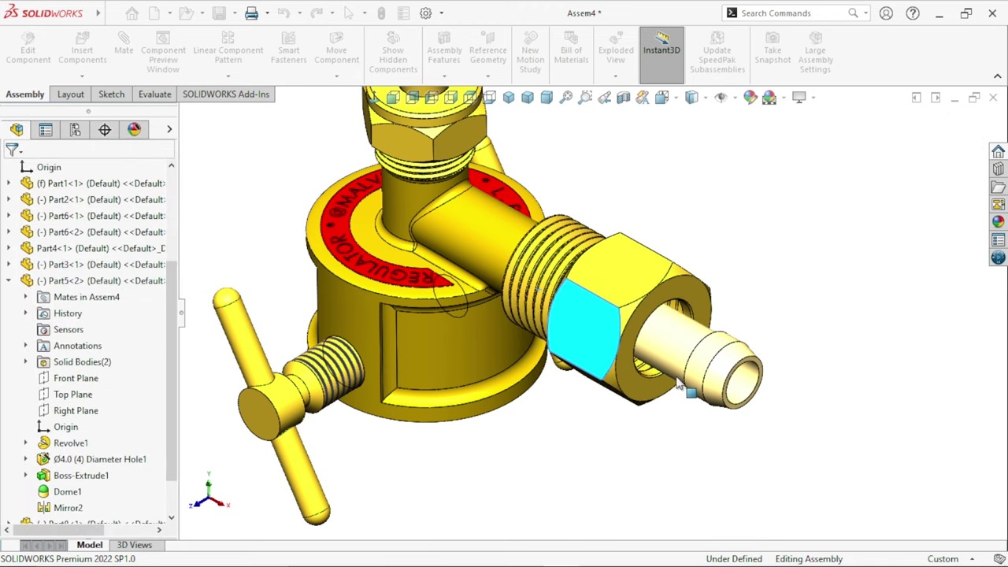
pyautogui.press('Escape')
pyautogui.press('Escape')
pyautogui.scroll(-2, 599, 327)
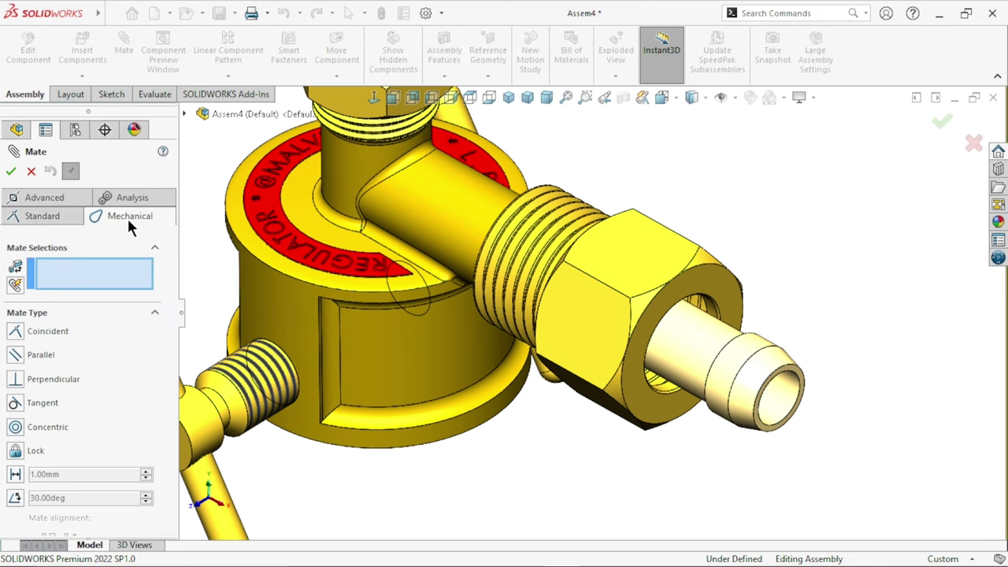
# - Start a Screw mechanical mate using the outlet port's thread face
pyautogui.click(127, 217)
pyautogui.click(14, 446)
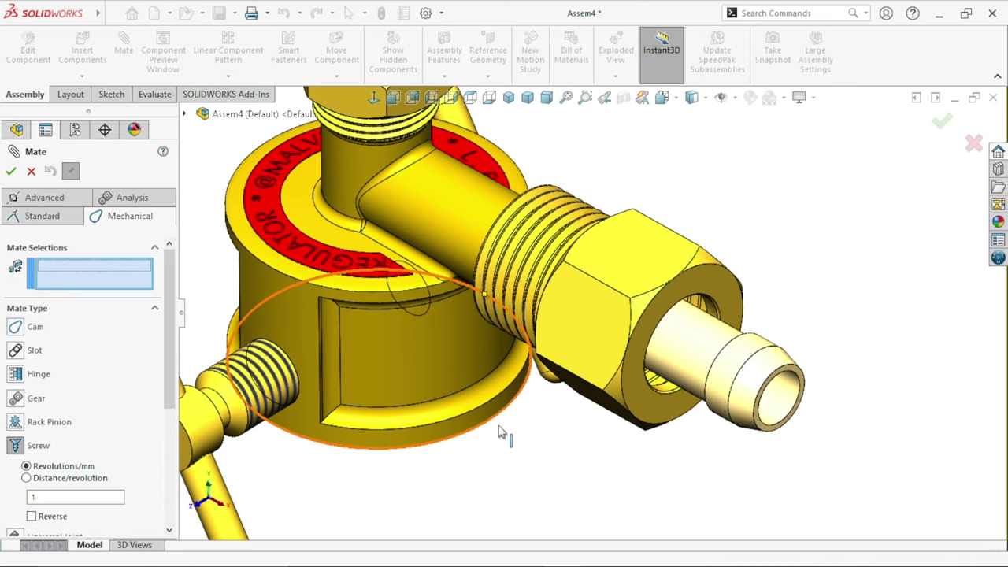
pyautogui.moveTo(506, 433); pyautogui.dragTo(599, 354, button='middle')
pyautogui.scroll(-3, 726, 241)
pyautogui.scroll(-2, 745, 199)
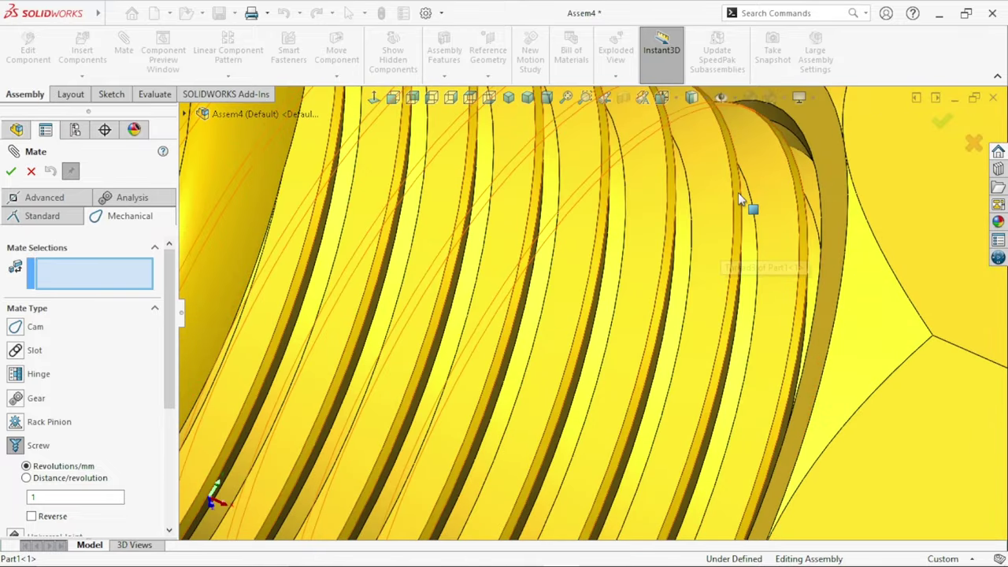
pyautogui.click(751, 272)
pyautogui.scroll(2, 684, 401)
pyautogui.scroll(2, 630, 429)
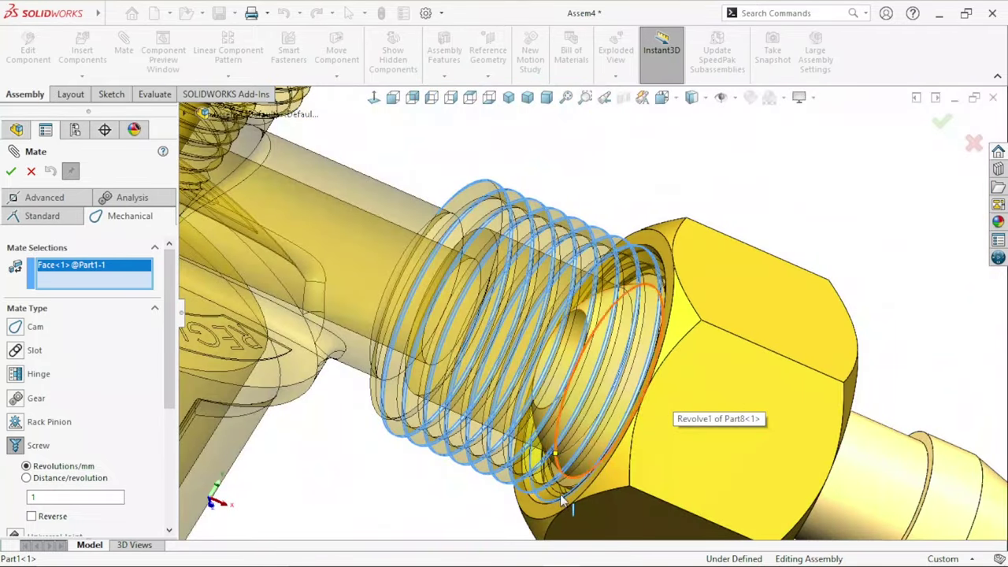
pyautogui.scroll(-2, 583, 485)
pyautogui.scroll(-2, 546, 468)
pyautogui.scroll(-2, 516, 466)
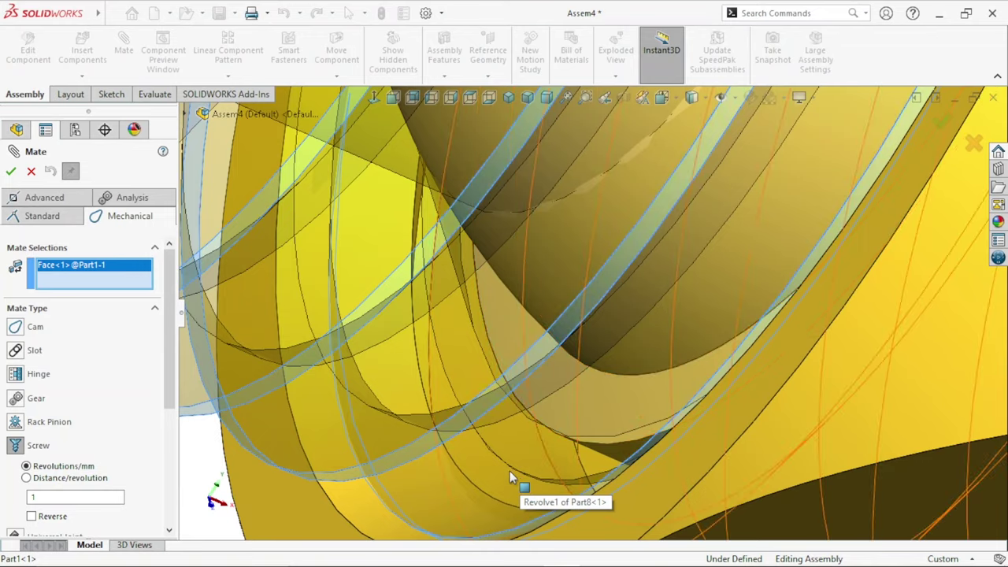
pyautogui.scroll(-3, 510, 471)
pyautogui.scroll(1, 504, 441)
pyautogui.scroll(1, 516, 472)
pyautogui.scroll(1, 475, 468)
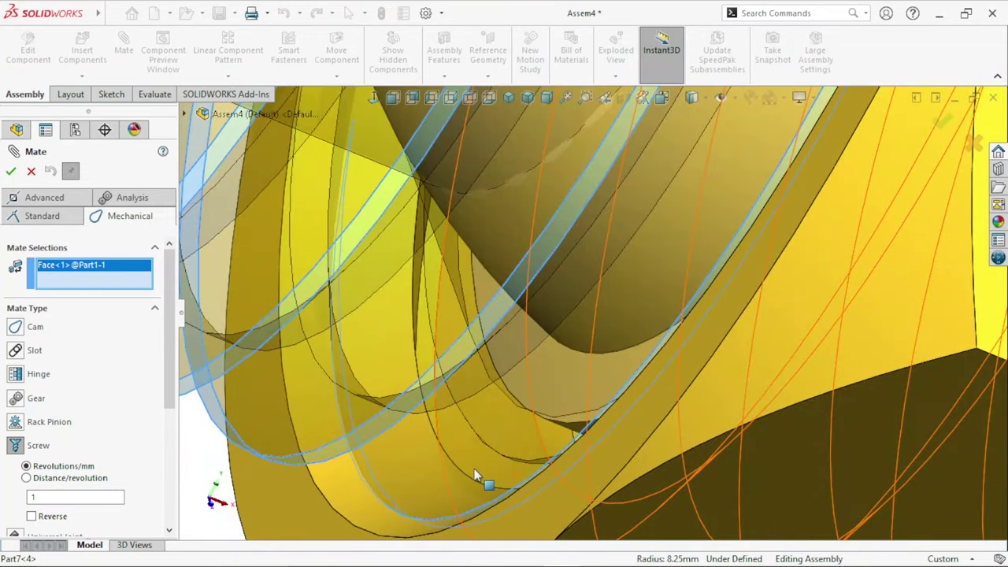
pyautogui.scroll(2, 447, 430)
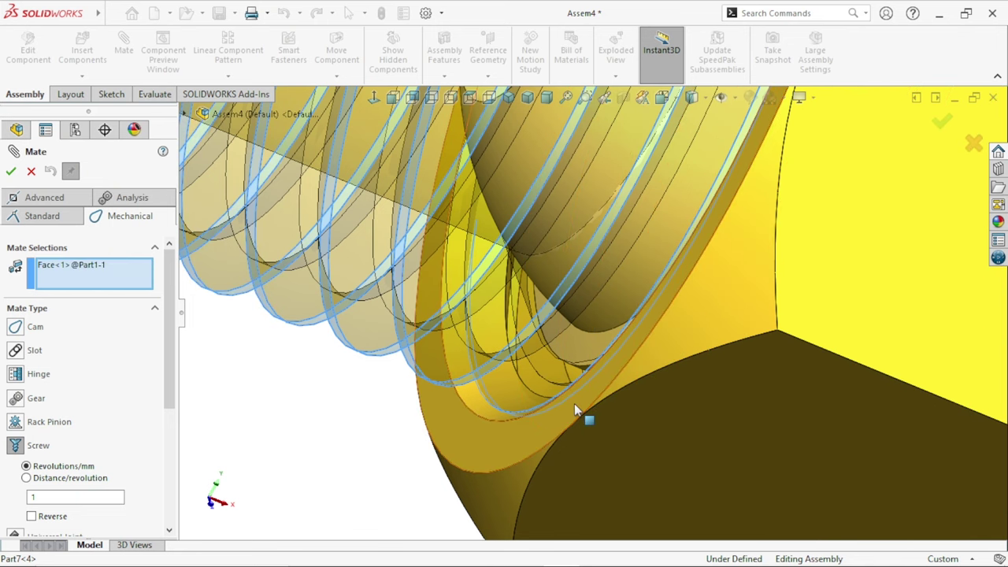
pyautogui.scroll(-2, 570, 403)
pyautogui.scroll(-2, 552, 429)
# - Pick the hex nut face and apply the screw mate at 1.5 revolutions/mm, reversed
pyautogui.moveTo(664, 387); pyautogui.dragTo(822, 438)
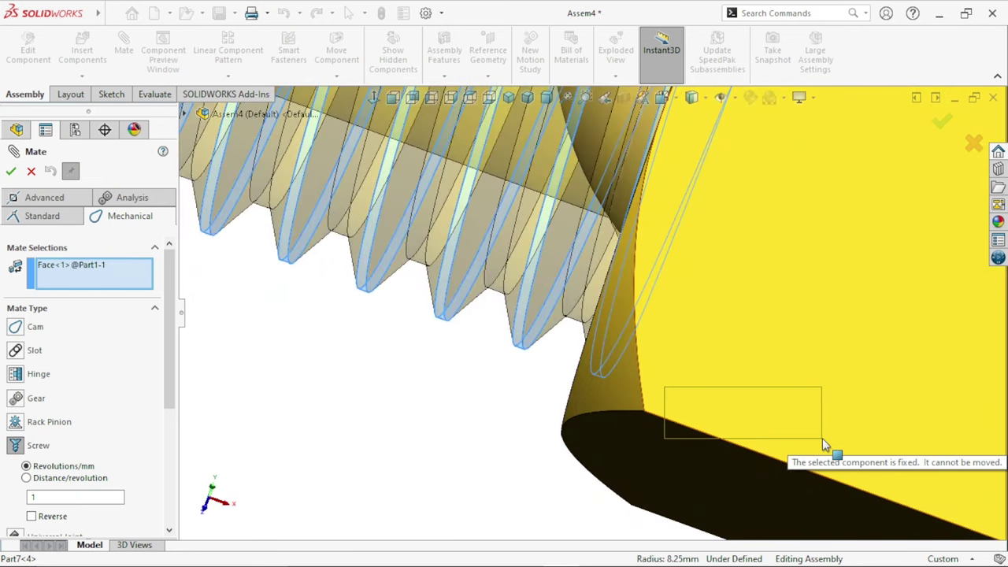
pyautogui.moveTo(674, 355); pyautogui.dragTo(770, 417)
pyautogui.moveTo(535, 396)
pyautogui.mouseDown(button='middle')
pyautogui.moveTo(557, 466)
pyautogui.moveTo(630, 333)
pyautogui.moveTo(612, 355)
pyautogui.moveTo(644, 255)
pyautogui.mouseUp(button='middle')
pyautogui.scroll(2, 559, 449)
pyautogui.scroll(-1, 562, 330)
pyautogui.scroll(-1, 567, 338)
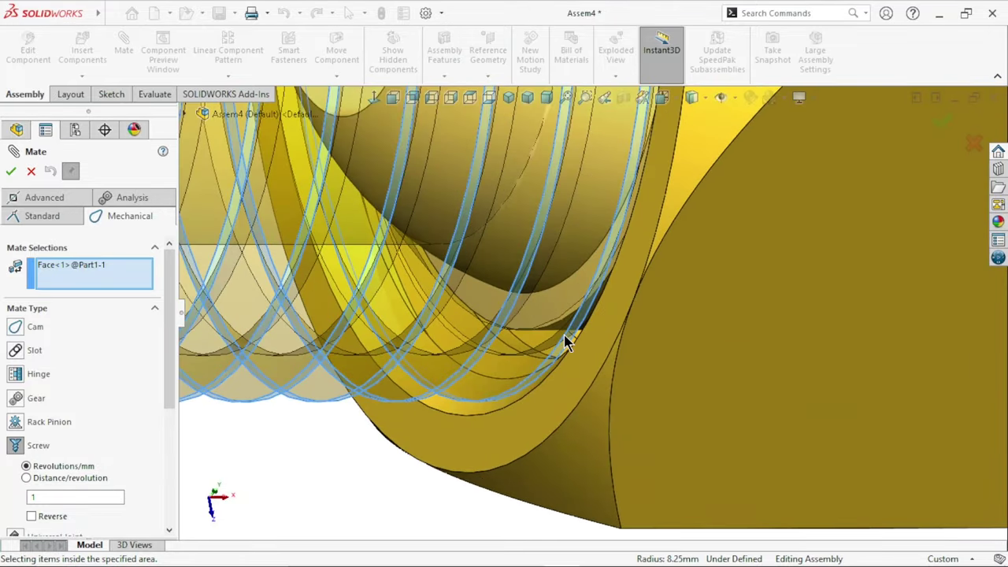
pyautogui.scroll(-1, 566, 340)
pyautogui.click(473, 408)
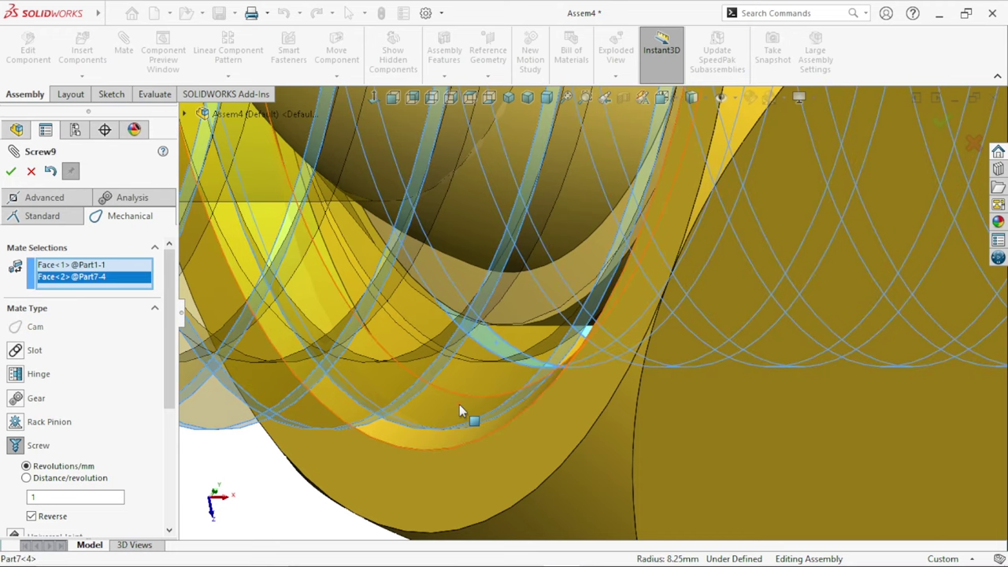
pyautogui.scroll(3, 499, 400)
pyautogui.scroll(1, 551, 376)
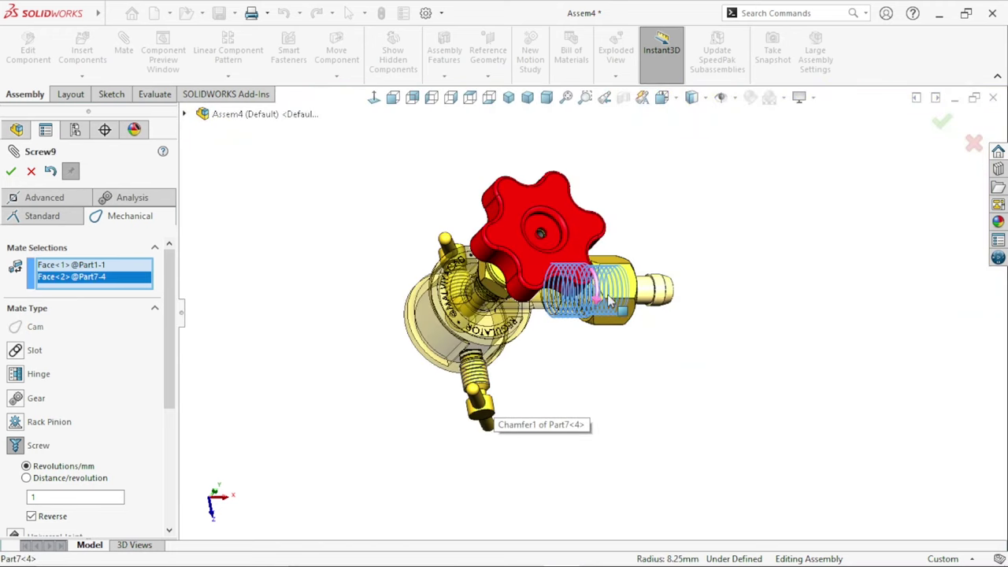
pyautogui.moveTo(639, 289)
pyautogui.mouseDown(button='middle')
pyautogui.moveTo(644, 419)
pyautogui.moveTo(630, 472)
pyautogui.mouseUp(button='middle')
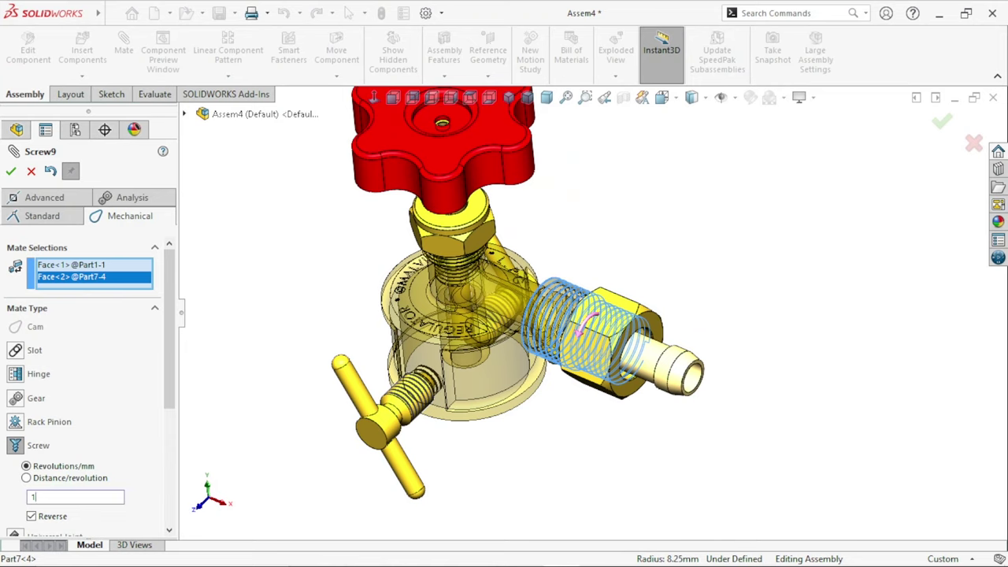
pyautogui.write('.5')
pyautogui.moveTo(247, 454); pyautogui.dragTo(199, 429)
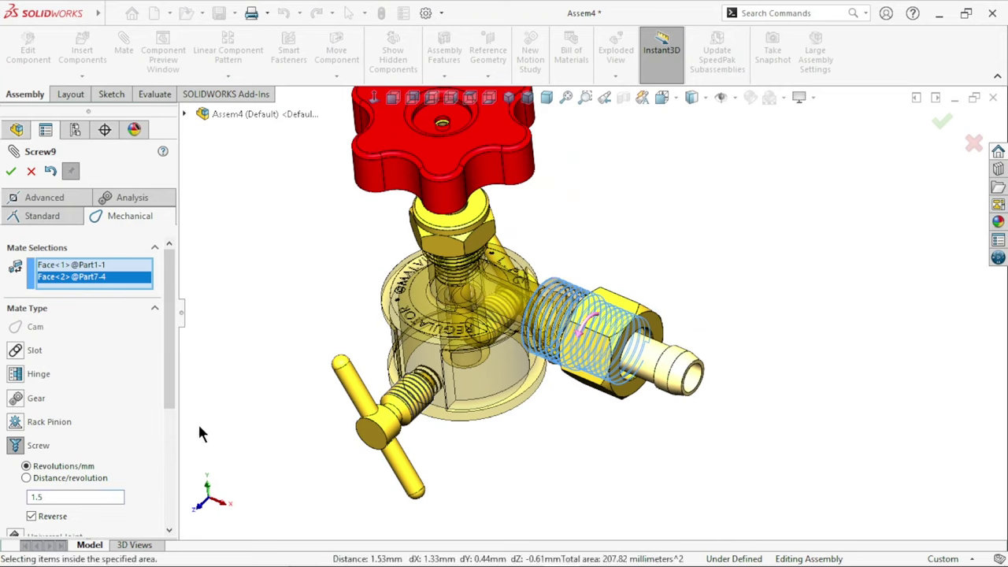
pyautogui.click(11, 172)
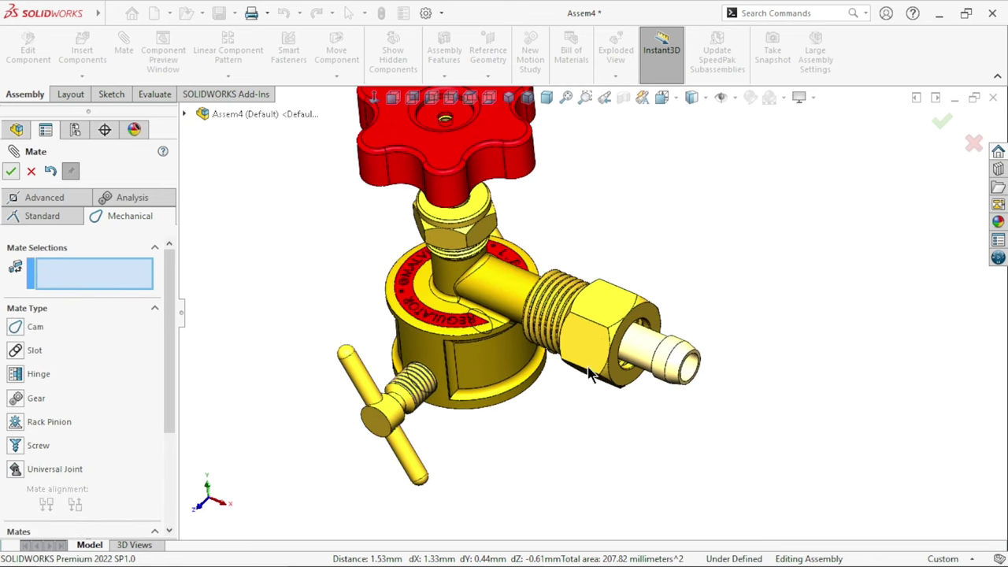
pyautogui.press('Escape')
pyautogui.scroll(-4, 708, 321)
# - Spin the hex nut along its screw mate until it backs out past the outlet's threads
pyautogui.click(492, 361)
pyautogui.moveTo(658, 286)
pyautogui.mouseDown()
pyautogui.moveTo(551, 511)
pyautogui.moveTo(751, 385)
pyautogui.moveTo(373, 443)
pyautogui.moveTo(465, 500)
pyautogui.moveTo(727, 470)
pyautogui.moveTo(762, 453)
pyautogui.moveTo(711, 540)
pyautogui.moveTo(627, 276)
pyautogui.moveTo(780, 501)
pyautogui.moveTo(630, 232)
pyautogui.moveTo(578, 513)
pyautogui.moveTo(794, 407)
pyautogui.mouseUp()
pyautogui.scroll(-5, 437, 303)
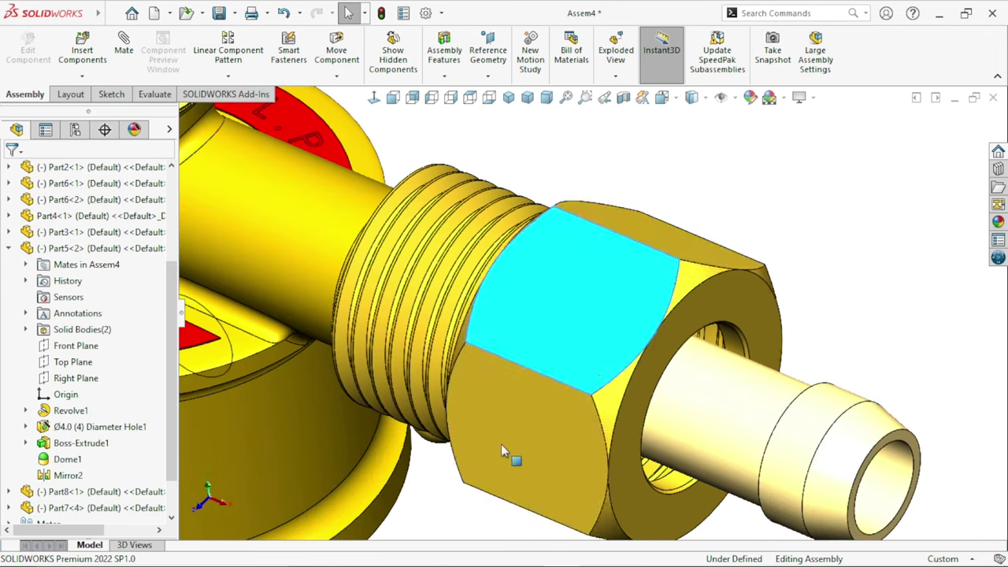
pyautogui.click(716, 360)
pyautogui.scroll(3, 556, 467)
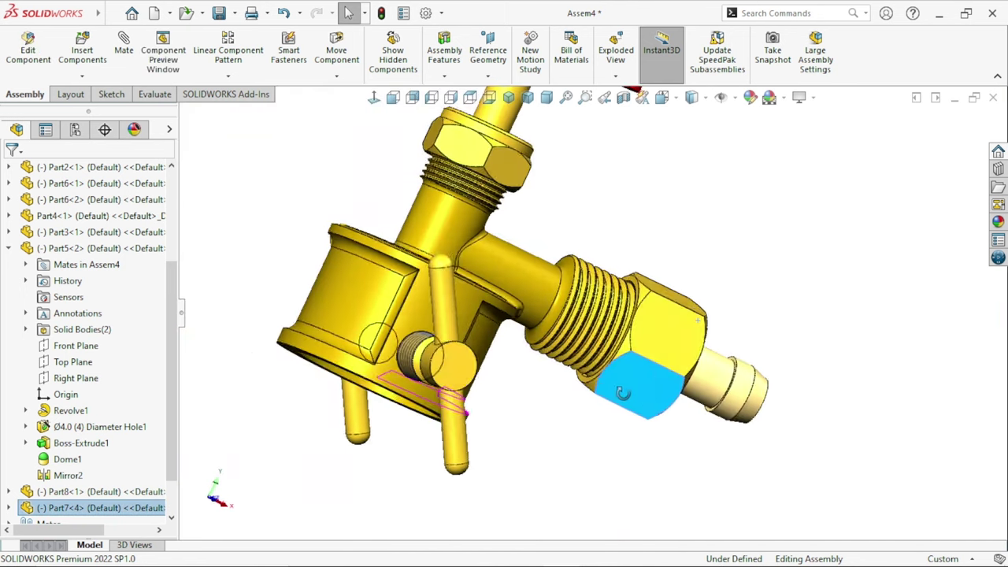
pyautogui.moveTo(556, 468); pyautogui.dragTo(612, 496, button='middle')
pyautogui.moveTo(619, 234)
pyautogui.mouseDown()
pyautogui.moveTo(728, 399)
pyautogui.moveTo(470, 460)
pyautogui.moveTo(687, 437)
pyautogui.moveTo(378, 148)
pyautogui.moveTo(647, 482)
pyautogui.moveTo(645, 144)
pyautogui.moveTo(382, 411)
pyautogui.moveTo(742, 254)
pyautogui.mouseUp()
pyautogui.click(714, 415)
pyautogui.scroll(2, 714, 415)
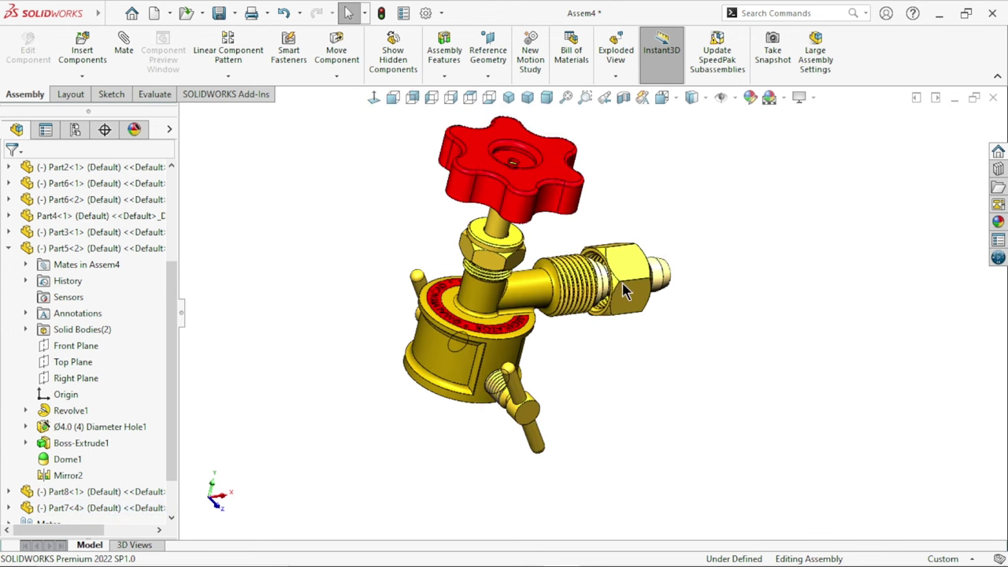
pyautogui.scroll(-5, 622, 283)
pyautogui.scroll(-2, 580, 375)
pyautogui.scroll(-2, 600, 344)
# - Mate the hex nut's inner face coincident with the barbed nozzle's narrow ring face
pyautogui.press('Escape')
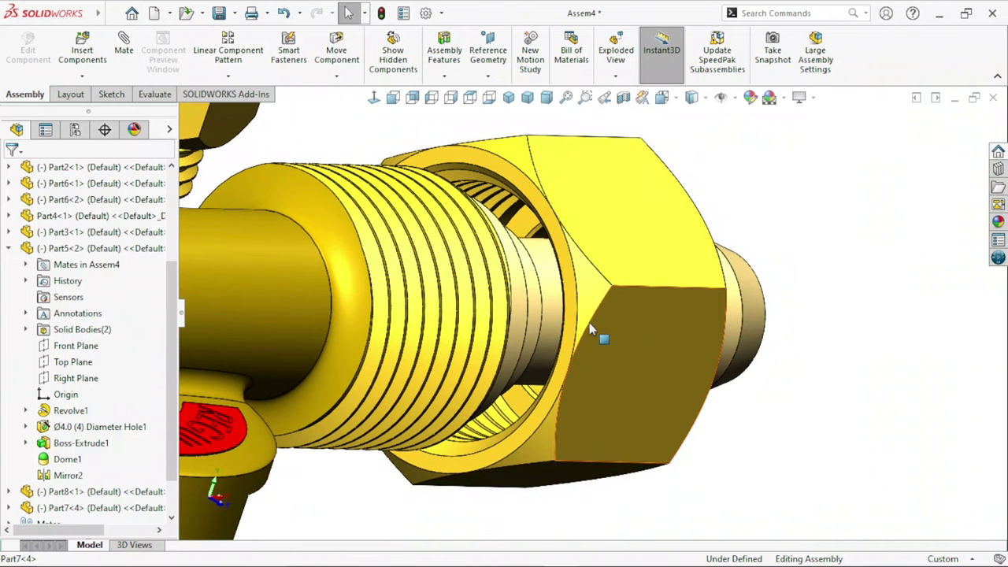
pyautogui.click(544, 228)
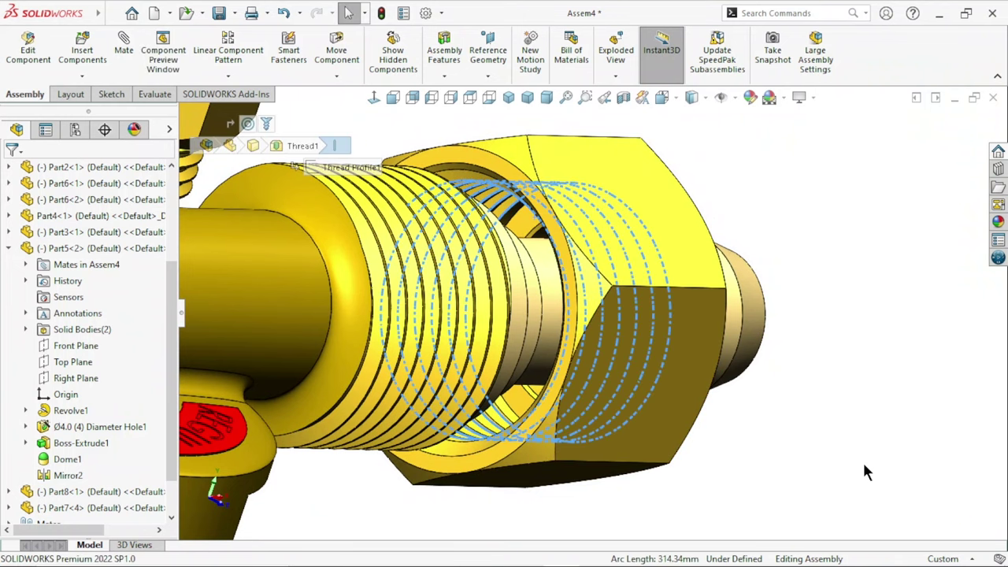
pyautogui.click(529, 237)
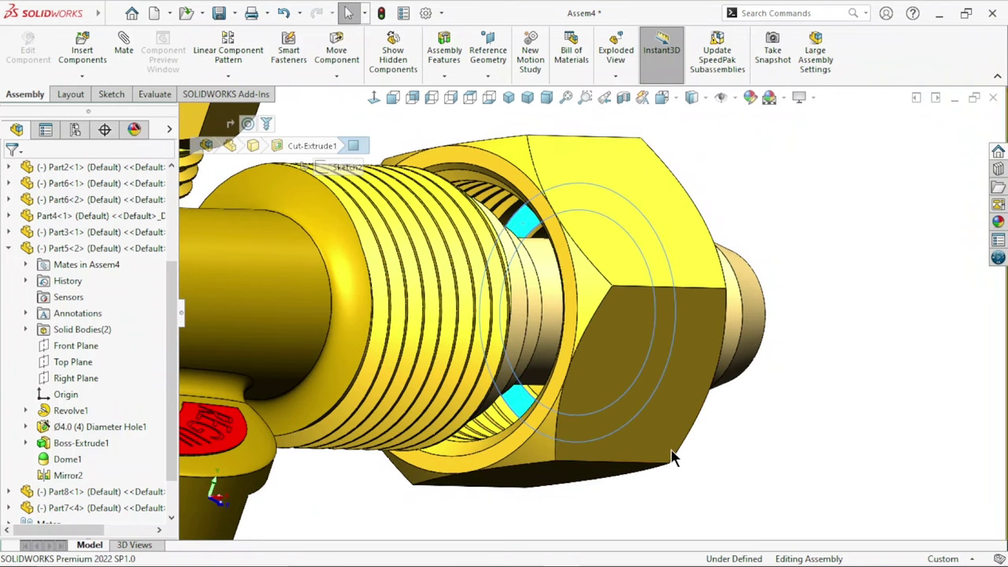
pyautogui.moveTo(672, 457); pyautogui.dragTo(544, 240, button='middle')
pyautogui.click(544, 240)
pyautogui.scroll(-5, 463, 261)
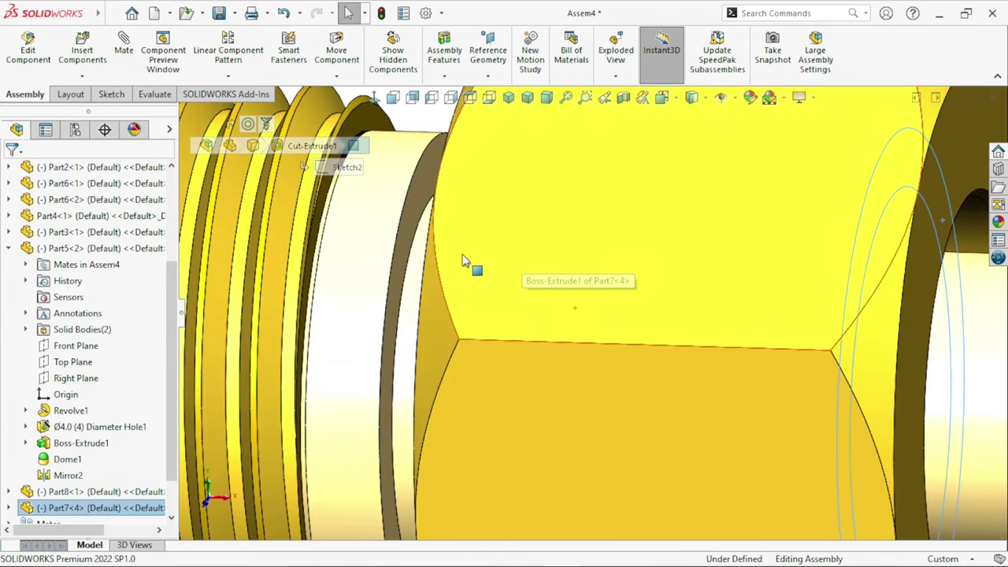
pyautogui.keyDown('ctrl'); pyautogui.click(416, 207); pyautogui.keyUp('ctrl')
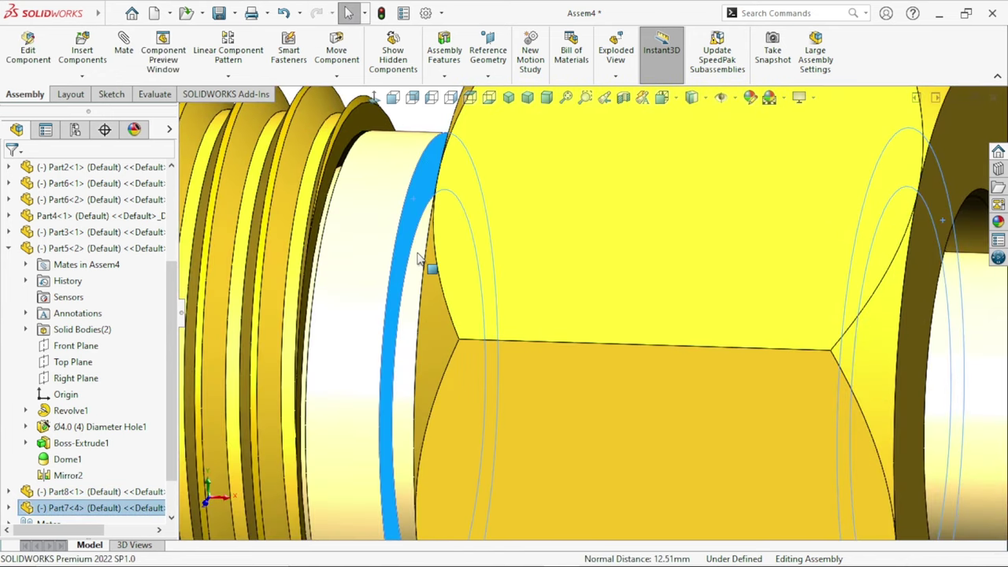
pyautogui.click(128, 50)
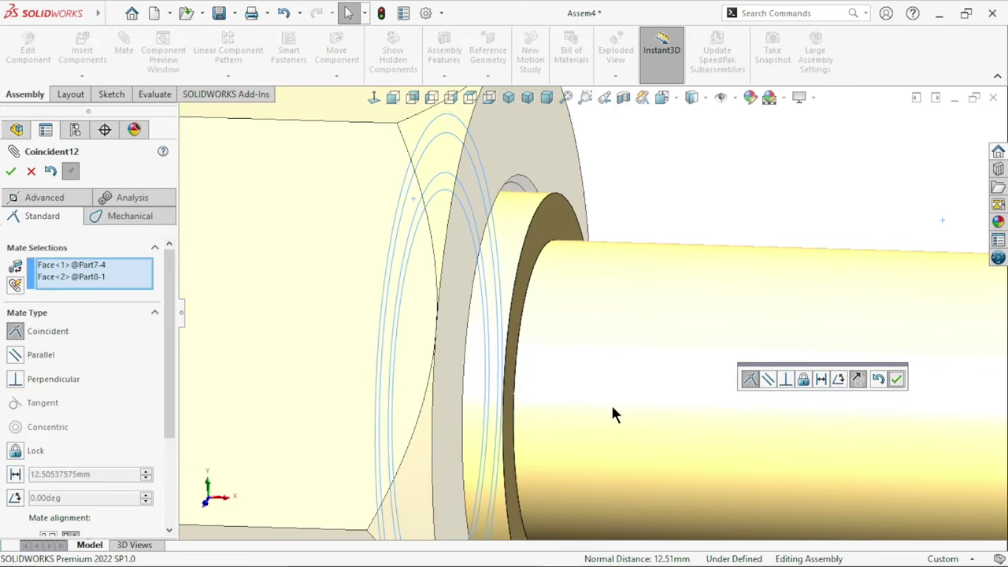
pyautogui.press('Return')
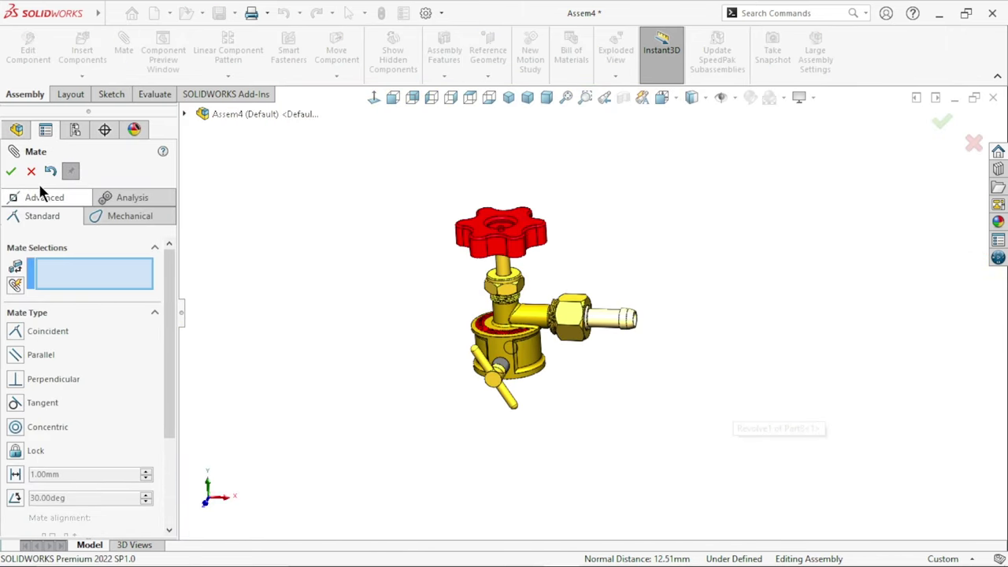
pyautogui.press('Return')
# - Switch to isometric view and browse Toolbox ANSI Metric Bolts and Screws into Socket Head Screws
pyautogui.click(508, 97)
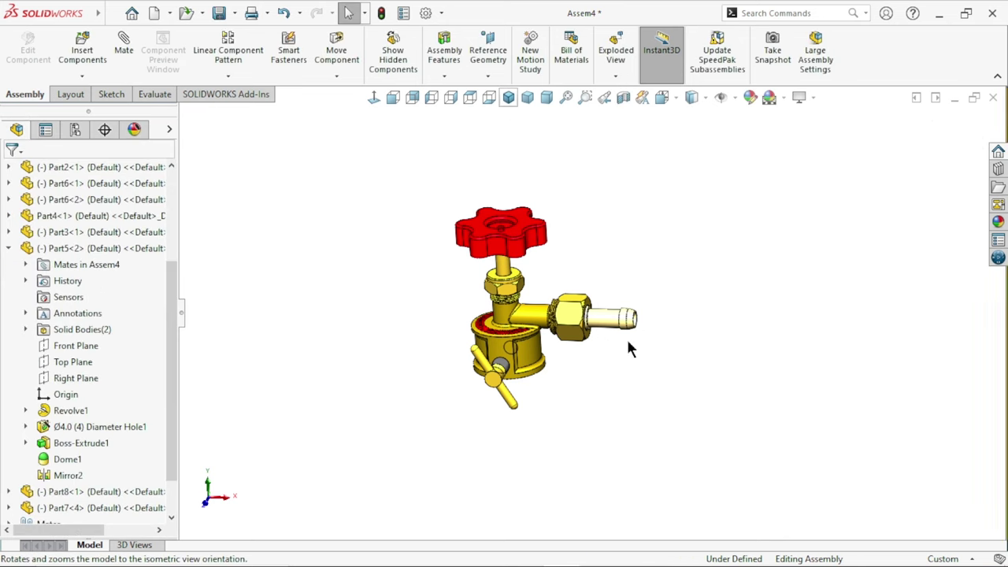
pyautogui.scroll(-2, 682, 244)
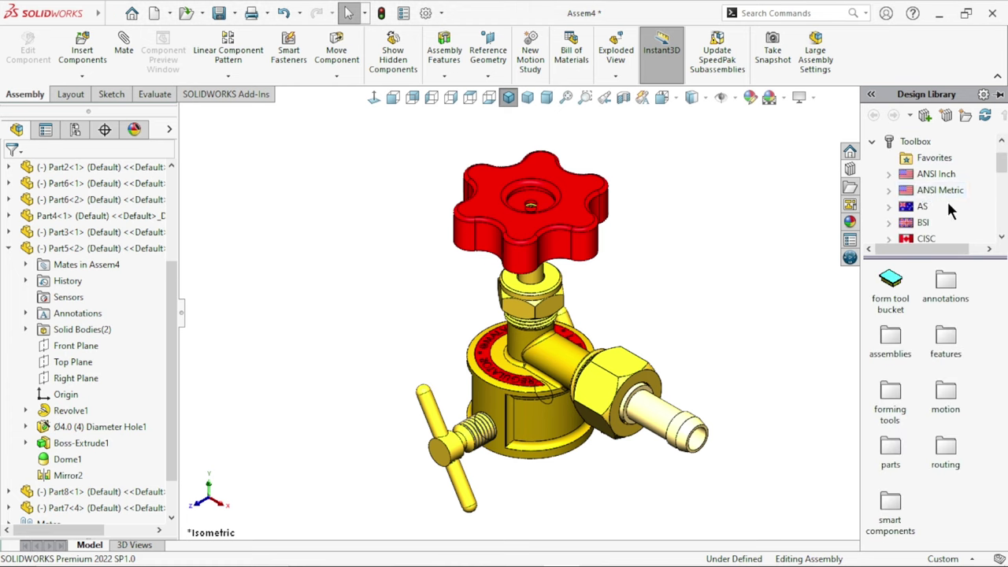
pyautogui.click(873, 141)
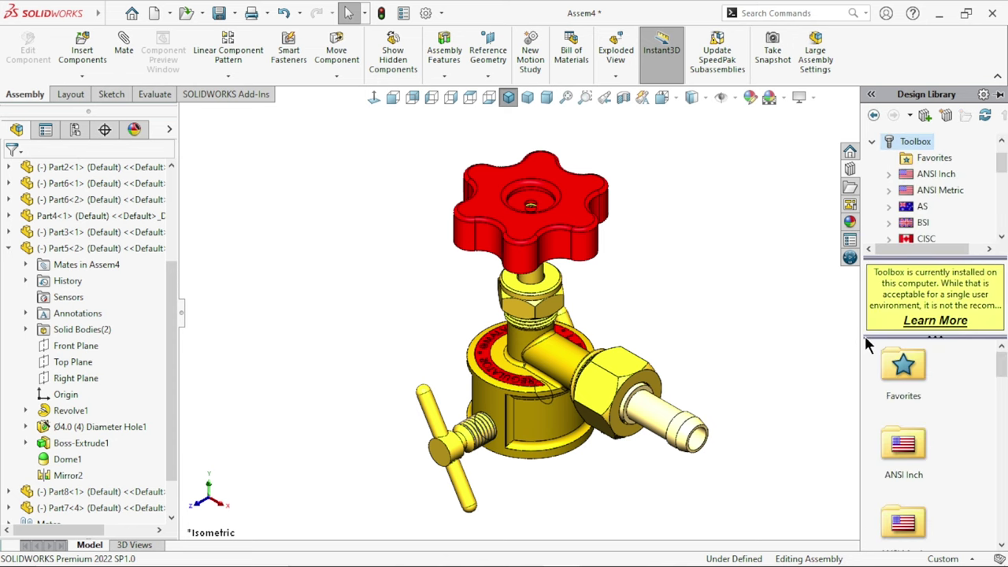
pyautogui.moveTo(860, 339); pyautogui.dragTo(780, 338)
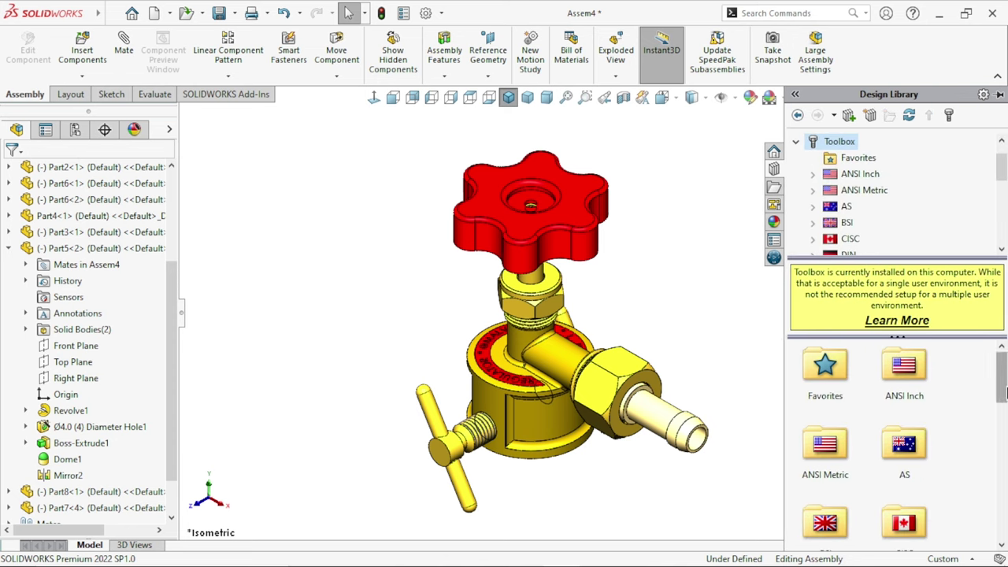
pyautogui.doubleClick(831, 448)
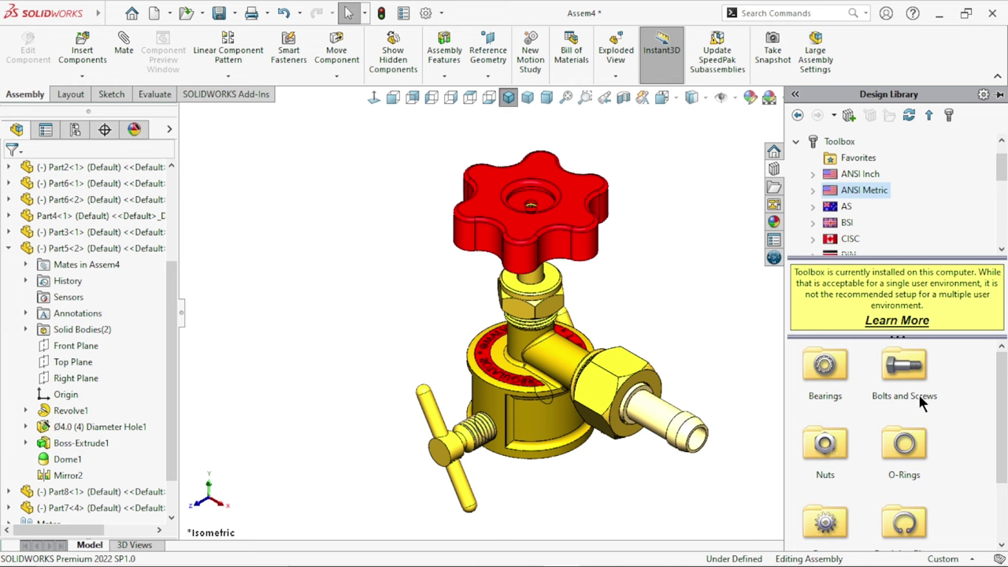
pyautogui.doubleClick(899, 370)
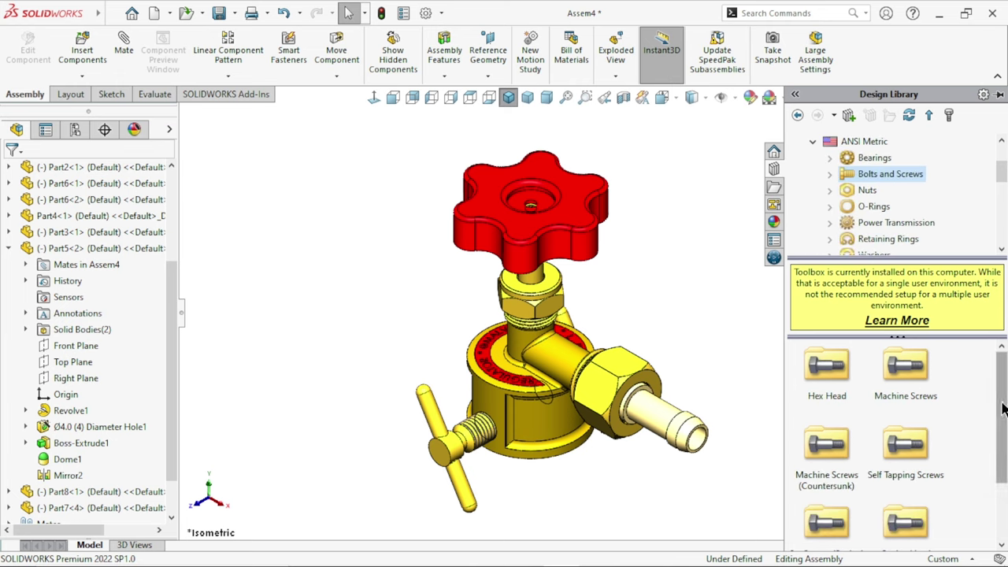
pyautogui.moveTo(997, 407); pyautogui.dragTo(1005, 475)
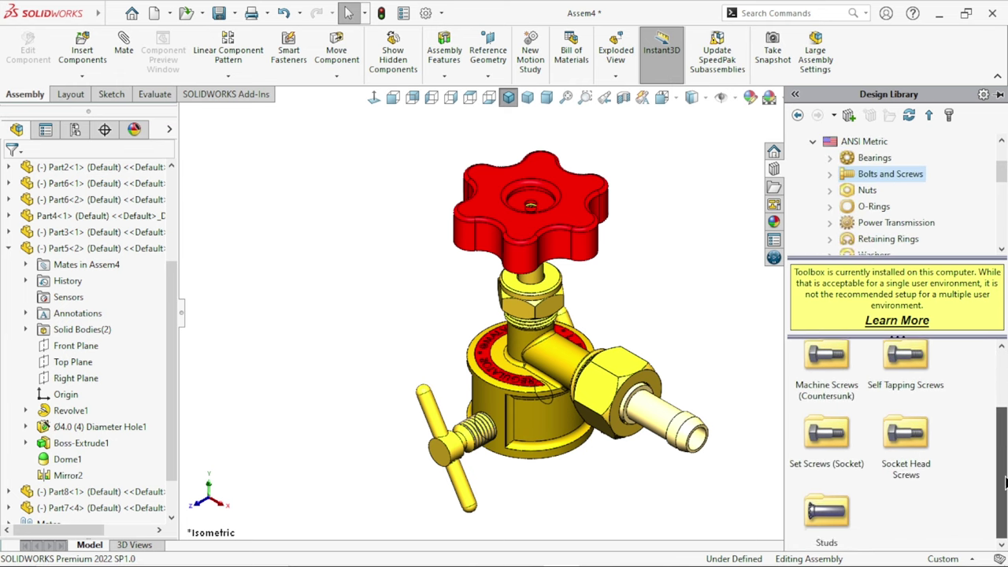
pyautogui.doubleClick(908, 472)
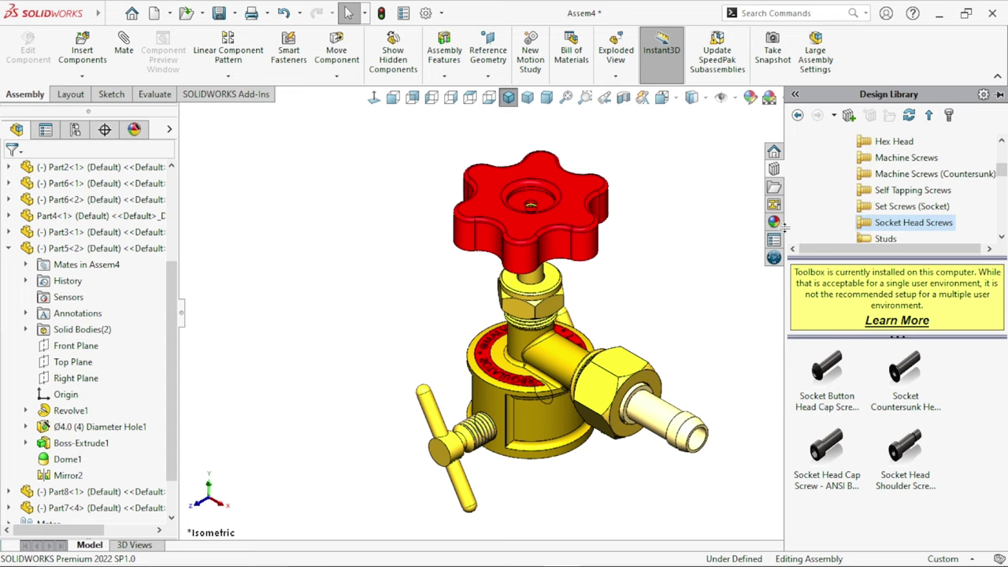
# - Look through the Set Screws (Socket) and Socket Head Screws folders
pyautogui.click(801, 119)
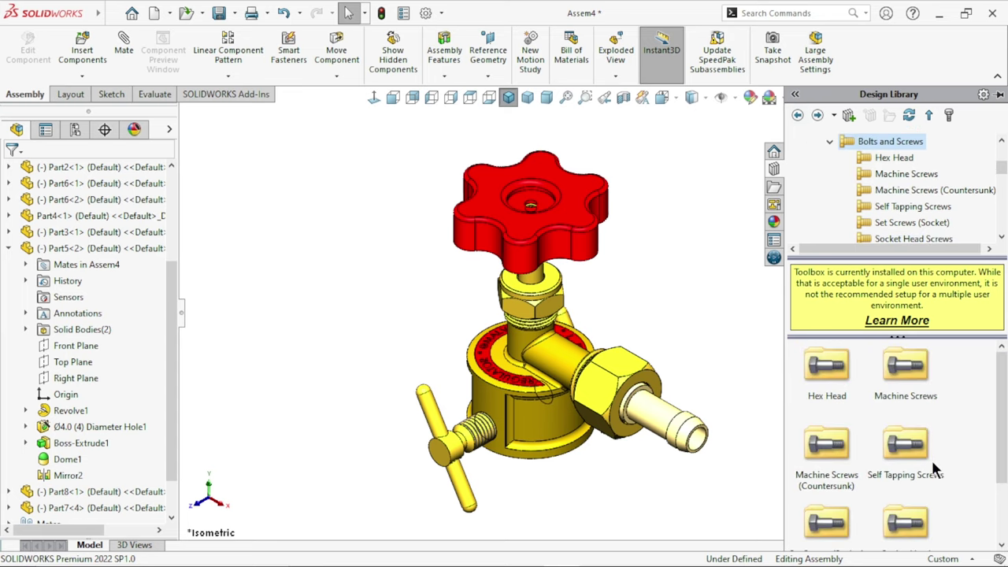
pyautogui.moveTo(1004, 449); pyautogui.dragTo(1002, 510)
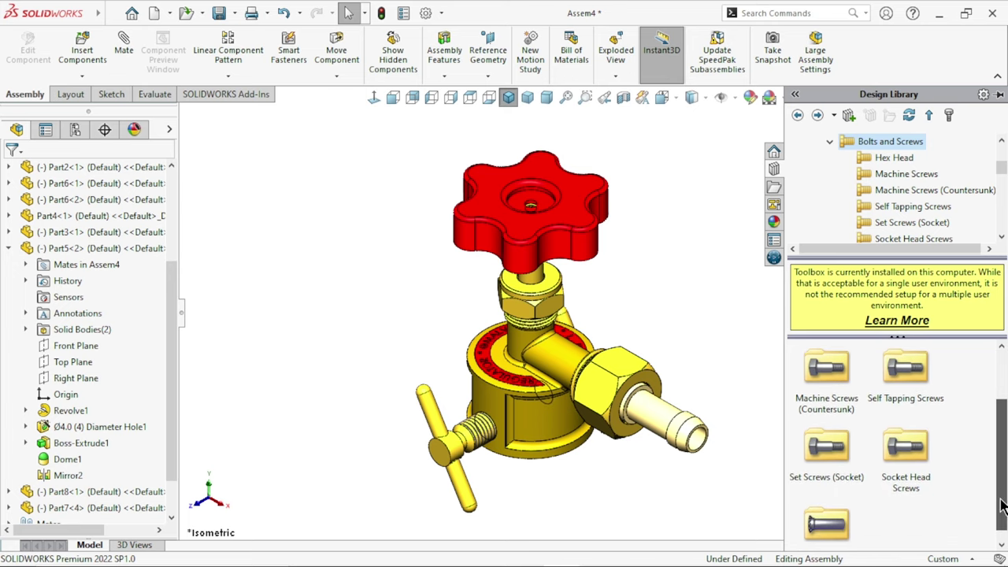
pyautogui.doubleClick(819, 448)
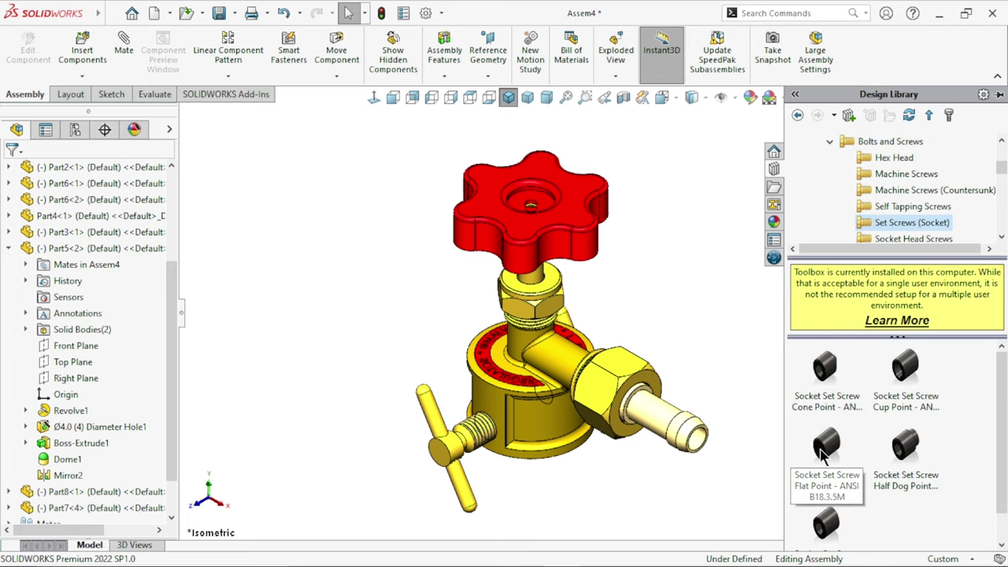
pyautogui.click(797, 116)
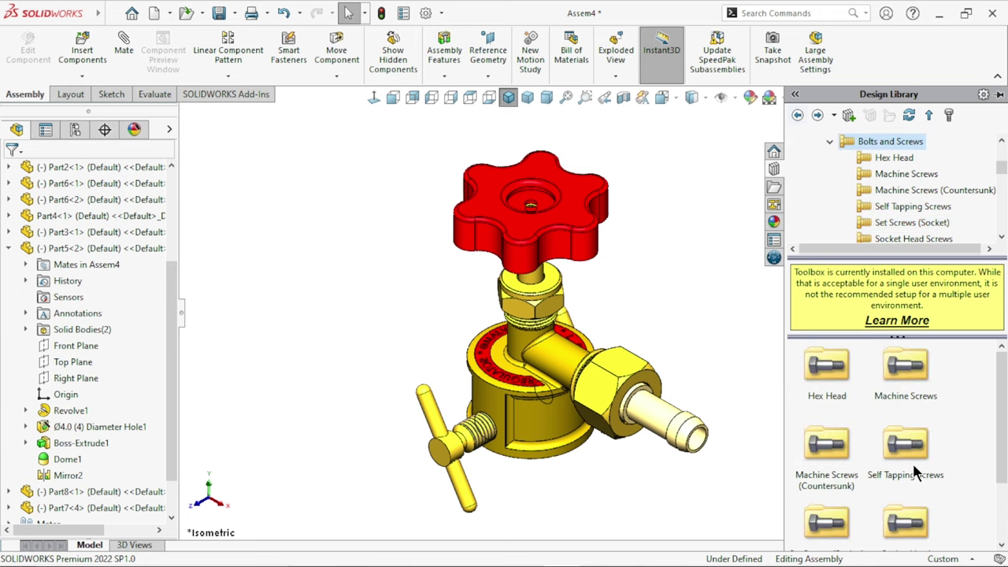
pyautogui.moveTo(1005, 453); pyautogui.dragTo(1004, 499)
pyautogui.click(819, 547)
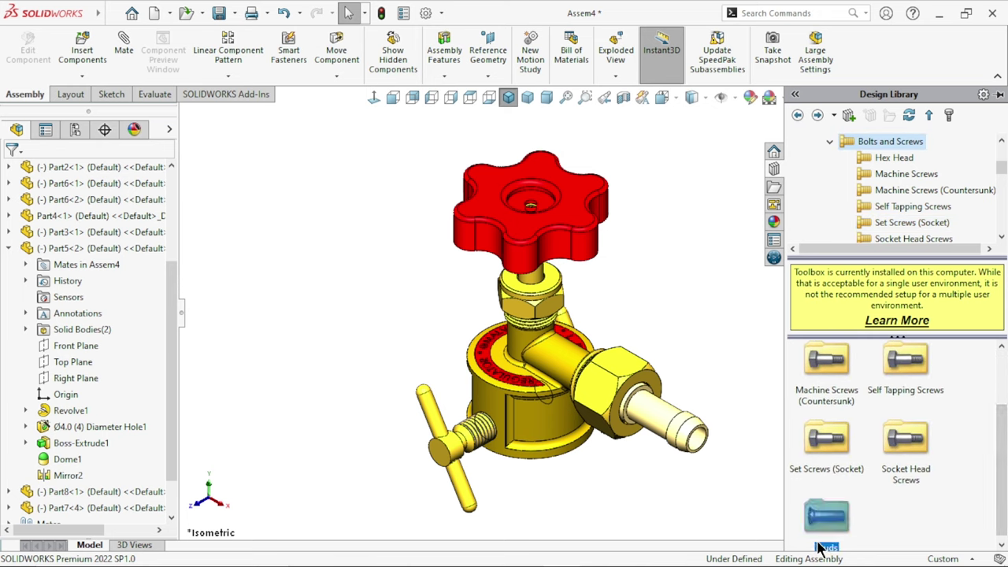
pyautogui.doubleClick(923, 463)
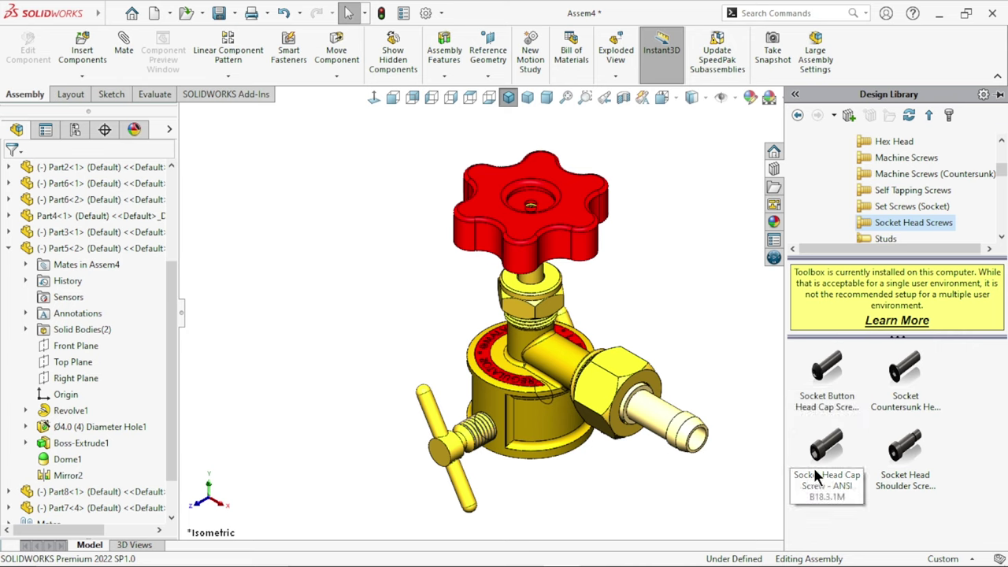
pyautogui.moveTo(906, 457)
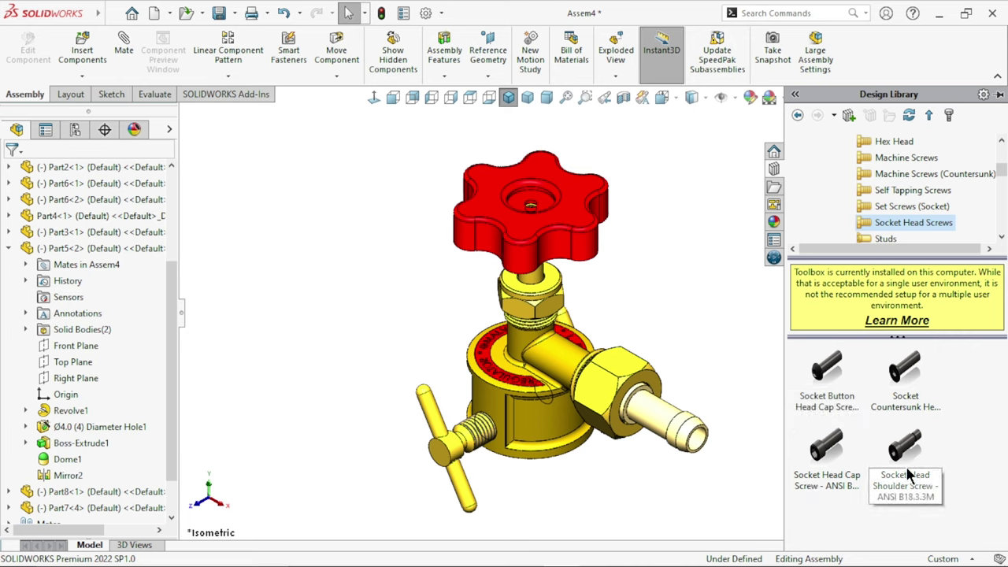
# - Check Machine Screws (Countersunk), then open the Machine Screws folder
pyautogui.click(798, 115)
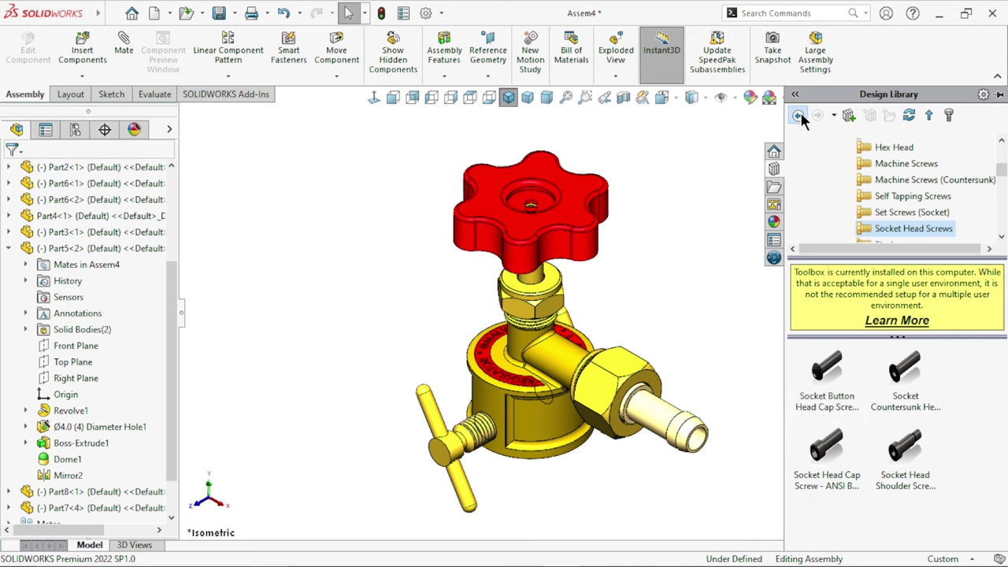
pyautogui.click(800, 115)
pyautogui.doubleClick(826, 445)
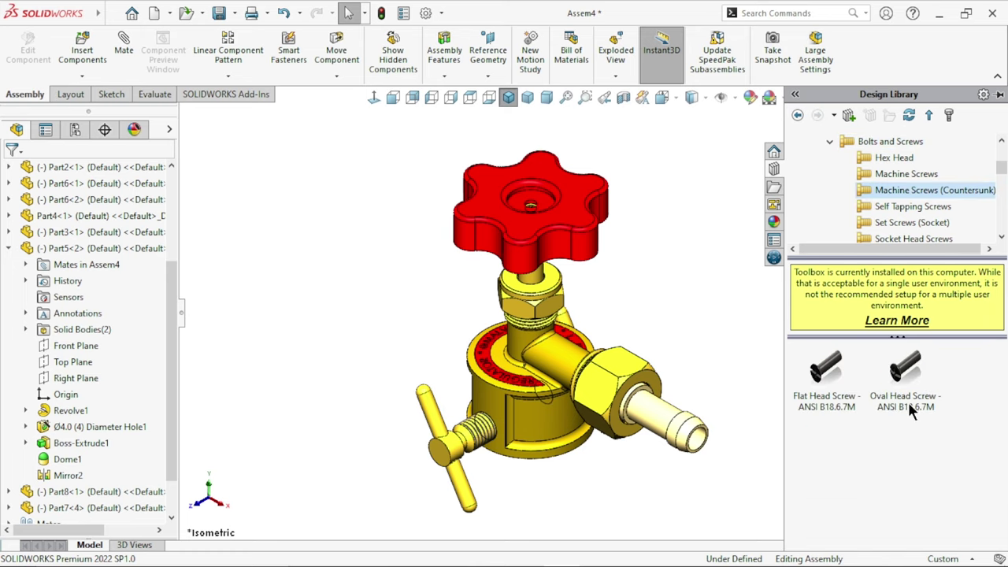
pyautogui.click(799, 116)
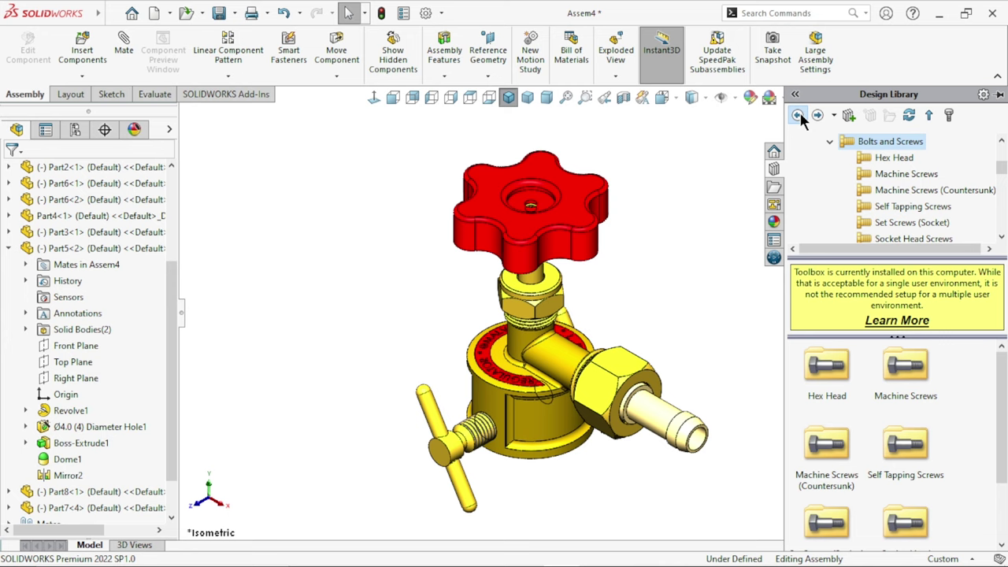
pyautogui.doubleClick(906, 376)
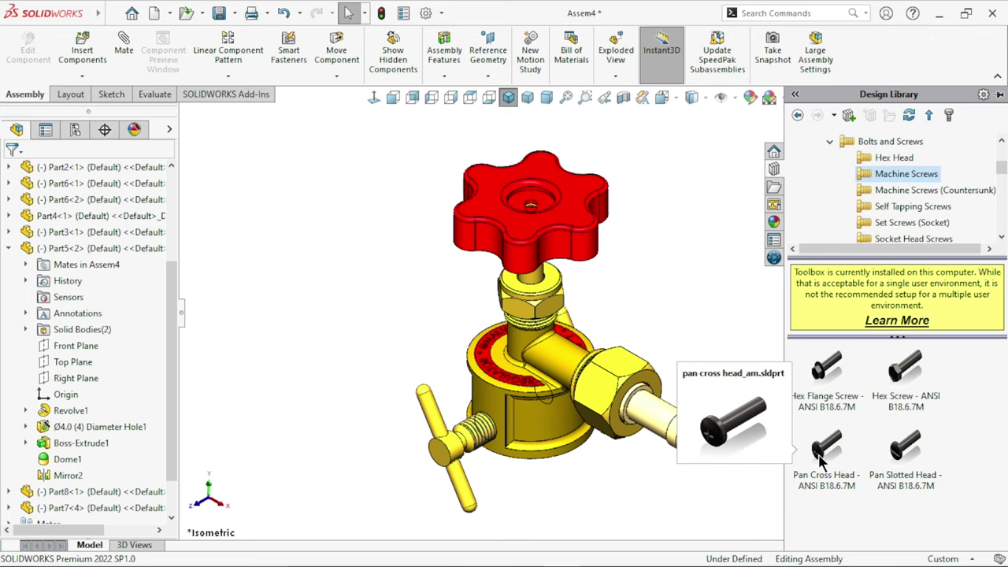
# - Drop a Pan Cross Head screw beside the valve, configured as M3, 5 mm long, cosmetic threads
pyautogui.moveTo(819, 460); pyautogui.dragTo(675, 273)
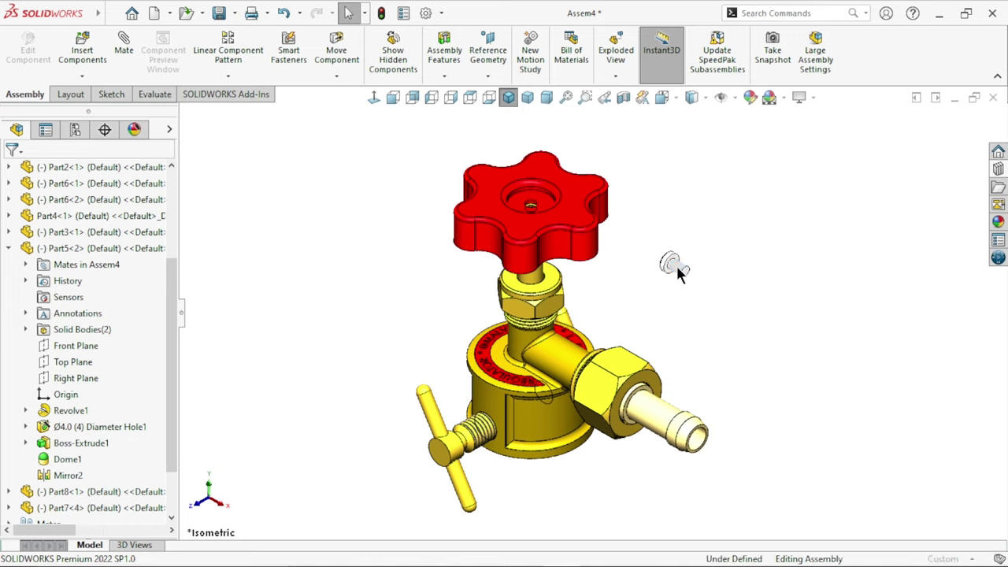
pyautogui.click(677, 271)
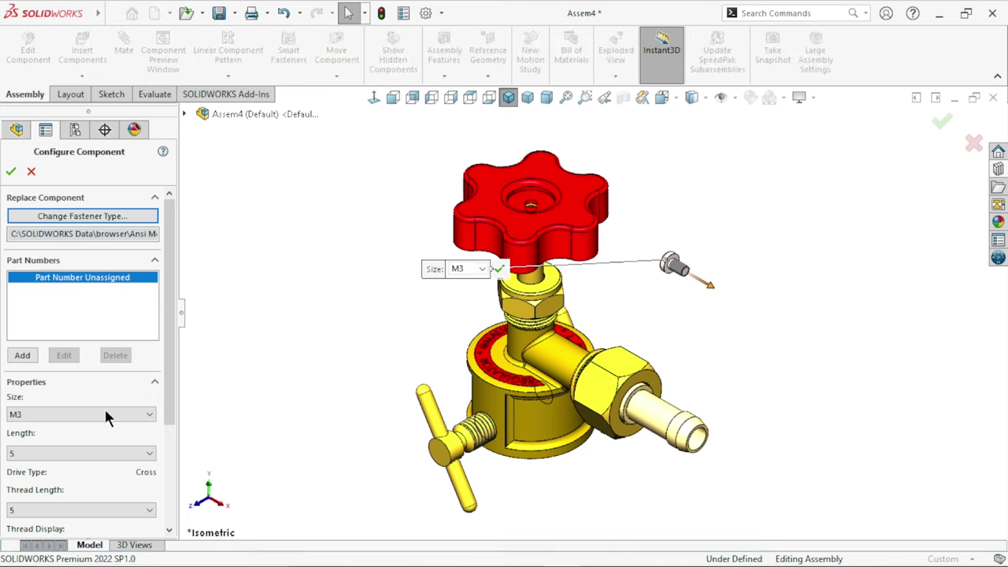
pyautogui.click(100, 417)
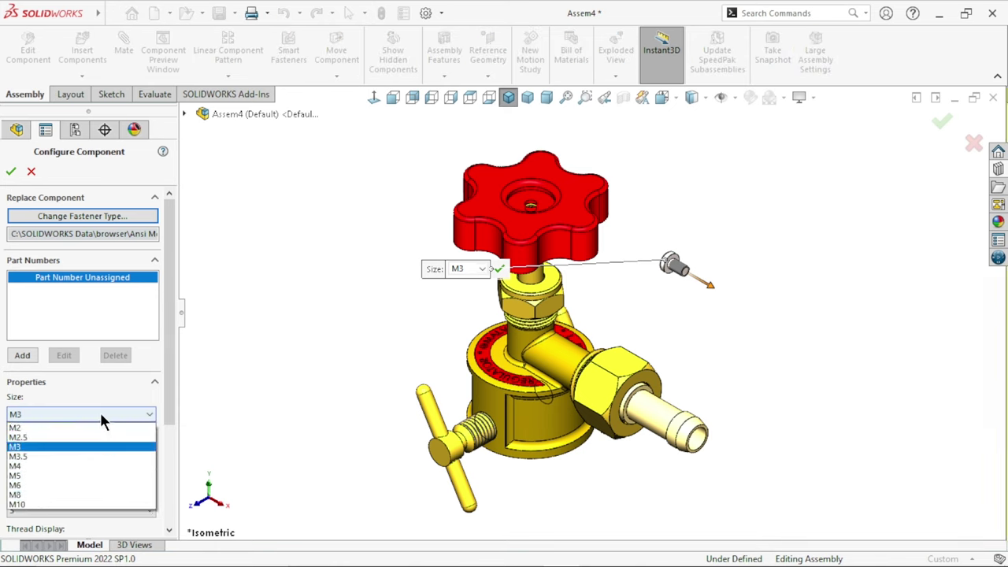
pyautogui.click(32, 447)
pyautogui.click(79, 454)
pyautogui.click(32, 477)
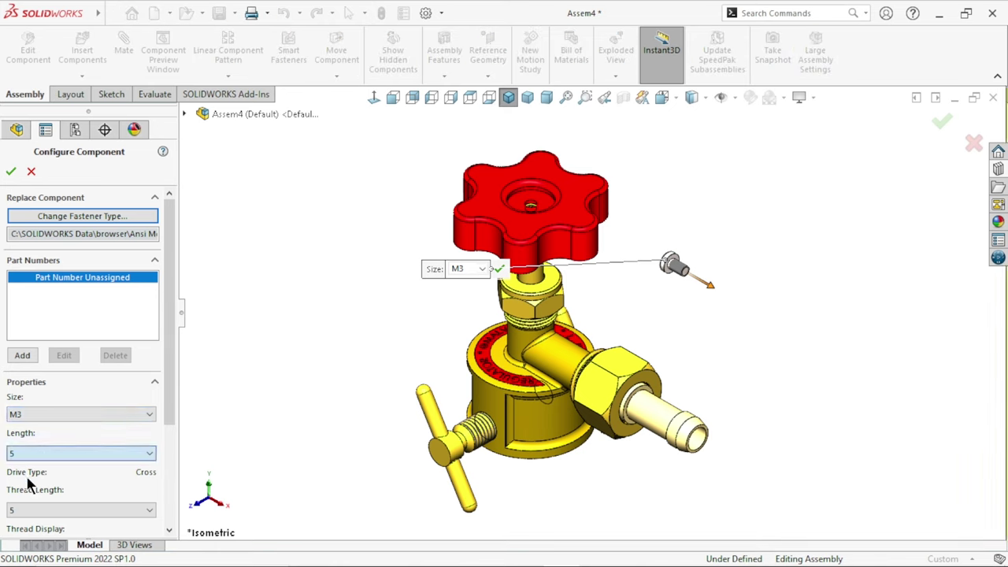
pyautogui.scroll(-3, 166, 492)
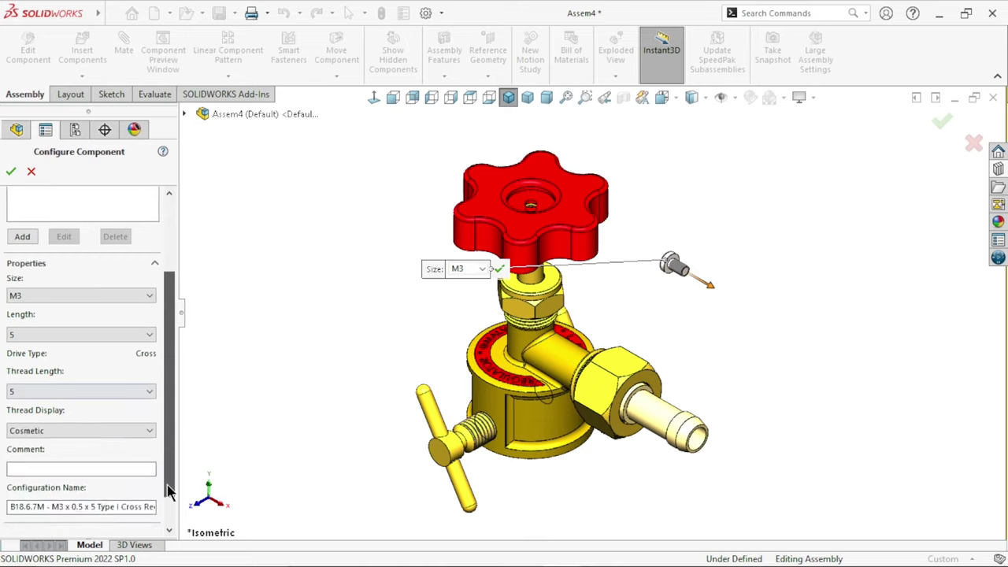
pyautogui.click(63, 418)
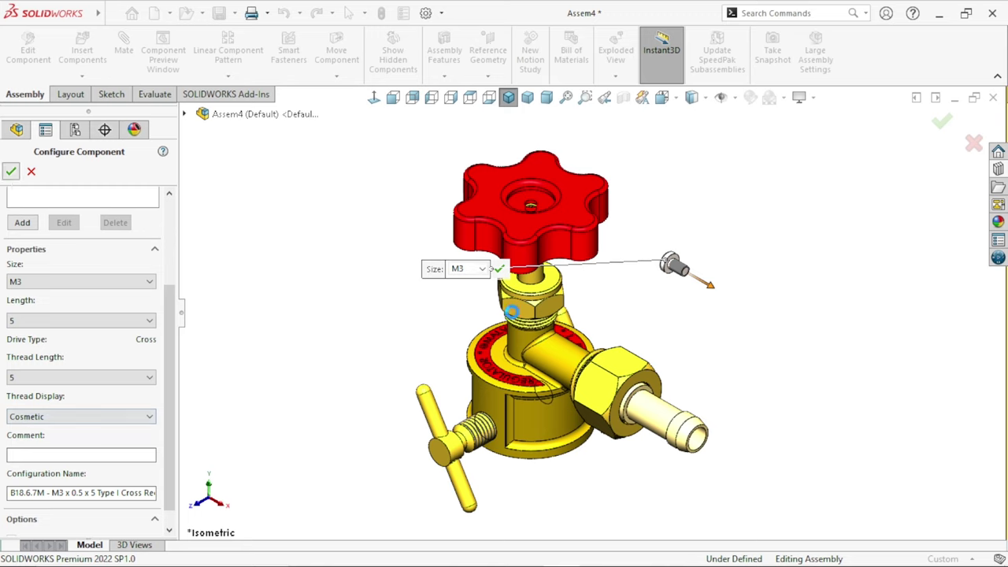
# - Accept the M3 screw configuration and seat a copy in the red handwheel's centre hole
pyautogui.press('Return')
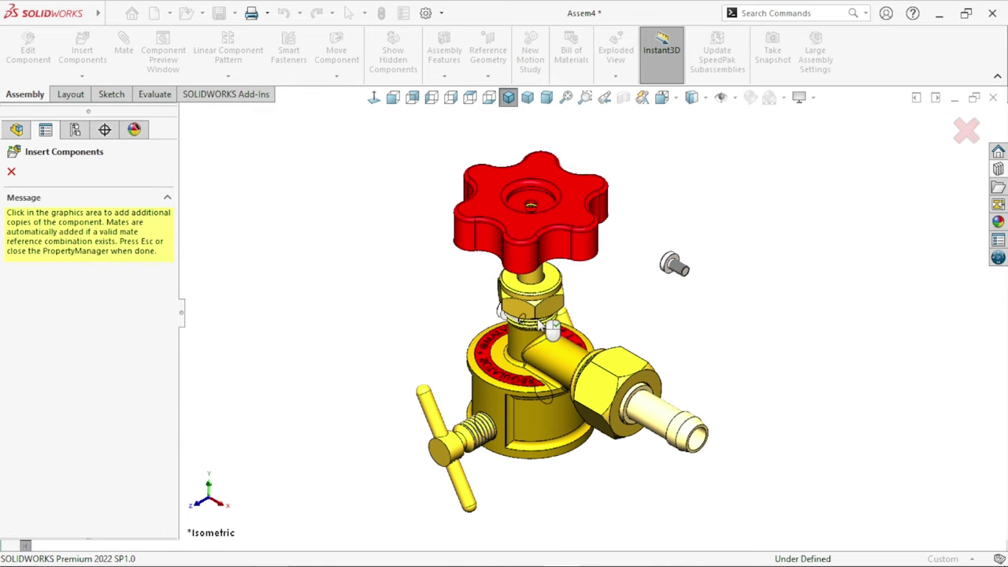
pyautogui.scroll(-2, 532, 208)
pyautogui.scroll(-3, 540, 224)
pyautogui.scroll(-4, 544, 232)
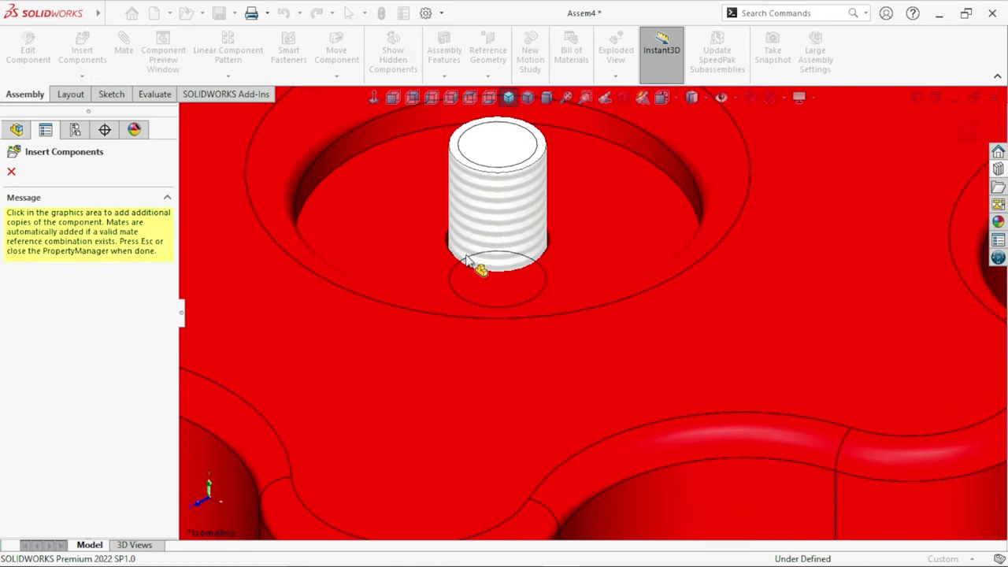
pyautogui.click(467, 270)
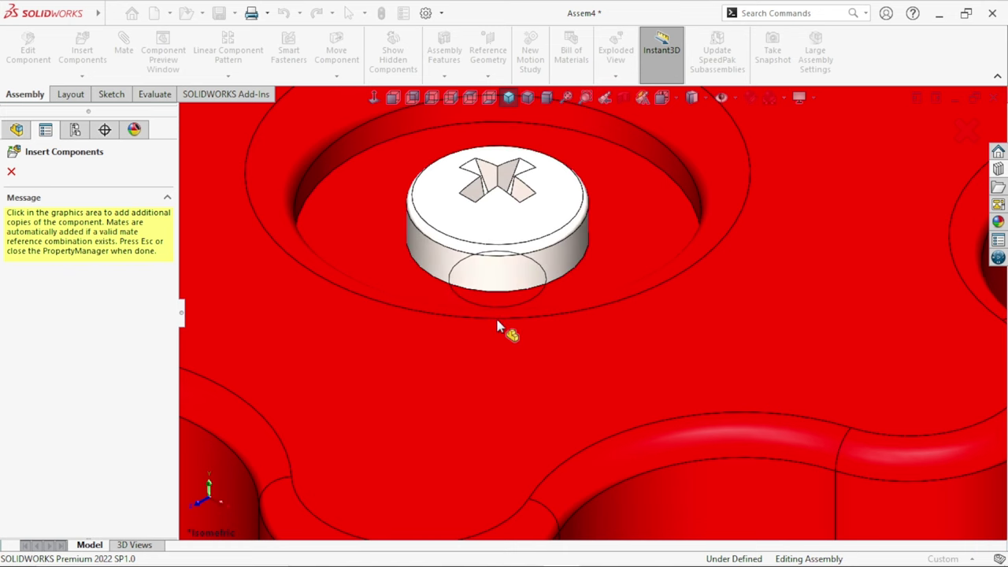
pyautogui.press('Escape')
pyautogui.scroll(5, 507, 395)
pyautogui.scroll(2, 691, 406)
pyautogui.scroll(3, 699, 415)
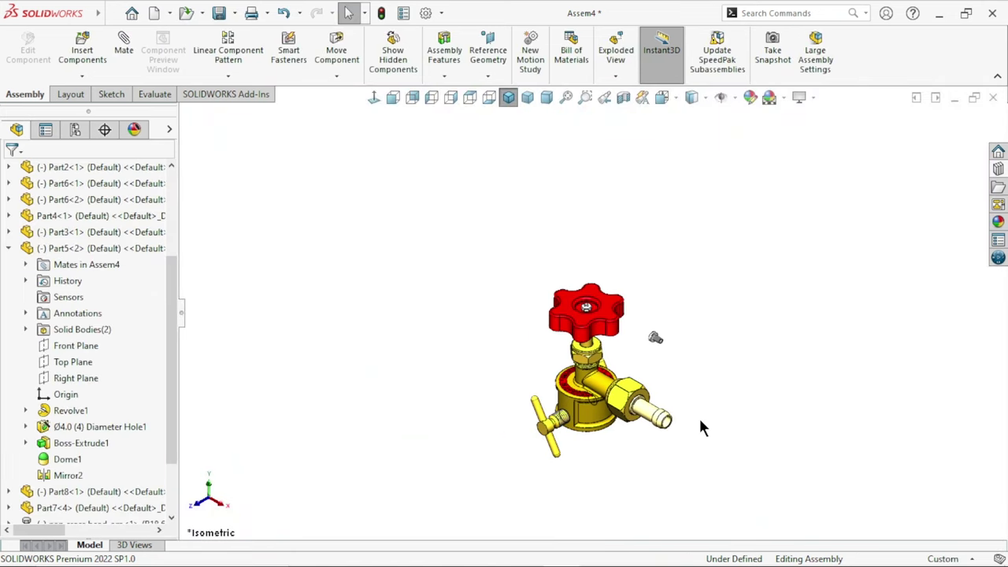
pyautogui.scroll(-2, 668, 369)
pyautogui.scroll(-3, 670, 376)
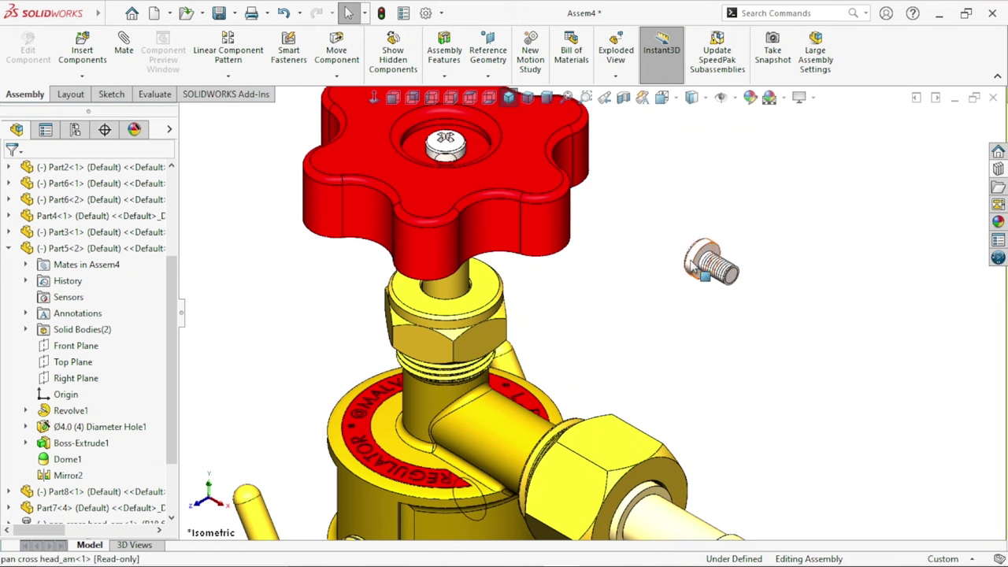
# - Delete the loose pan cross head_am<1> screw floating beside the valve
pyautogui.click(693, 266)
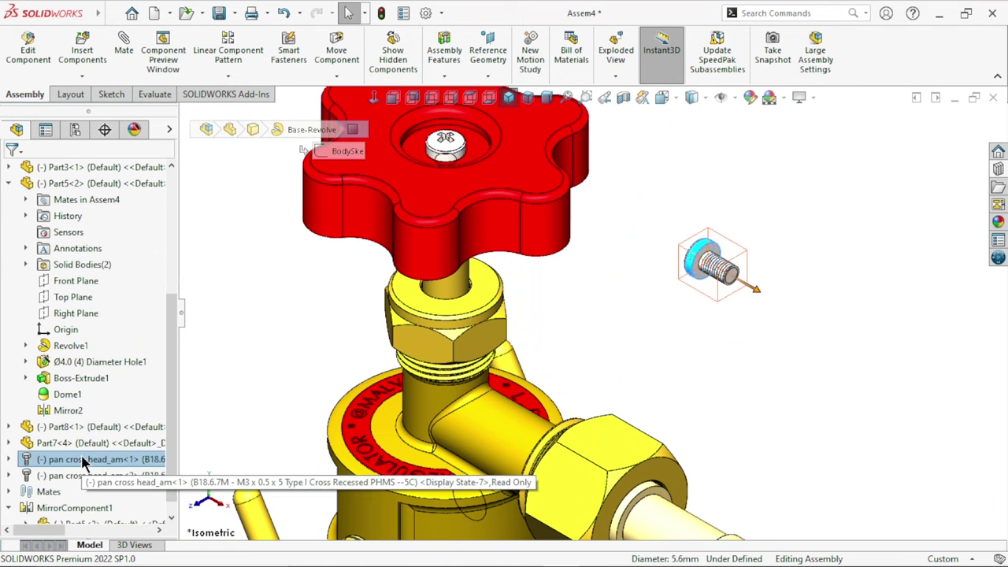
pyautogui.rightClick(82, 458)
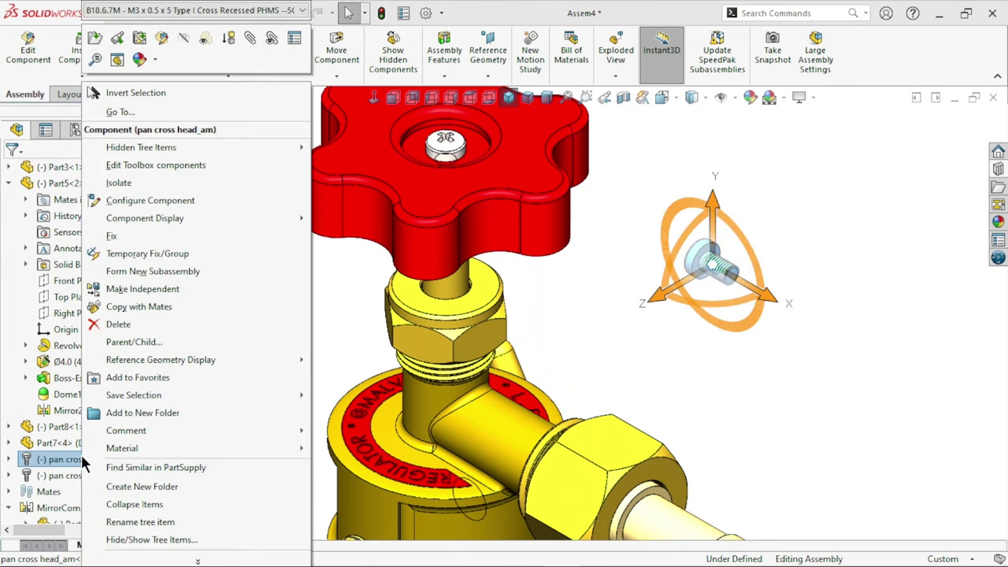
pyautogui.click(120, 324)
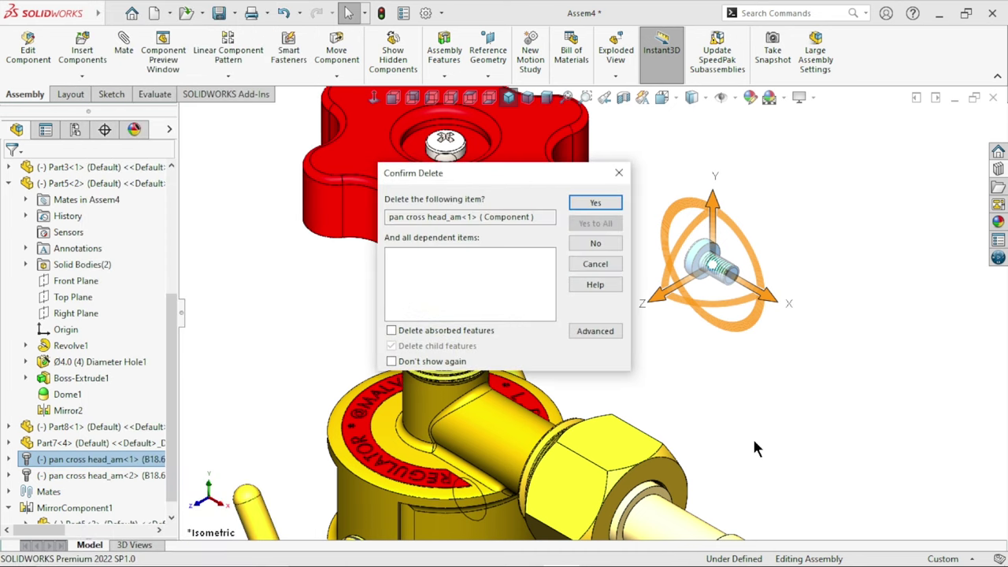
pyautogui.click(595, 204)
pyautogui.press('z')
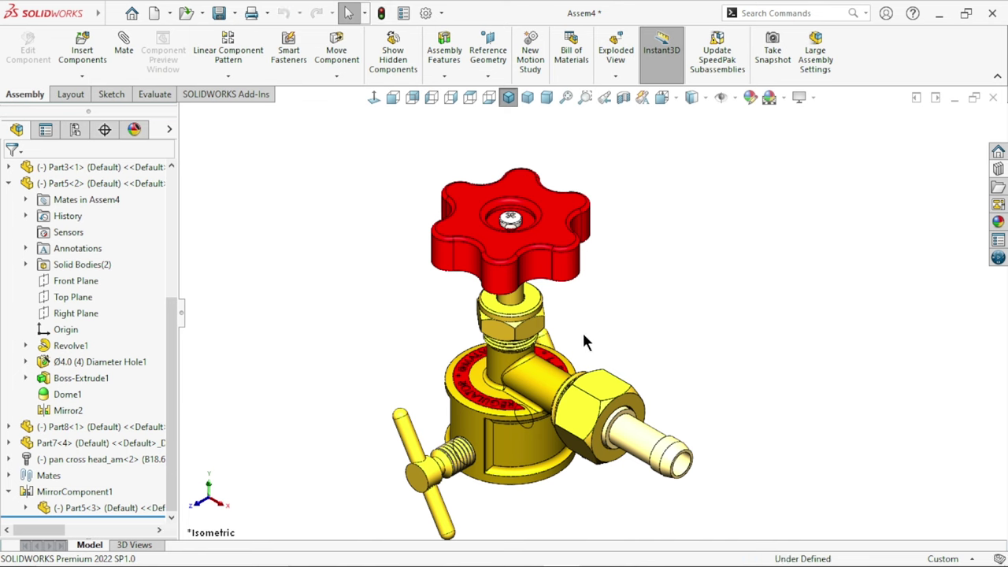
pyautogui.scroll(-3, 584, 317)
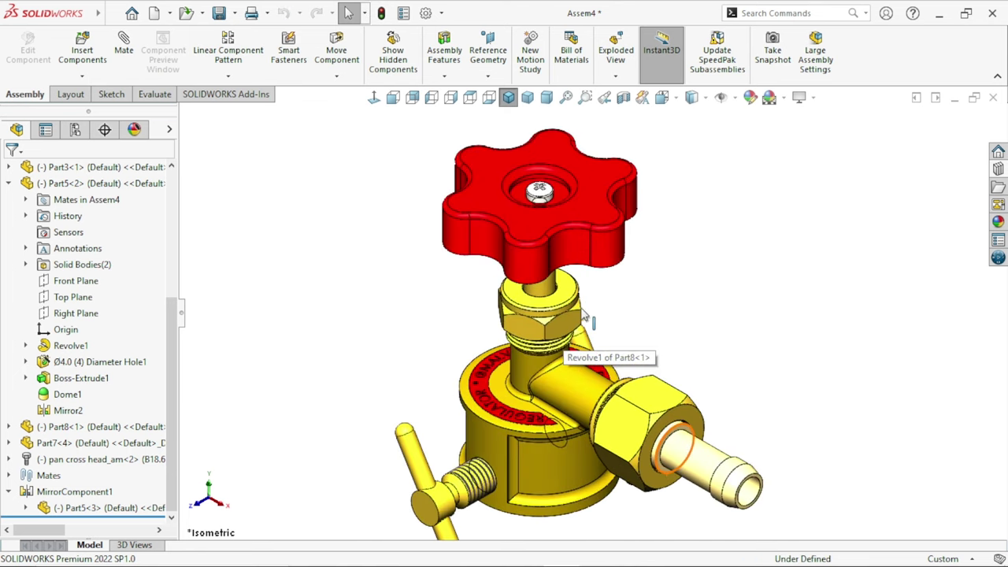
pyautogui.scroll(3, 593, 301)
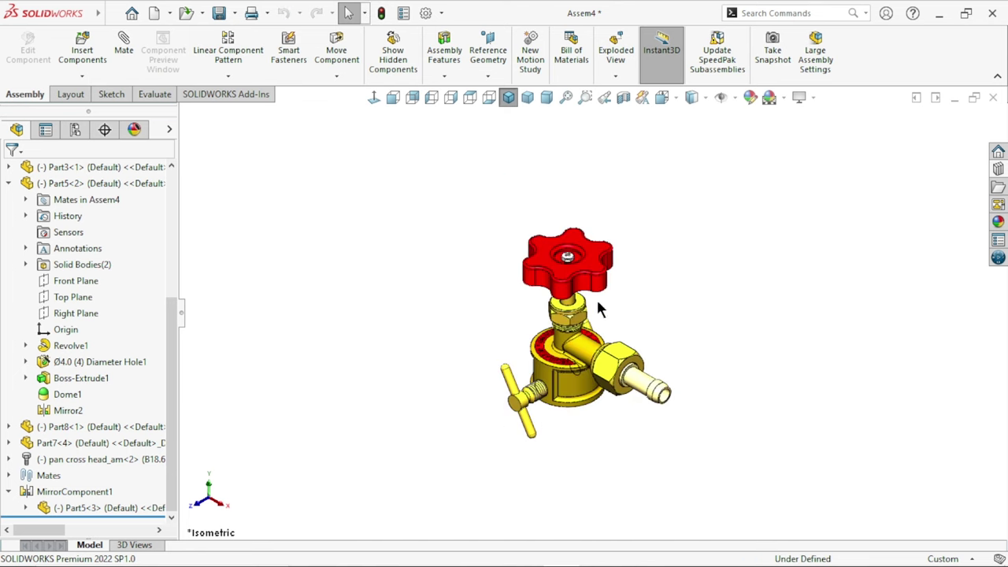
pyautogui.moveTo(599, 308)
pyautogui.mouseDown(button='middle')
pyautogui.moveTo(723, 329)
pyautogui.moveTo(597, 280)
pyautogui.mouseUp(button='middle')
pyautogui.moveTo(585, 275)
pyautogui.mouseDown()
pyautogui.moveTo(516, 370)
pyautogui.moveTo(655, 265)
pyautogui.moveTo(533, 181)
pyautogui.moveTo(511, 189)
pyautogui.mouseUp()
pyautogui.moveTo(666, 412)
pyautogui.mouseDown(button='middle')
pyautogui.moveTo(675, 225)
pyautogui.moveTo(638, 432)
pyautogui.mouseUp(button='middle')
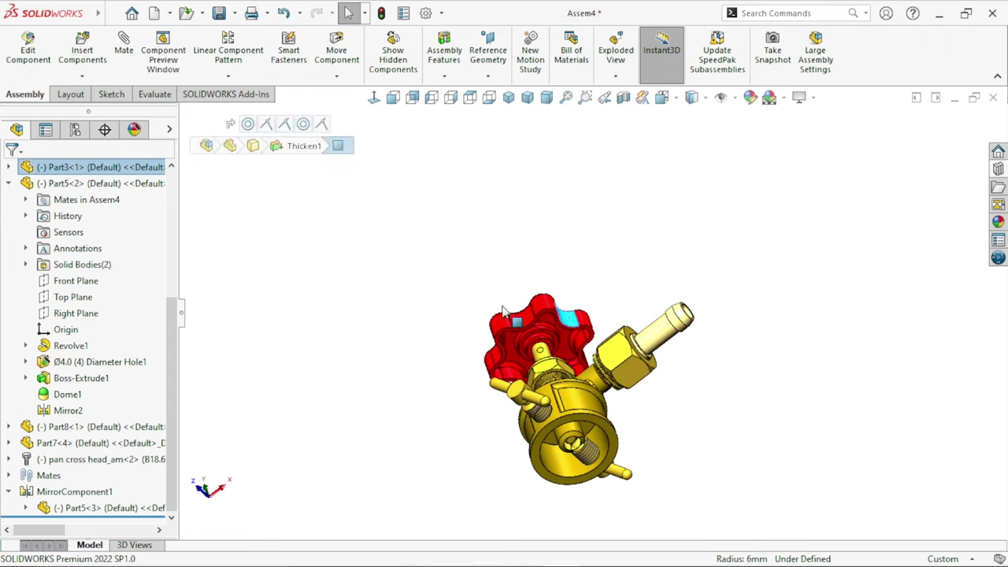
pyautogui.moveTo(573, 325)
pyautogui.mouseDown()
pyautogui.moveTo(468, 361)
pyautogui.moveTo(434, 355)
pyautogui.moveTo(619, 291)
pyautogui.moveTo(472, 374)
pyautogui.moveTo(452, 443)
pyautogui.moveTo(625, 463)
pyautogui.mouseUp()
pyautogui.scroll(-5, 584, 457)
pyautogui.scroll(-2, 584, 457)
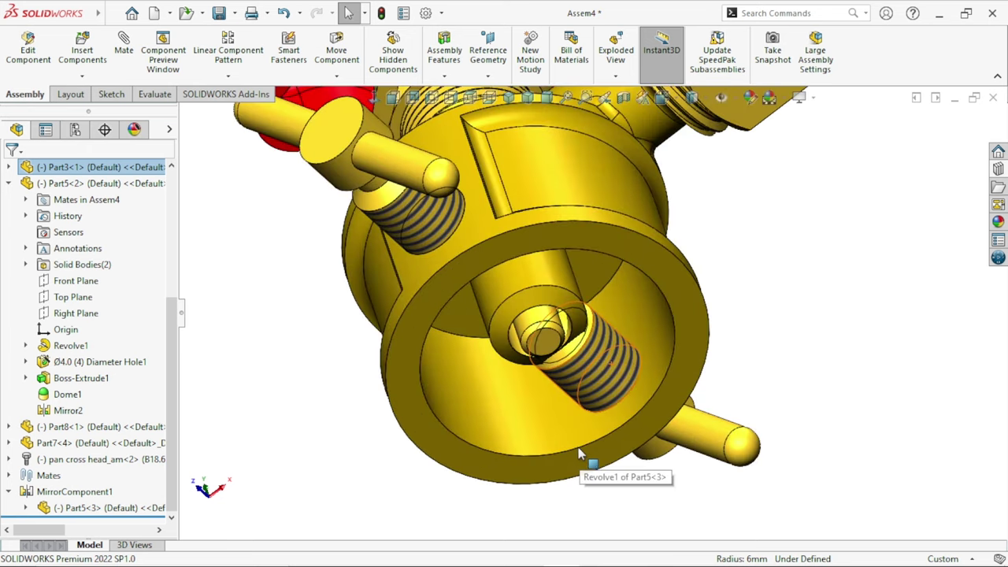
pyautogui.scroll(8, 580, 453)
pyautogui.moveTo(581, 453)
pyautogui.mouseDown(button='middle')
pyautogui.moveTo(712, 409)
pyautogui.moveTo(768, 446)
pyautogui.mouseUp(button='middle')
pyautogui.click(768, 446)
pyautogui.scroll(3, 697, 417)
pyautogui.scroll(-3, 641, 292)
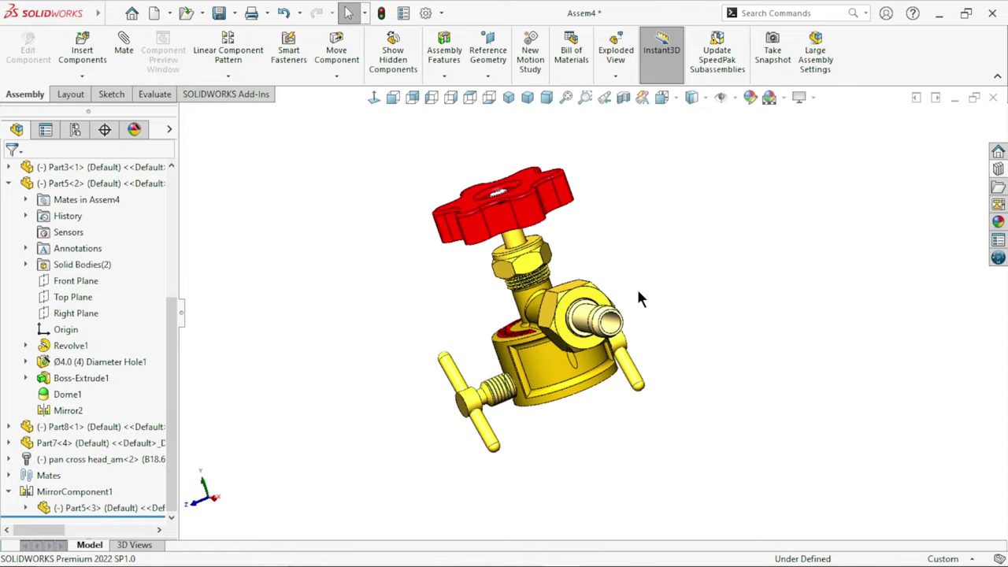
pyautogui.moveTo(641, 292); pyautogui.dragTo(656, 482, button='middle')
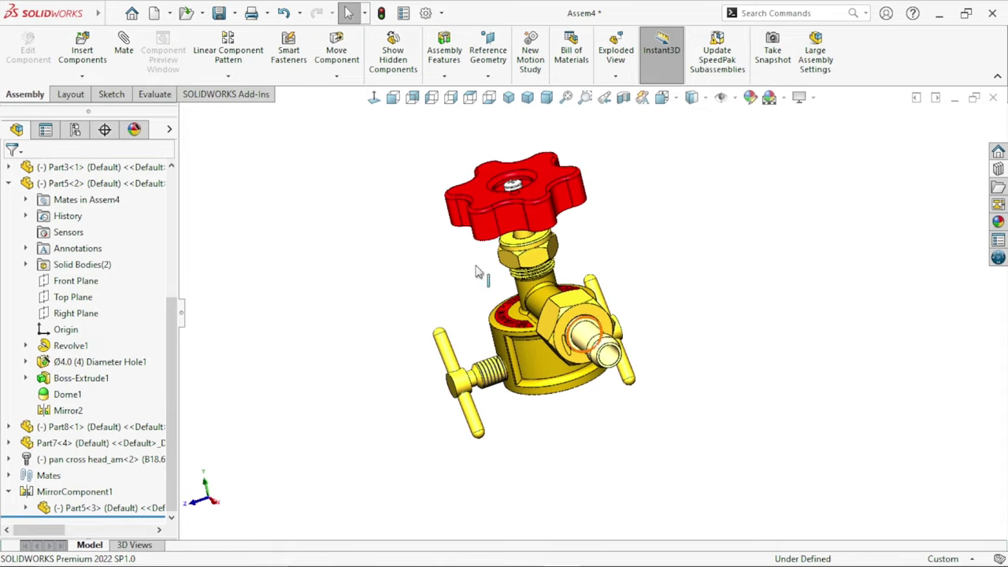
pyautogui.scroll(2, 684, 453)
pyautogui.scroll(-2, 610, 326)
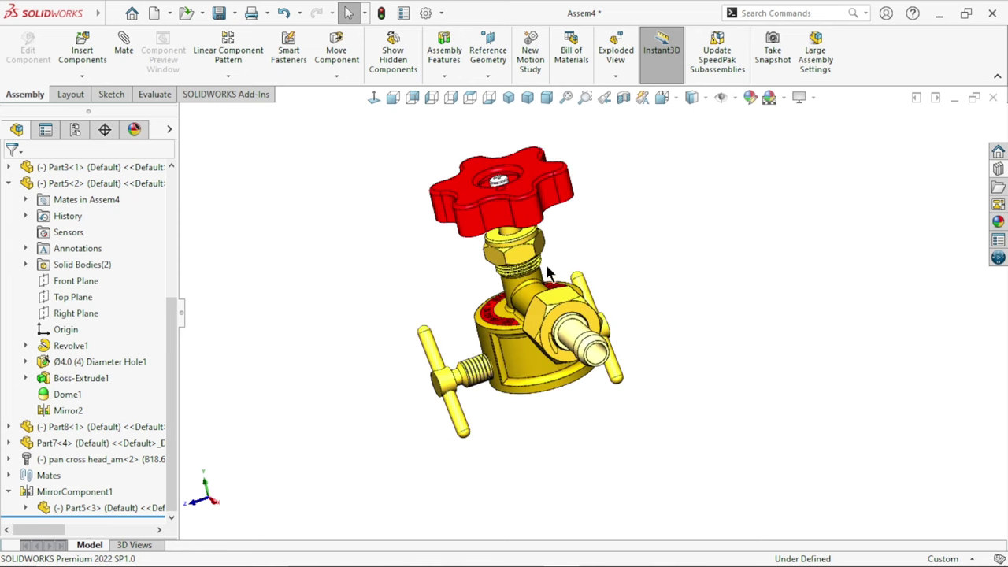
pyautogui.scroll(-2, 549, 271)
pyautogui.scroll(2, 580, 401)
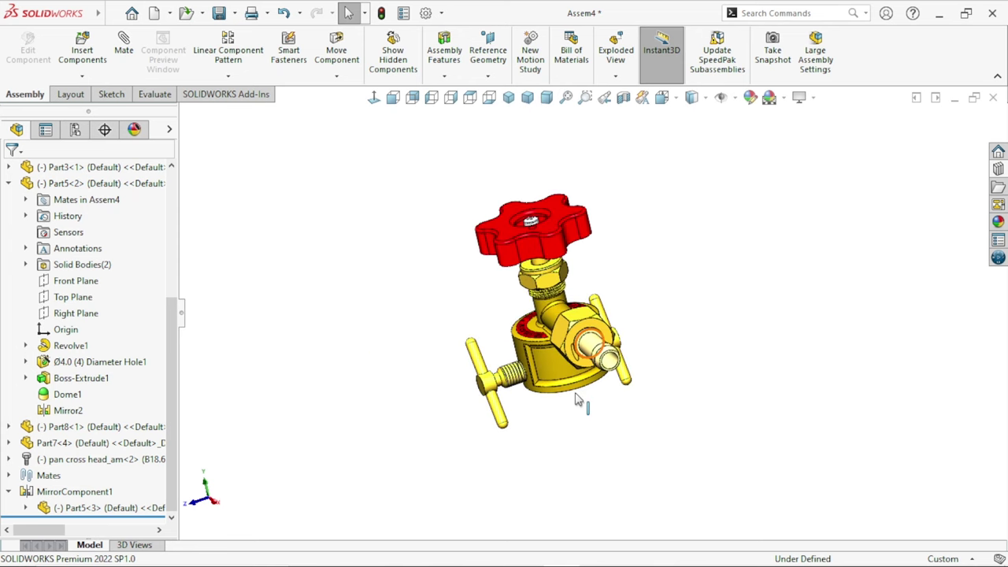
pyautogui.scroll(-1, 690, 366)
pyautogui.moveTo(690, 373)
pyautogui.mouseDown(button='middle')
pyautogui.moveTo(607, 471)
pyautogui.moveTo(710, 445)
pyautogui.moveTo(692, 396)
pyautogui.moveTo(765, 433)
pyautogui.moveTo(695, 411)
pyautogui.mouseUp(button='middle')
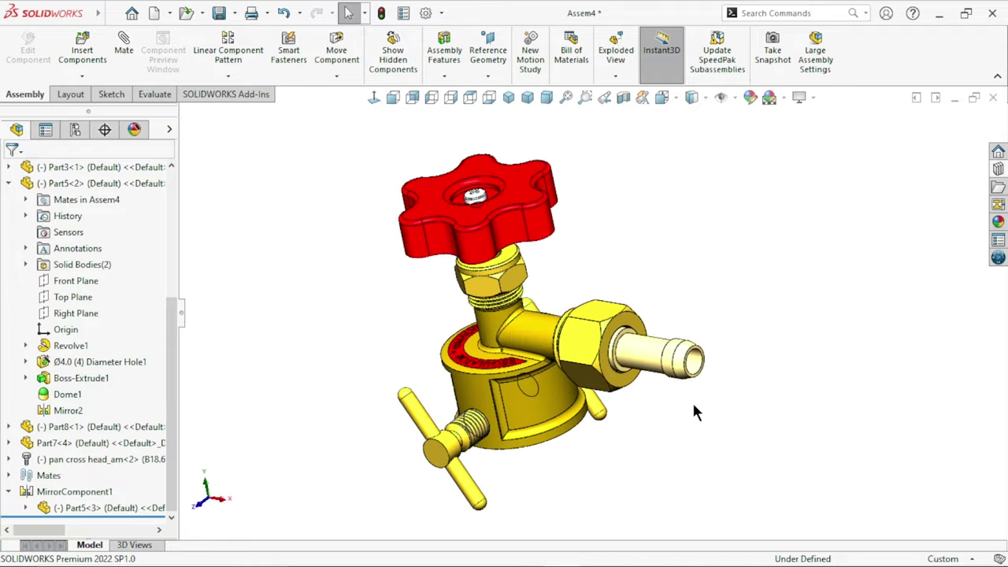
pyautogui.moveTo(682, 449); pyautogui.dragTo(638, 376, button='middle')
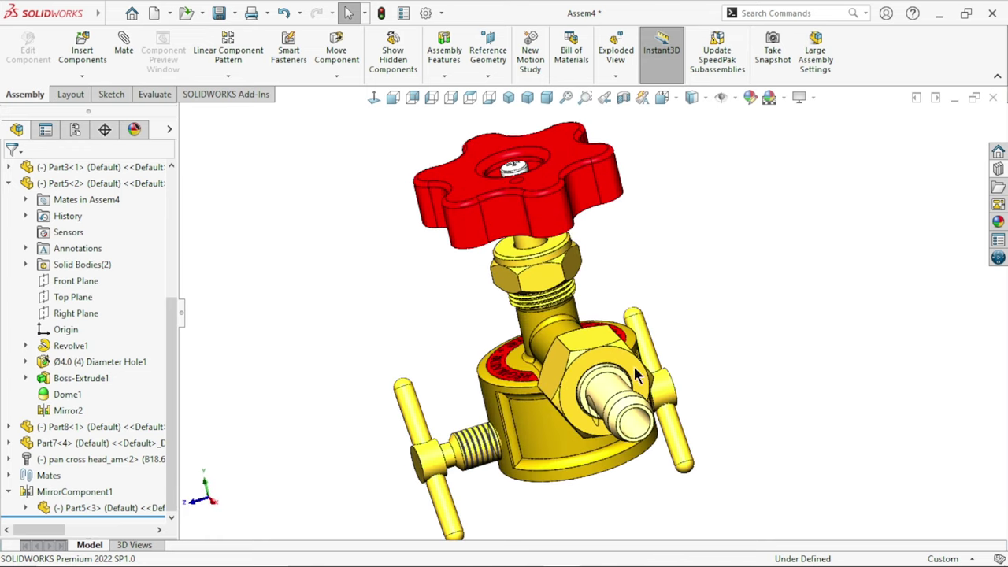